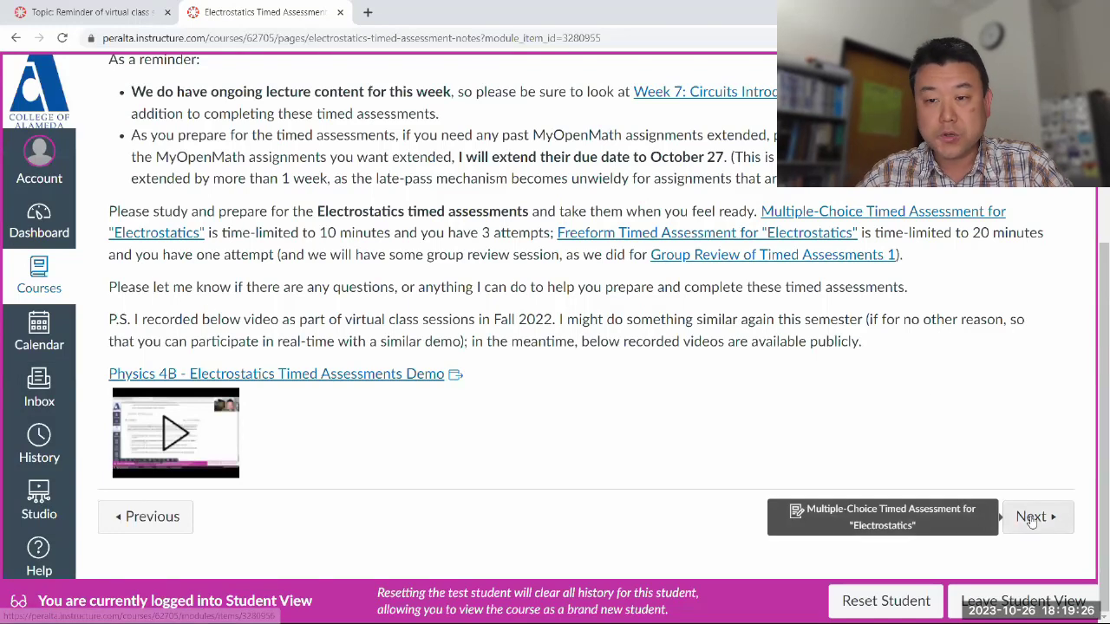
# Step: Go to the next module item, Multiple-Choice Timed Assessment for "Electrostatics", and view its rules
pyautogui.click(1031, 524)
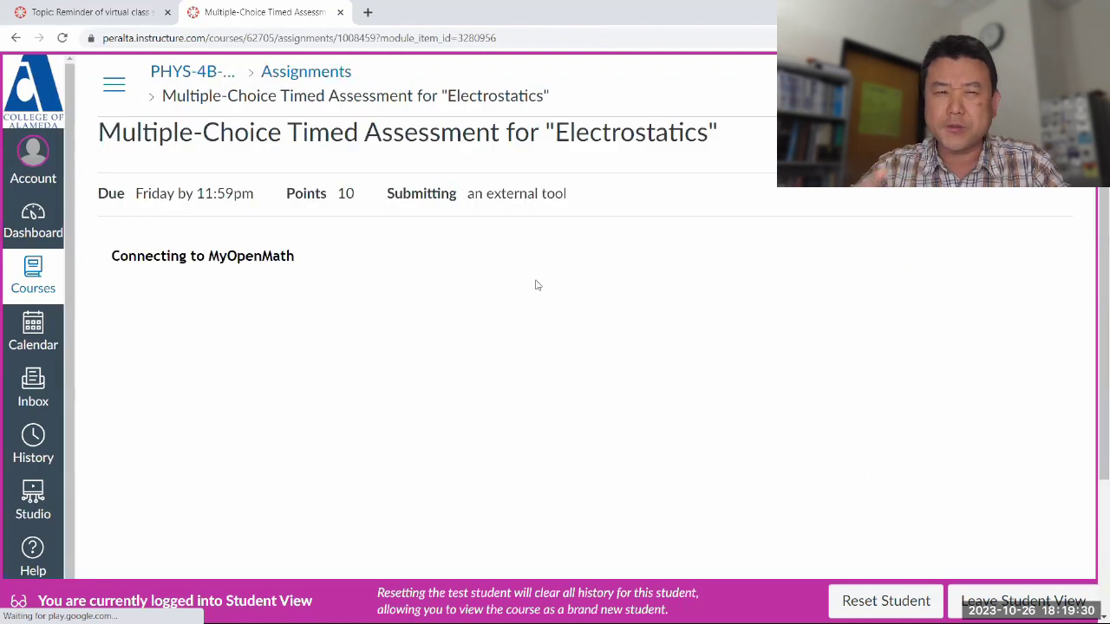
pyautogui.scroll(-1, 473, 279)
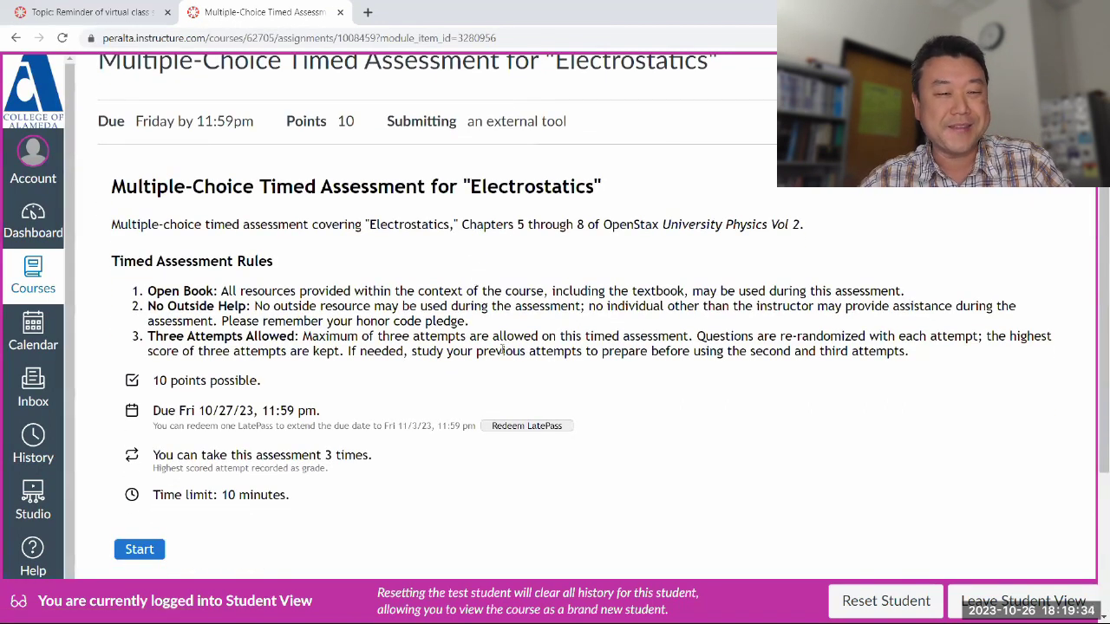
pyautogui.scroll(-1, 504, 348)
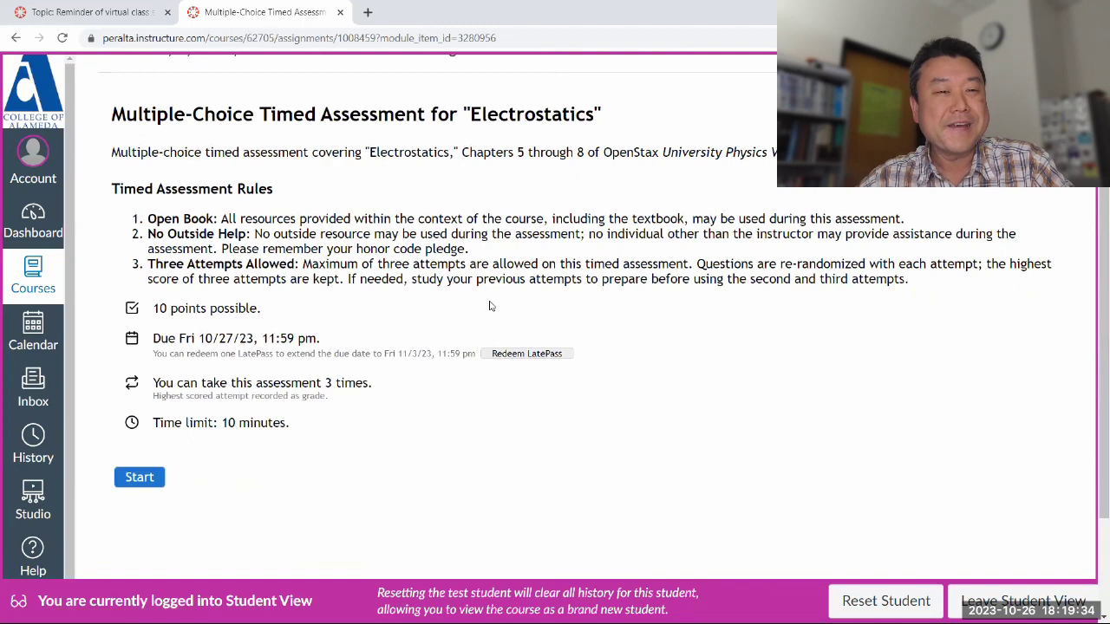
# Step: Open perplexity.ai in a separate browser window placed beside the assessment page
pyautogui.click(367, 12)
pyautogui.moveTo(396, 15); pyautogui.dragTo(1109, 82)
pyautogui.write('pe')
pyautogui.press('Return')
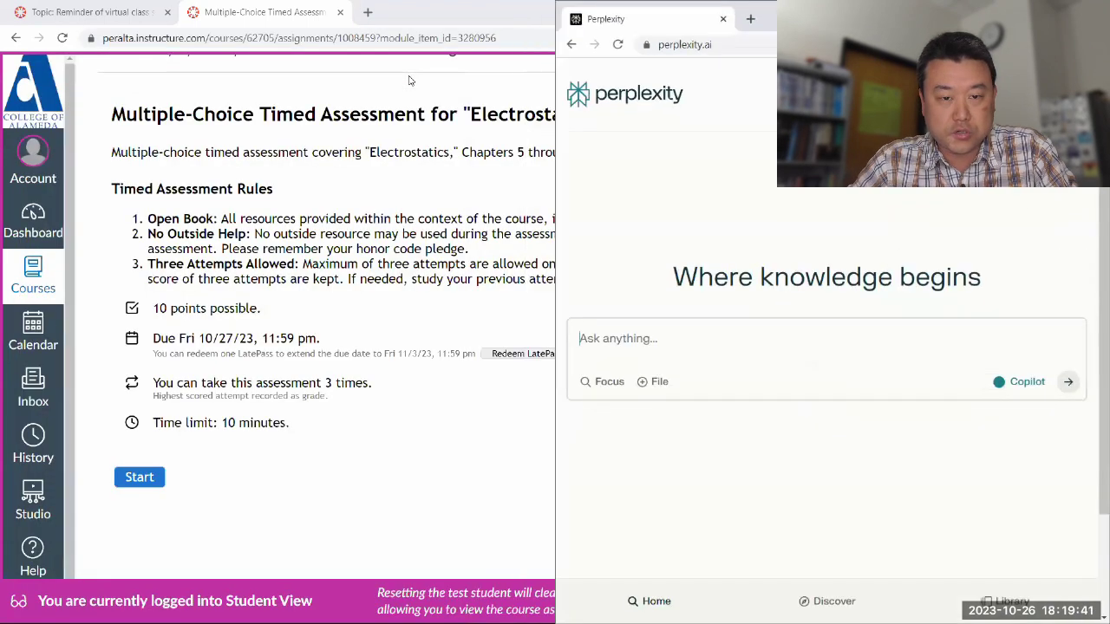
# Step: Tile the assessment window next to the Perplexity window and reduce its page zoom by one level
pyautogui.click(434, 12)
pyautogui.press('super+Left')
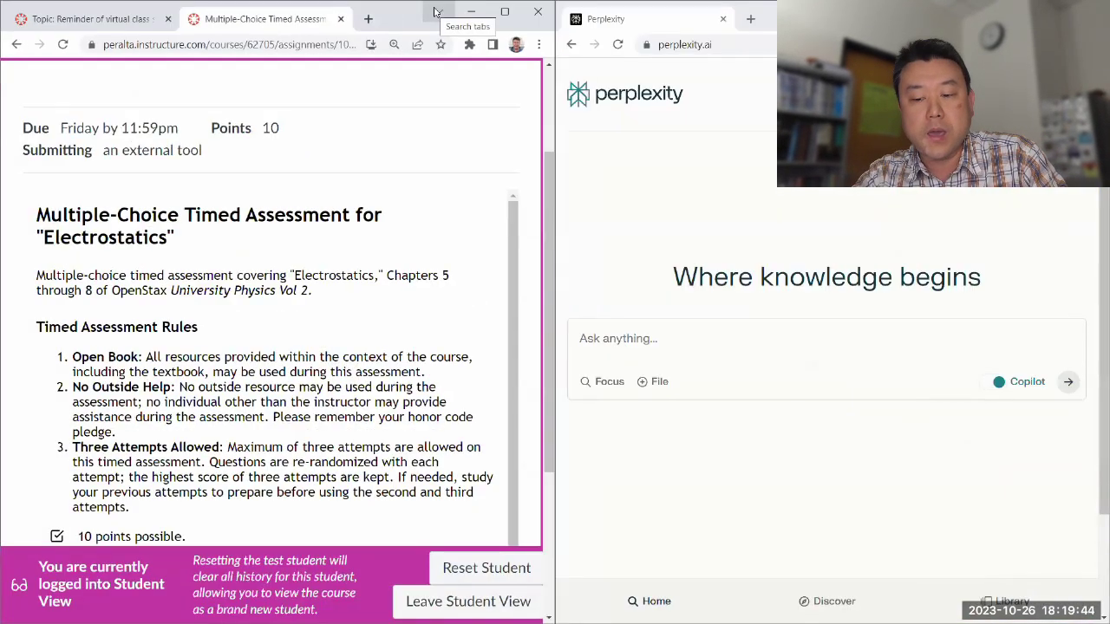
pyautogui.hotkey('ctrl', '-')
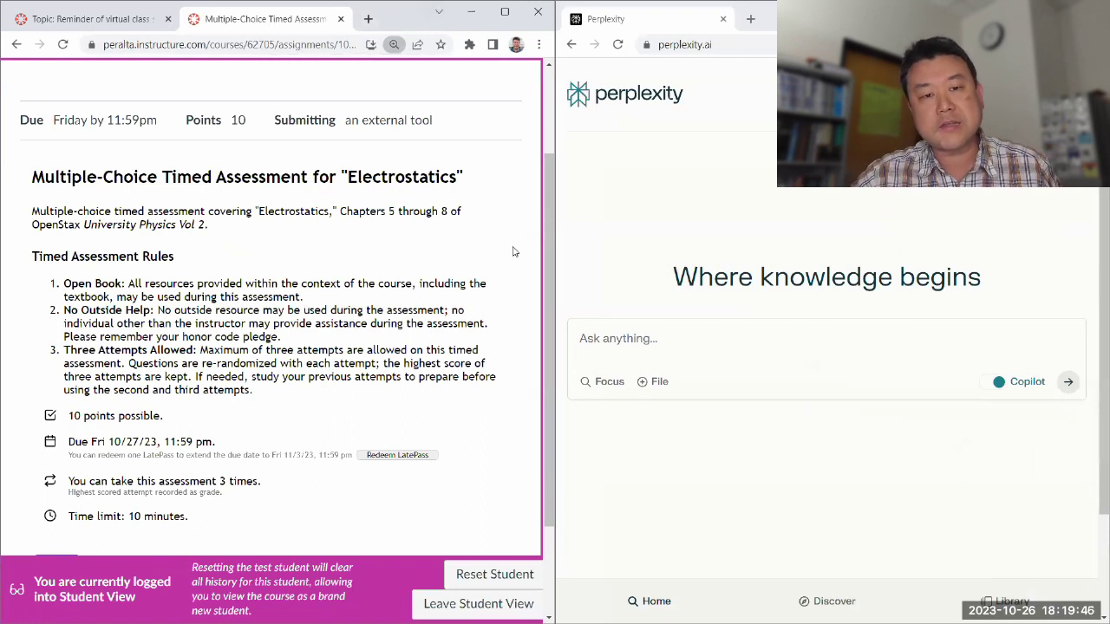
# Step: Review the assessment introduction, highlighting the words "Multiple-Choice Timed Assessment" and the No Outside Help rule
pyautogui.scroll(-1, 518, 251)
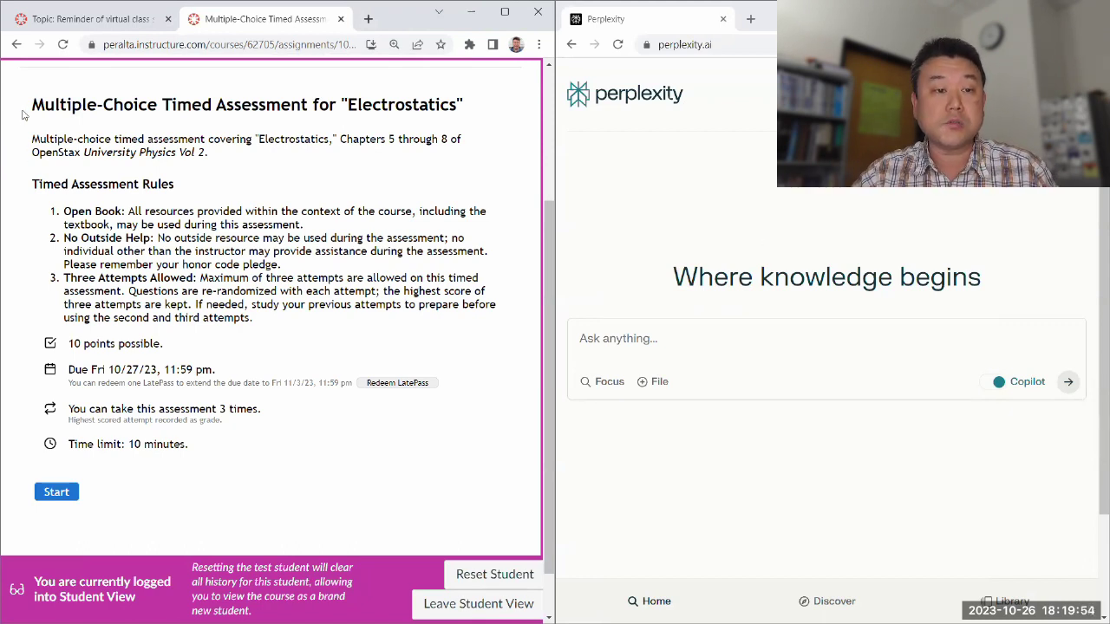
pyautogui.moveTo(32, 104); pyautogui.dragTo(308, 104)
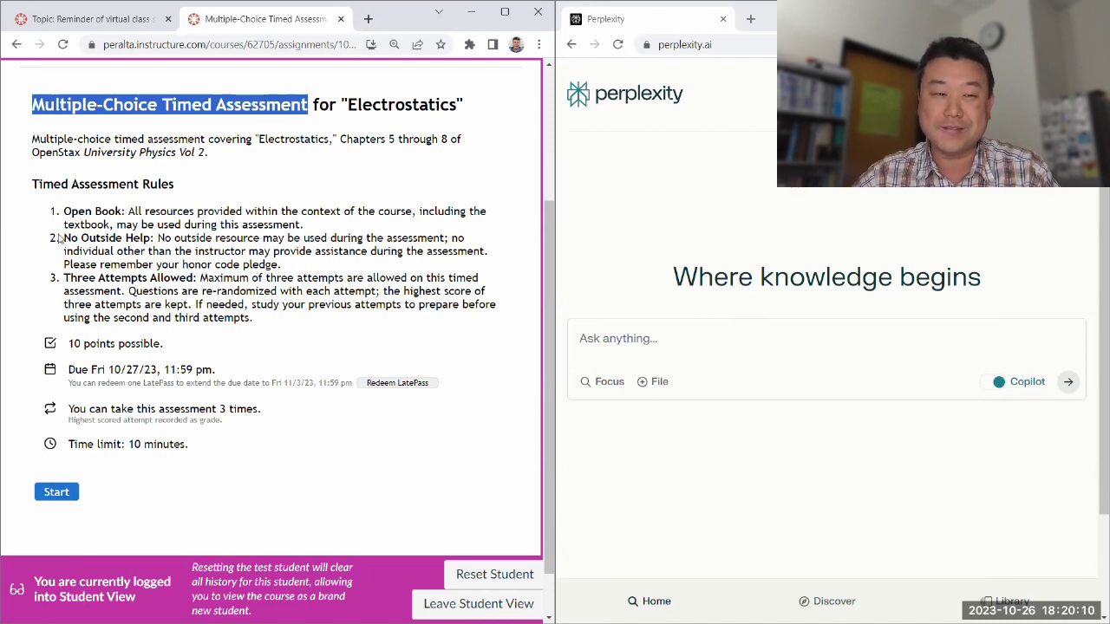
pyautogui.moveTo(63, 239); pyautogui.dragTo(353, 269)
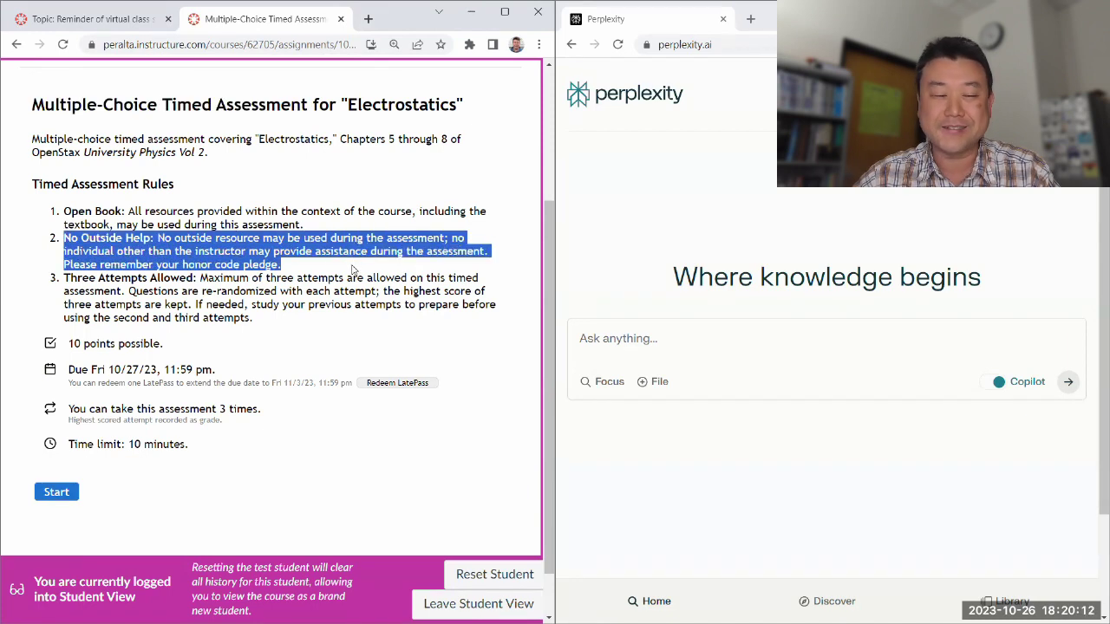
pyautogui.click(353, 270)
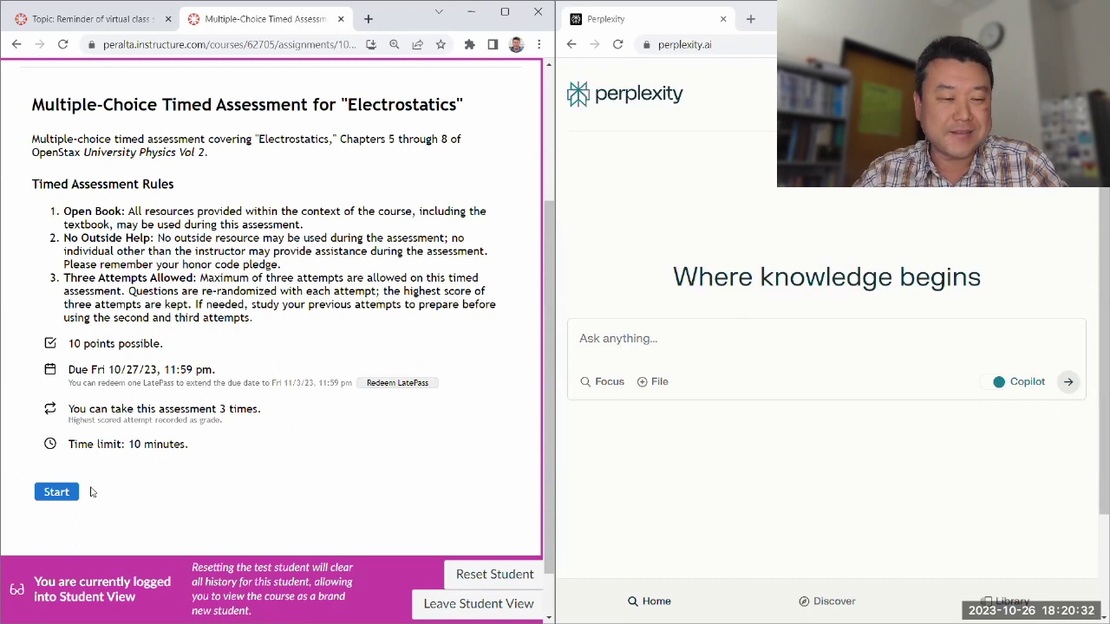
# Step: Start the timed Electrostatics assessment, confirm readiness, and go to Question 1
pyautogui.click(57, 491)
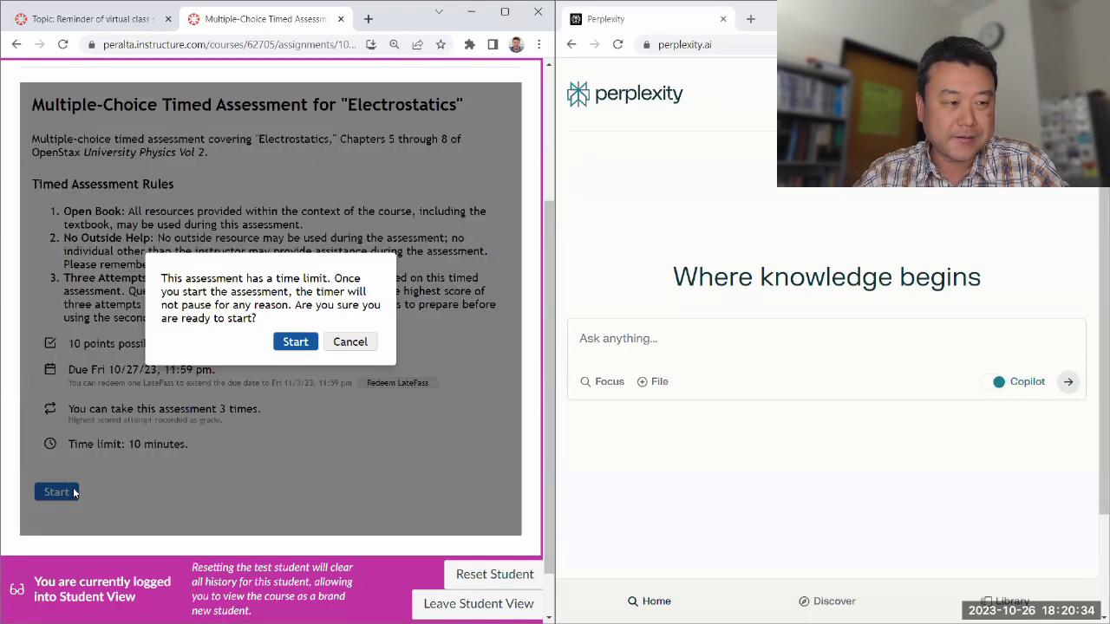
pyautogui.click(292, 340)
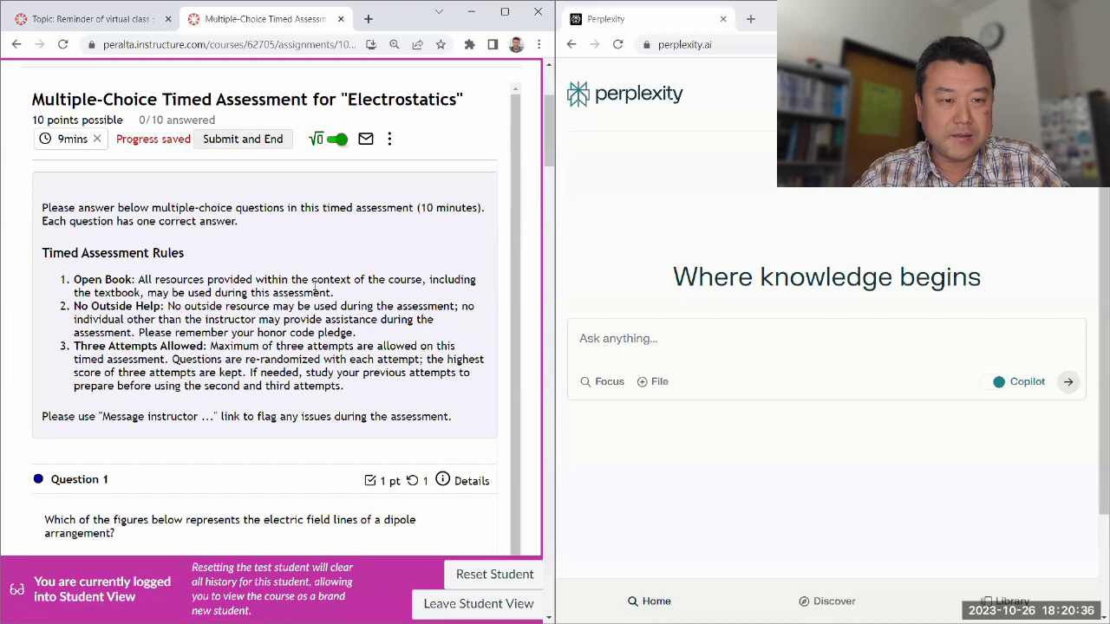
pyautogui.scroll(-6, 147, 247)
pyautogui.scroll(1, 147, 243)
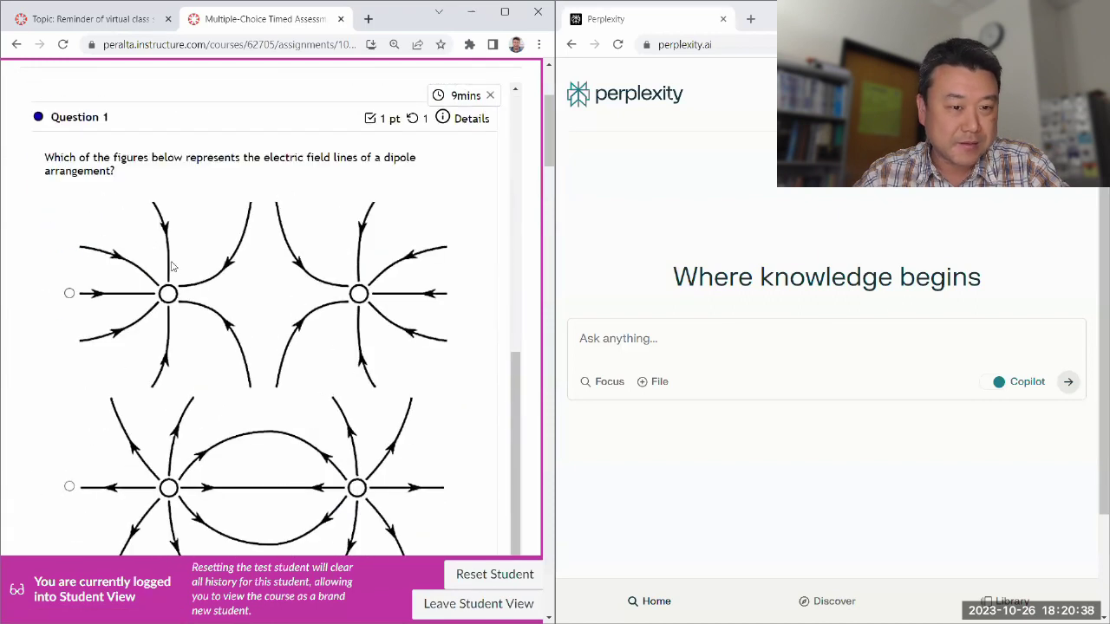
pyautogui.moveTo(44, 157); pyautogui.dragTo(146, 171)
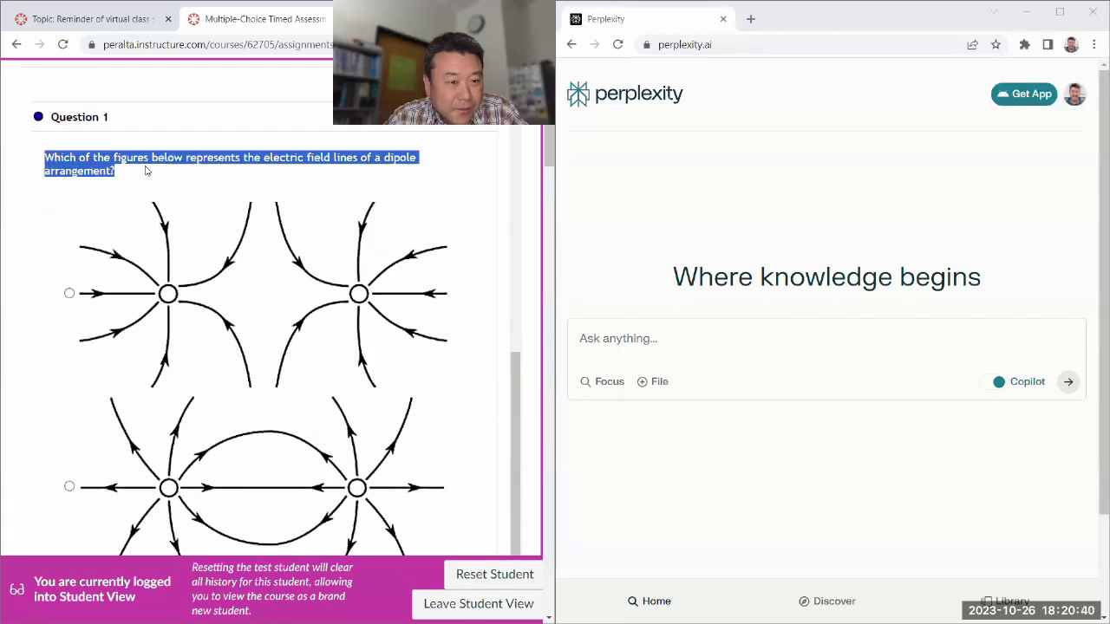
pyautogui.rightClick(143, 156)
pyautogui.click(155, 168)
pyautogui.click(150, 189)
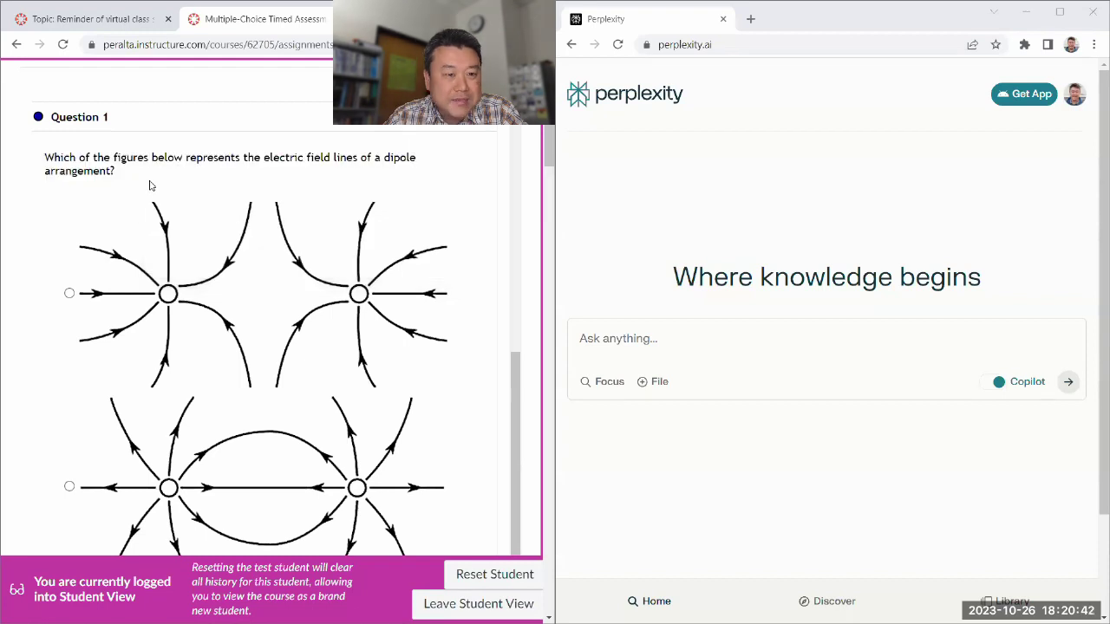
# Step: Copy only the prompt text of Question 2 and paste it into Perplexity's question box
pyautogui.scroll(-8, 249, 297)
pyautogui.scroll(-3, 250, 299)
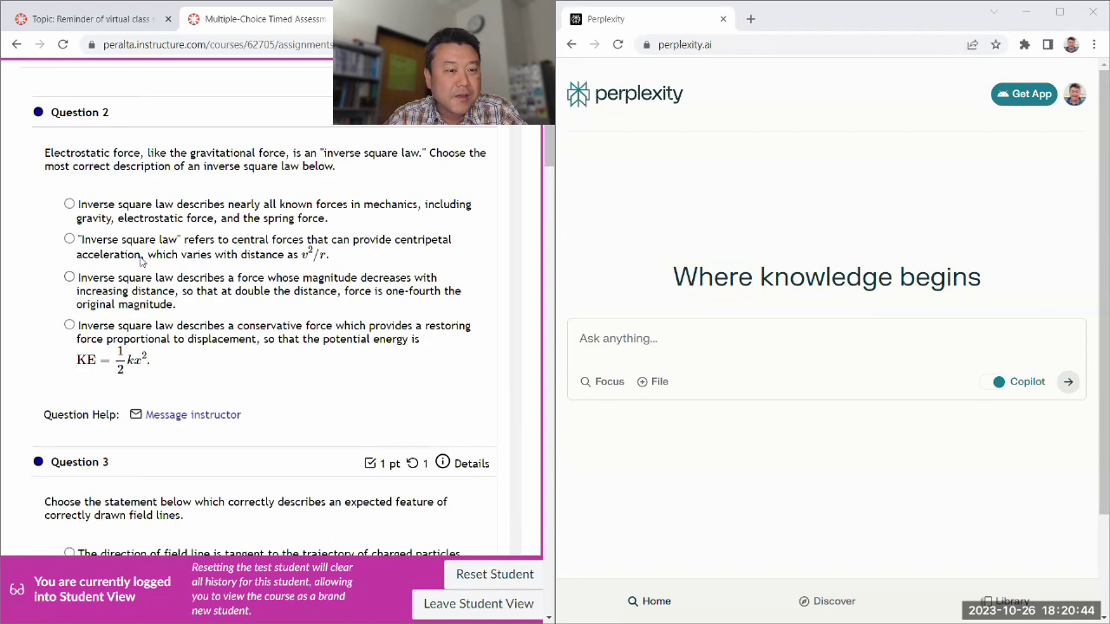
pyautogui.moveTo(45, 154); pyautogui.dragTo(386, 172)
pyautogui.rightClick(295, 165)
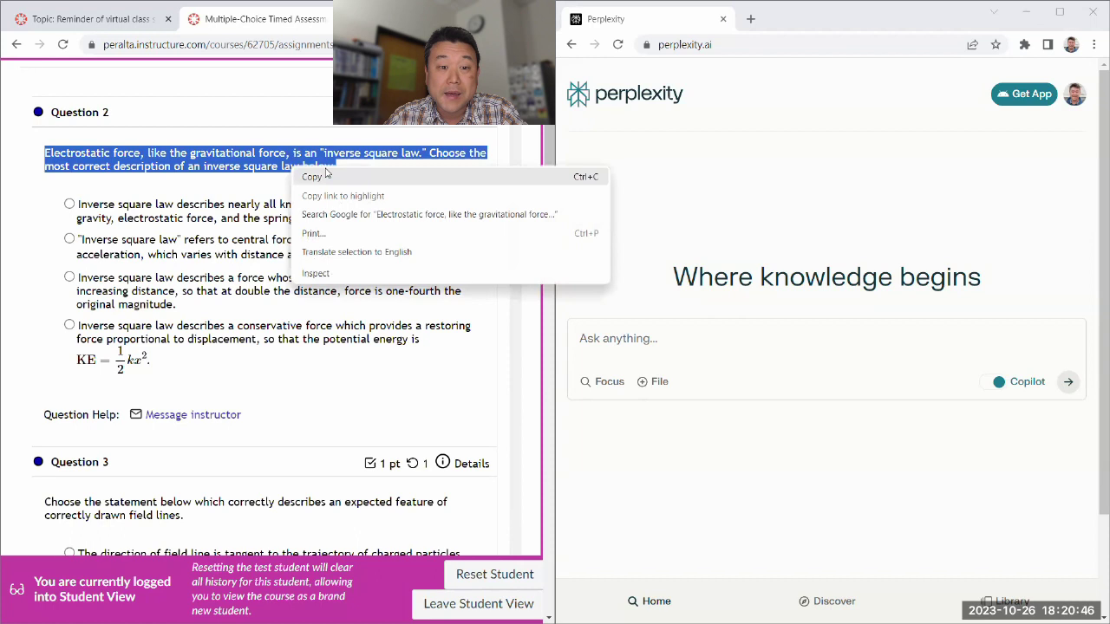
pyautogui.click(317, 176)
pyautogui.click(608, 344)
pyautogui.hotkey('ctrl', 'v')
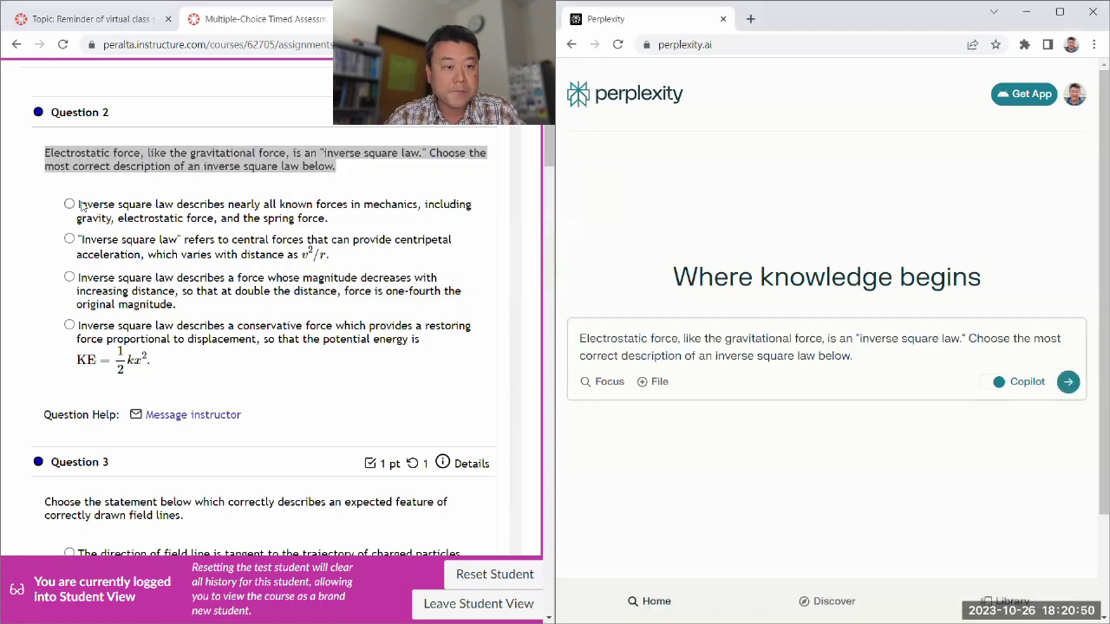
# Step: Replace the Perplexity prompt with the full text of Question 2, including all four answer choices
pyautogui.click(56, 155)
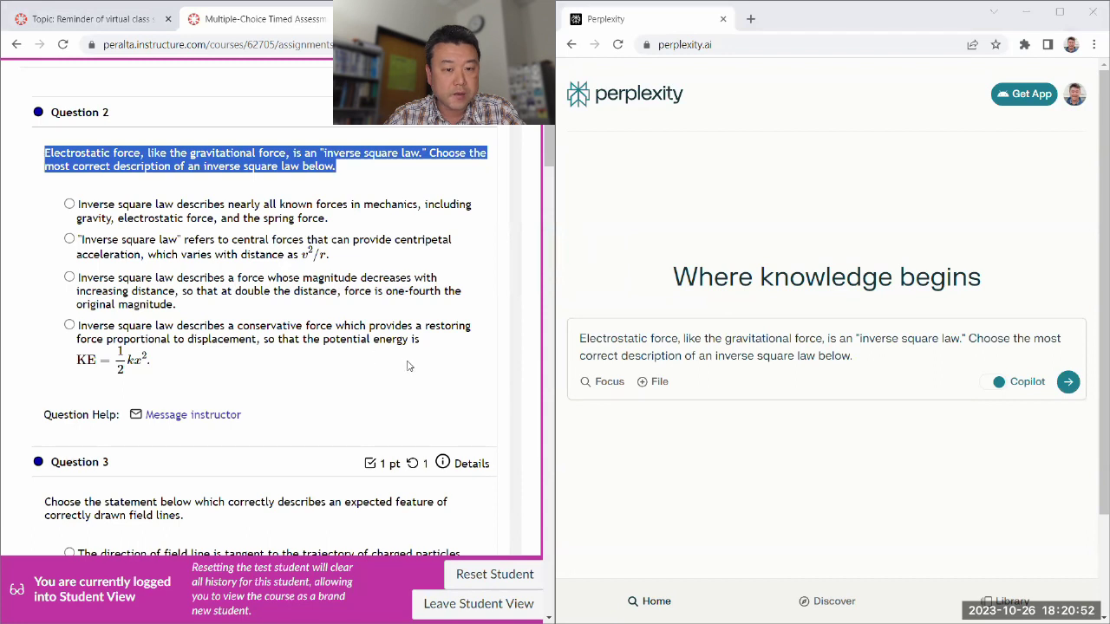
pyautogui.moveTo(411, 367); pyautogui.dragTo(42, 159)
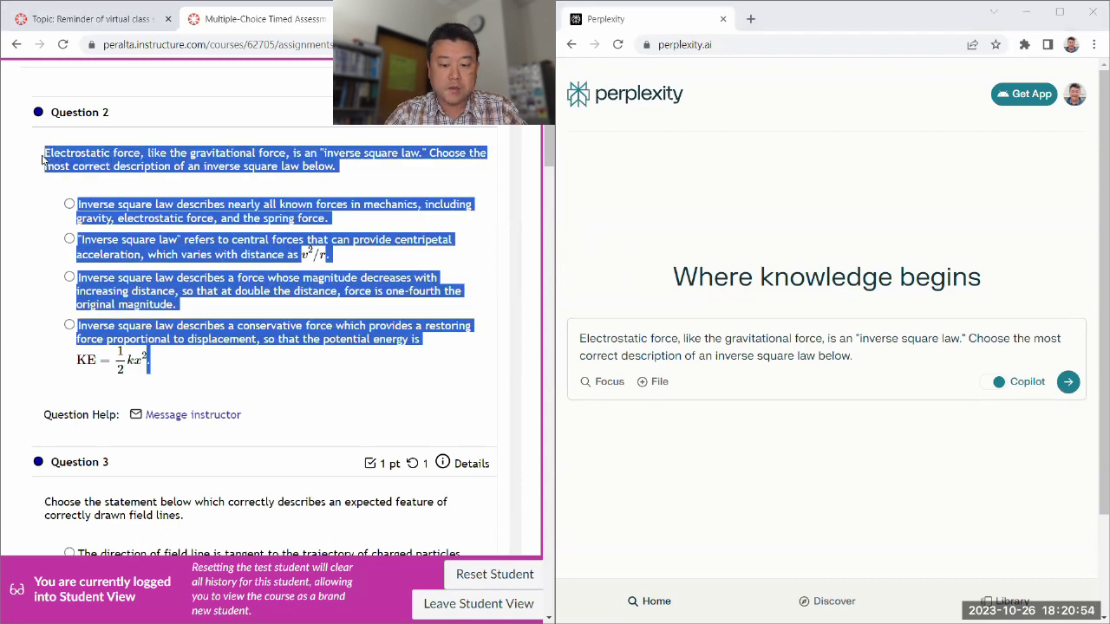
pyautogui.click(738, 338)
pyautogui.hotkey('ctrl', 'a')
pyautogui.hotkey('ctrl', 'v')
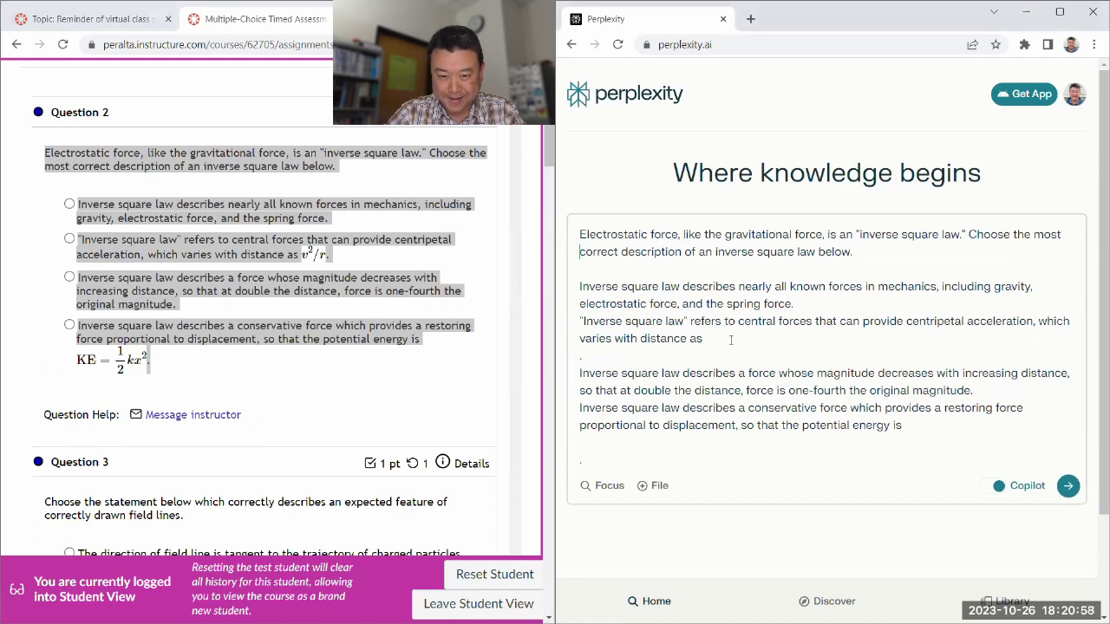
# Step: Label the first two pasted choices (a) and (b), and complete choice (b) with the missing expression v^2/r
pyautogui.write('(a) ')
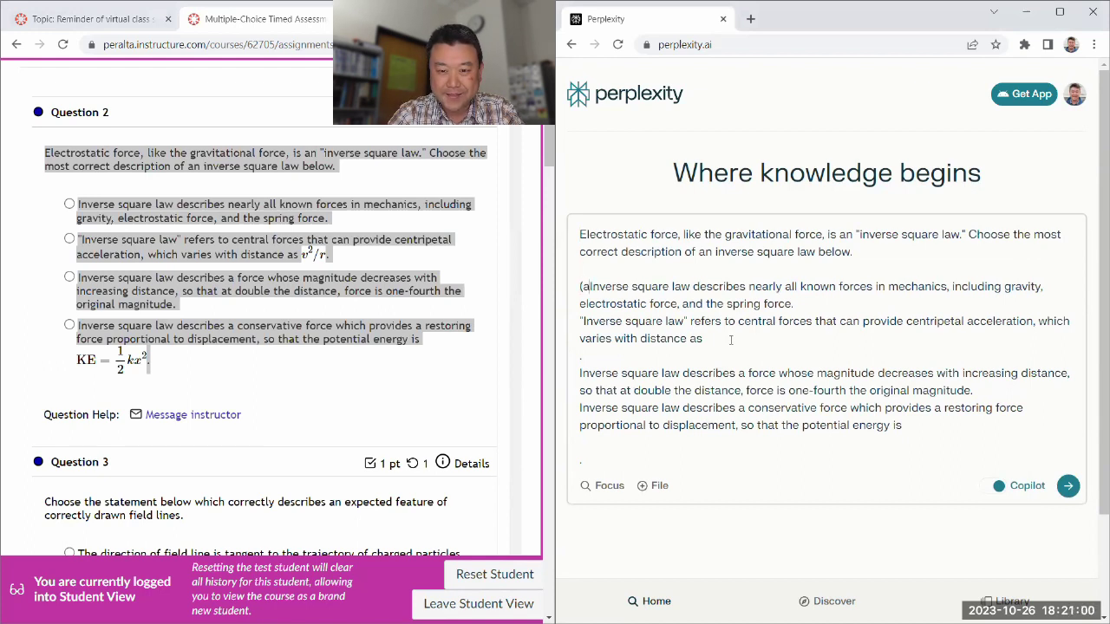
pyautogui.write('(b) ')
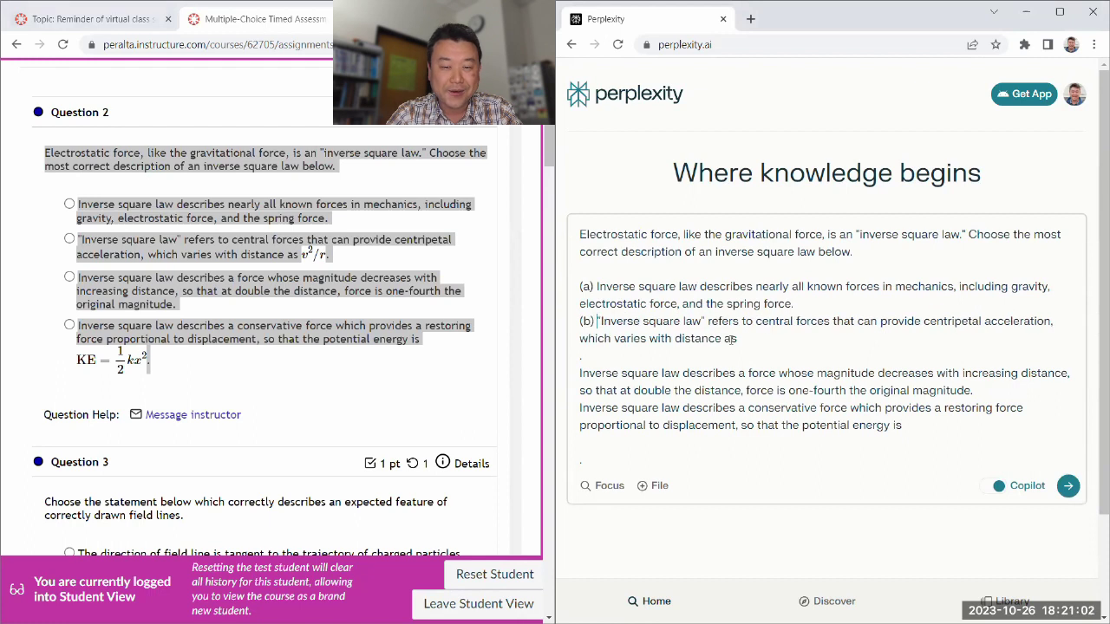
pyautogui.write(' v^2')
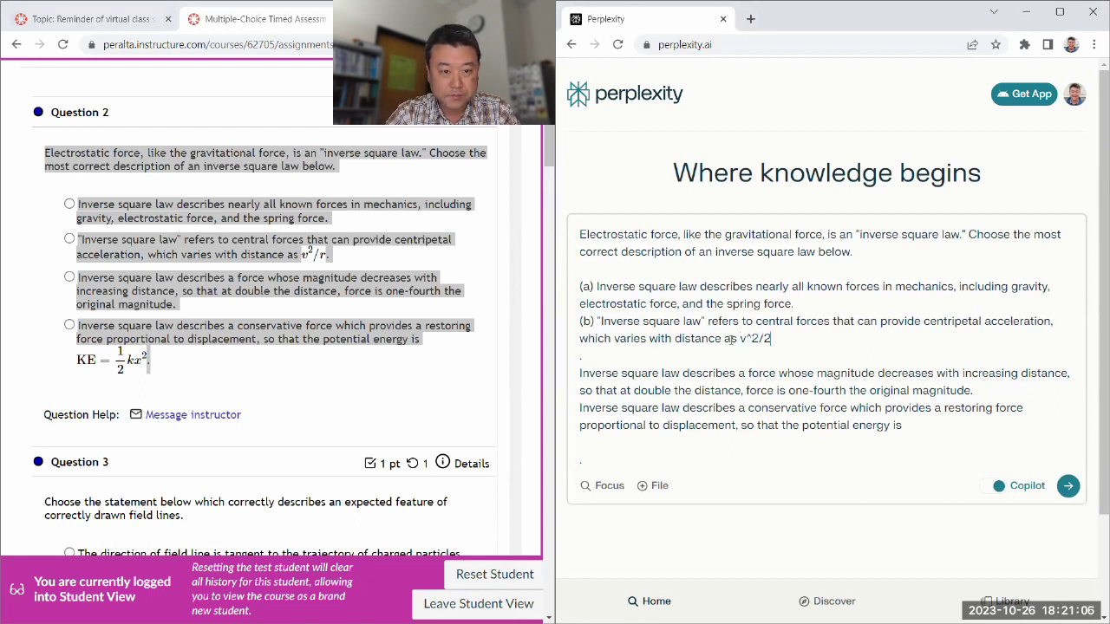
pyautogui.write('/2')
pyautogui.press('BackSpace')
pyautogui.write('r')
pyautogui.press('Delete')
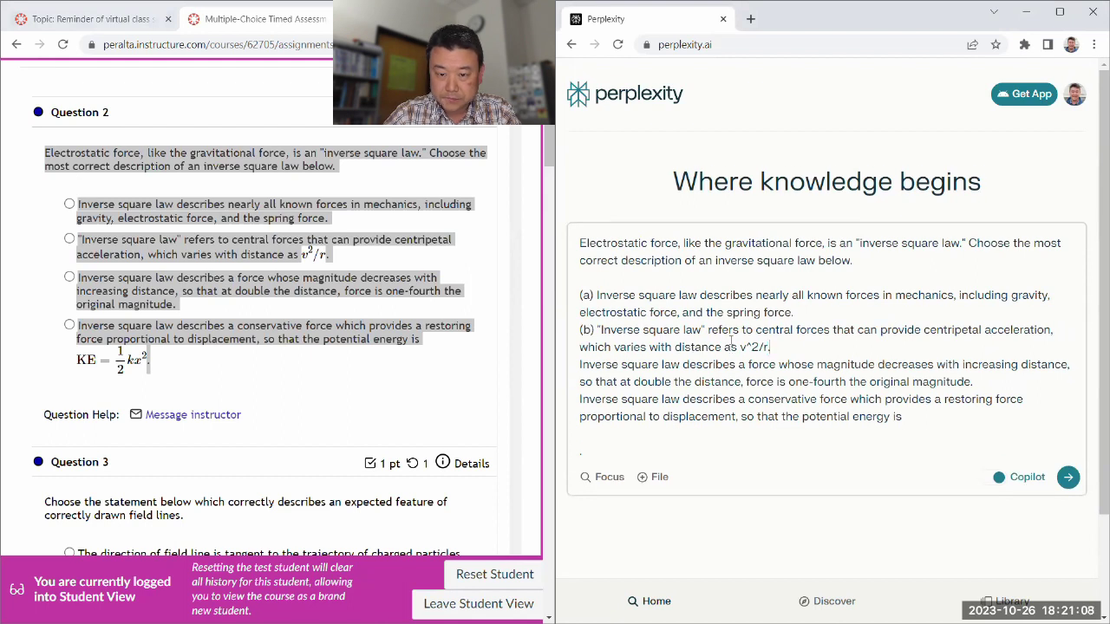
# Step: Label the last two choices (c) and (d), complete (d) with KE=1/2 k x^2, and submit the question to Perplexity
pyautogui.write('(c) ')
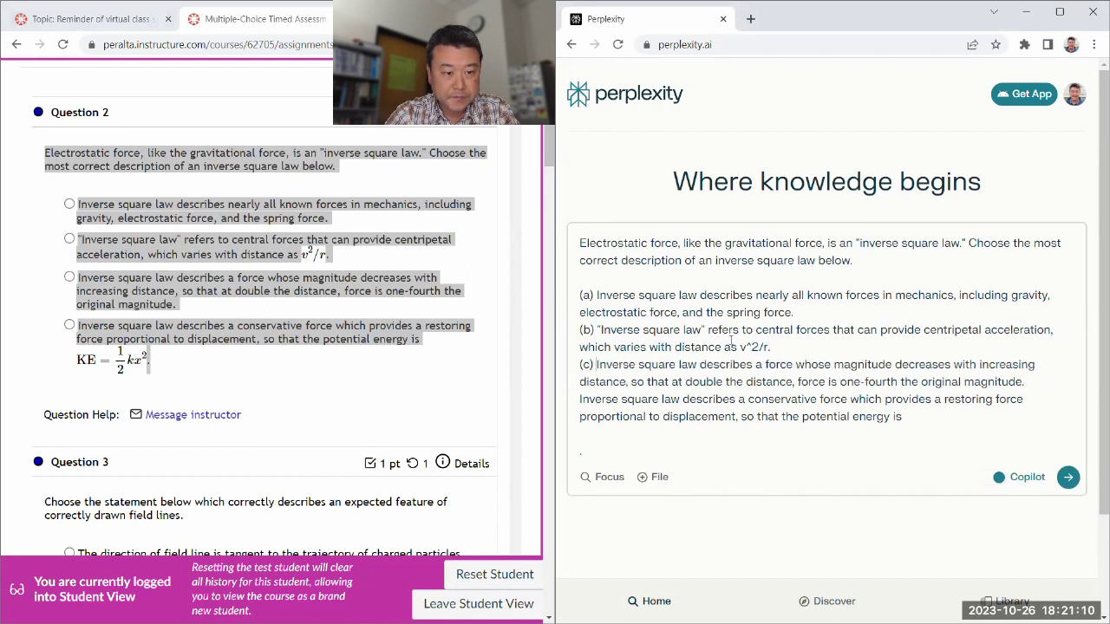
pyautogui.write('(d)')
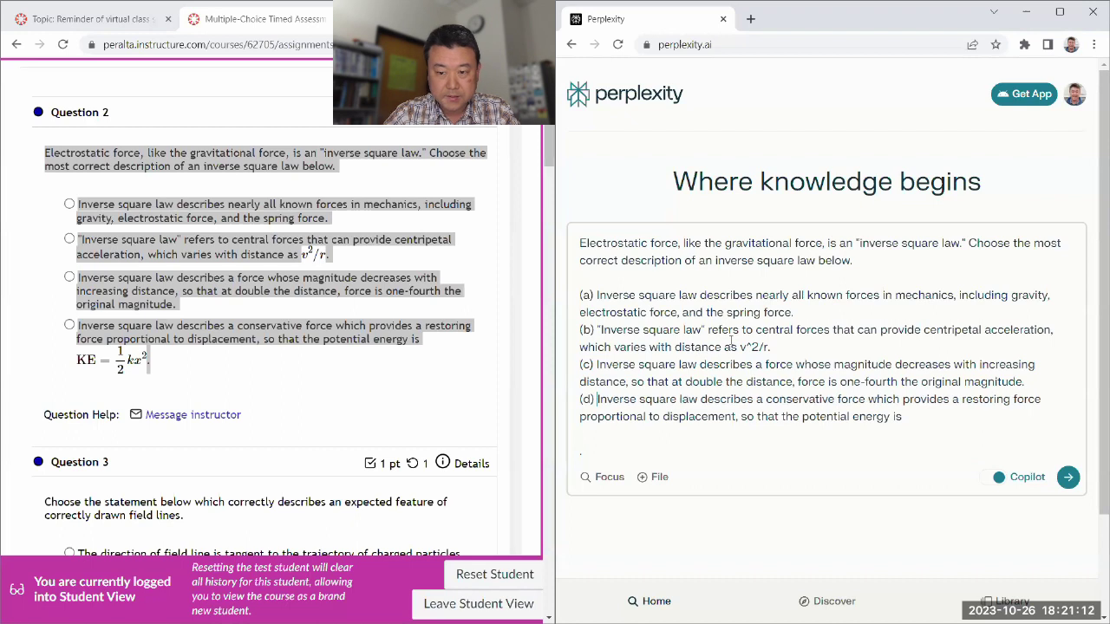
pyautogui.press('Delete')
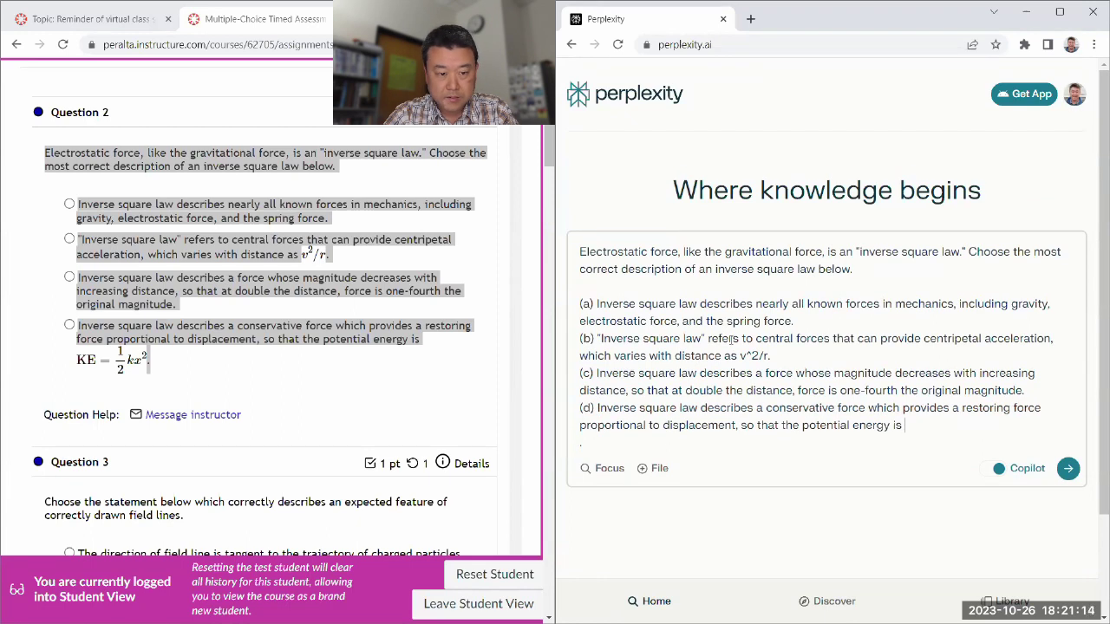
pyautogui.write('KE=1/2 k')
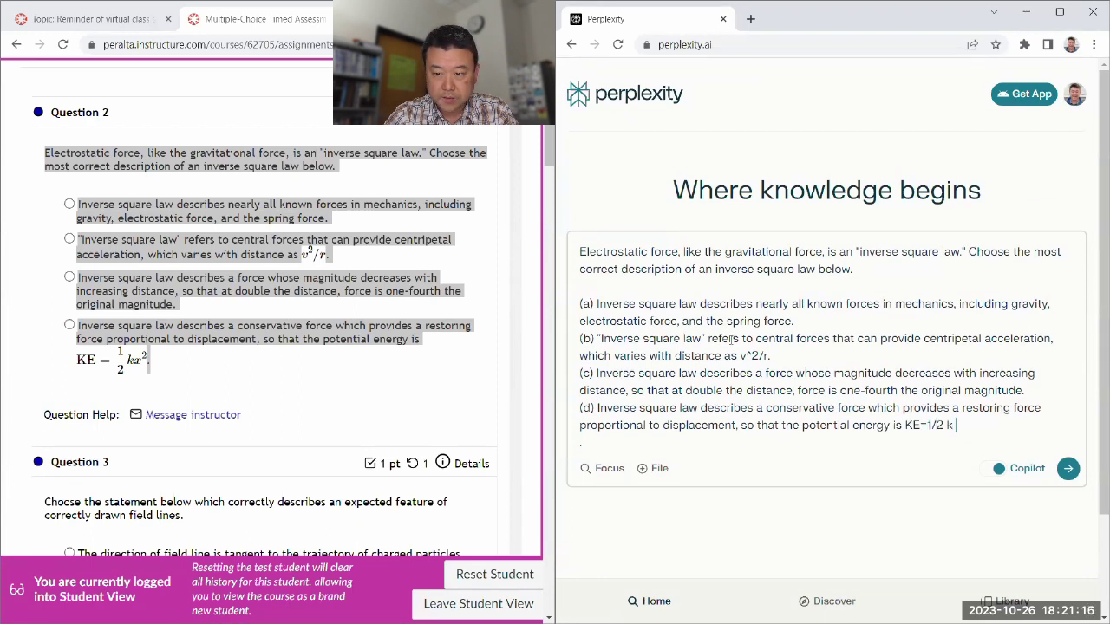
pyautogui.write(' x^2')
pyautogui.press('Delete')
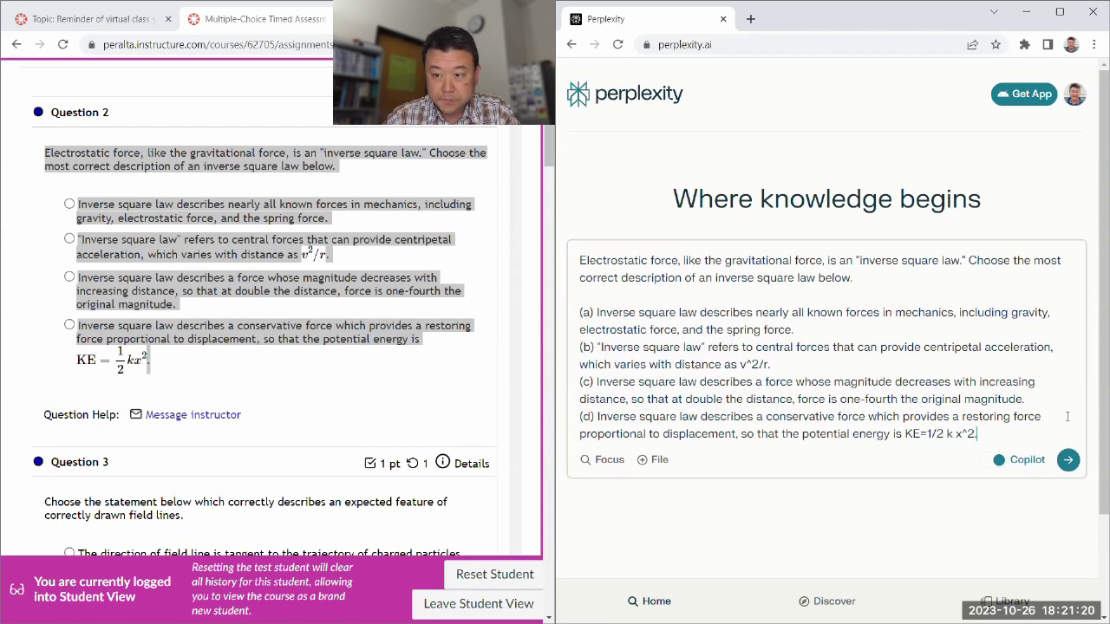
pyautogui.click(1067, 460)
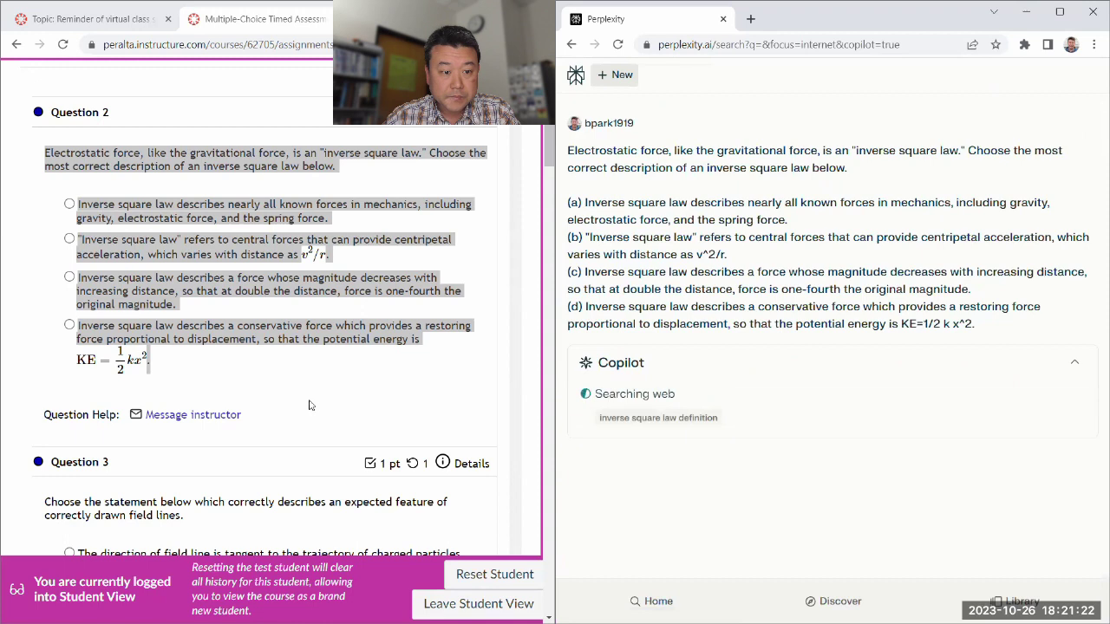
# Step: Copy the full text of Question 3 about correctly drawn field lines, including its four choices
pyautogui.scroll(-3, 310, 404)
pyautogui.moveTo(35, 262); pyautogui.dragTo(240, 405)
pyautogui.hotkey('ctrl', 'c')
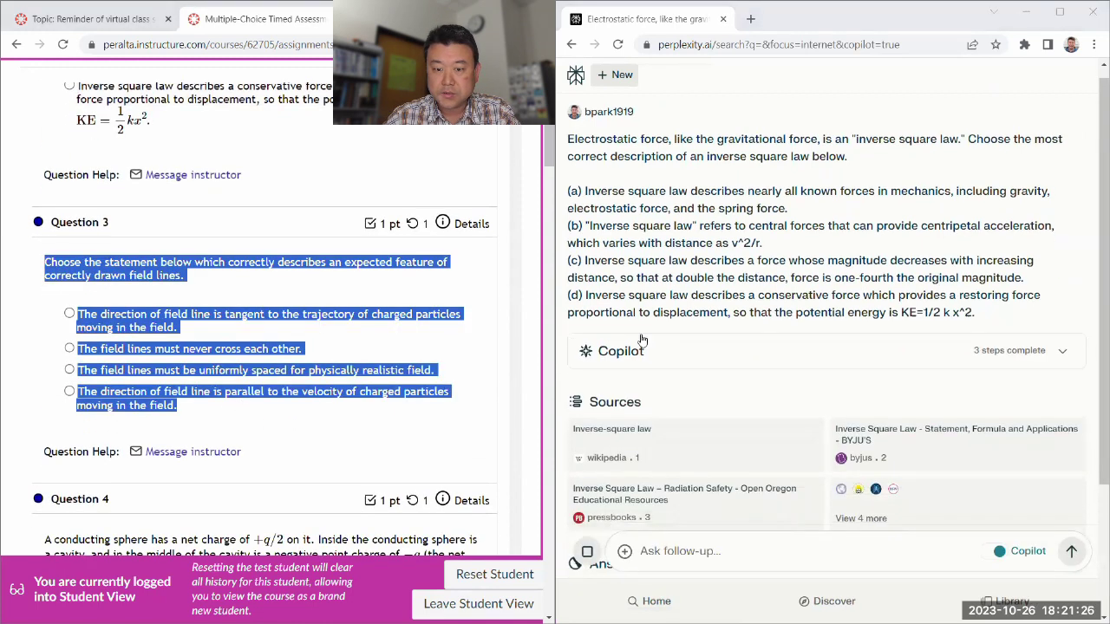
# Step: Answer Question 2 with the choice stating that force drops to one-fourth at double the distance, and return to Question 3
pyautogui.scroll(3, 108, 253)
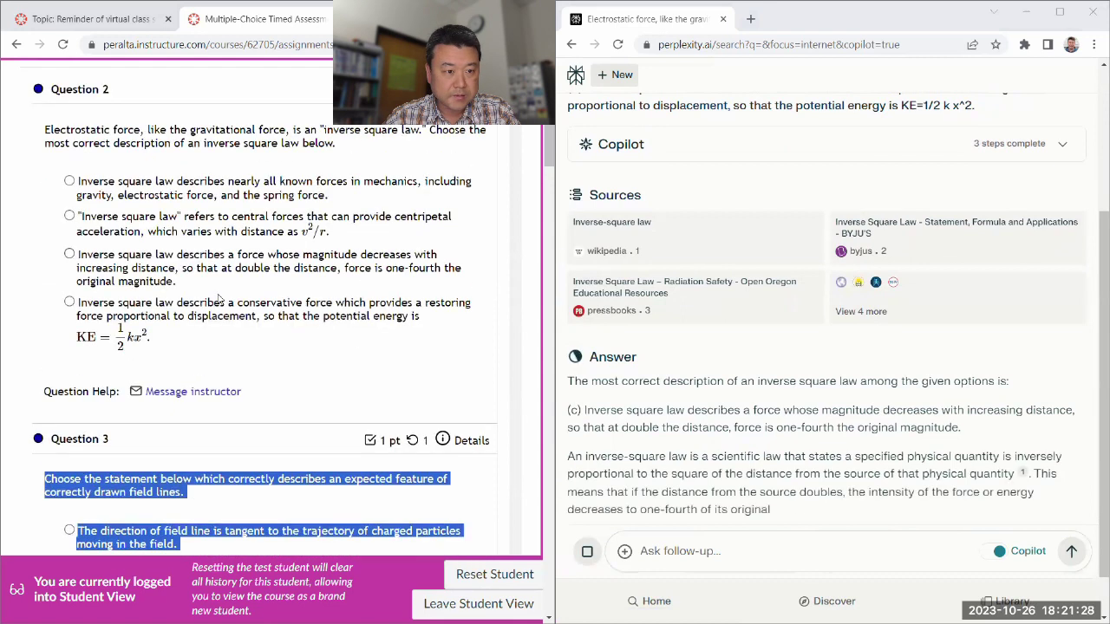
pyautogui.scroll(-3, 109, 253)
pyautogui.scroll(4, 74, 334)
pyautogui.click(70, 327)
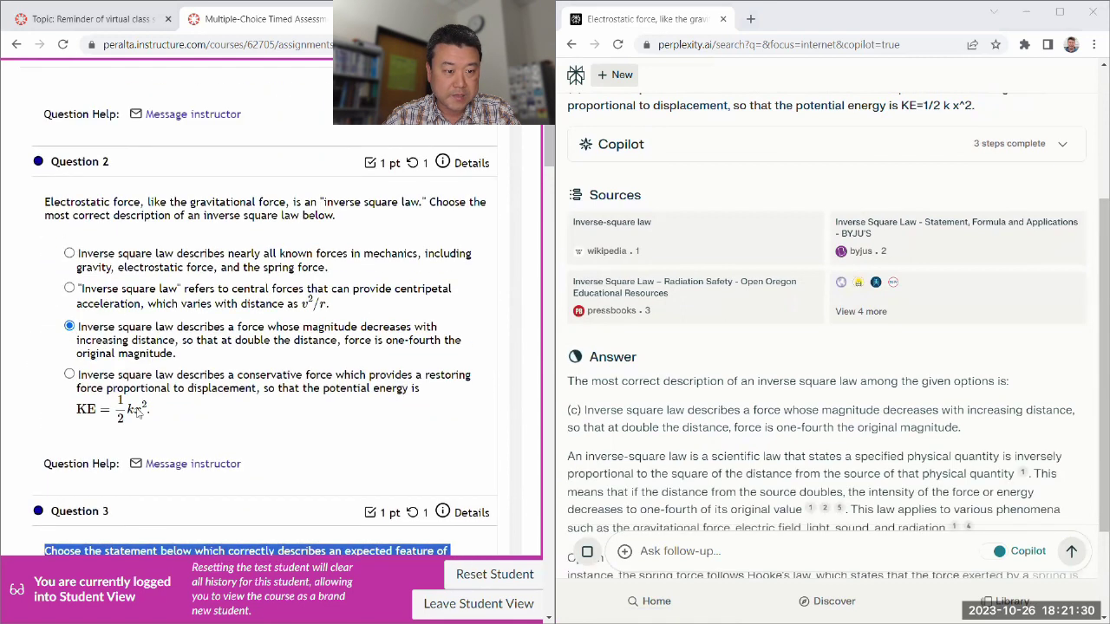
pyautogui.click(346, 465)
pyautogui.scroll(-3, 342, 466)
pyautogui.scroll(-1, 343, 467)
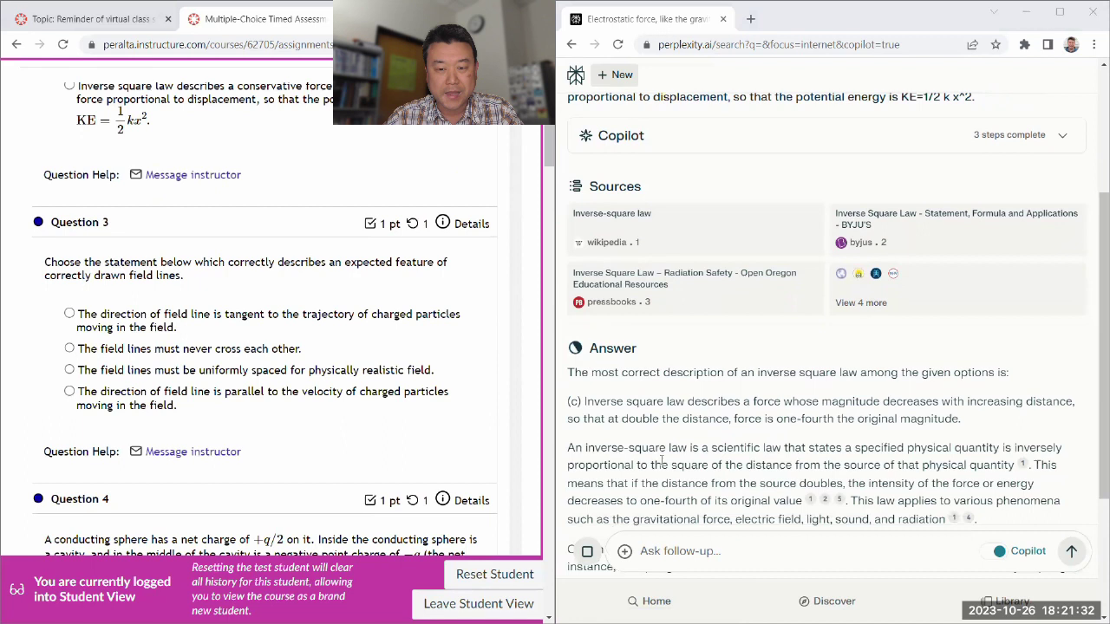
# Step: Paste the copied Question 3 about correctly drawn field lines as a follow-up question in Perplexity
pyautogui.click(666, 550)
pyautogui.hotkey('ctrl', 'v')
pyautogui.scroll(-1, 336, 364)
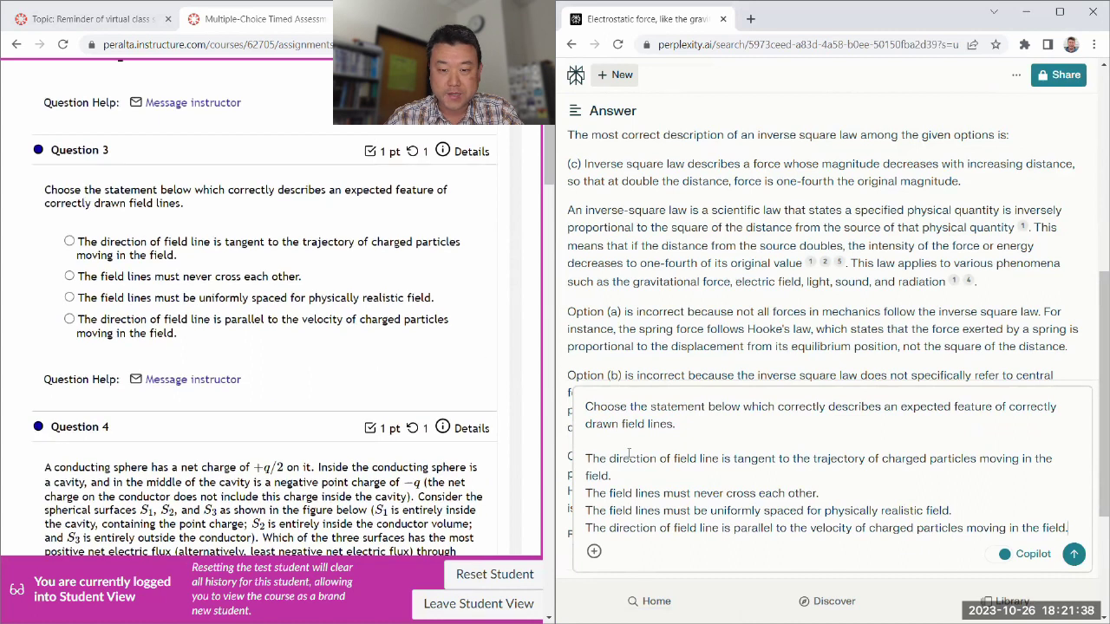
# Step: Label the four pasted field-line choices (a), (b), (c) and (d), and submit the question to Perplexity
pyautogui.write('(a) ')
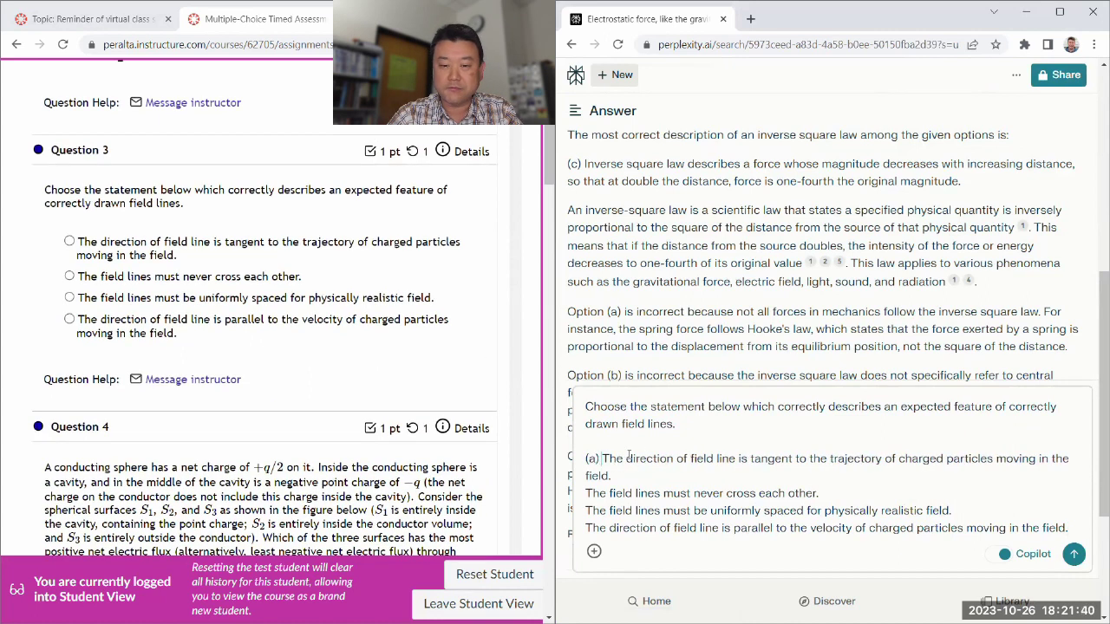
pyautogui.write('(b) ')
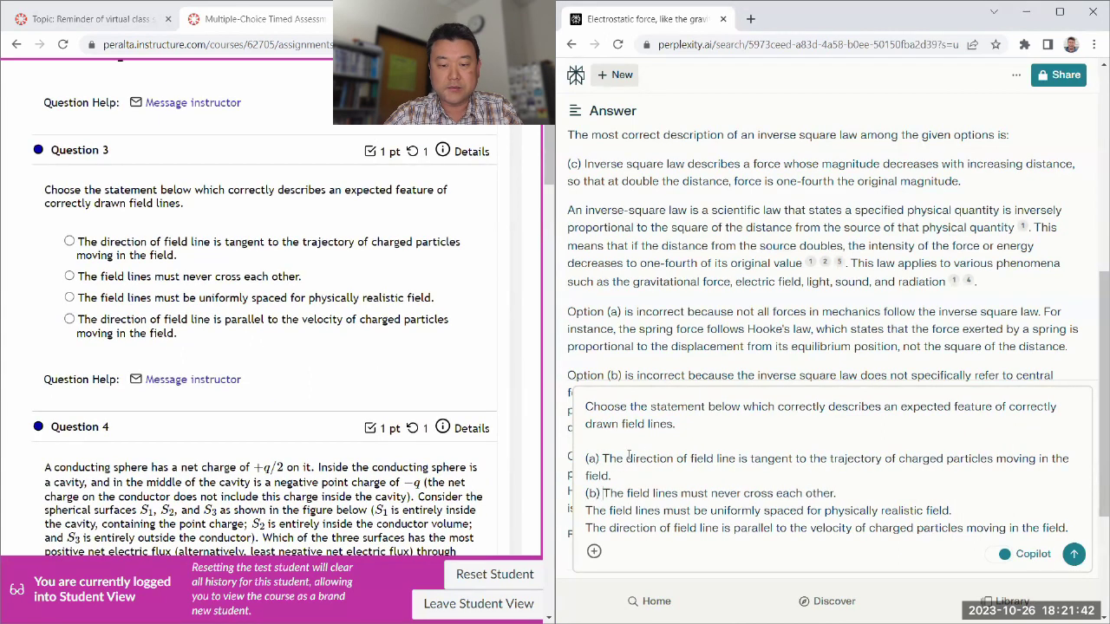
pyautogui.write('(c) ')
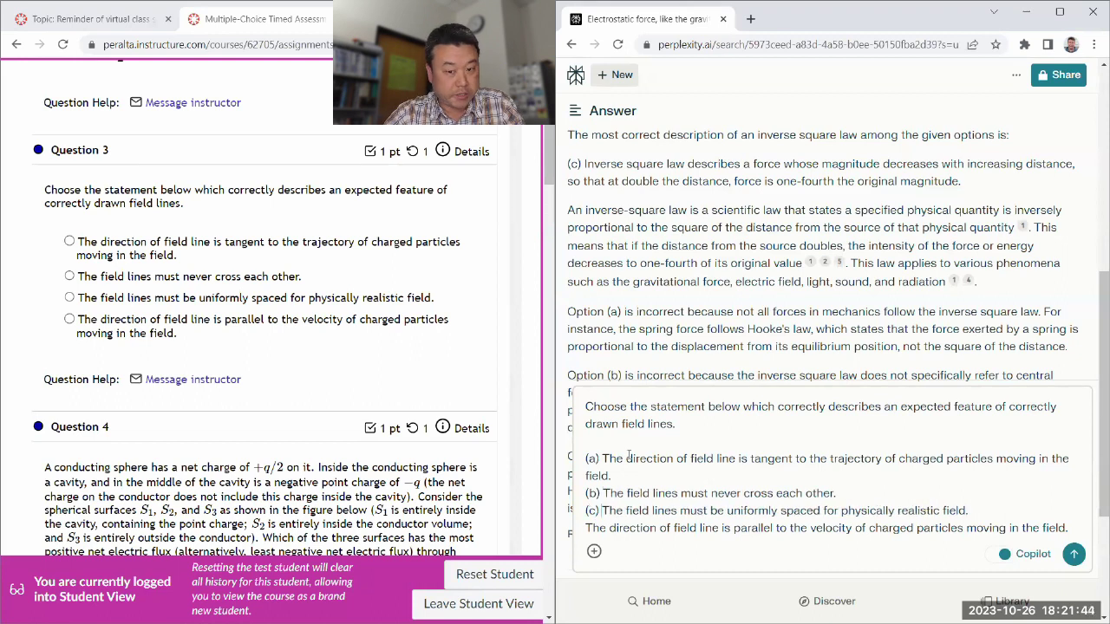
pyautogui.write('(d)')
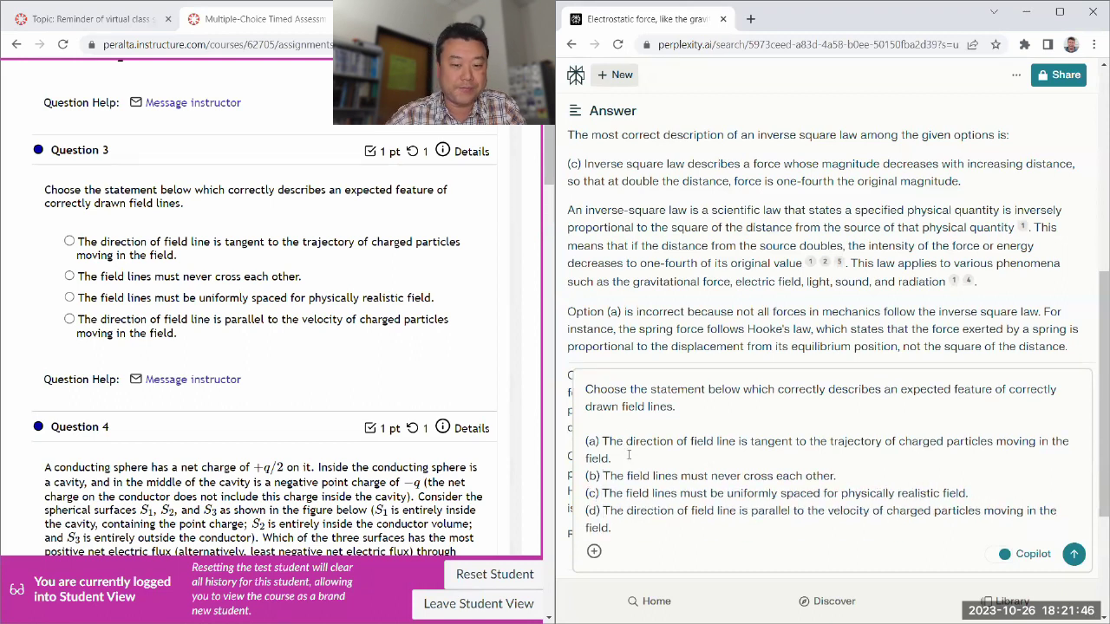
pyautogui.scroll(-3, 644, 450)
pyautogui.click(1074, 554)
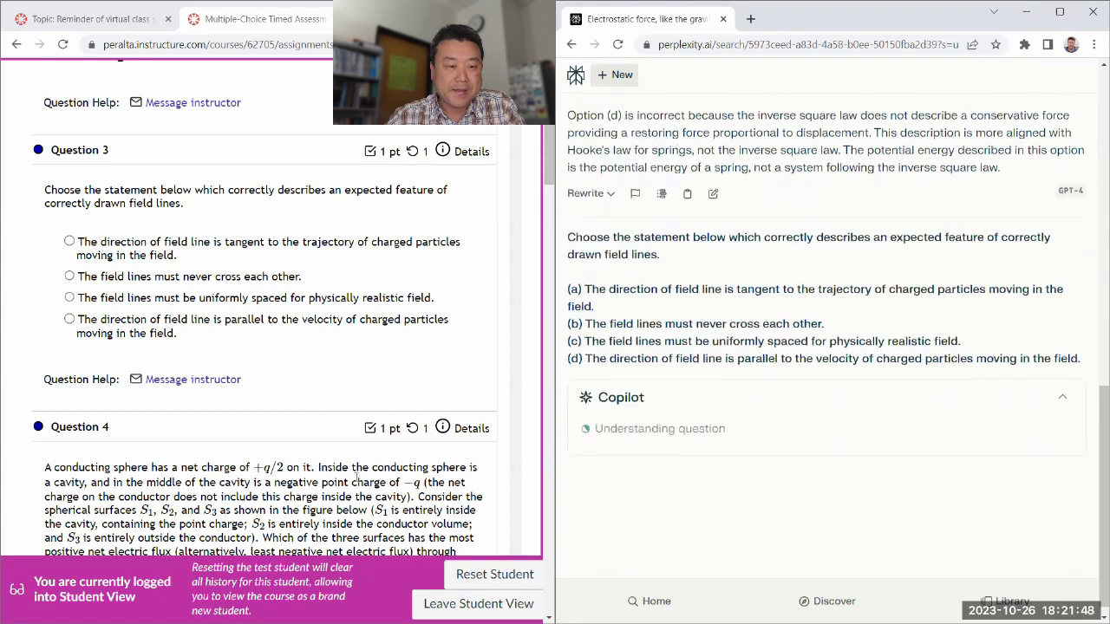
# Step: Copy the full text of Question 4 about the conducting sphere with a cavity, including its figure and four choices
pyautogui.scroll(-3, 98, 368)
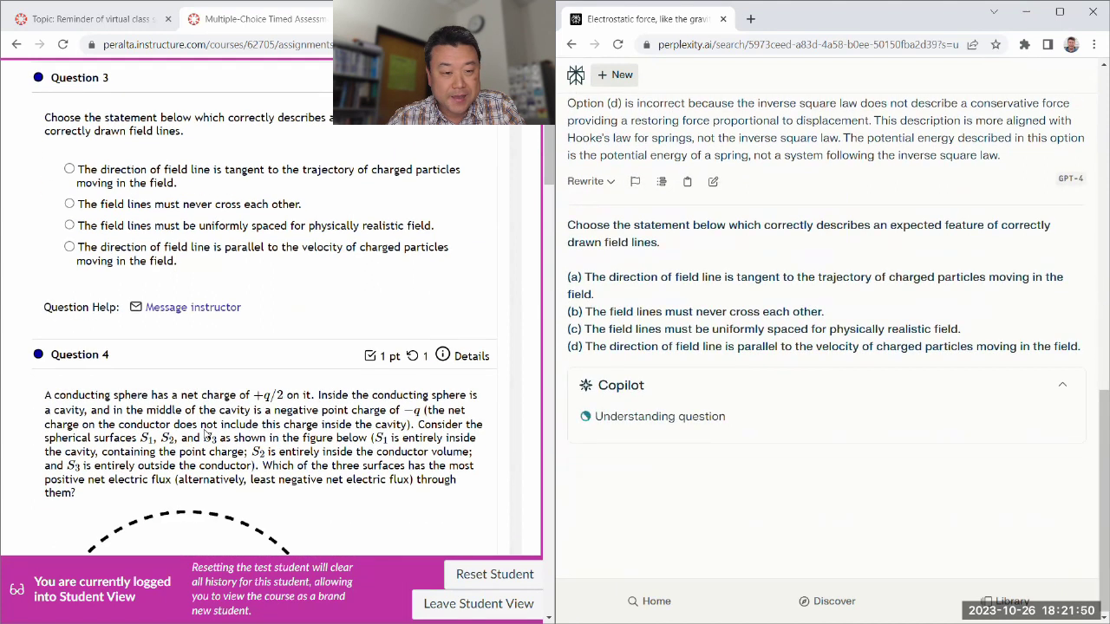
pyautogui.scroll(-2, 98, 368)
pyautogui.moveTo(35, 108); pyautogui.dragTo(324, 293)
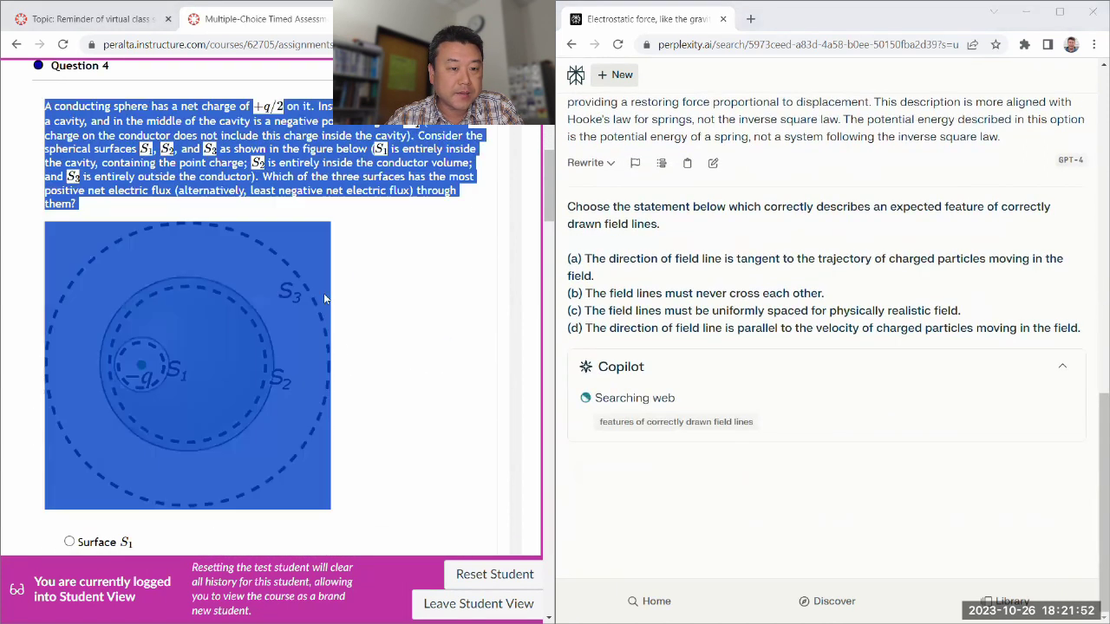
pyautogui.scroll(-2, 347, 369)
pyautogui.scroll(-1, 347, 368)
pyautogui.moveTo(346, 369); pyautogui.dragTo(484, 402)
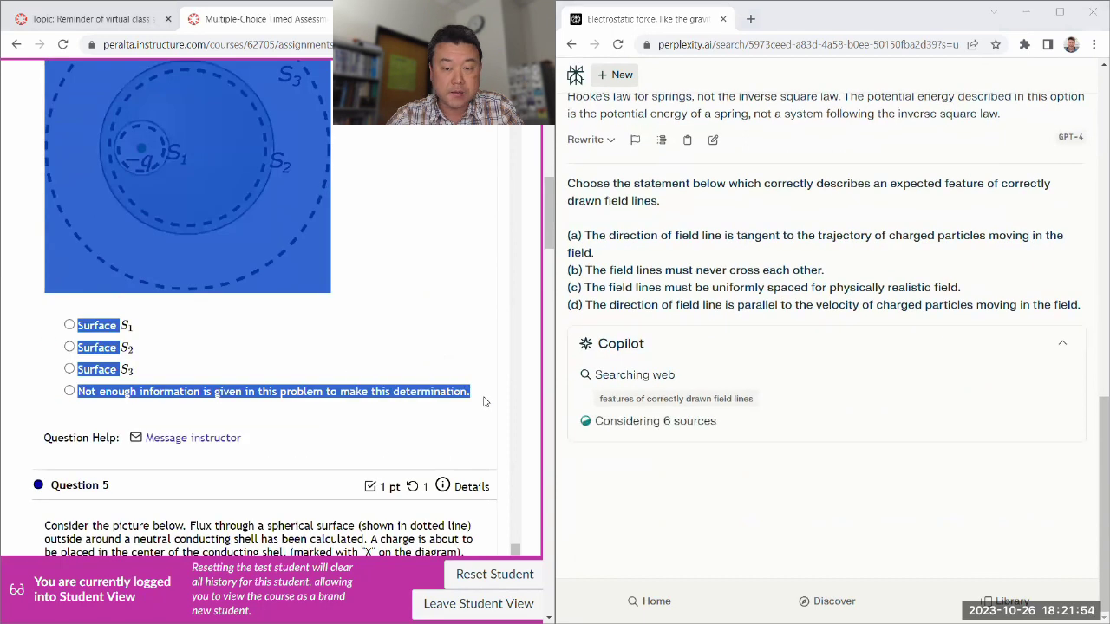
pyautogui.scroll(4, 485, 401)
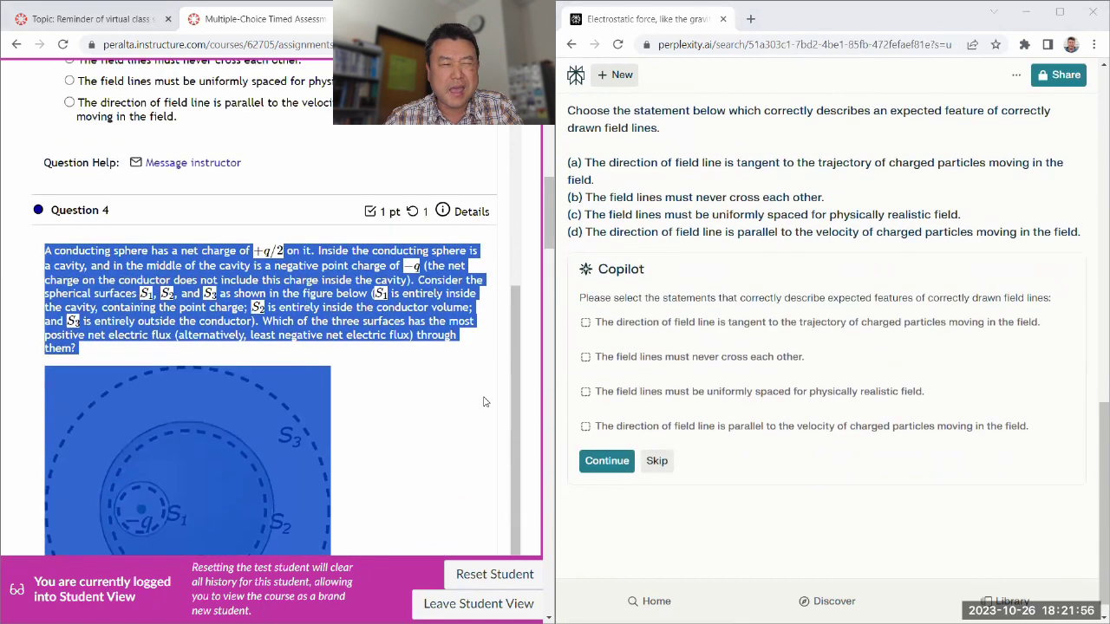
pyautogui.scroll(-1, 350, 398)
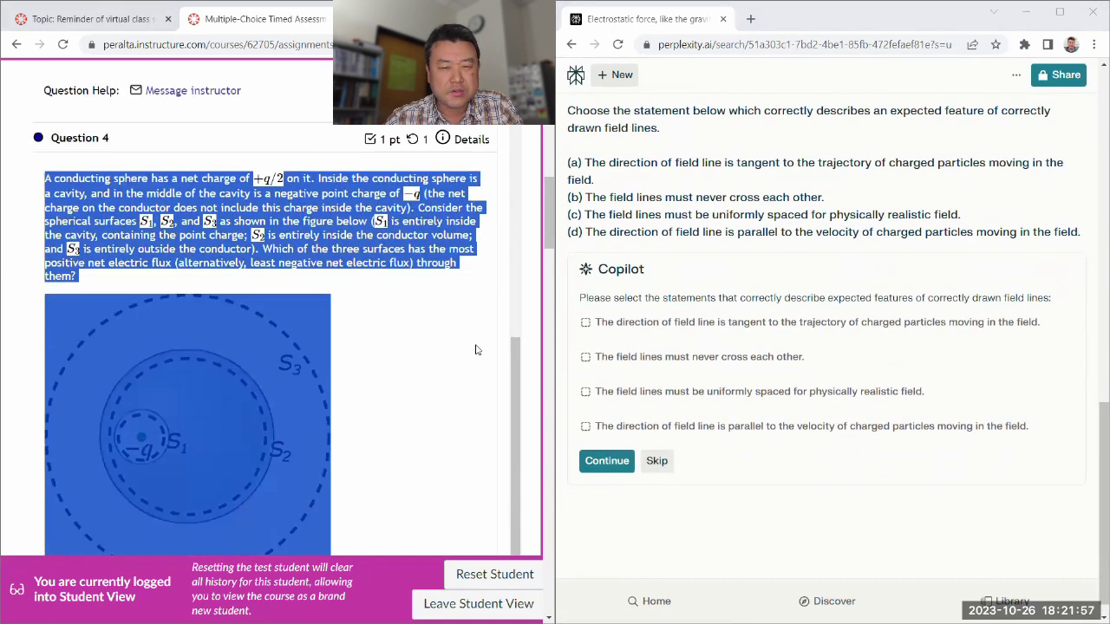
# Step: Skip Copilot's clarifying question and answer Question 3 with "The field lines must never cross each other."
pyautogui.click(668, 461)
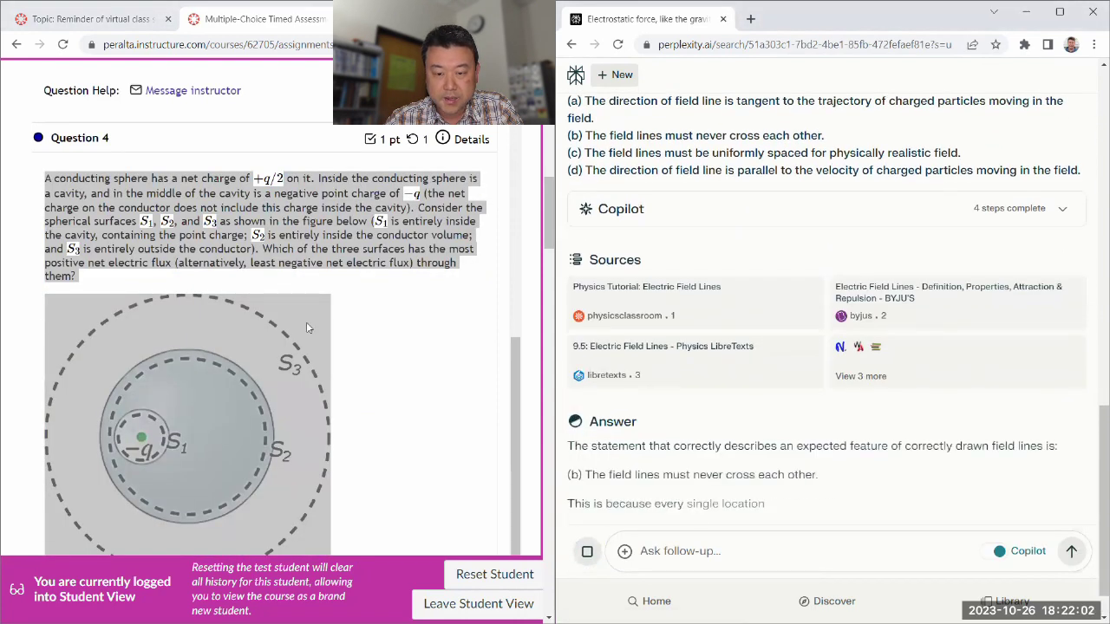
pyautogui.scroll(2, 35, 236)
pyautogui.scroll(2, 35, 236)
pyautogui.click(71, 274)
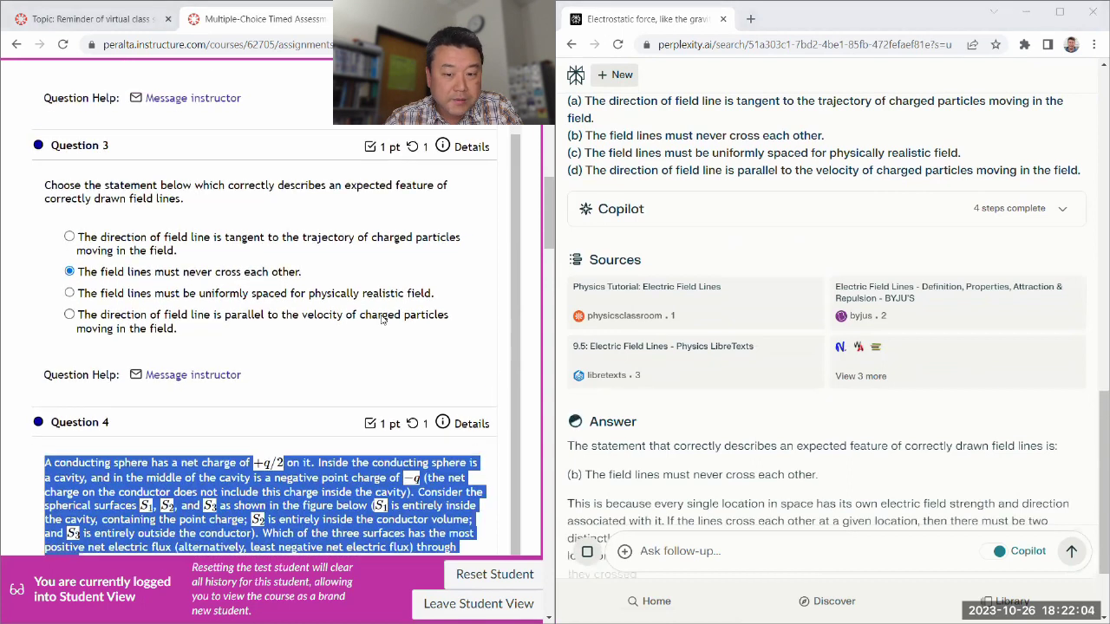
# Step: Paste the copied Question 4 text as a new follow-up question in Perplexity
pyautogui.scroll(-3, 71, 275)
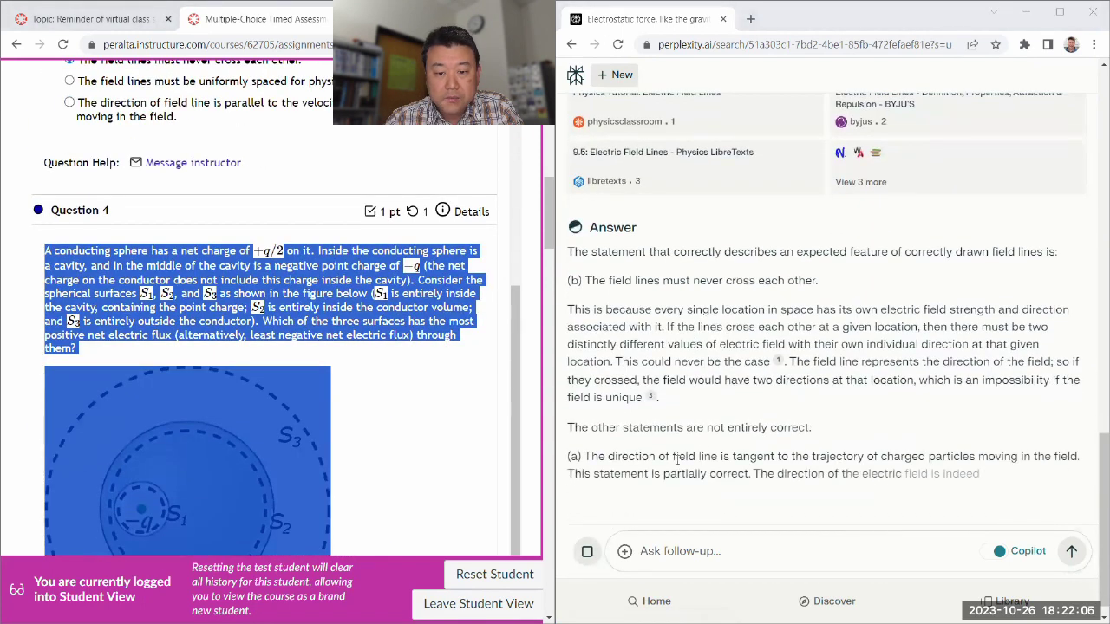
pyautogui.click(692, 554)
pyautogui.hotkey('ctrl', 'v')
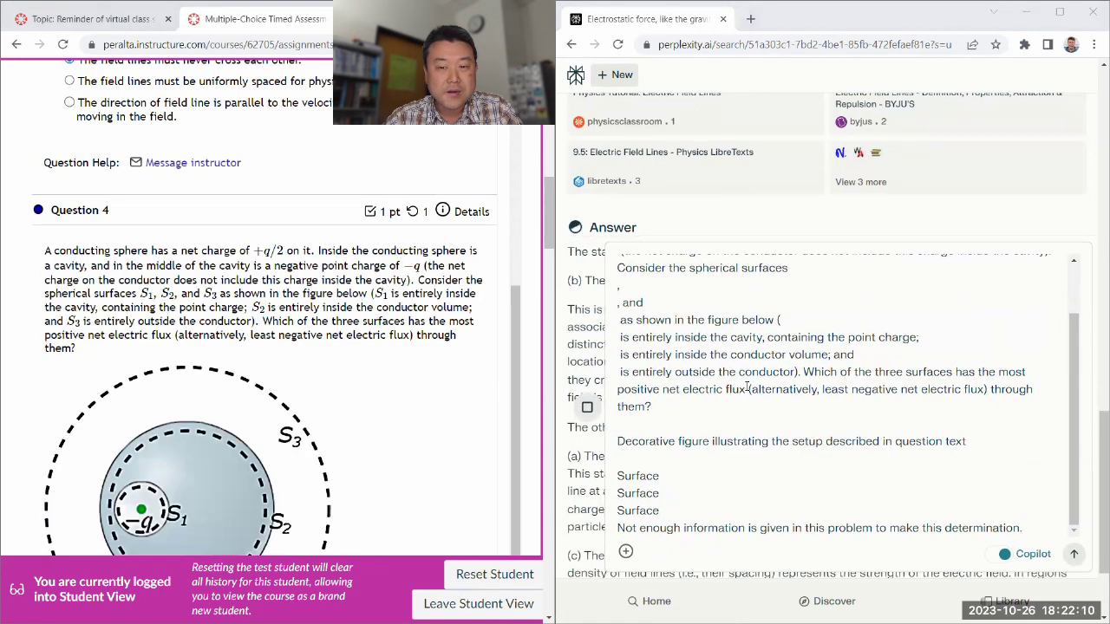
pyautogui.scroll(2, 849, 351)
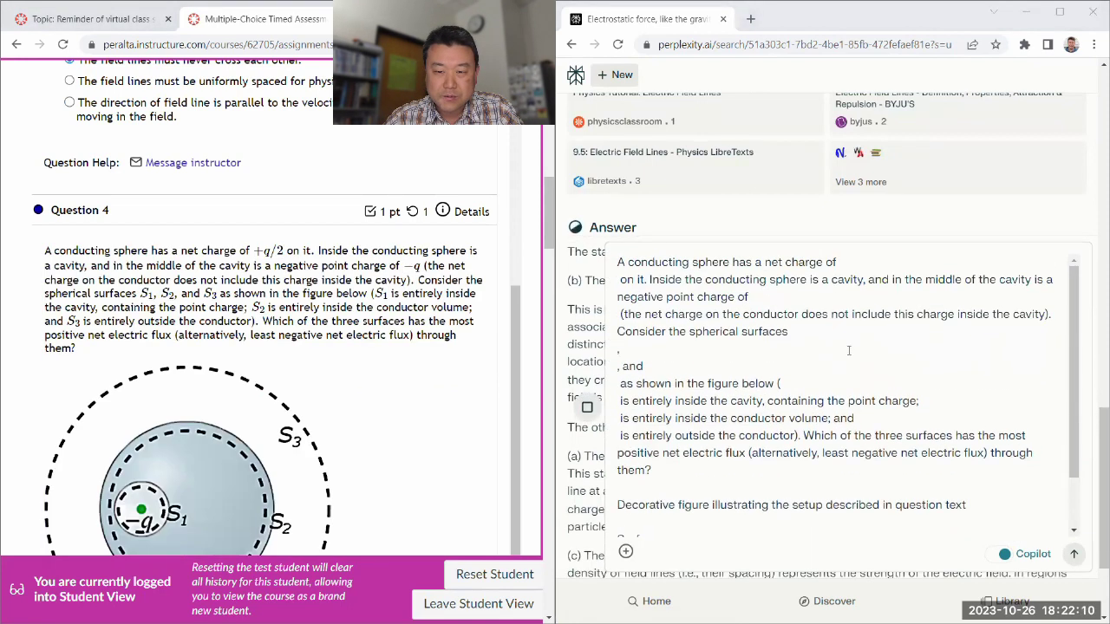
# Step: Fill in the missing charges +q/2 and -q in the pasted question and join the broken lines around them
pyautogui.click(911, 257)
pyautogui.write('+q/2')
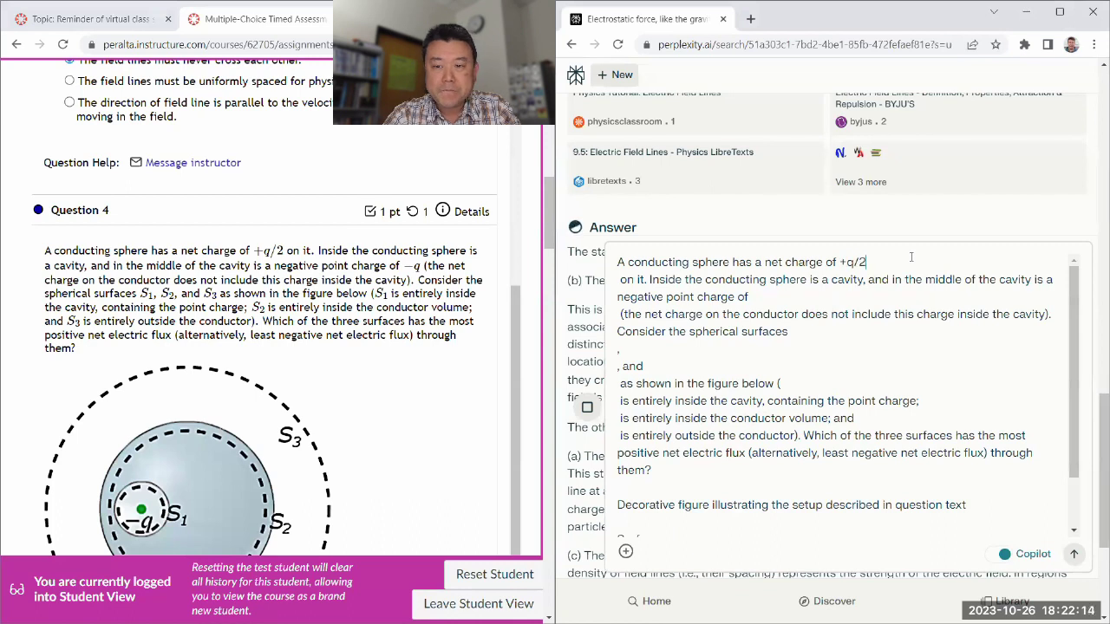
pyautogui.press('Delete')
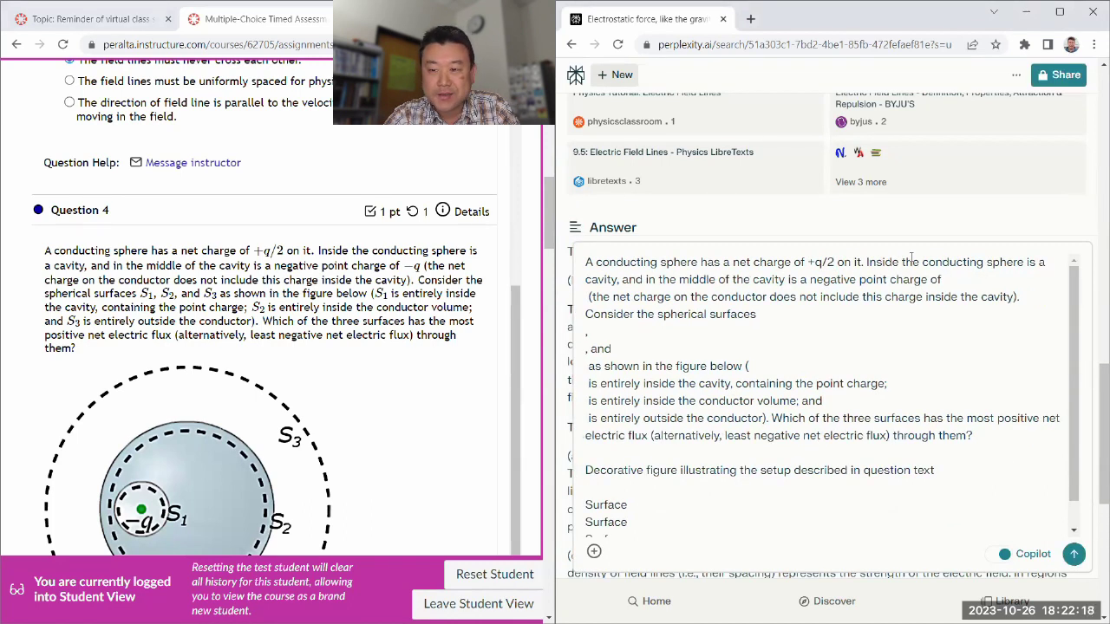
pyautogui.press('Delete')
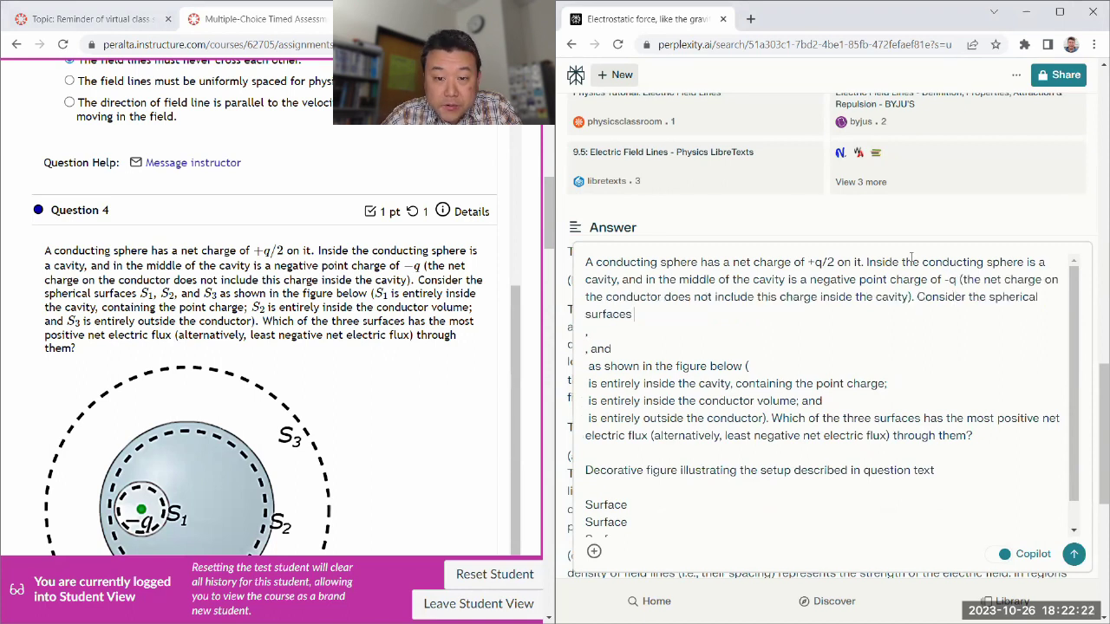
# Step: Complete the list of spherical surfaces as "S1, S2, and S3" and remove the stray commas and line breaks
pyautogui.write('S_')
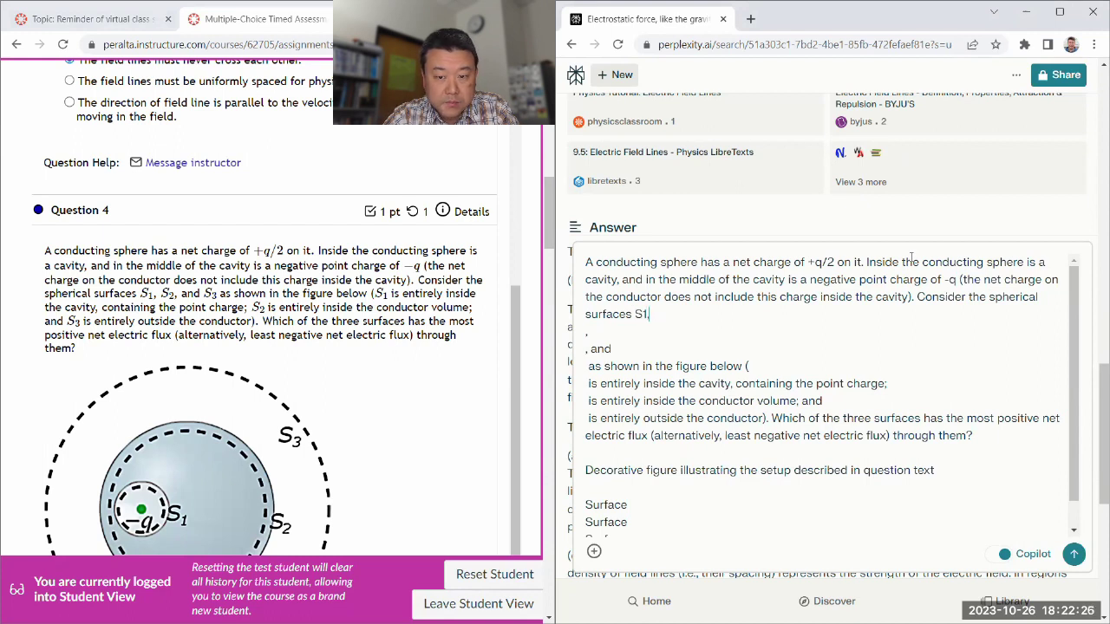
pyautogui.write(', S2,')
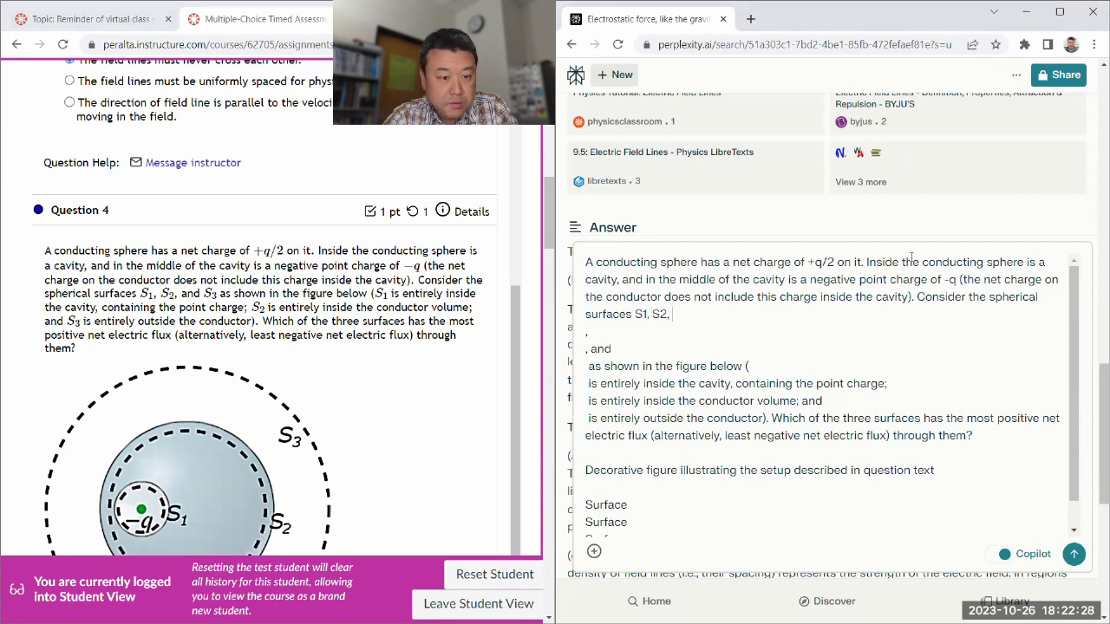
pyautogui.press('Delete')
pyautogui.press('Delete')
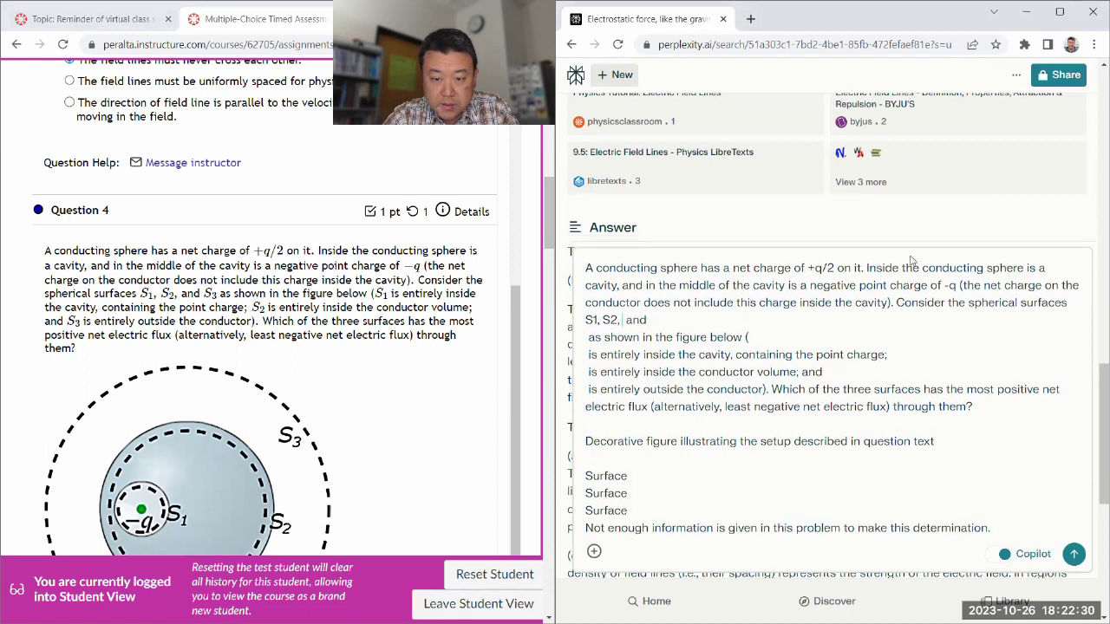
pyautogui.press('Delete')
pyautogui.write('S3')
pyautogui.press('Delete')
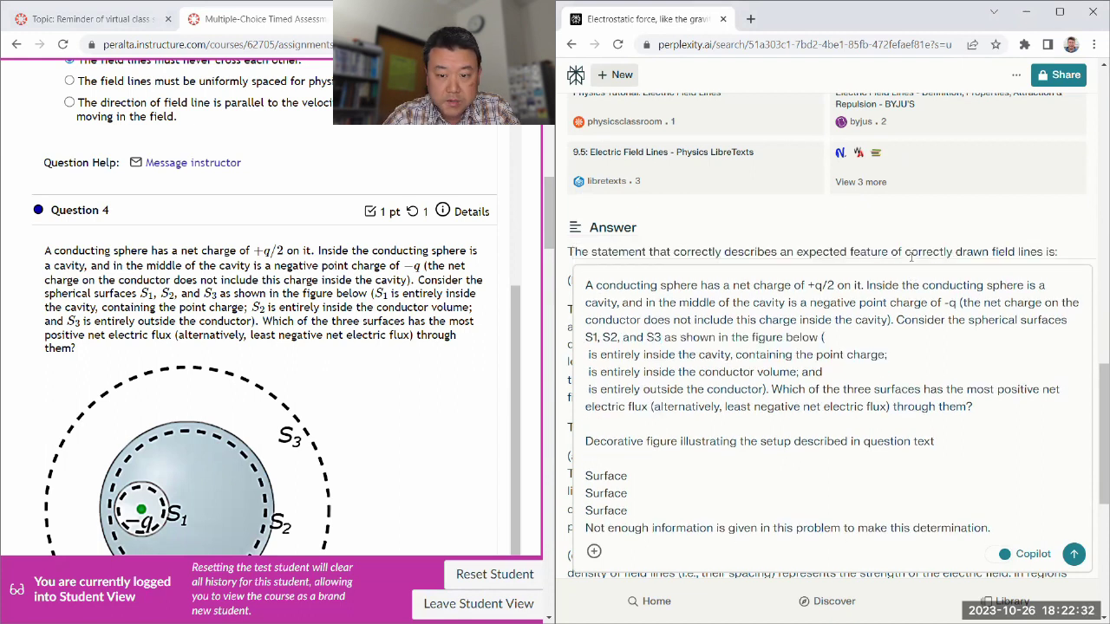
# Step: Insert S1, S2 and S3 before their descriptions in the parenthetical text and join the broken lines
pyautogui.press('Delete')
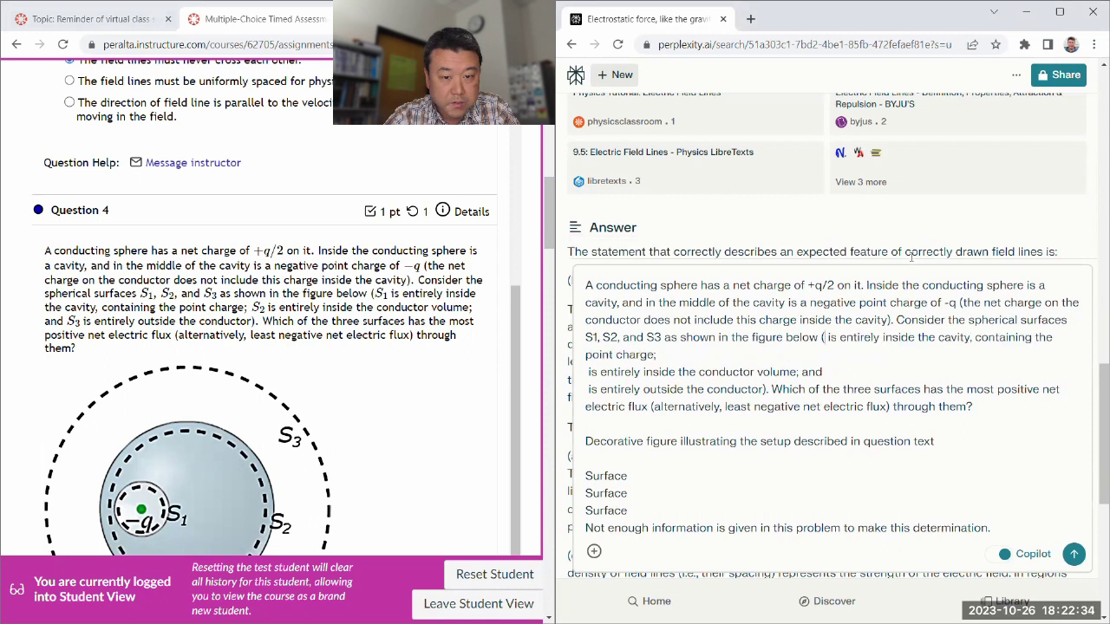
pyautogui.write('S1')
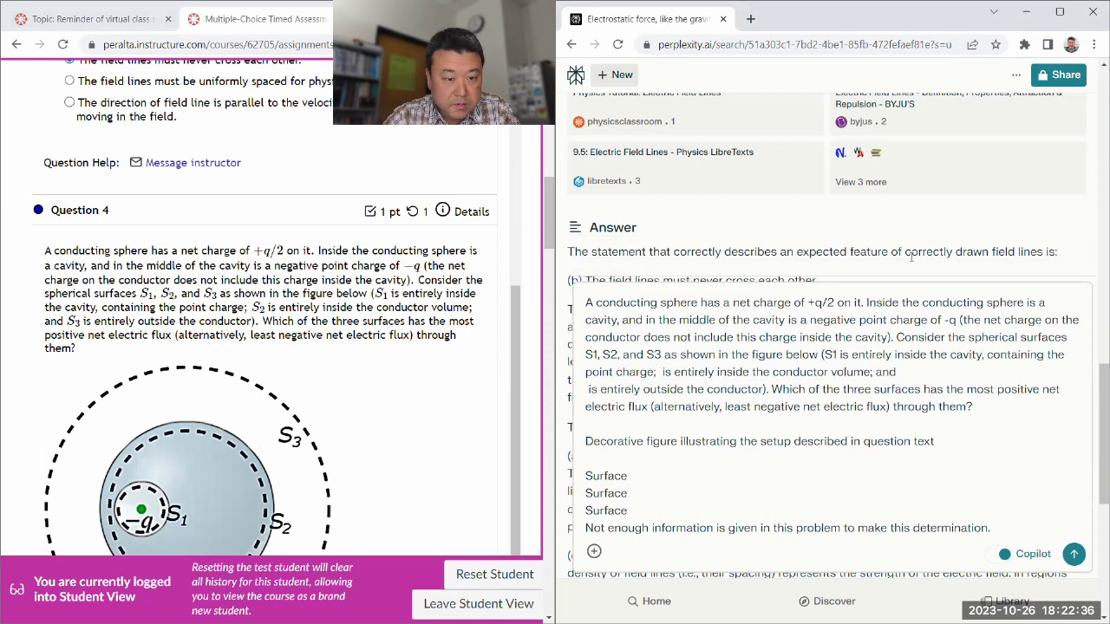
pyautogui.press('Delete')
pyautogui.write('S2')
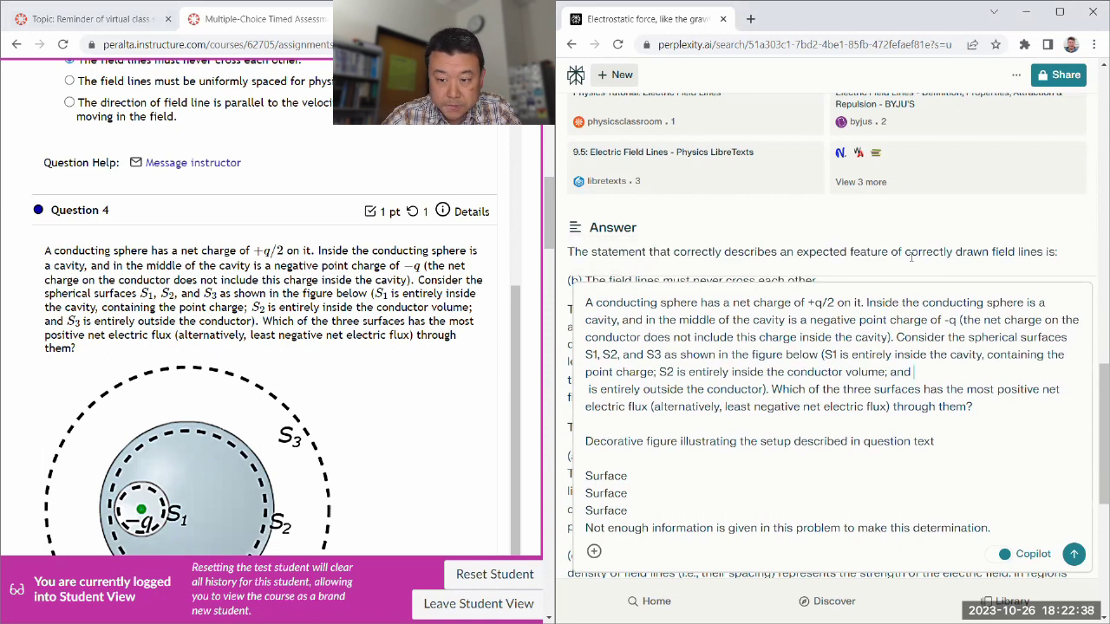
pyautogui.press('Delete')
pyautogui.write('S3 is entirely outside the')
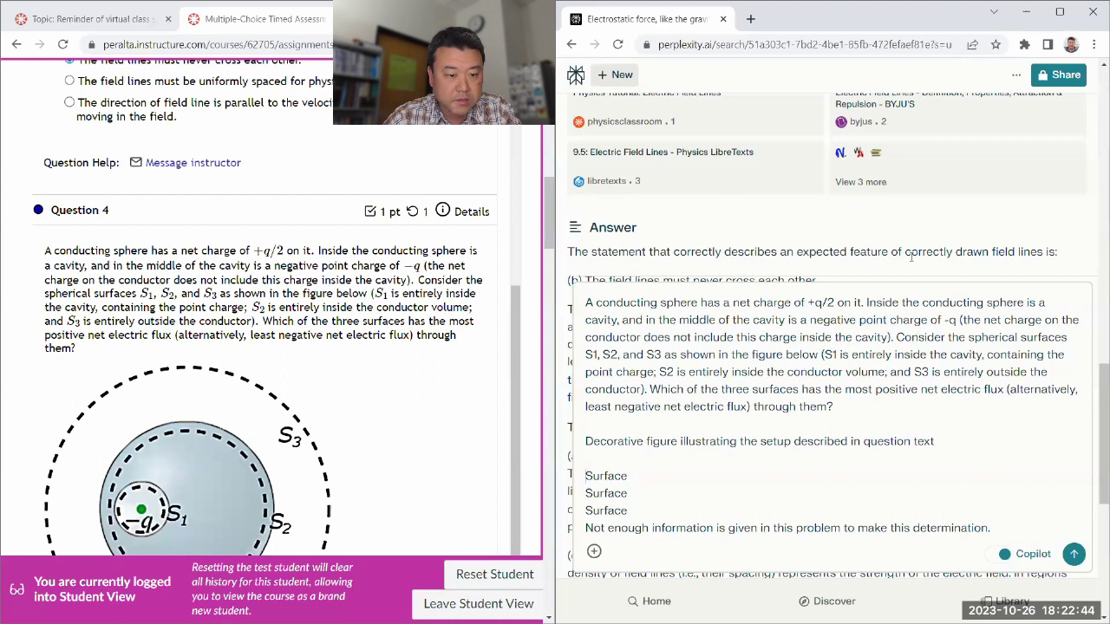
# Step: Label and complete the first three choices as (a) Surface S1, (b) Surface S2 and (c) Surface S3
pyautogui.scroll(-2, 397, 322)
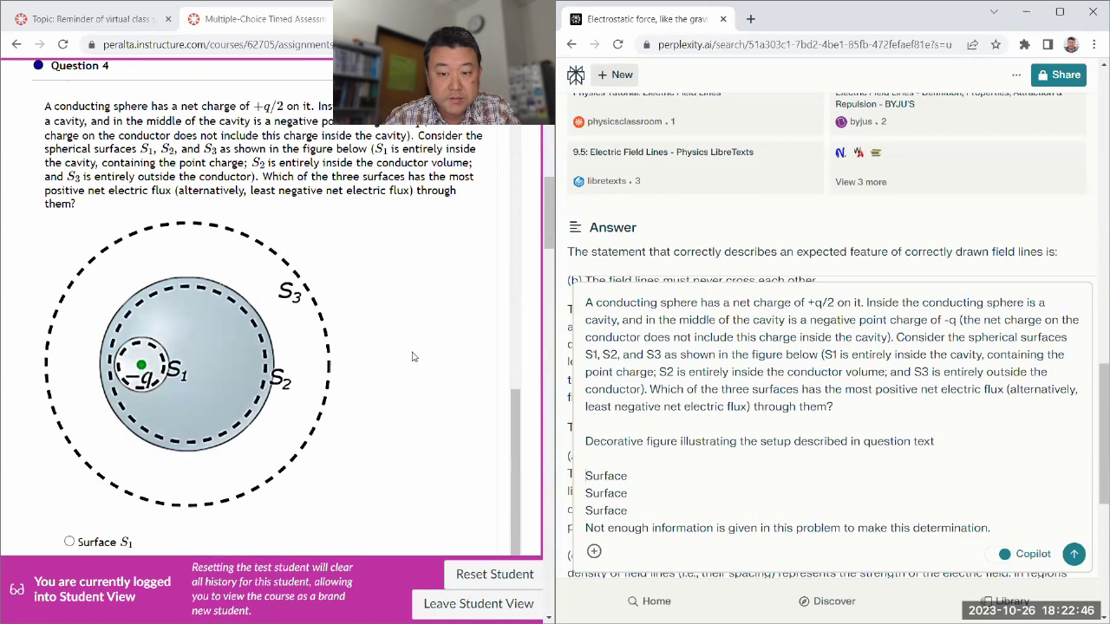
pyautogui.scroll(-3, 413, 357)
pyautogui.scroll(2, 476, 360)
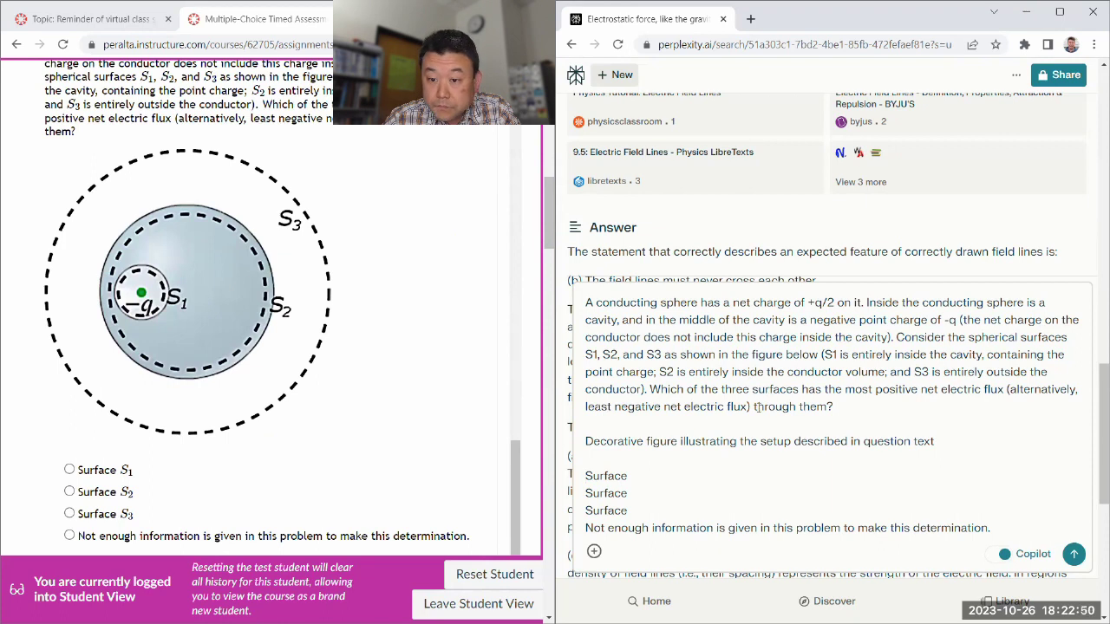
pyautogui.scroll(-2, 757, 406)
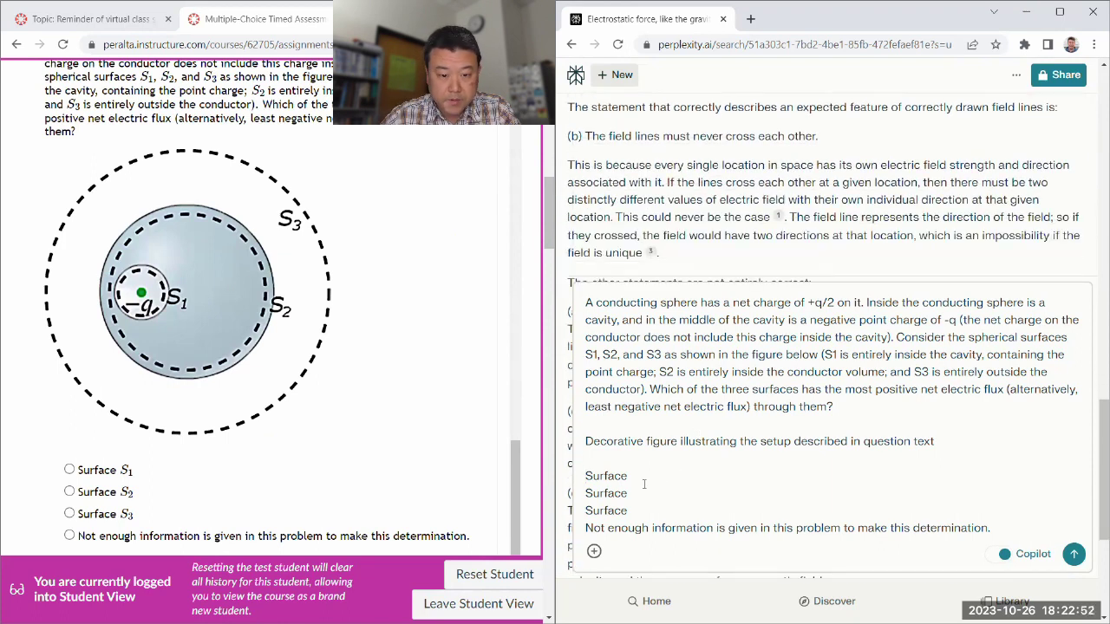
pyautogui.write('(a)')
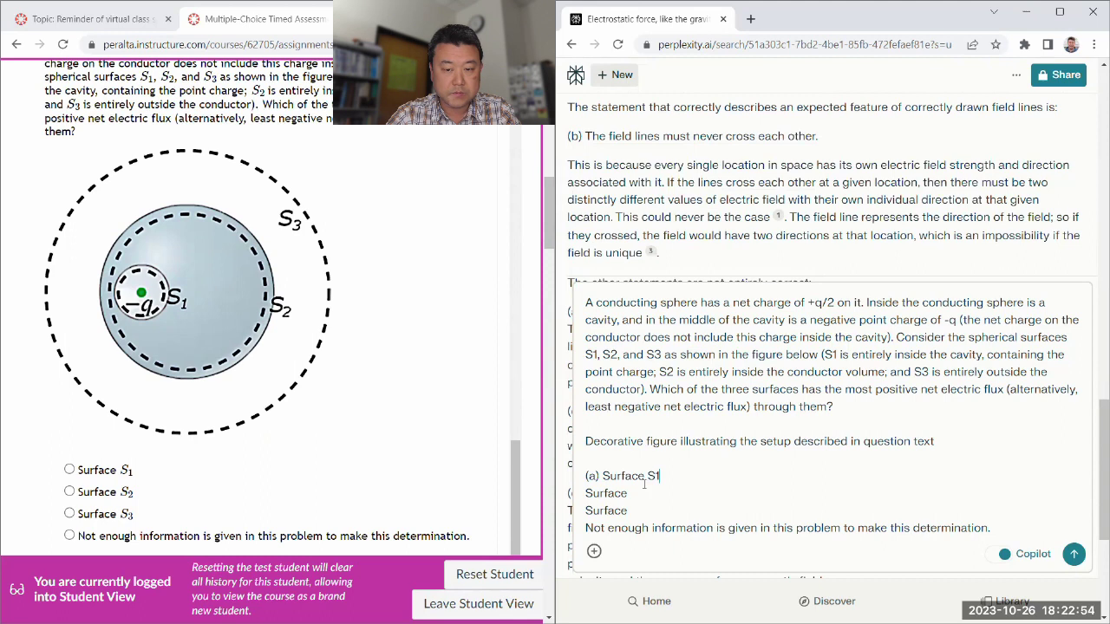
pyautogui.press('Down')
pyautogui.press('Home')
pyautogui.write('(b)')
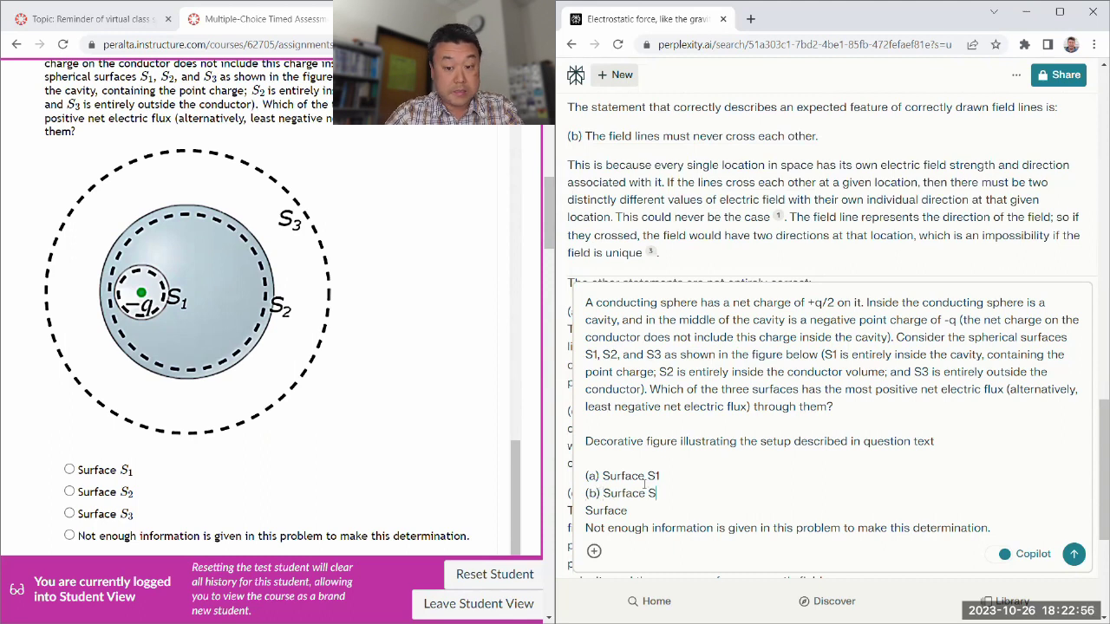
pyautogui.press('Down')
pyautogui.press('Home')
pyautogui.write('(c)')
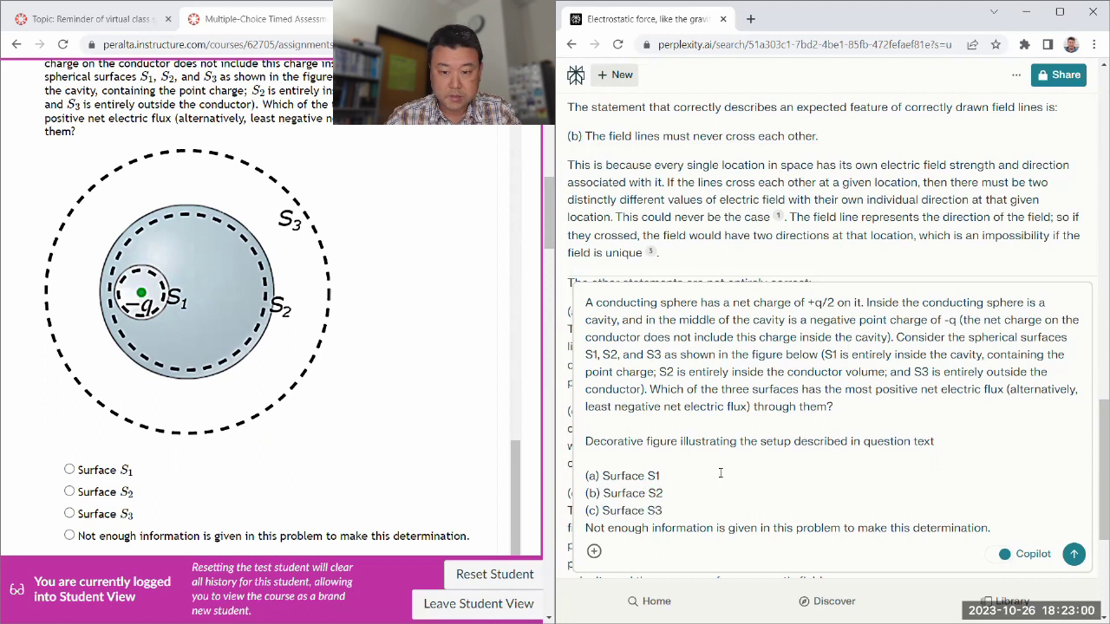
# Step: Label the "Not enough information" choice (d) and submit Question 4 to Perplexity
pyautogui.scroll(-2, 720, 473)
pyautogui.press('Down')
pyautogui.press('Home')
pyautogui.write('(d)')
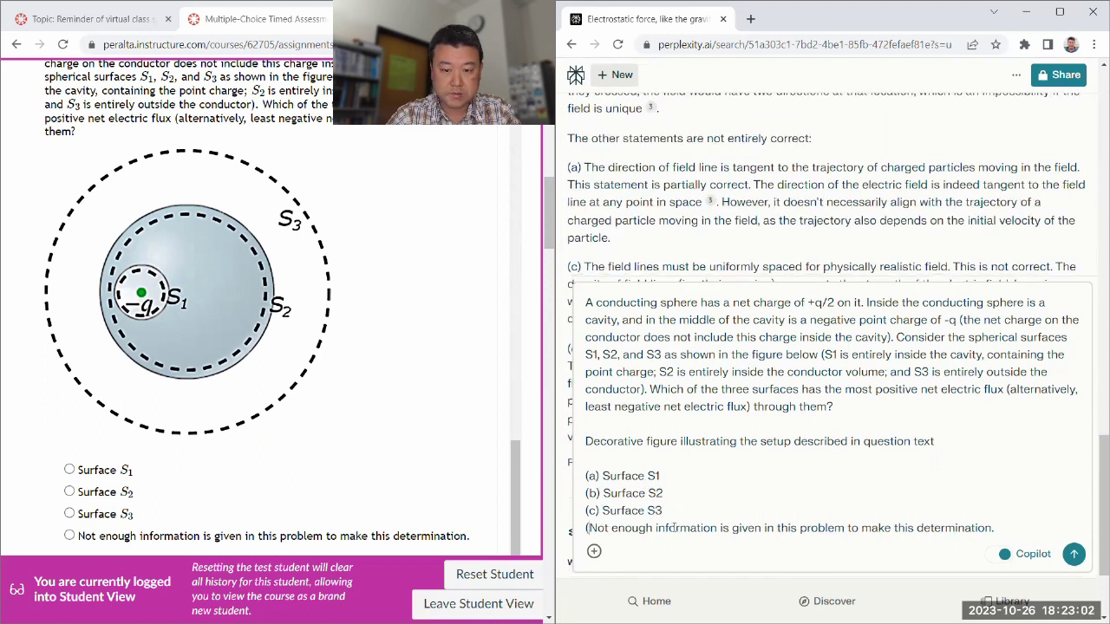
pyautogui.click(1073, 553)
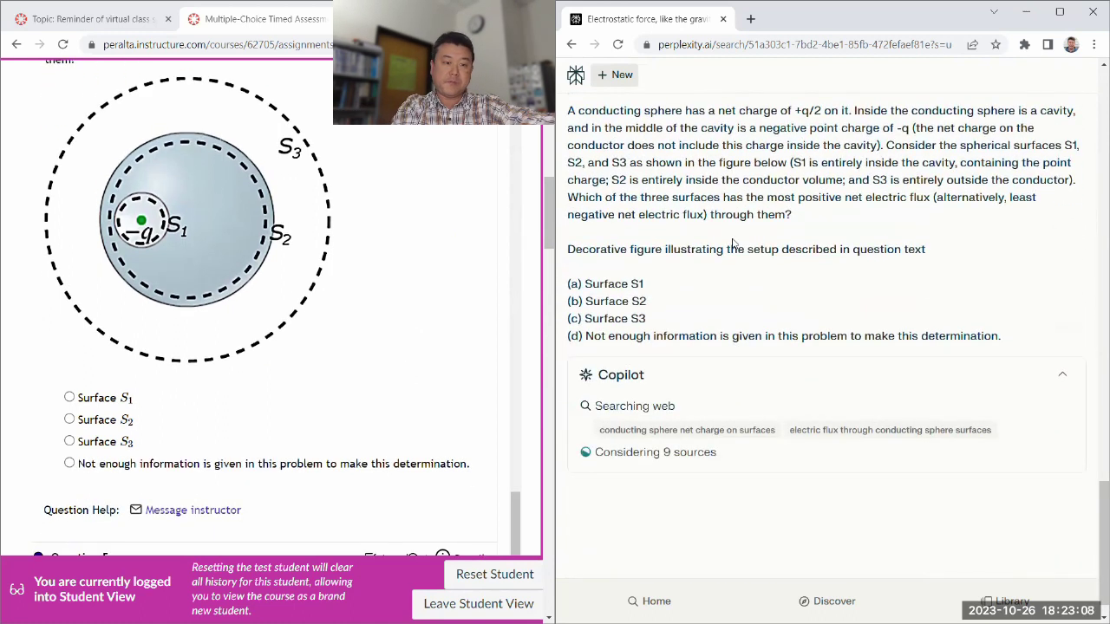
# Step: Skip Copilot's request to select relevant information for Question 4 and copy Question 5 with its four answer choices
pyautogui.scroll(-2, 681, 433)
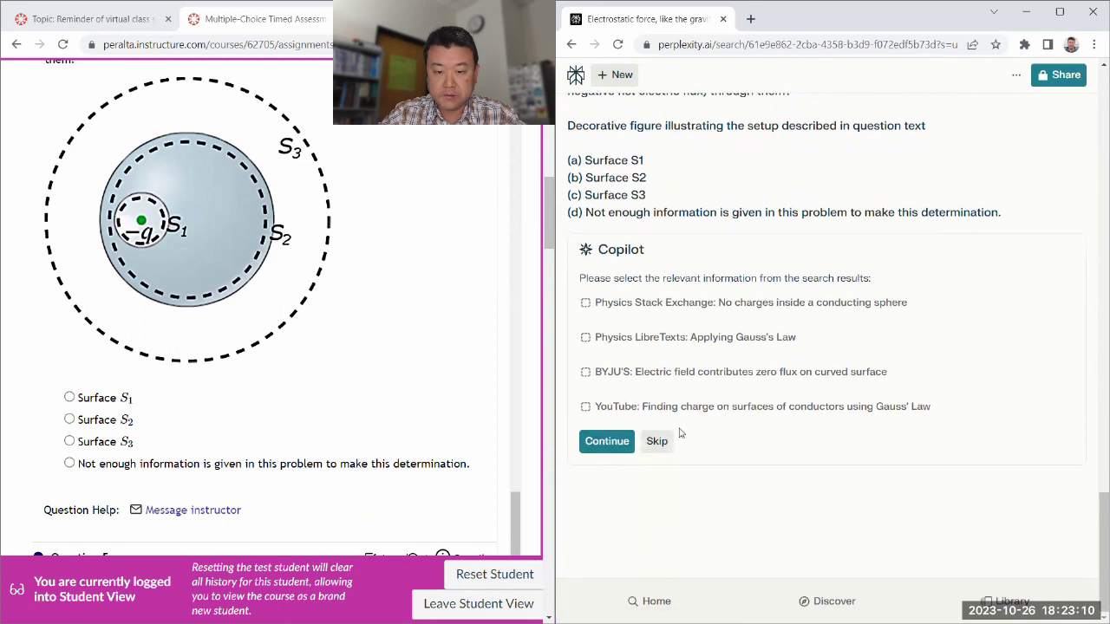
pyautogui.click(657, 441)
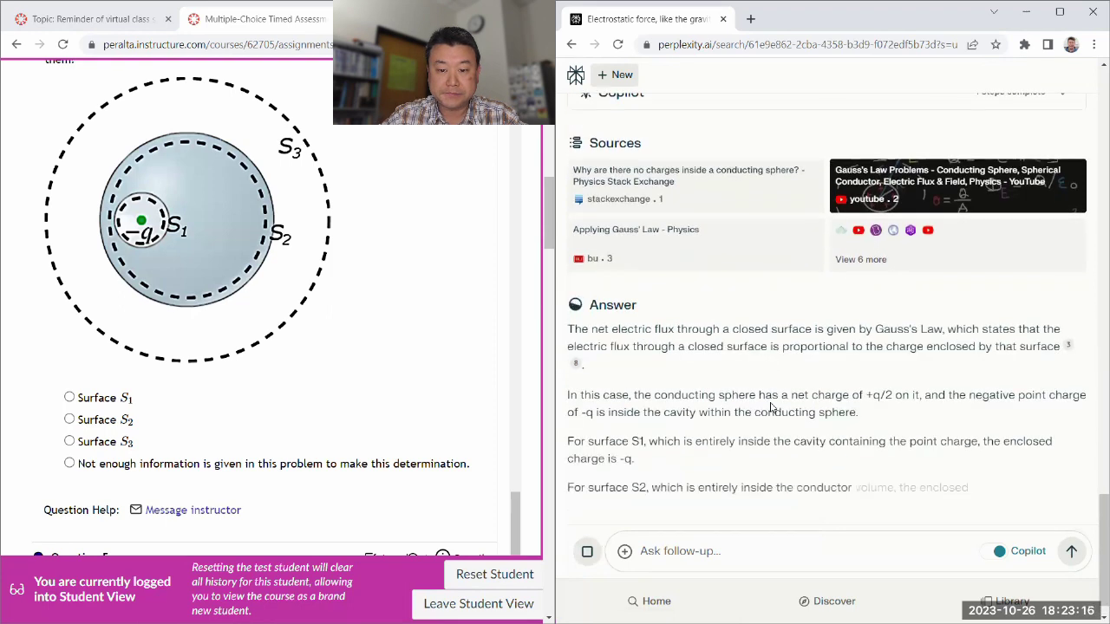
pyautogui.scroll(-5, 275, 387)
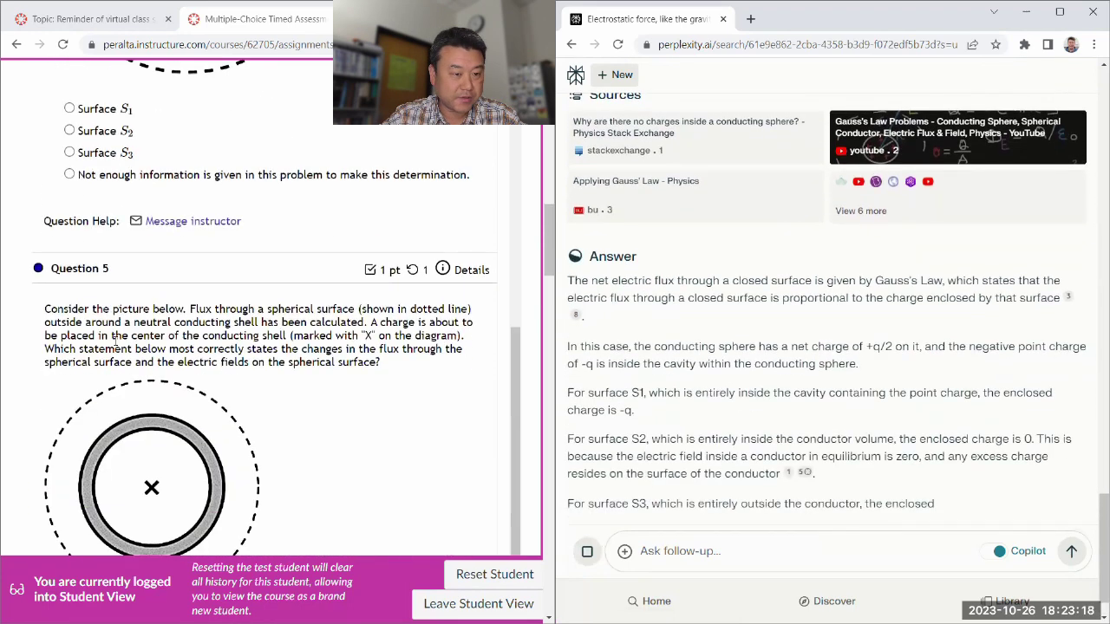
pyautogui.moveTo(45, 164); pyautogui.dragTo(316, 286)
pyautogui.rightClick(286, 273)
pyautogui.click(331, 289)
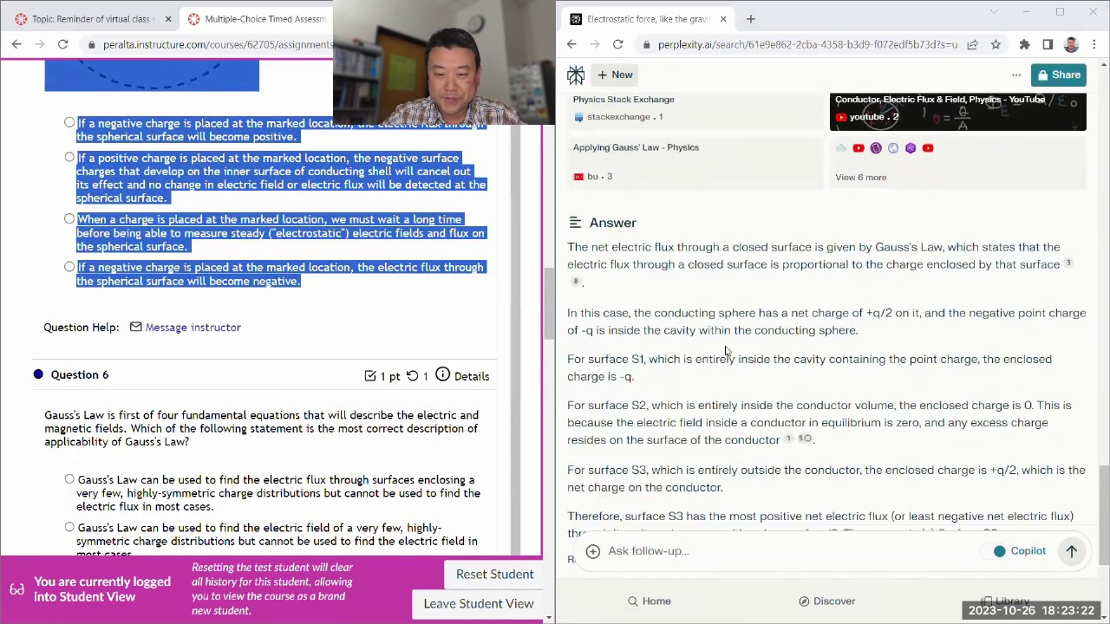
# Step: Read Perplexity's conclusion for Question 4 and paste Question 5 with its choices as a follow-up
pyautogui.scroll(1, 836, 304)
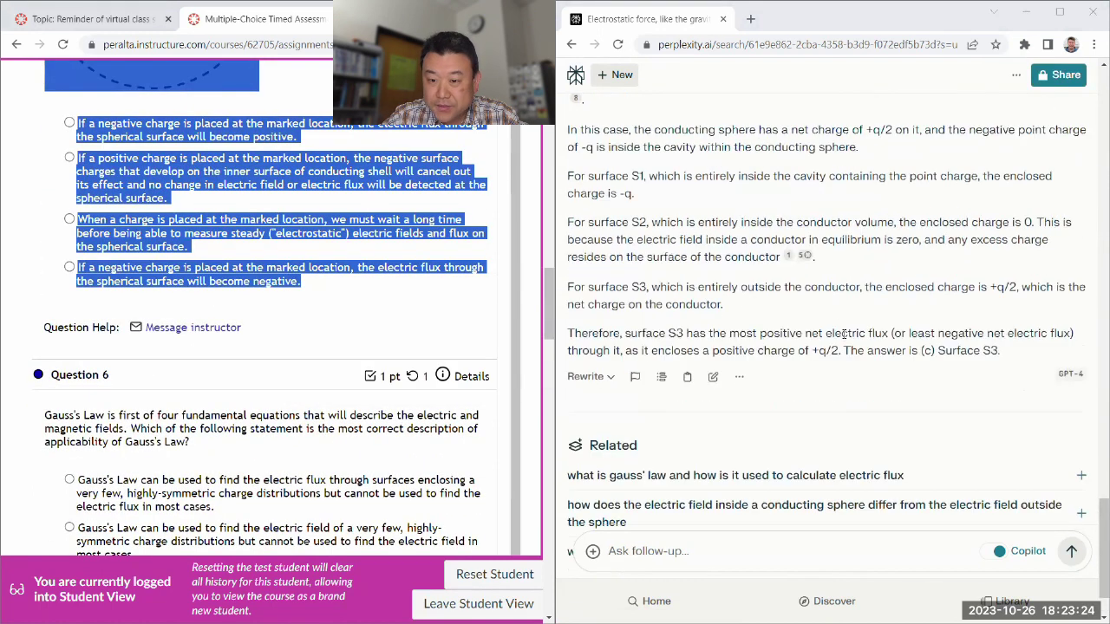
pyautogui.scroll(7, 94, 220)
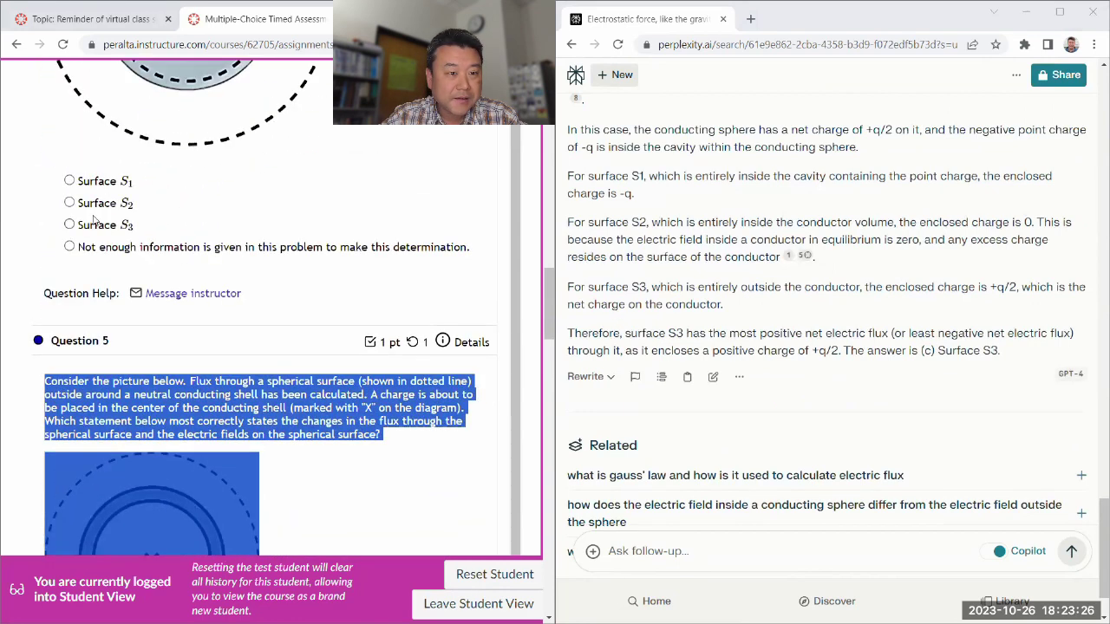
pyautogui.scroll(-4, 180, 249)
pyautogui.scroll(-1, 687, 520)
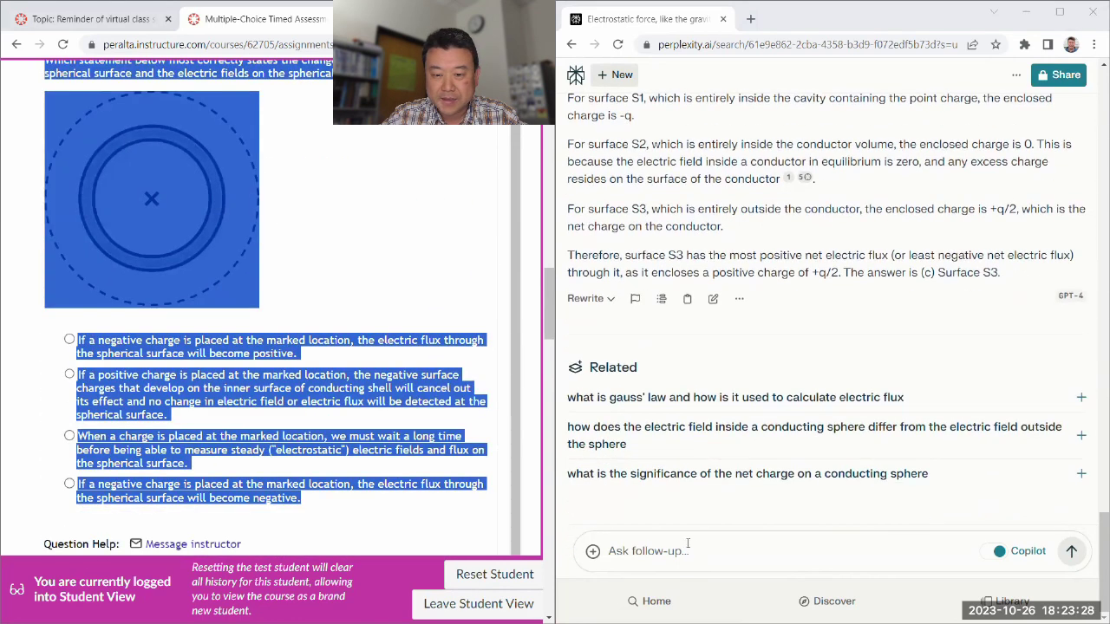
pyautogui.click(677, 545)
pyautogui.hotkey('ctrl', 'v')
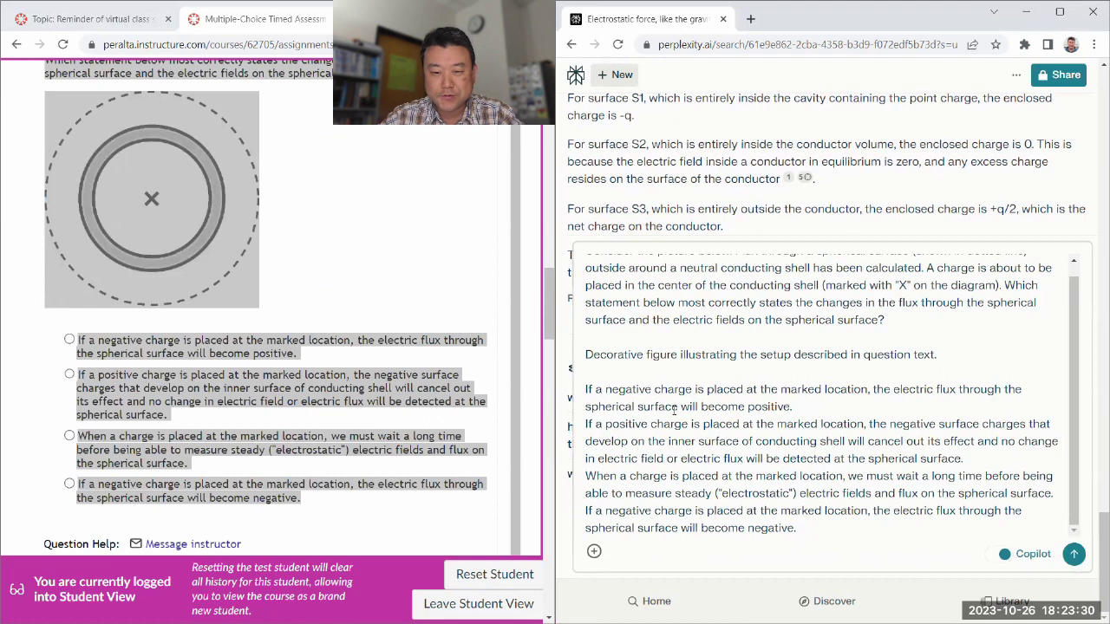
# Step: Label the first two Question 5 choices (a) and (b) in the follow-up text
pyautogui.scroll(2, 420, 375)
pyautogui.scroll(1, 833, 358)
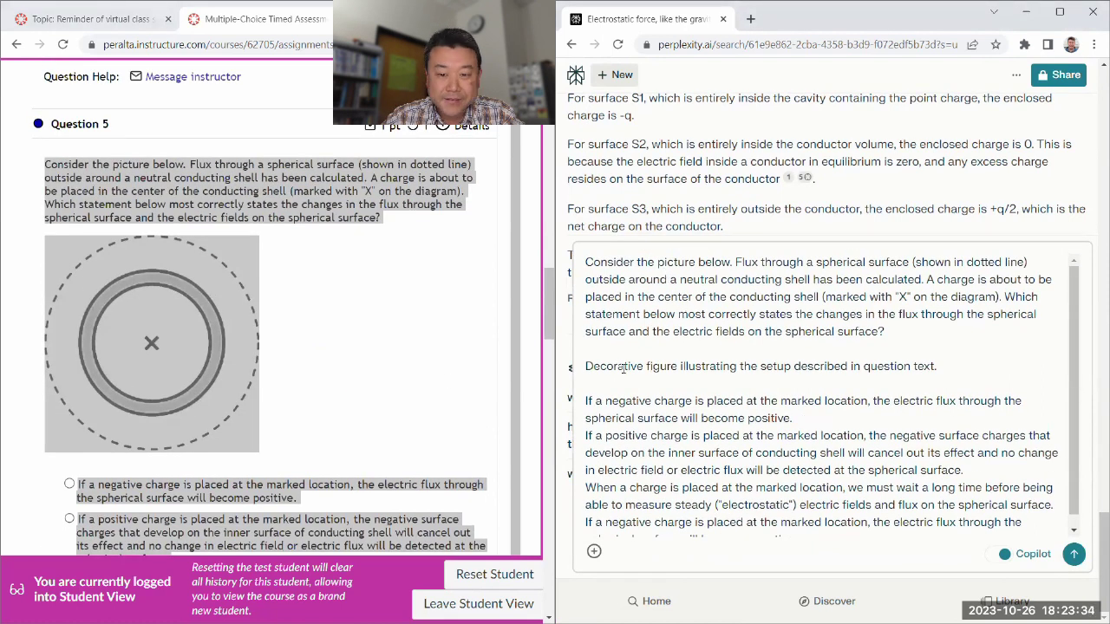
pyautogui.write('(a)')
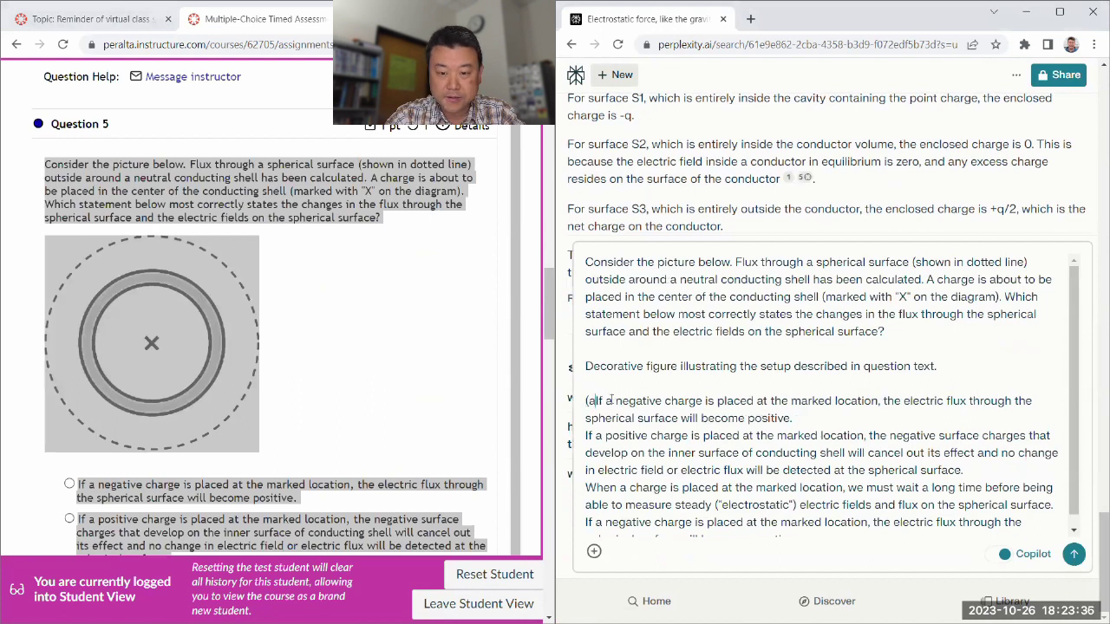
pyautogui.press('Down')
pyautogui.press('Down')
pyautogui.press('Home')
pyautogui.write('(b)')
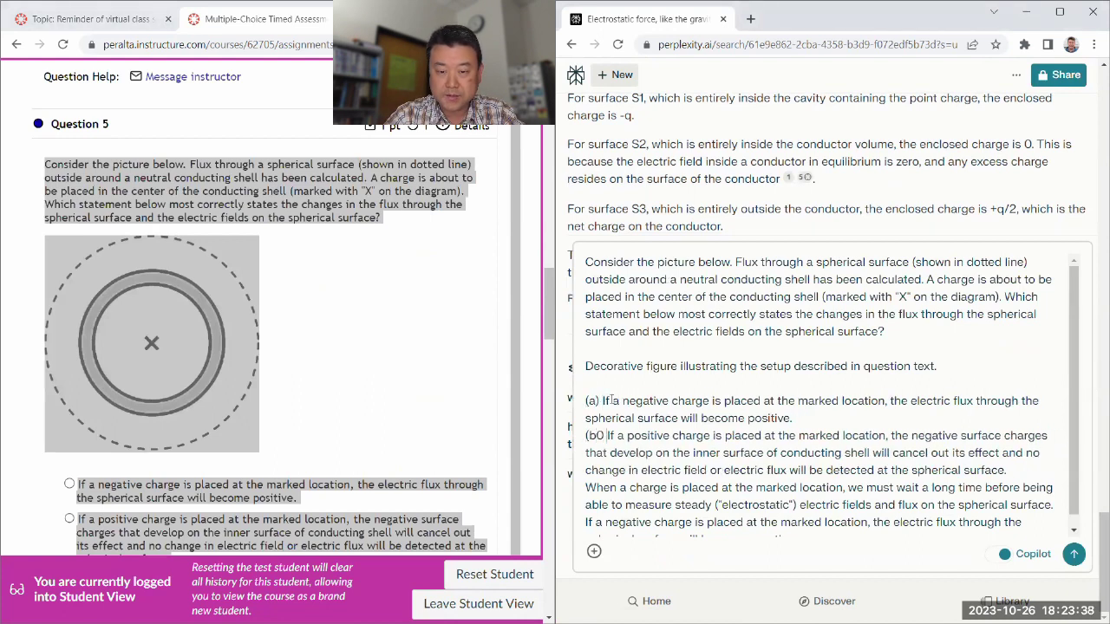
# Step: Label the last two Question 5 choices (c) and (d) and submit the question to Perplexity
pyautogui.scroll(-2, 499, 339)
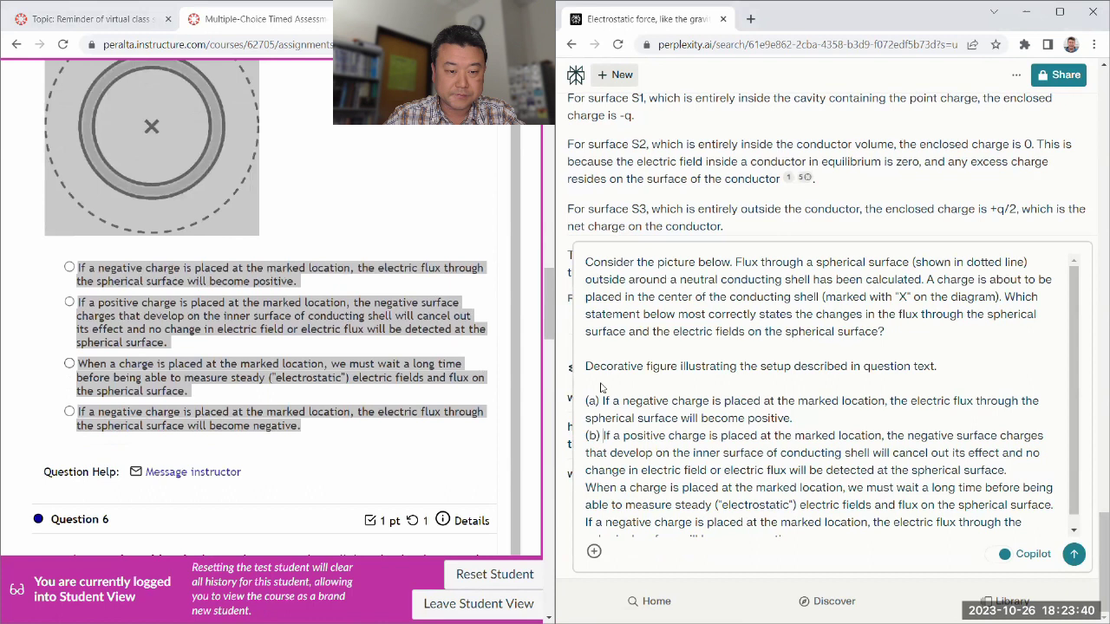
pyautogui.scroll(-1, 767, 422)
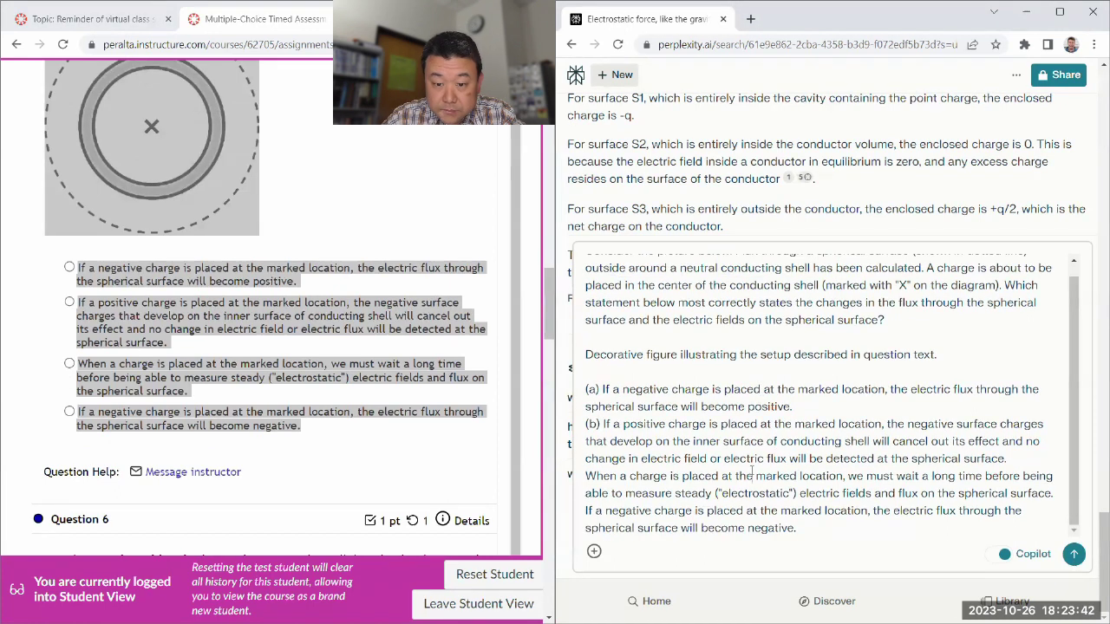
pyautogui.press('Down')
pyautogui.press('Down')
pyautogui.press('Down')
pyautogui.press('Home')
pyautogui.write('(c)')
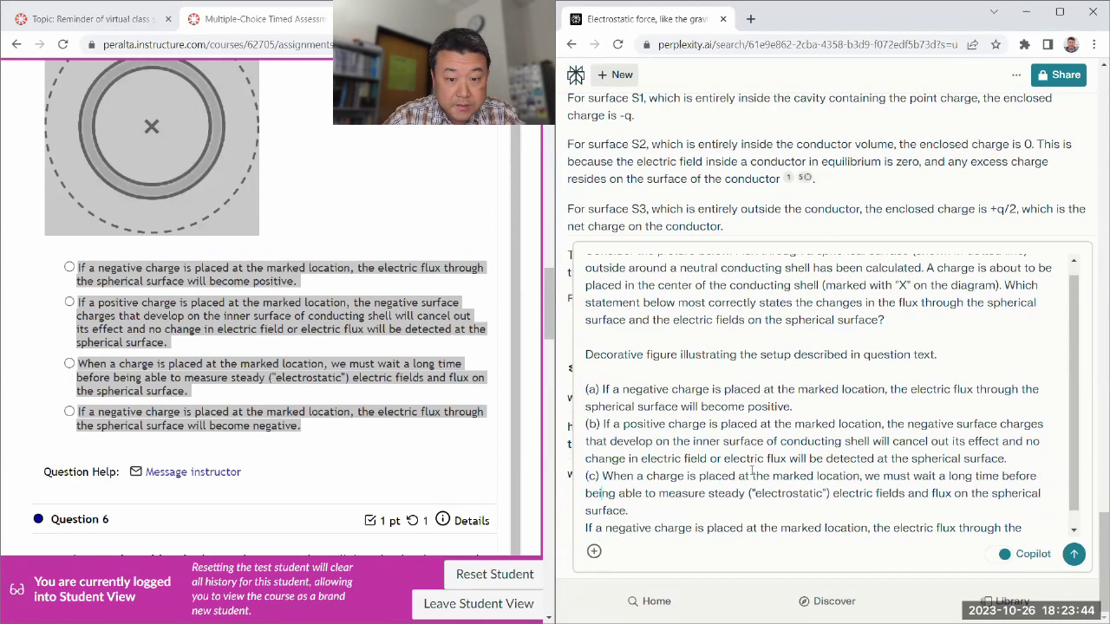
pyautogui.press('Down')
pyautogui.press('Down')
pyautogui.press('Down')
pyautogui.press('Home')
pyautogui.write('(d)')
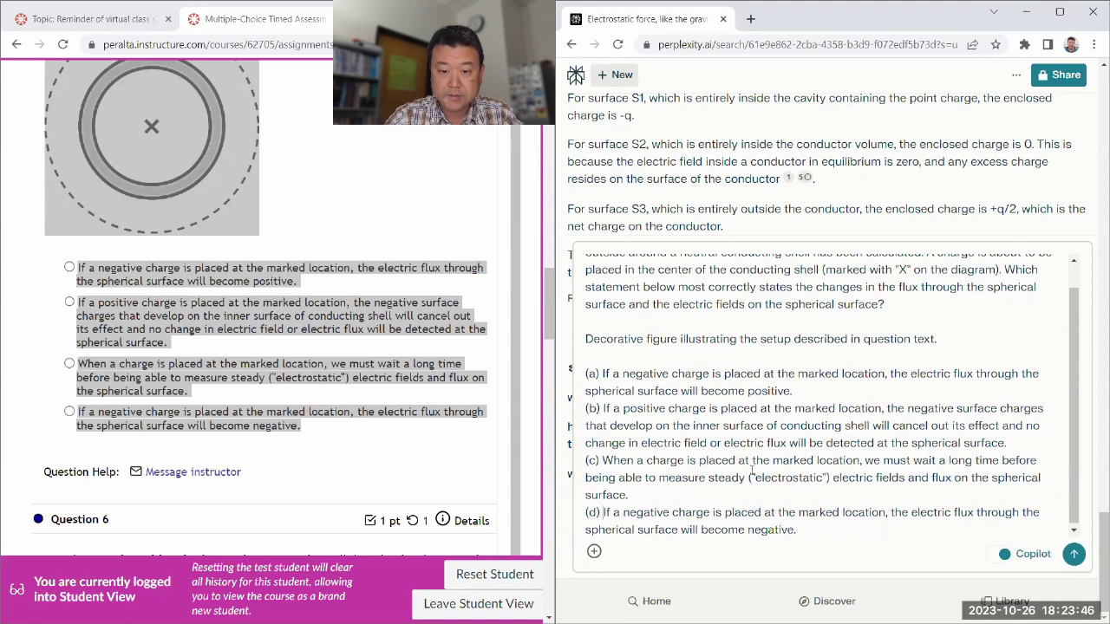
pyautogui.press('Return')
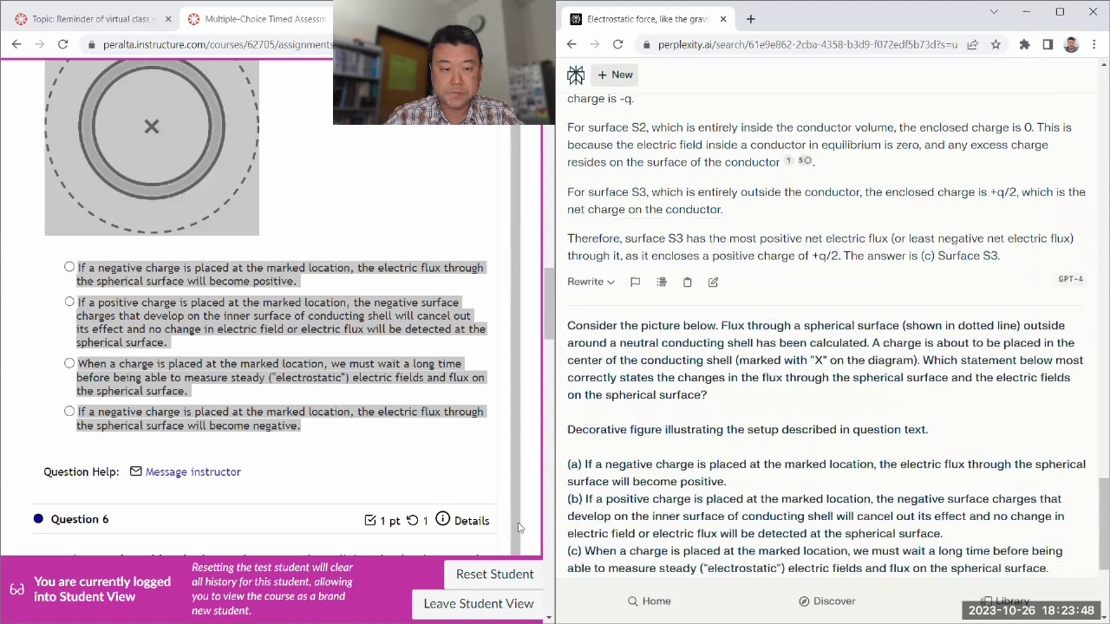
# Step: Copy Question 6 with its choices into the follow-up field, skipping Copilot's clarifying question about Question 5
pyautogui.click(457, 472)
pyautogui.scroll(-4, 110, 293)
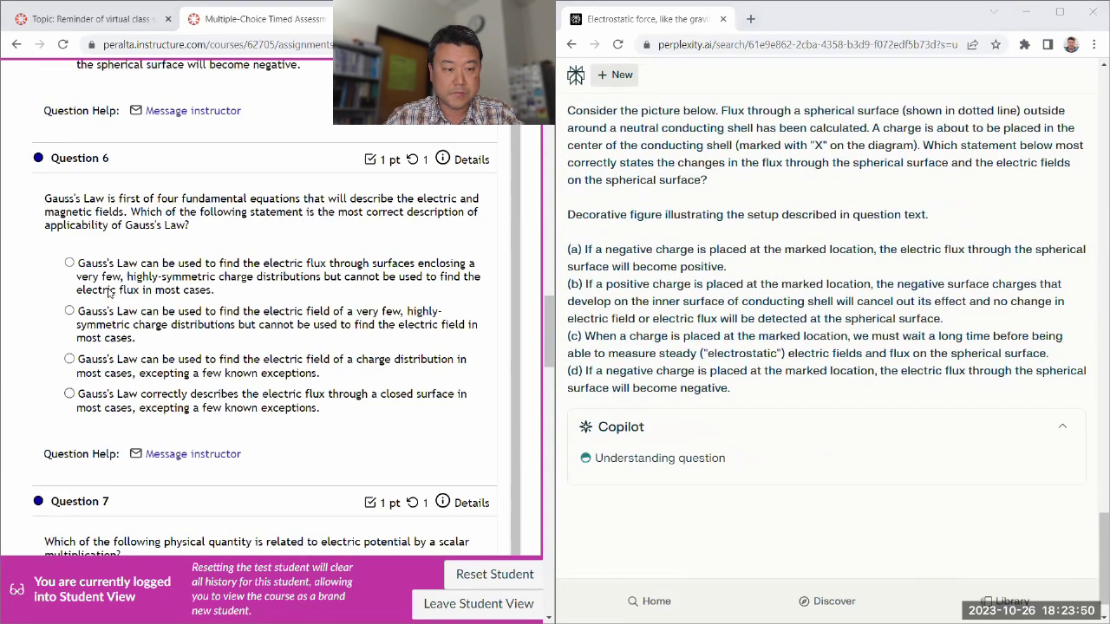
pyautogui.moveTo(21, 200); pyautogui.dragTo(322, 409)
pyautogui.hotkey('ctrl', 'c')
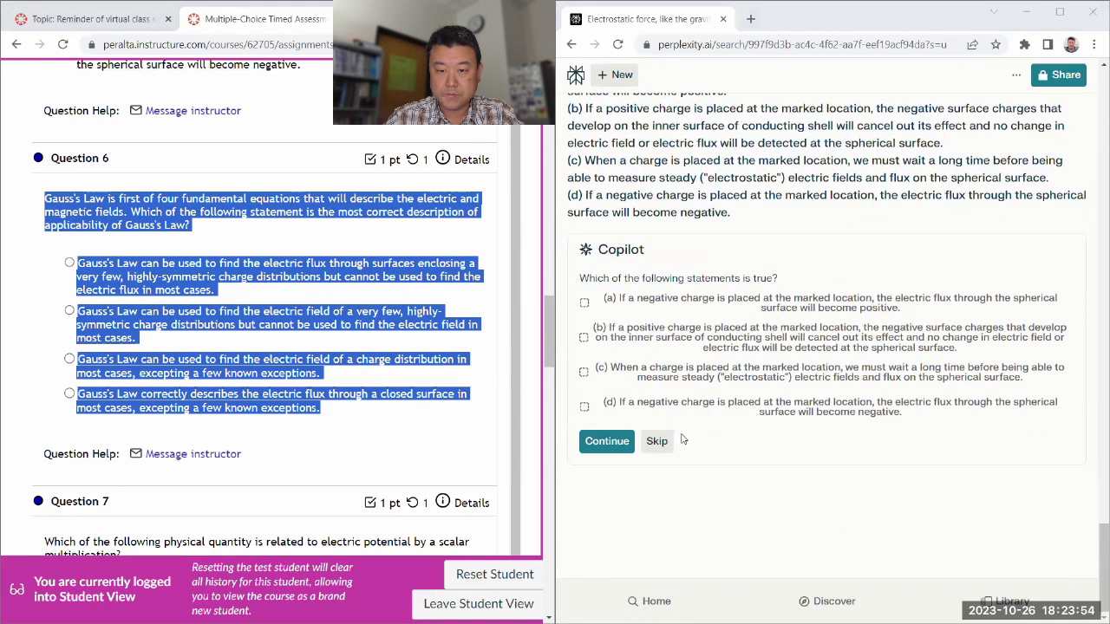
pyautogui.click(656, 441)
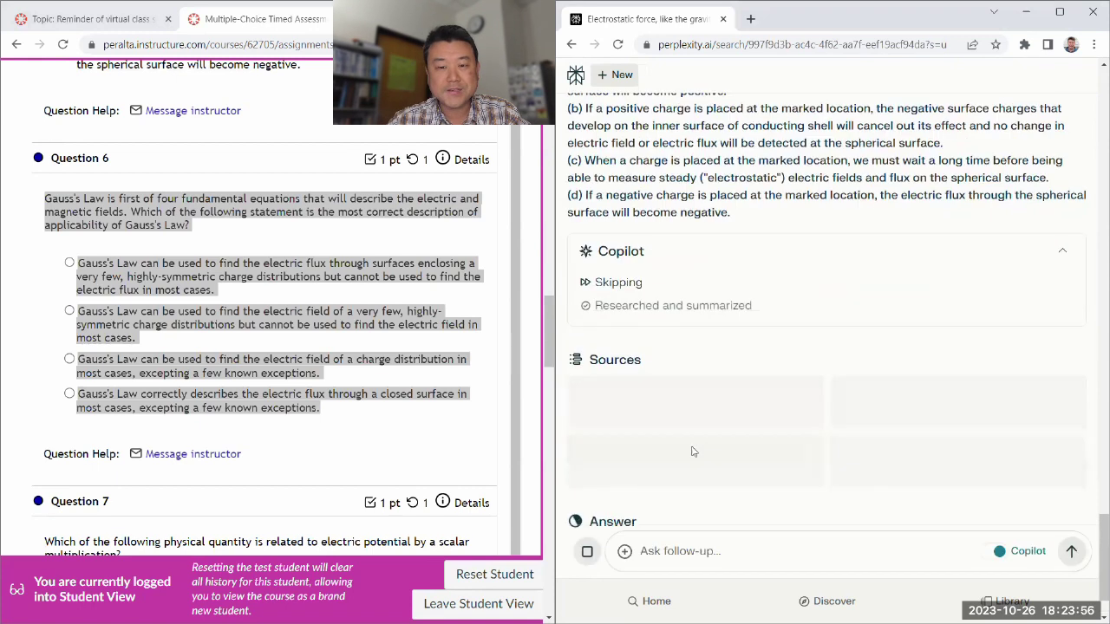
pyautogui.click(675, 550)
pyautogui.hotkey('ctrl', 'v')
# Step: Answer Question 5 with the positive-charge choice stating that no change in electric field or flux will be detected
pyautogui.scroll(3, 104, 260)
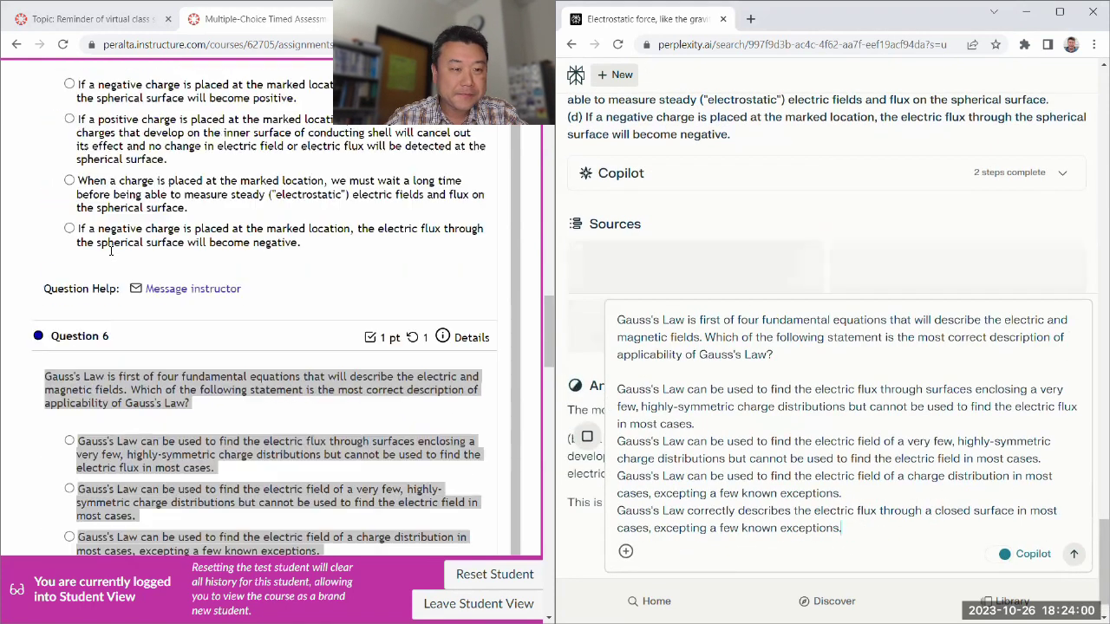
pyautogui.click(78, 236)
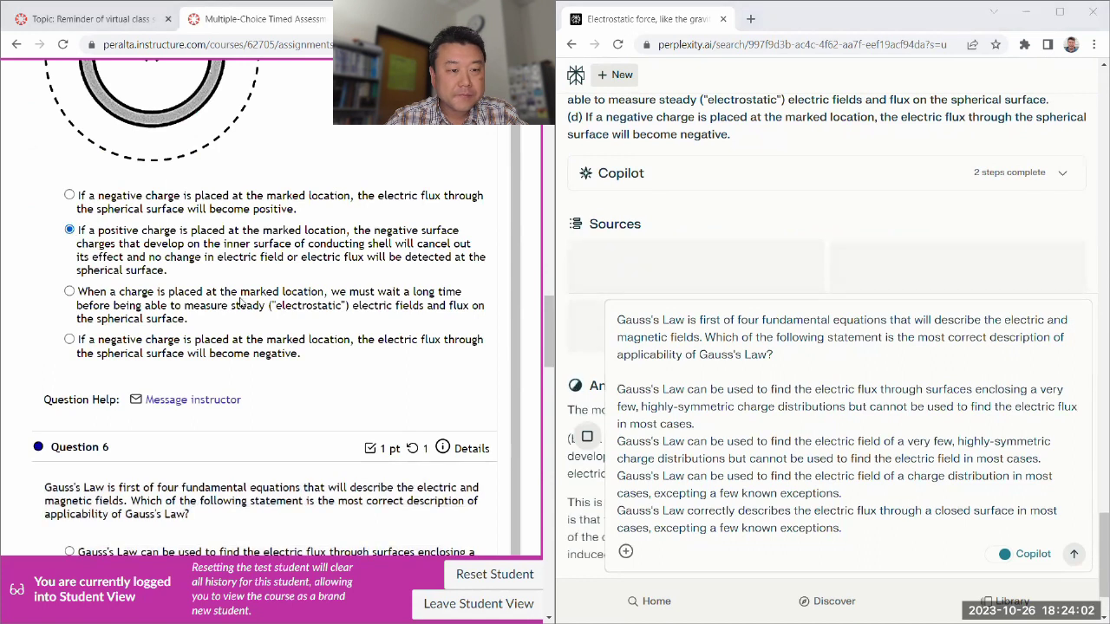
pyautogui.scroll(-3, 80, 234)
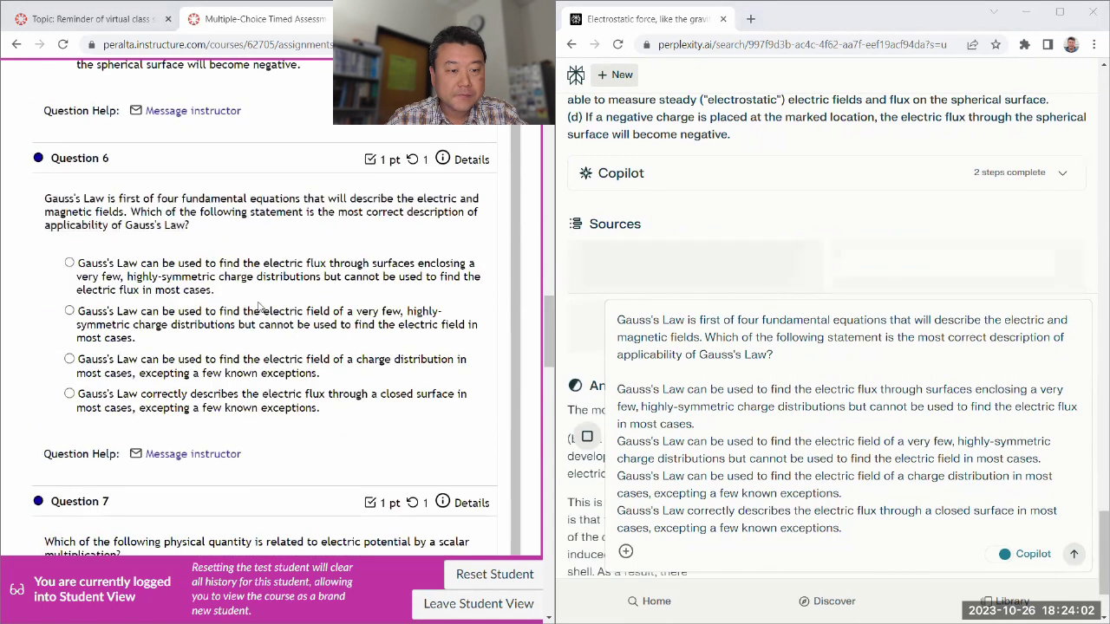
# Step: Label the first three Gauss's Law choices (a), (b) and (c) in the Question 6 follow-up text
pyautogui.click(683, 390)
pyautogui.press('Home')
pyautogui.write('(a) ')
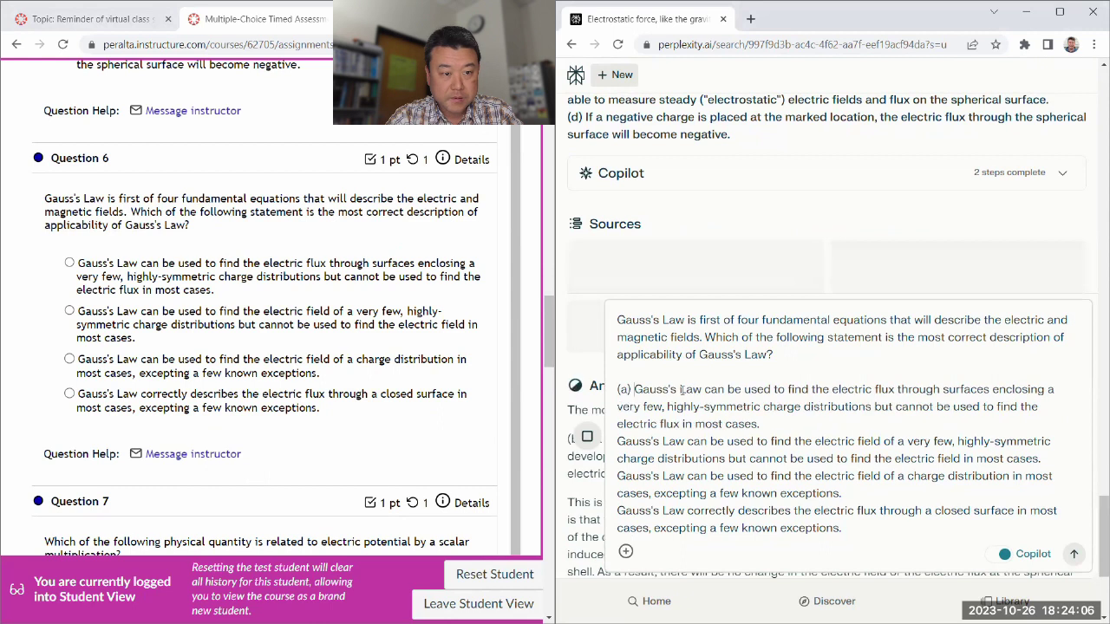
pyautogui.write('(b)')
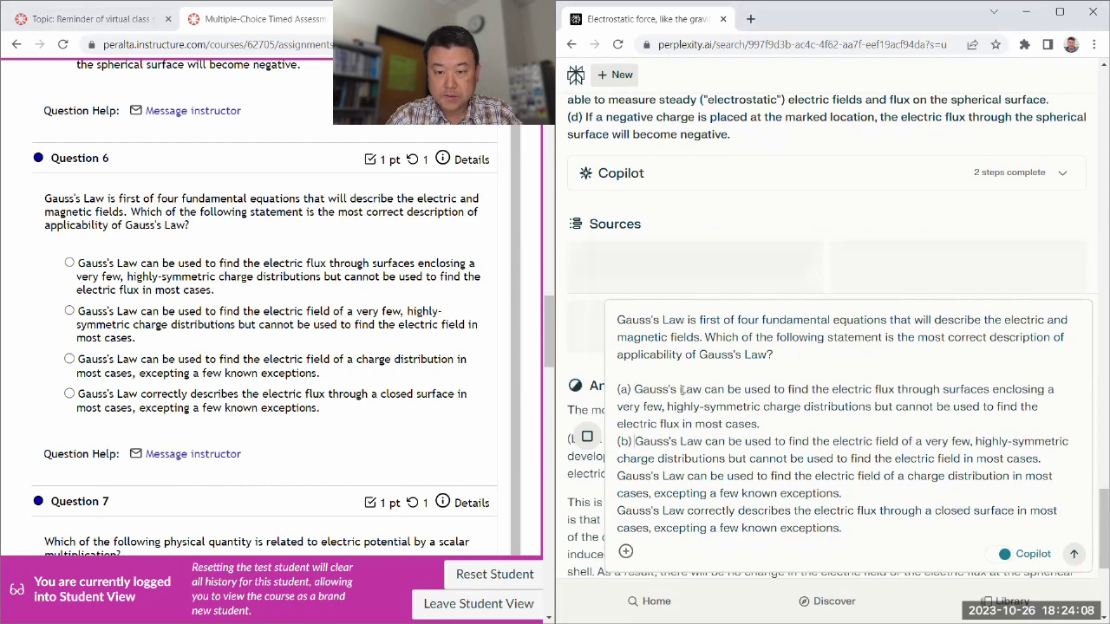
pyautogui.press('Home')
pyautogui.write('(c)')
pyautogui.press('Down')
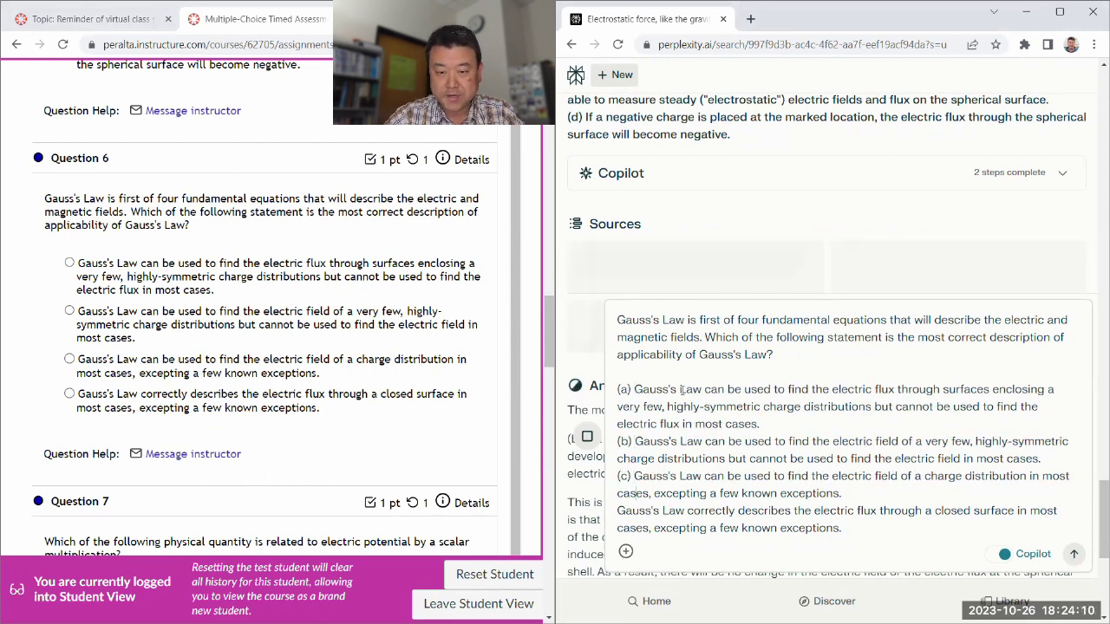
# Step: Label the closed-surface flux choice (d) and submit Question 6 to Perplexity
pyautogui.write('(d0')
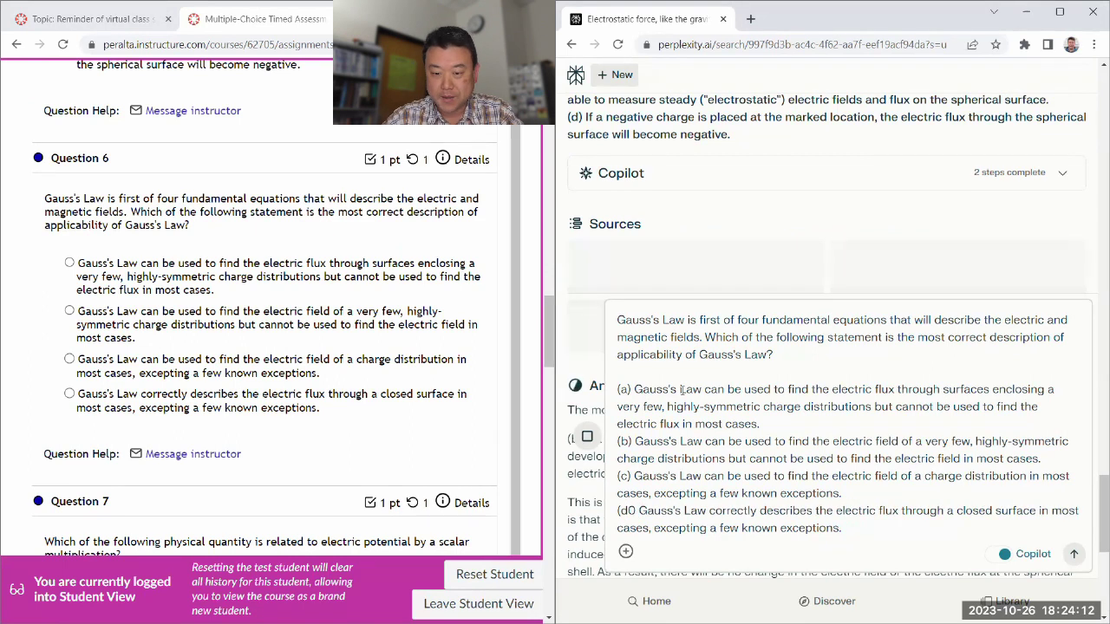
pyautogui.press('BackSpace')
pyautogui.press('BackSpace')
pyautogui.write(')')
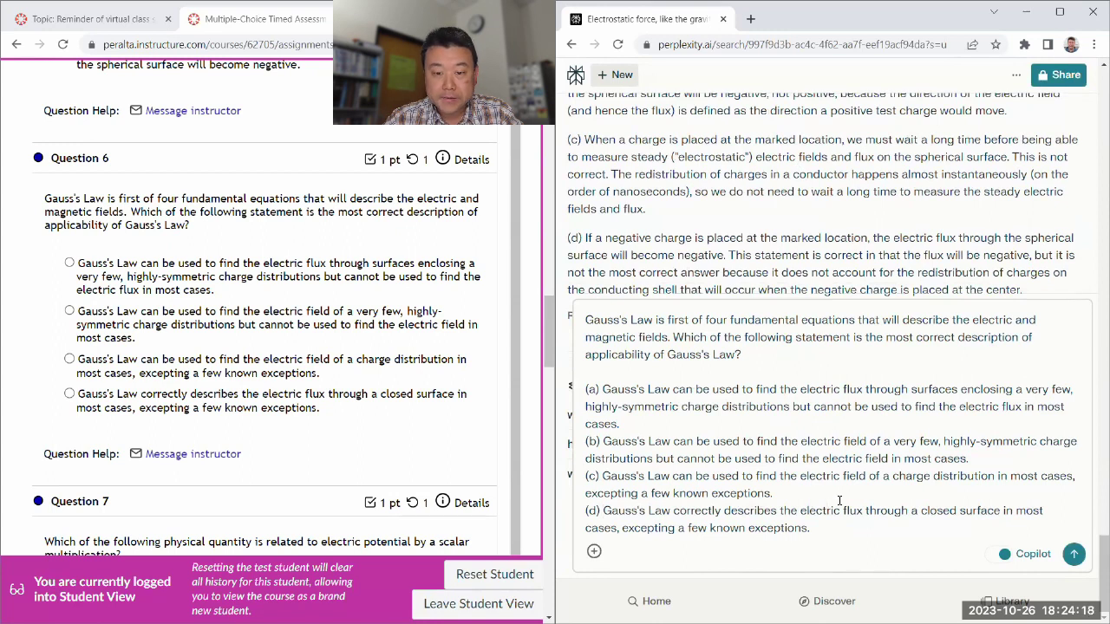
pyautogui.click(1073, 554)
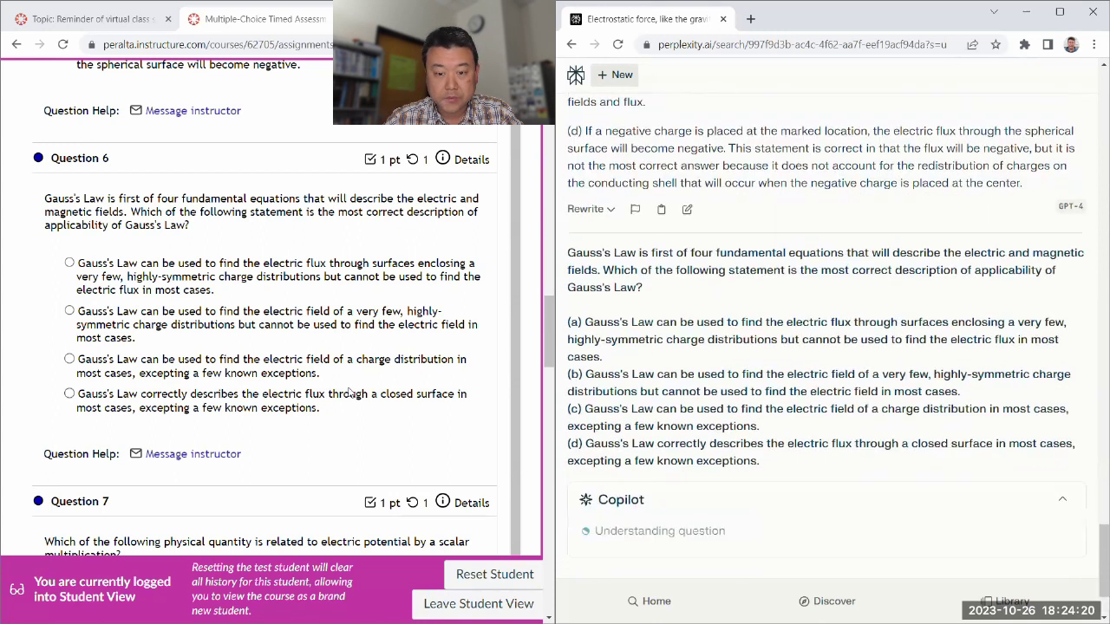
# Step: Copy Question 7 with its four choices into the follow-up field, skipping Copilot's statement selection for Question 6
pyautogui.scroll(-3, 252, 374)
pyautogui.scroll(-2, 253, 374)
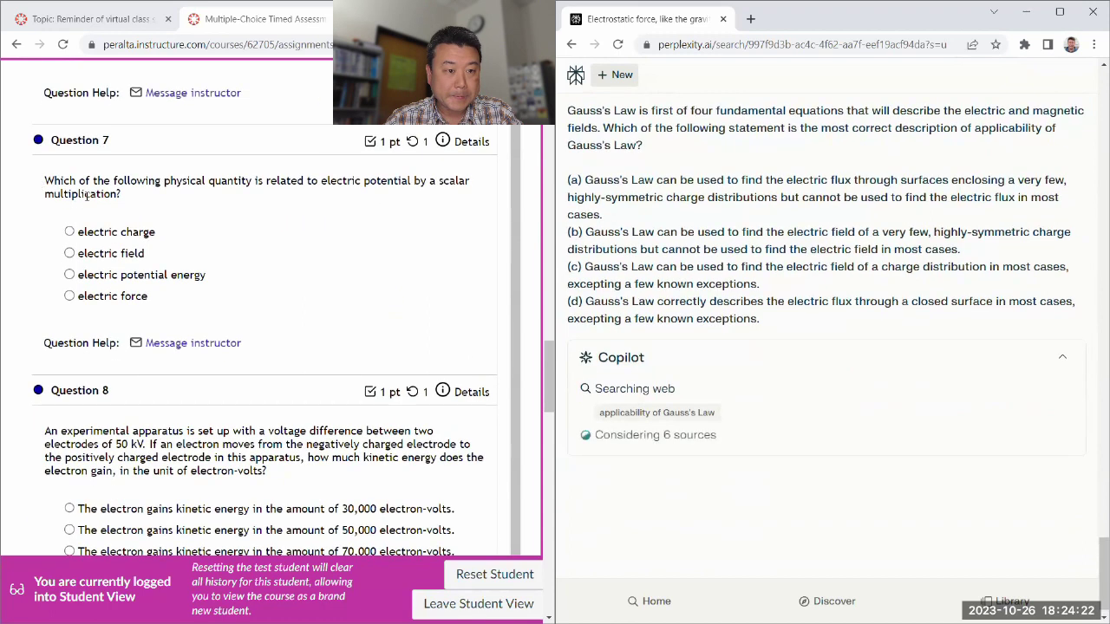
pyautogui.moveTo(45, 179); pyautogui.dragTo(207, 297)
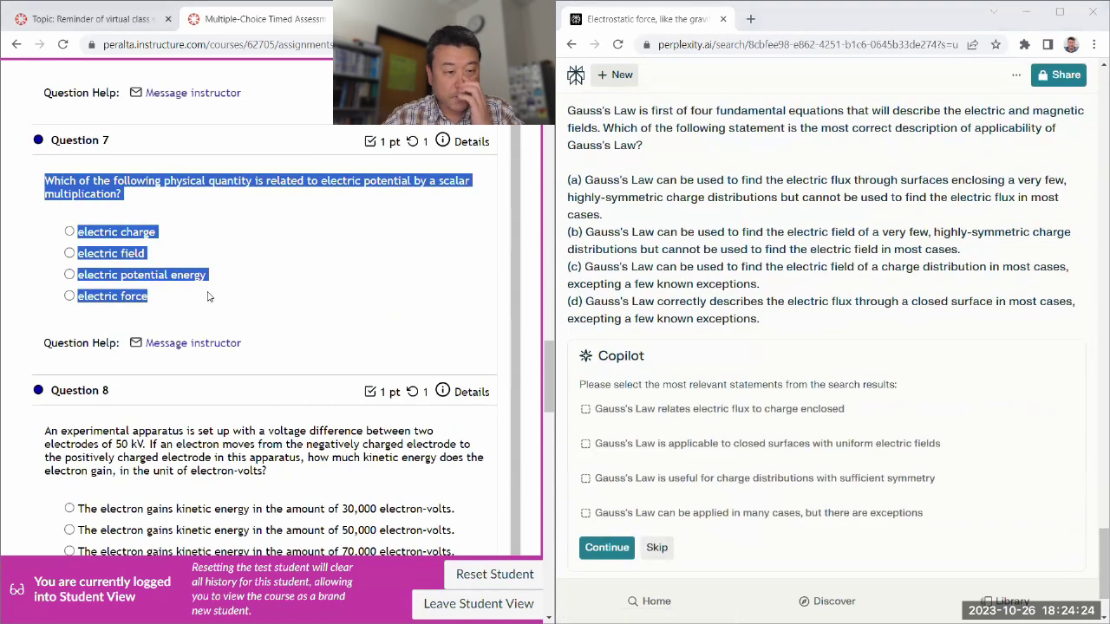
pyautogui.click(660, 547)
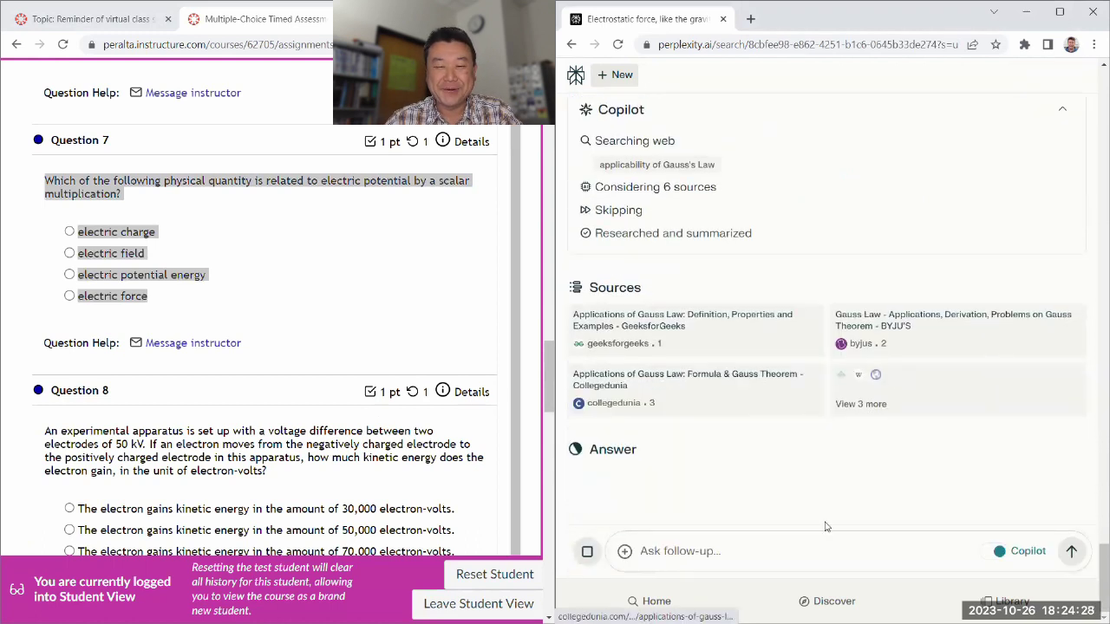
pyautogui.click(709, 552)
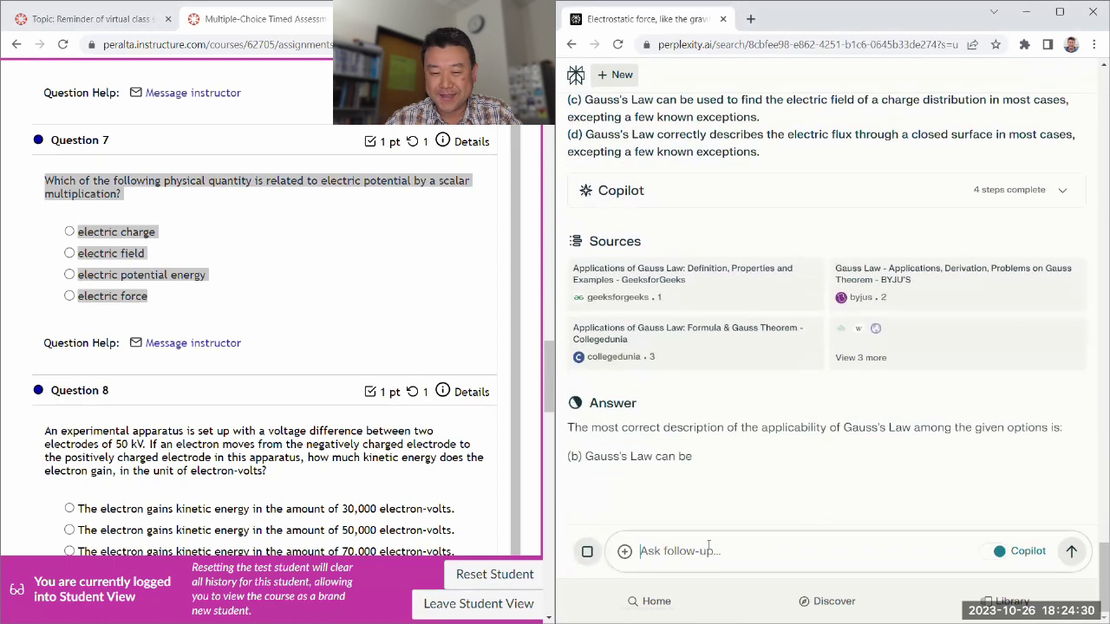
pyautogui.write('electric force')
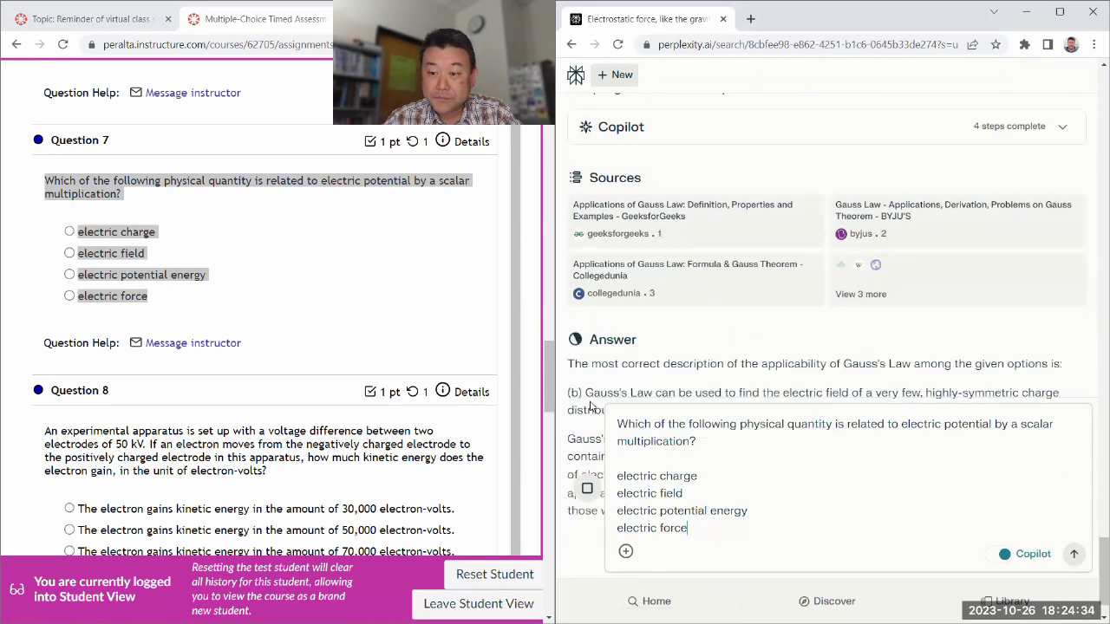
# Step: Answer Question 6 with the choice limiting Gauss's Law to the electric field of a very few, highly-symmetric charge distributions
pyautogui.scroll(3, 232, 349)
pyautogui.click(72, 165)
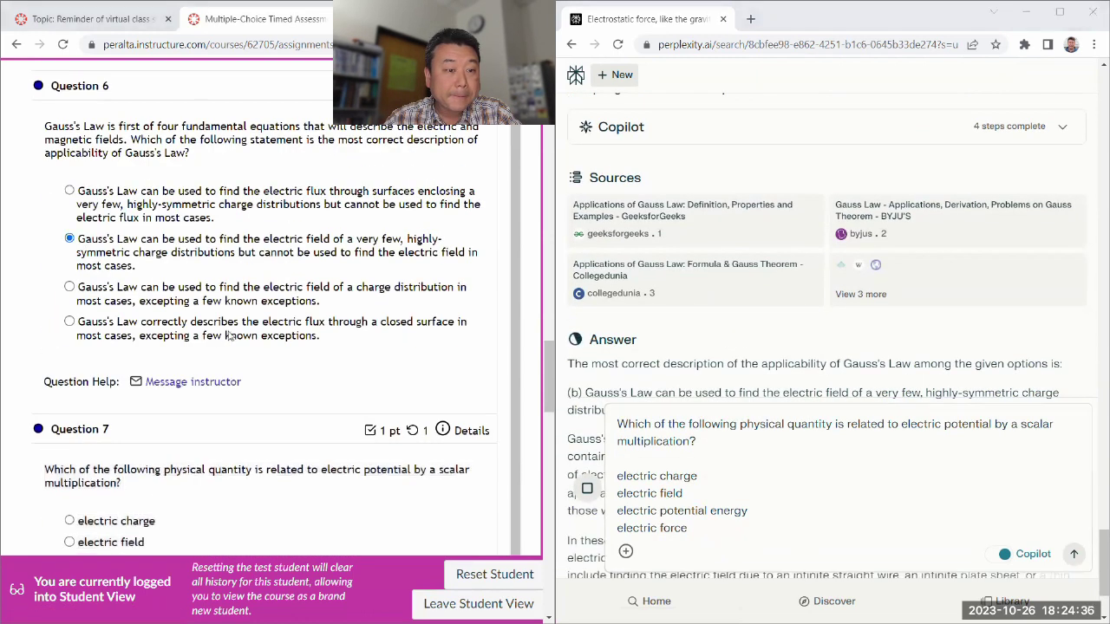
pyautogui.scroll(-3, 468, 401)
# Step: Label the four Question 7 choices (a) to (d) in the follow-up text, from electric charge to electric force
pyautogui.click(724, 464)
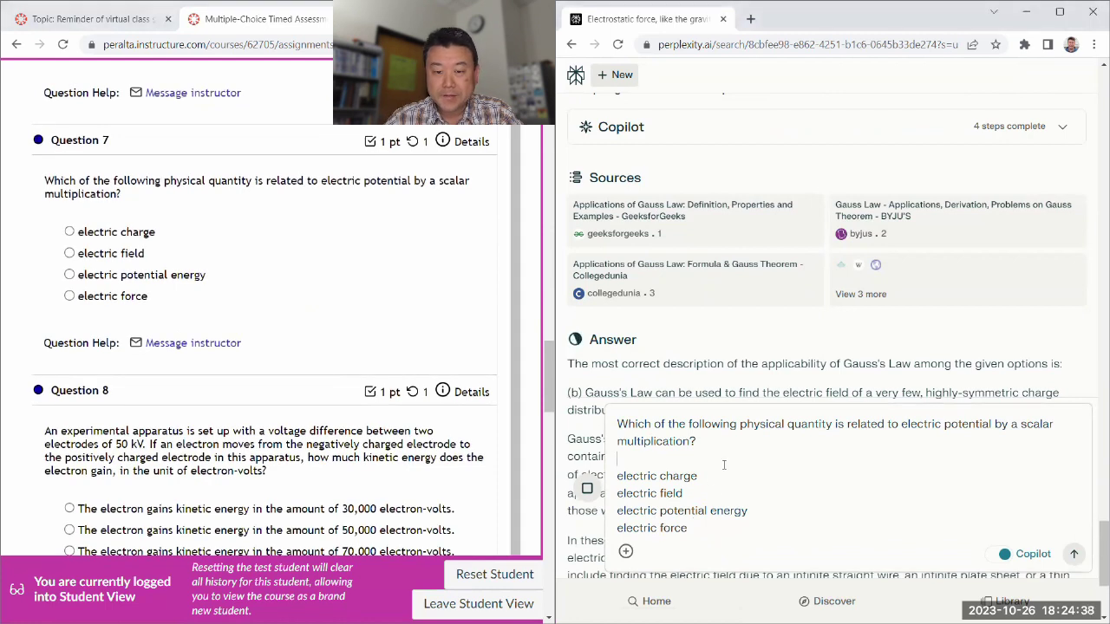
pyautogui.press('Down')
pyautogui.write('(a)')
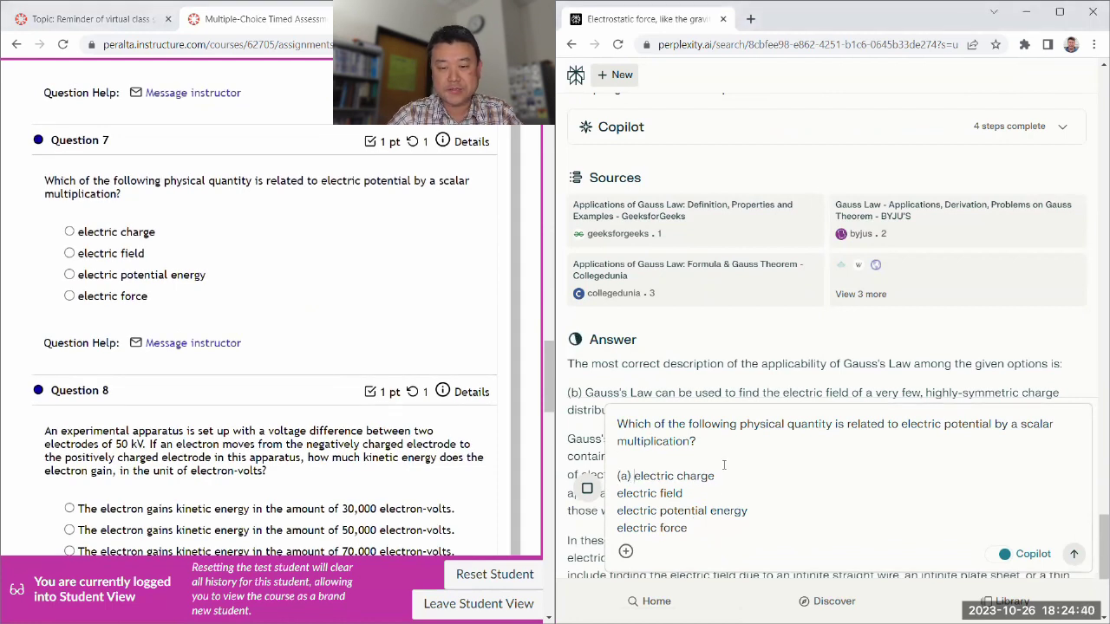
pyautogui.press('Home')
pyautogui.write('(b)')
pyautogui.press('Down')
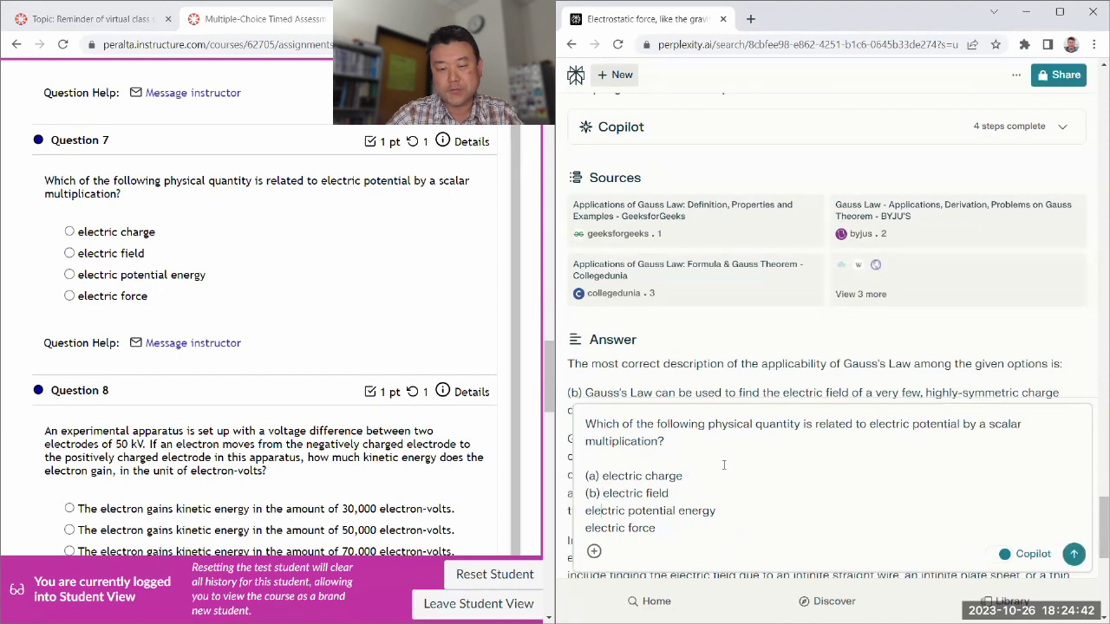
pyautogui.write('(c)')
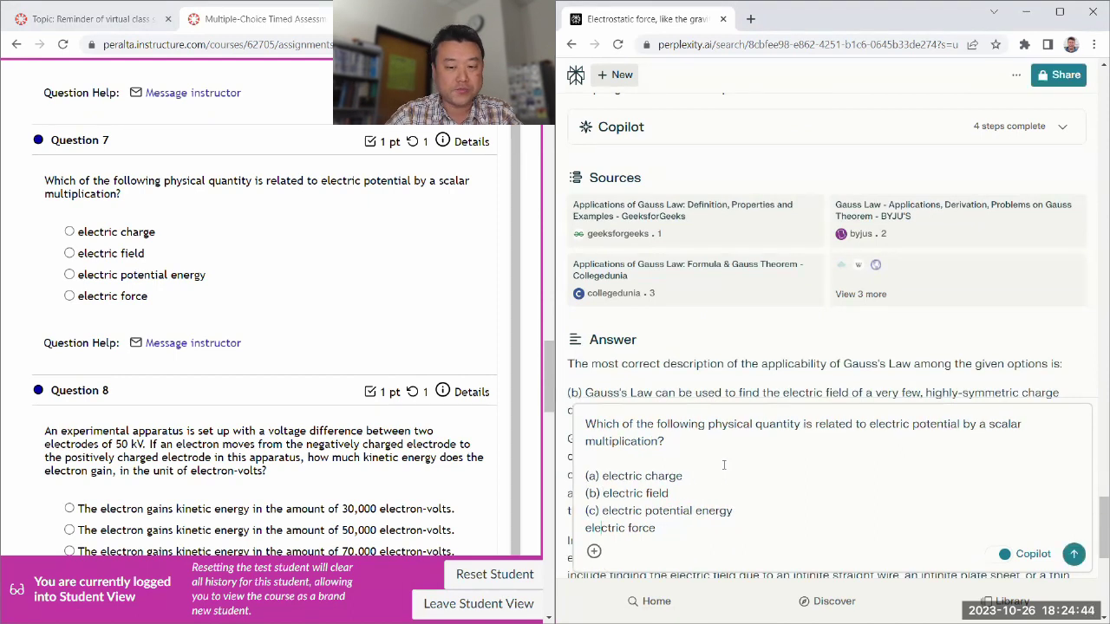
pyautogui.press('Down')
pyautogui.press('Home')
pyautogui.write('(d)')
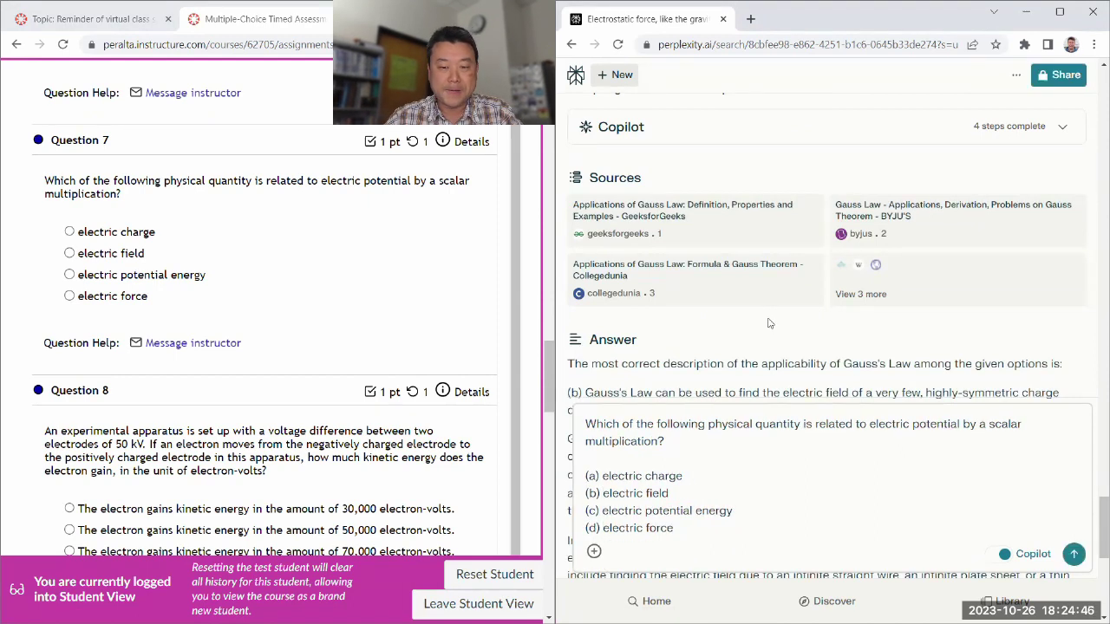
# Step: Review the rest of the Question 6 explanation and submit the labelled Question 7 to Perplexity
pyautogui.scroll(-5, 770, 327)
pyautogui.scroll(-2, 770, 323)
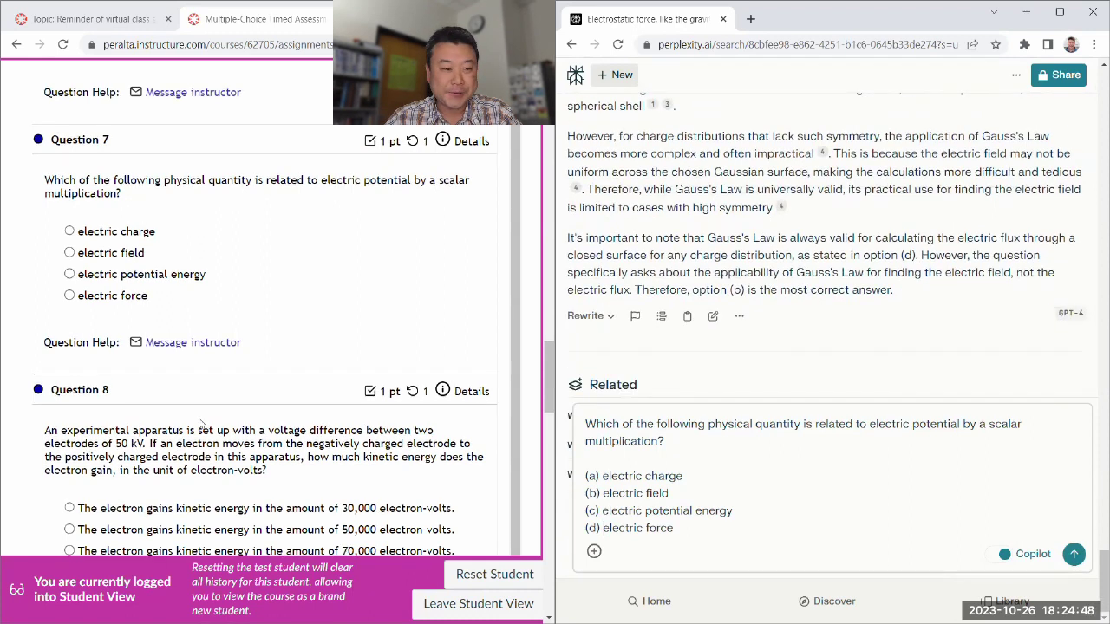
pyautogui.scroll(-2, 206, 354)
pyautogui.scroll(2, 156, 229)
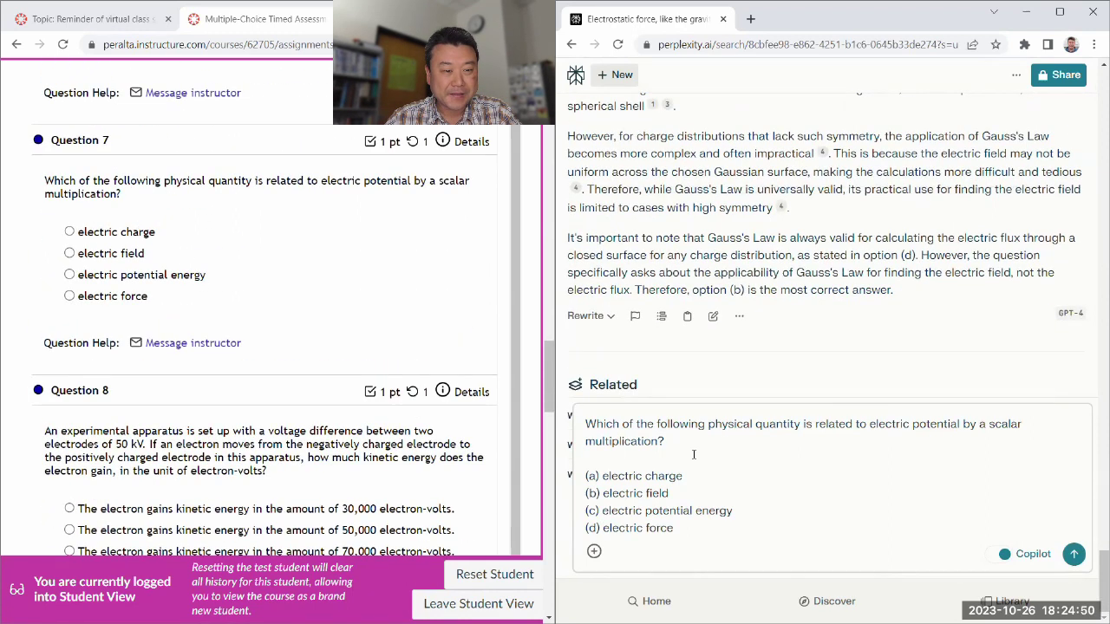
pyautogui.click(1073, 554)
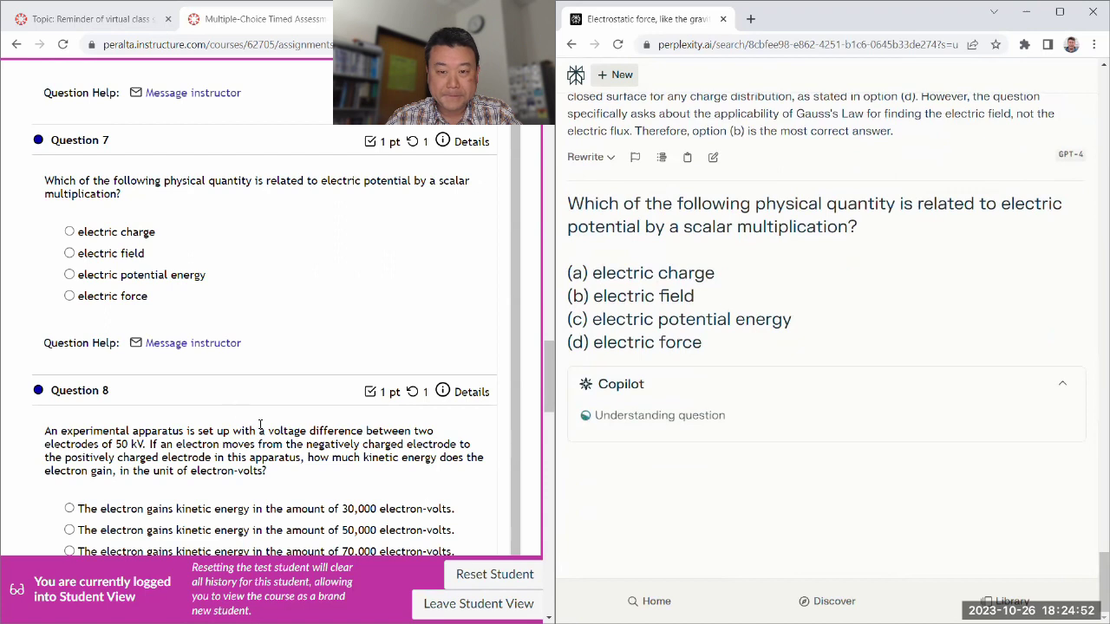
# Step: Copy the Question 8 text about the 50 kV electrodes together with its five choices
pyautogui.scroll(-1, 69, 382)
pyautogui.scroll(-2, 69, 382)
pyautogui.moveTo(44, 212); pyautogui.dragTo(389, 404)
pyautogui.hotkey('ctrl', 'c')
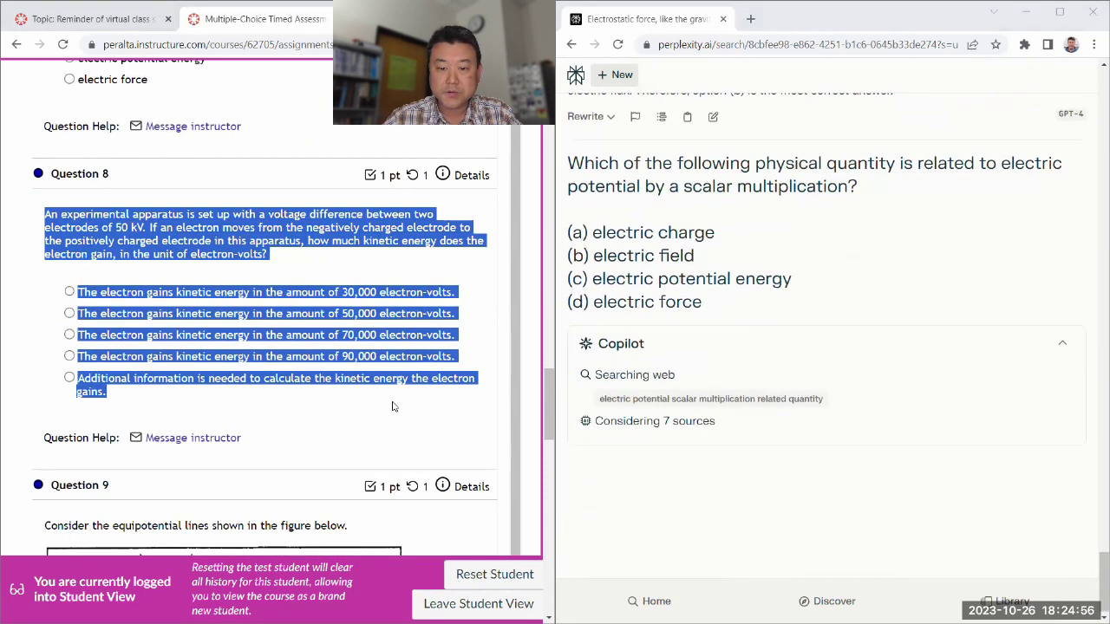
# Step: Answer Question 7 with electric potential energy
pyautogui.click(699, 543)
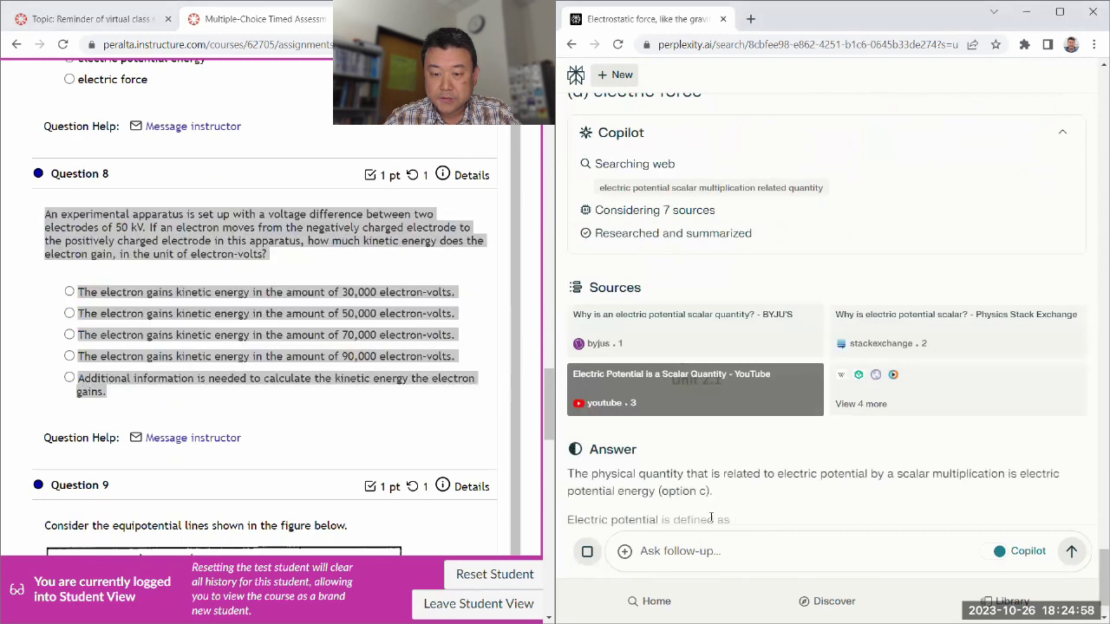
pyautogui.scroll(3, 277, 358)
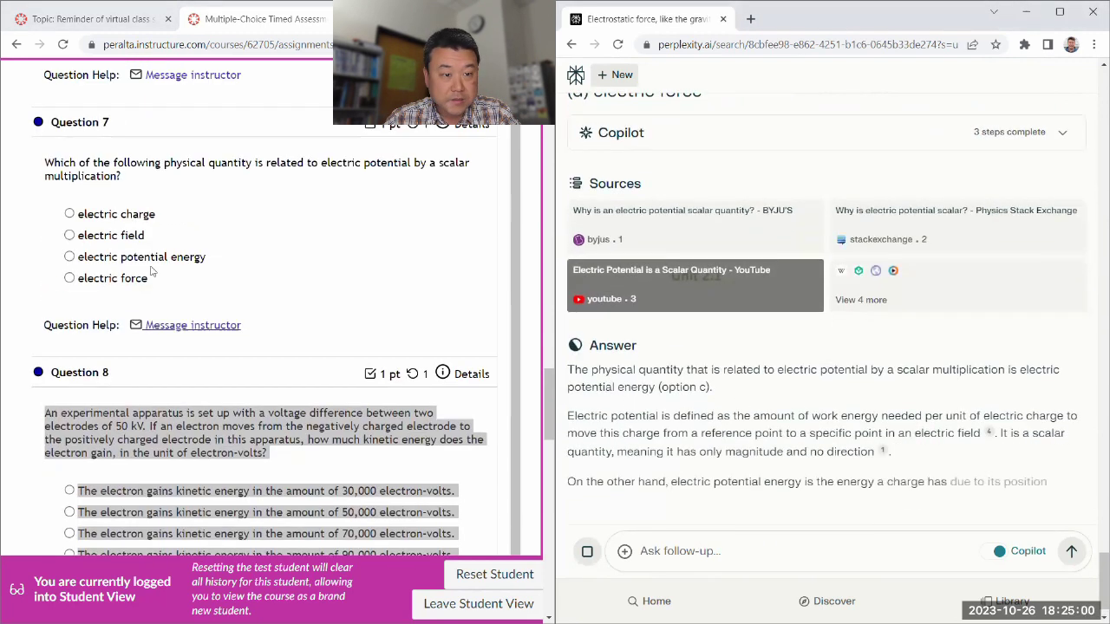
pyautogui.click(69, 274)
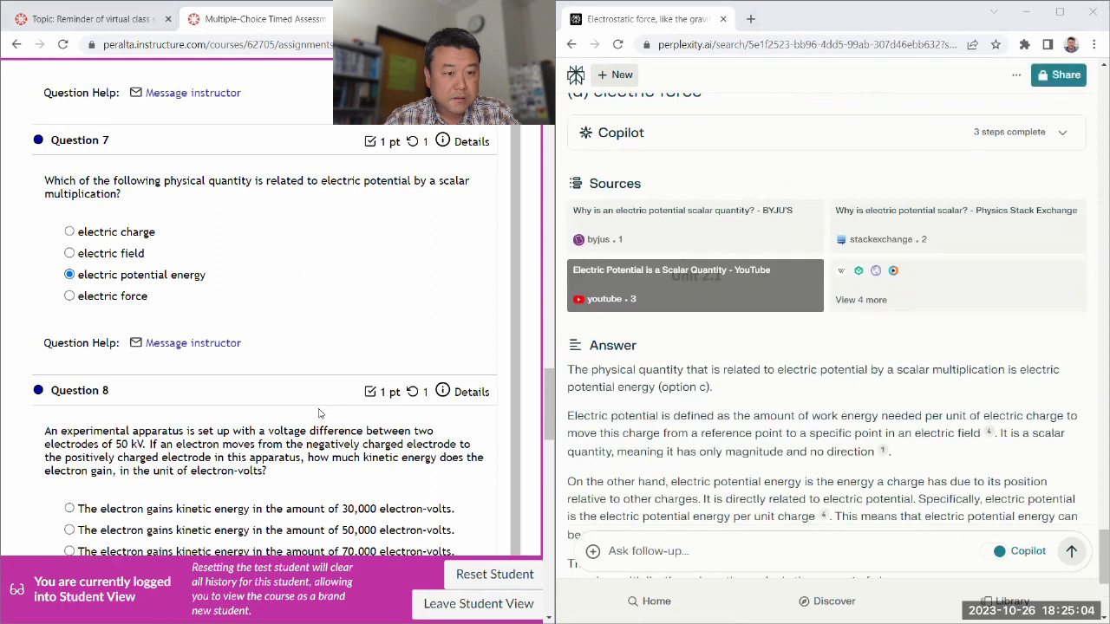
# Step: Paste Question 8 with its five choices into the Perplexity follow-up field
pyautogui.scroll(-3, 462, 425)
pyautogui.scroll(-2, 663, 513)
pyautogui.click(659, 552)
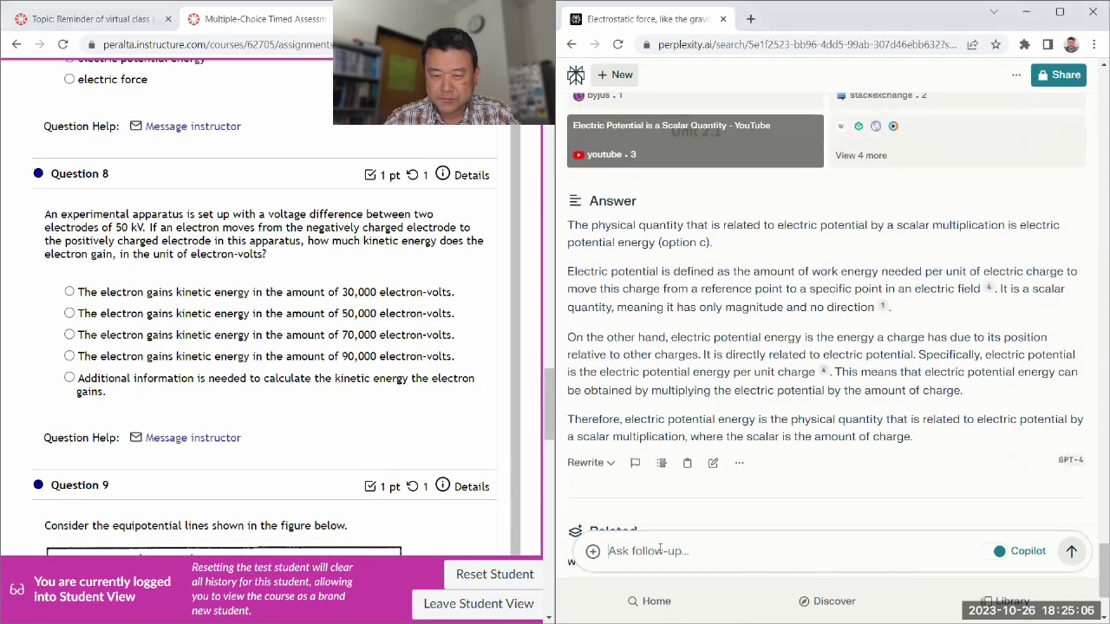
pyautogui.hotkey('ctrl', 'v')
pyautogui.scroll(-2, 720, 421)
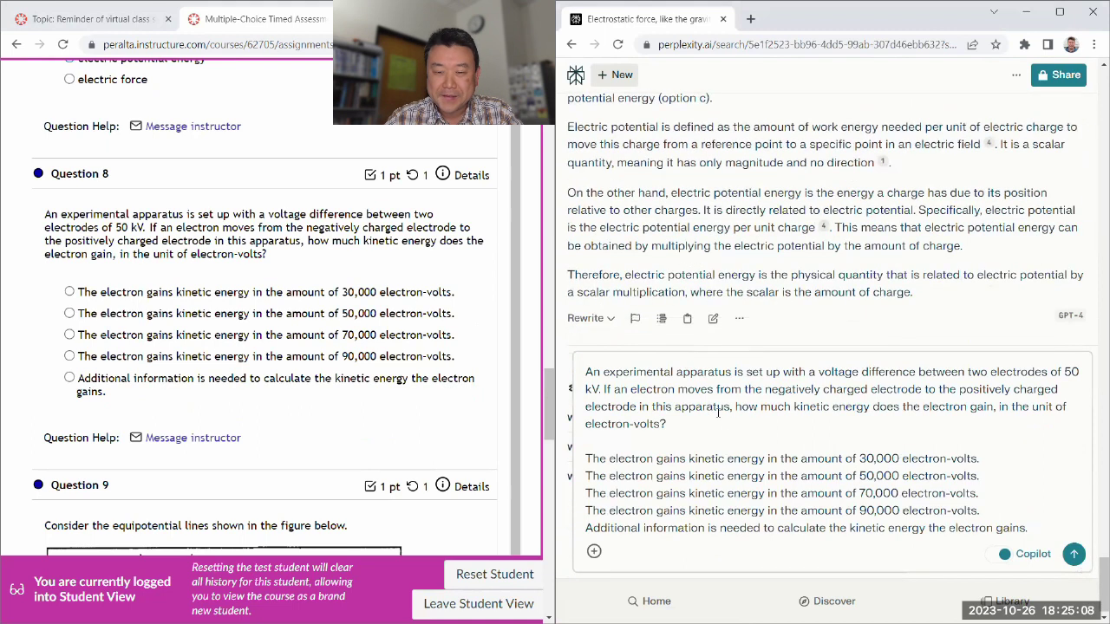
# Step: Label the five Question 8 choices (a) to (e) and submit the question to Perplexity
pyautogui.write('(a) ')
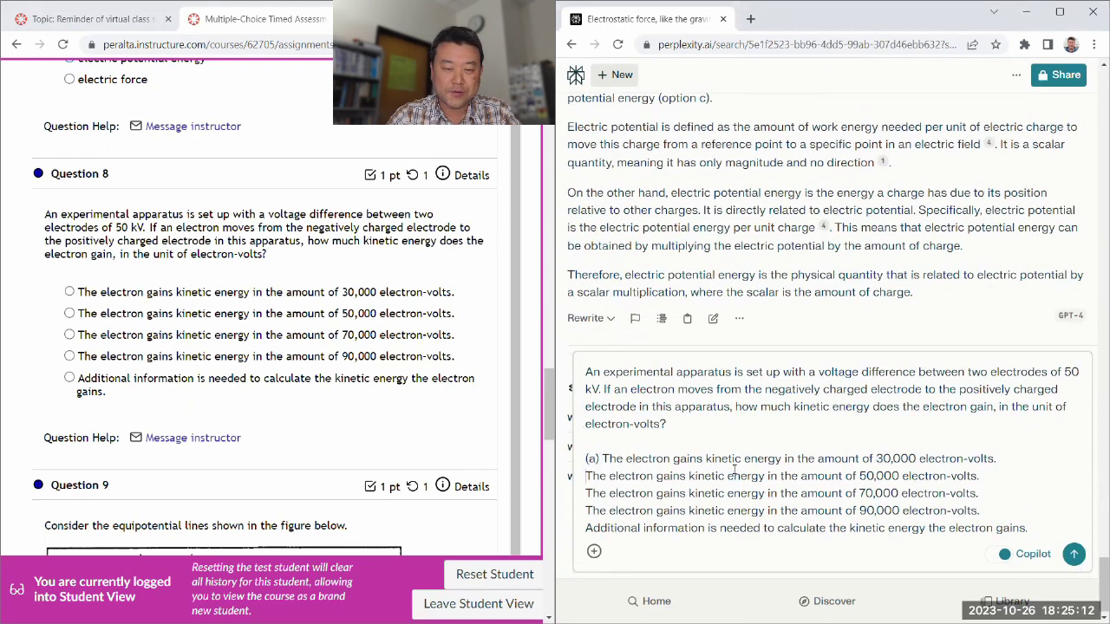
pyautogui.write('(b) ')
pyautogui.write('(c) ')
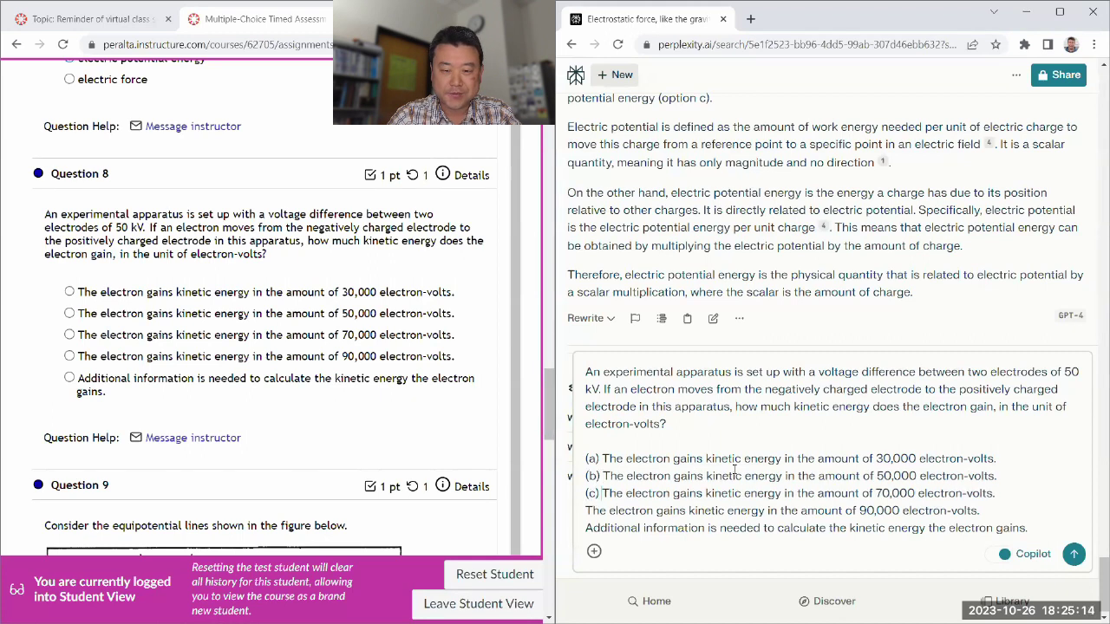
pyautogui.write('(d)')
pyautogui.press('Down')
pyautogui.press('Home')
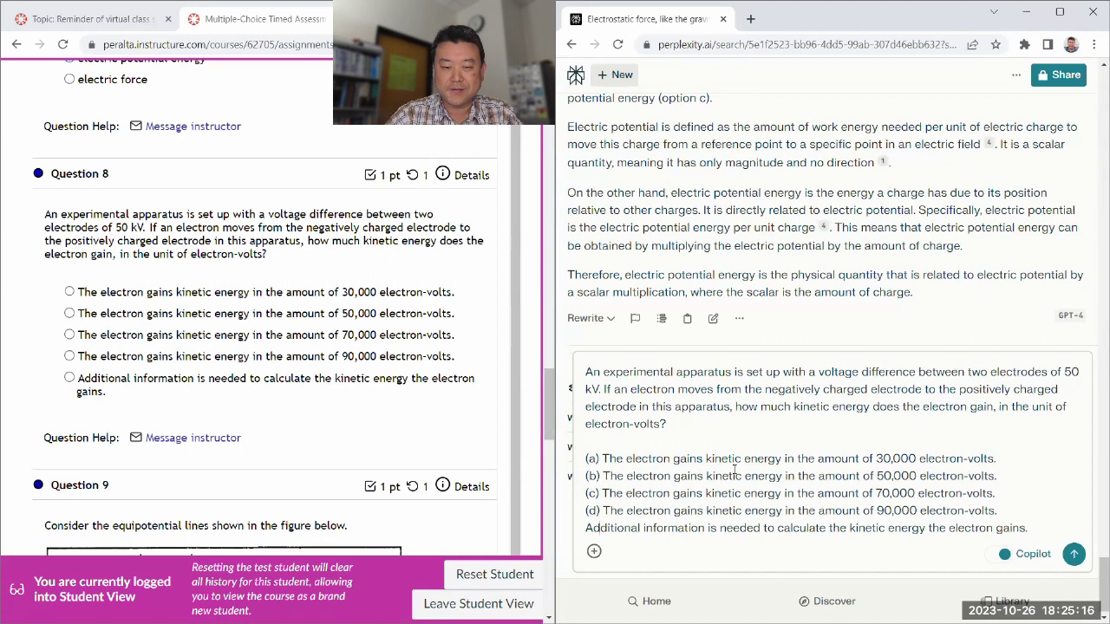
pyautogui.write('(e)')
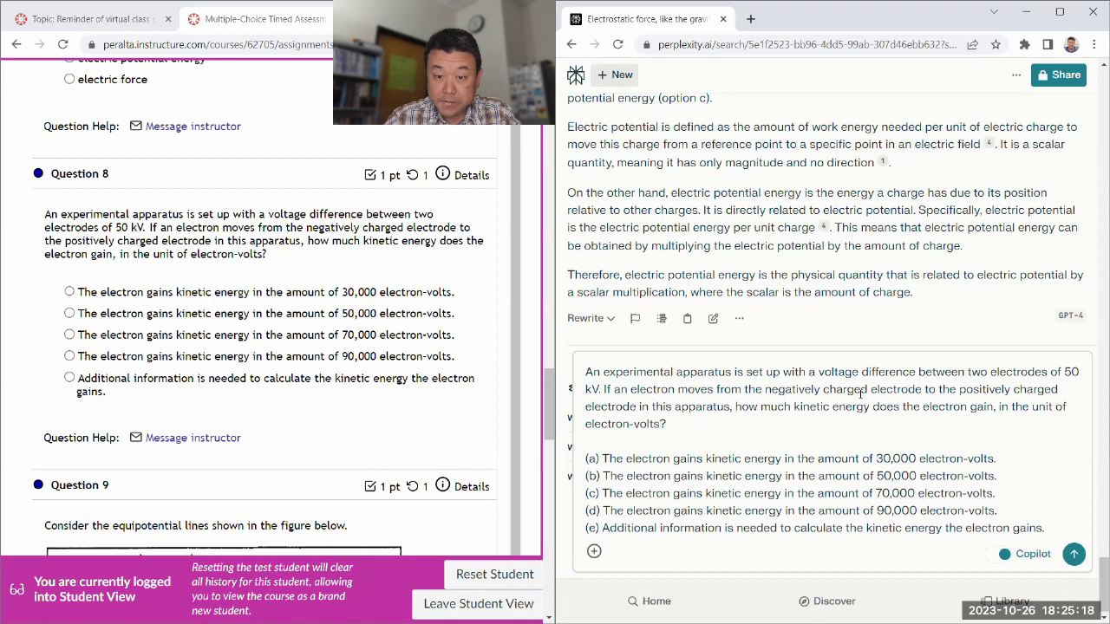
pyautogui.click(1073, 553)
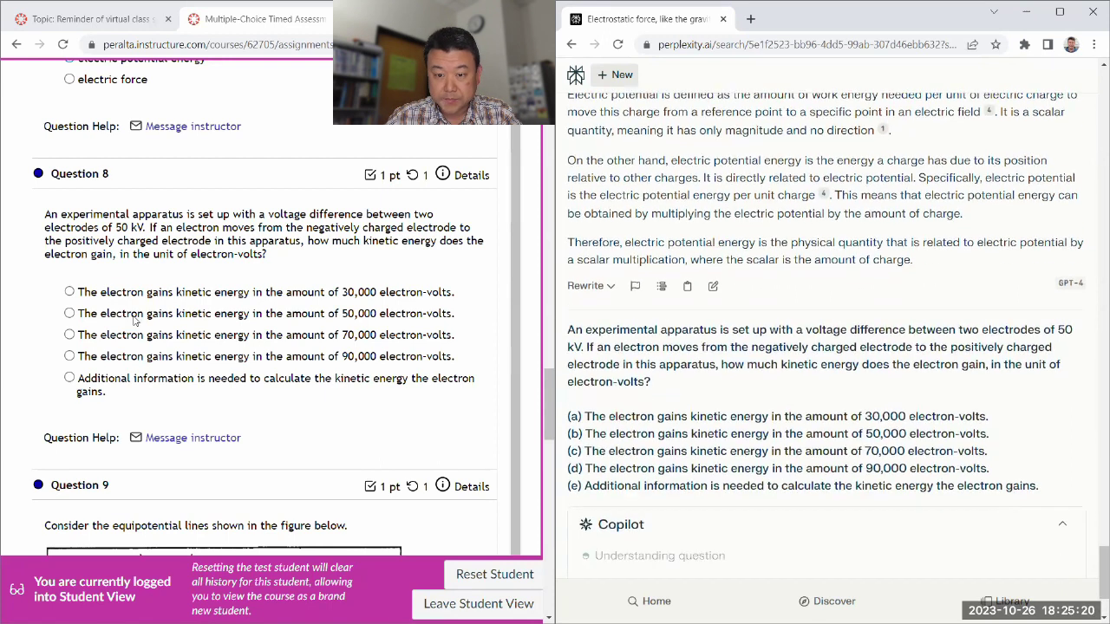
# Step: Expand the figure description of the equipotential lines in Question 9
pyautogui.scroll(-1, 173, 328)
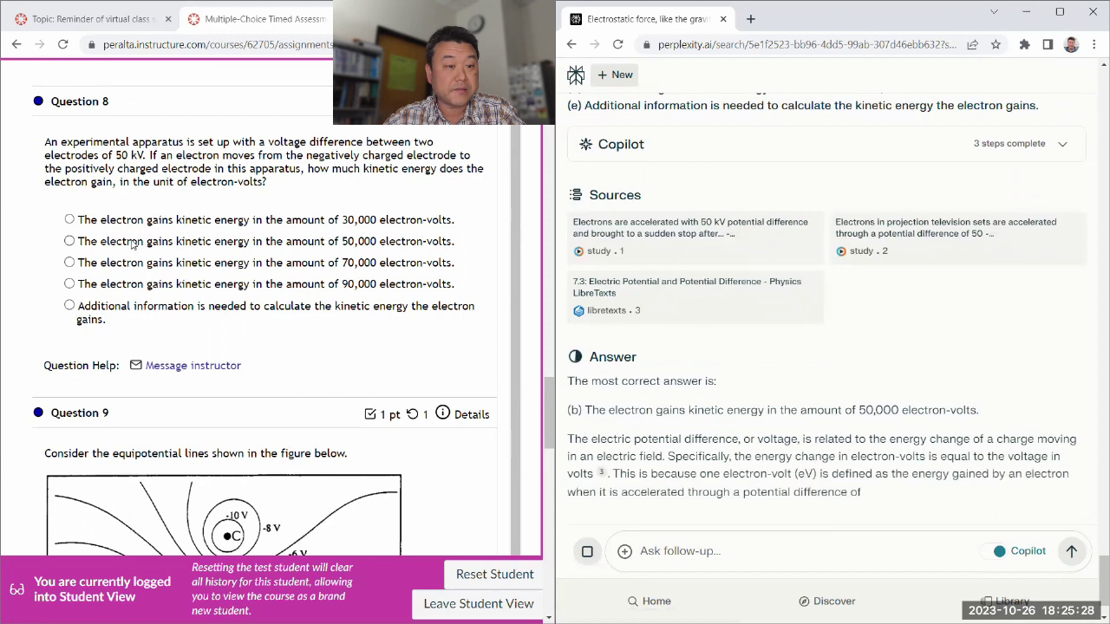
pyautogui.scroll(-3, 241, 307)
pyautogui.moveTo(45, 170); pyautogui.dragTo(223, 375)
pyautogui.click(223, 388)
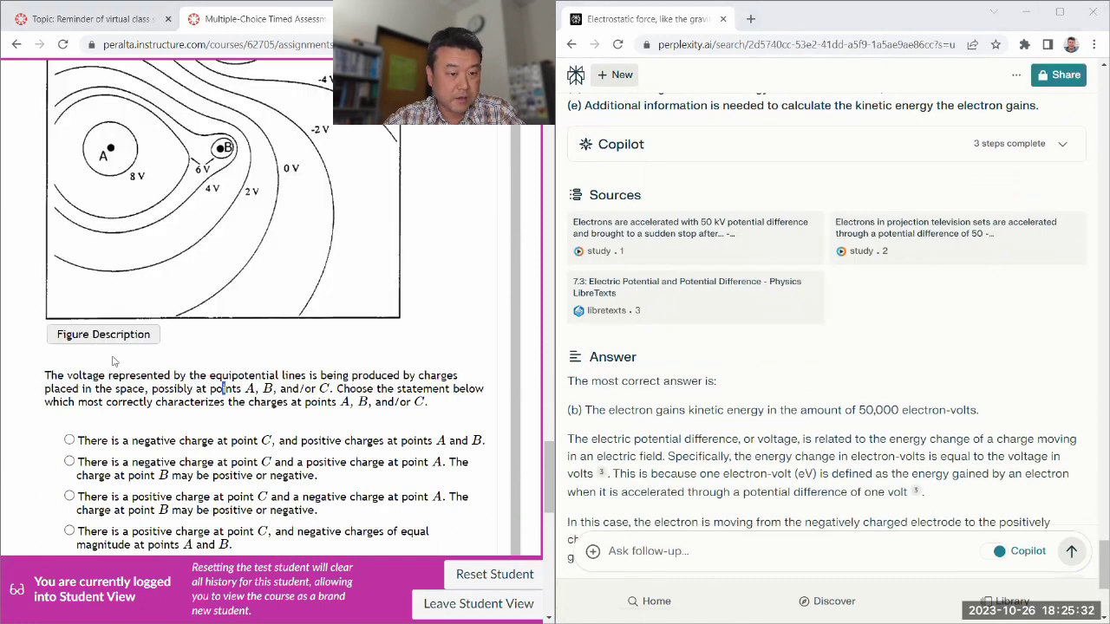
pyautogui.click(91, 339)
# Step: Copy all of Question 9, including its figure description and four choices, into the Perplexity follow-up field
pyautogui.scroll(3, 122, 327)
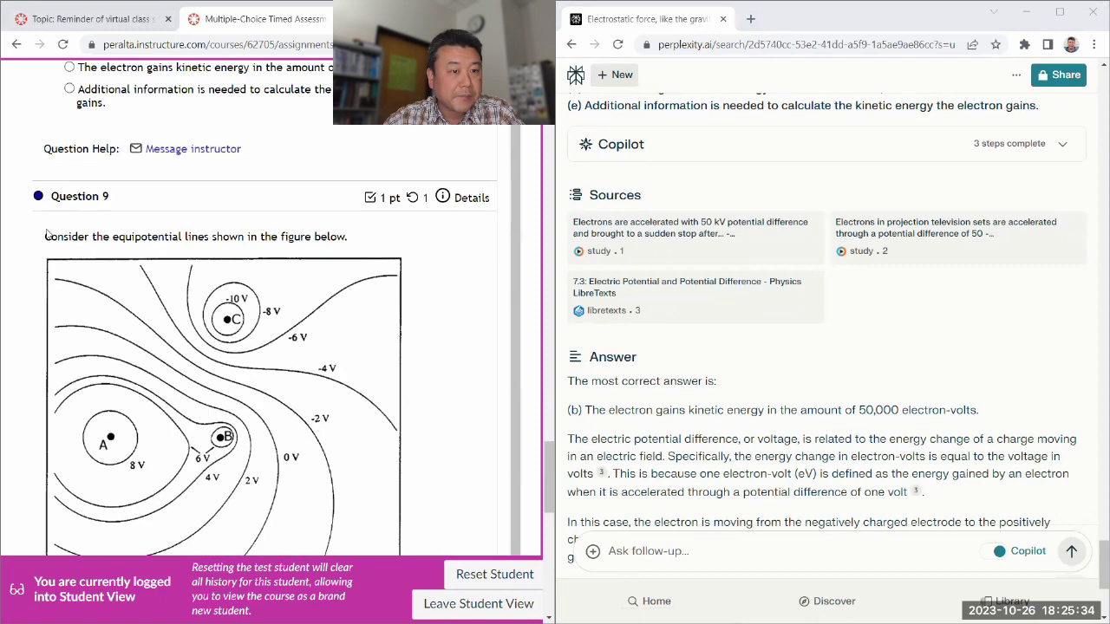
pyautogui.moveTo(43, 242); pyautogui.dragTo(89, 237)
pyautogui.moveTo(242, 278); pyautogui.dragTo(339, 413)
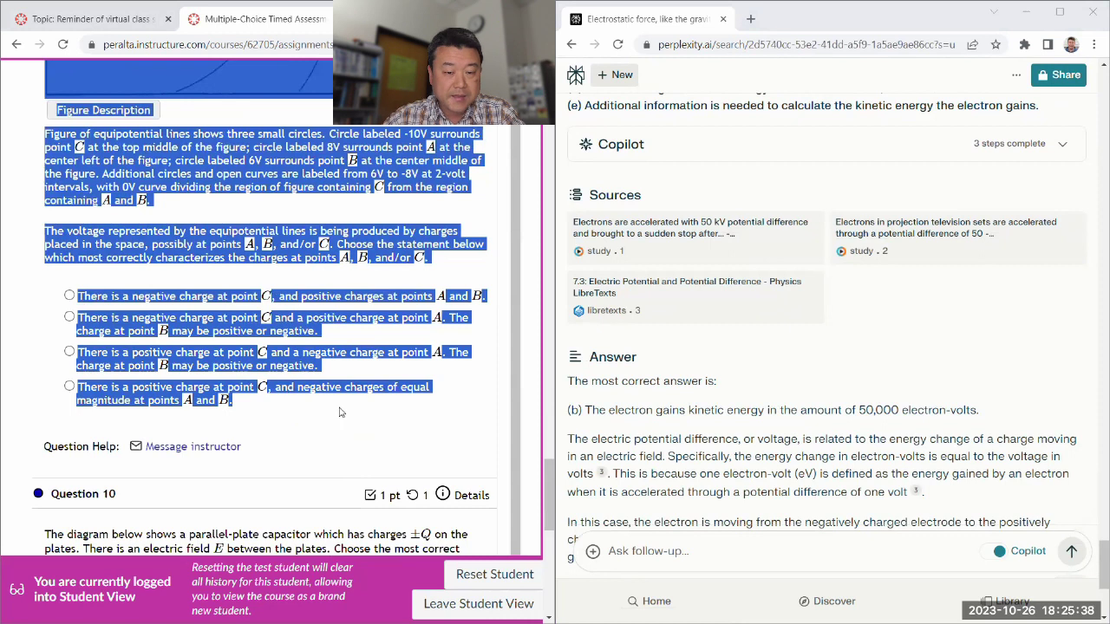
pyautogui.scroll(-3, 794, 408)
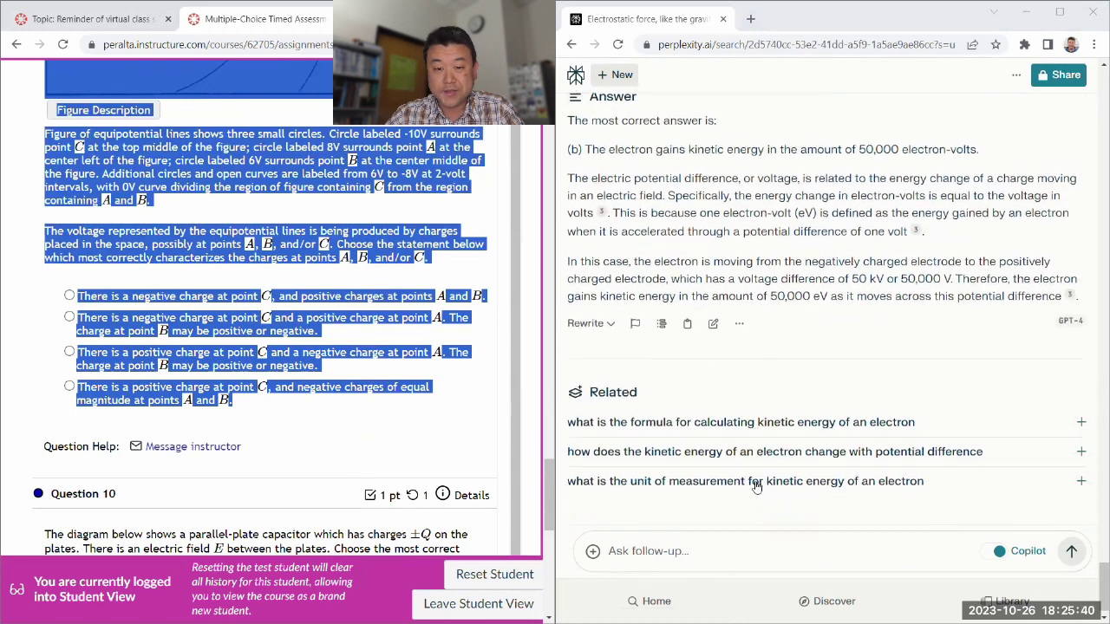
pyautogui.click(716, 559)
pyautogui.hotkey('ctrl', 'v')
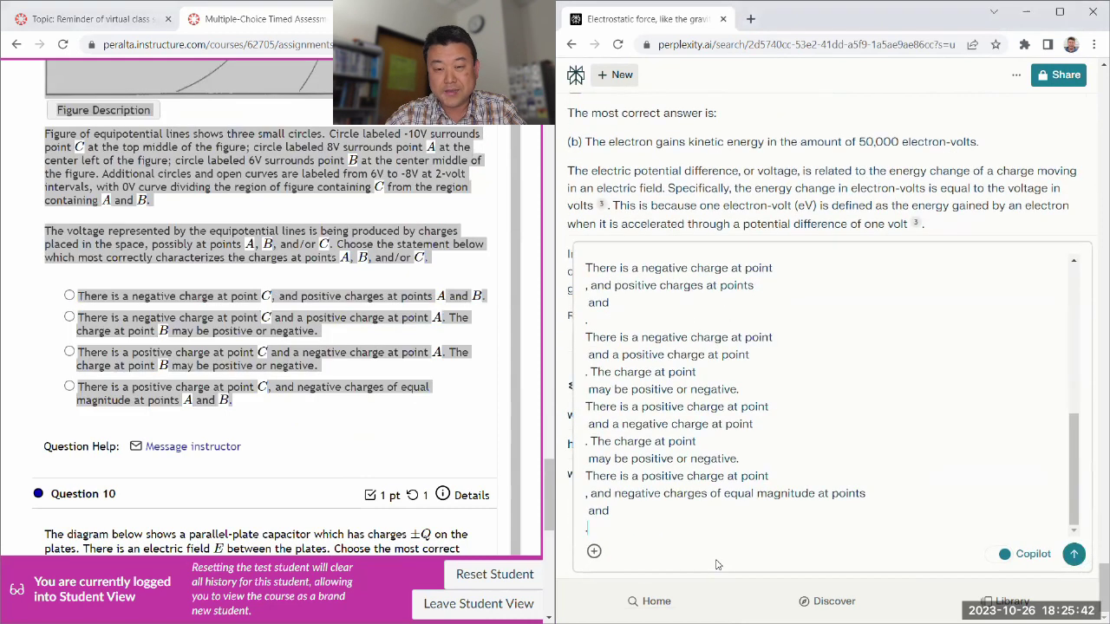
# Step: Restore the missing point letters C, A and B for the -10V, 8V and 6V circles in the pasted figure description, joining the broken lines
pyautogui.scroll(5, 220, 305)
pyautogui.click(228, 153)
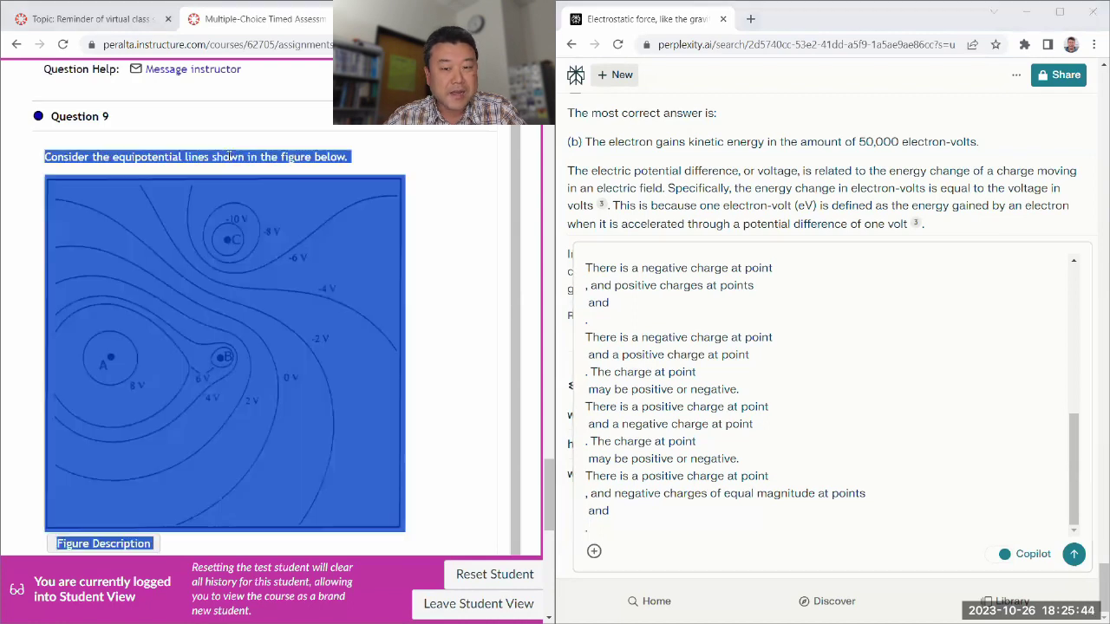
pyautogui.scroll(10, 649, 362)
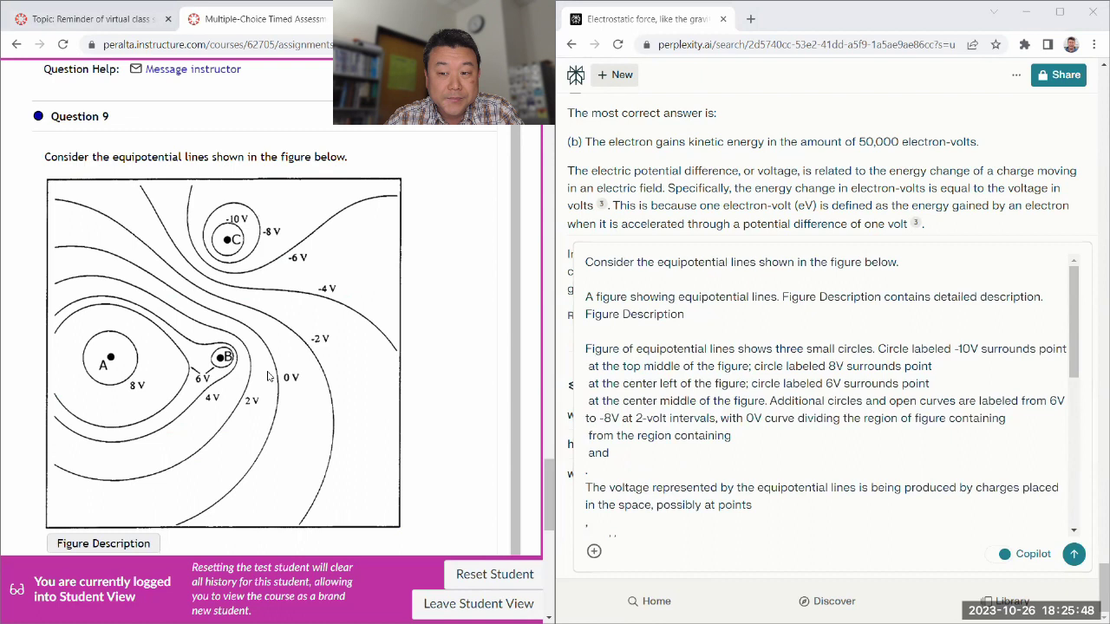
pyautogui.scroll(-3, 269, 375)
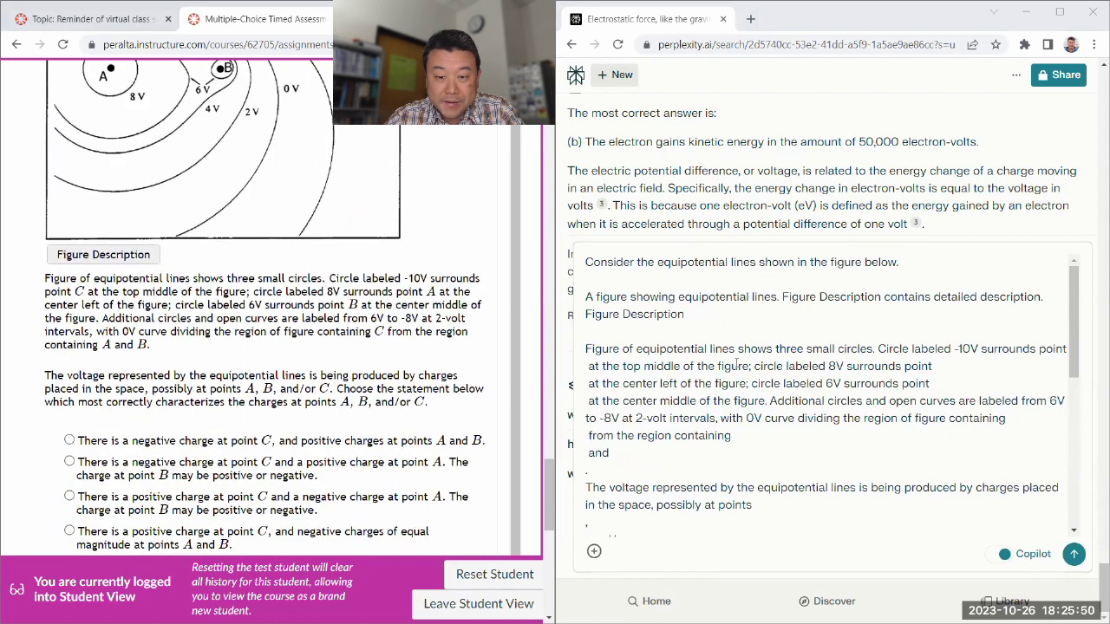
pyautogui.click(749, 378)
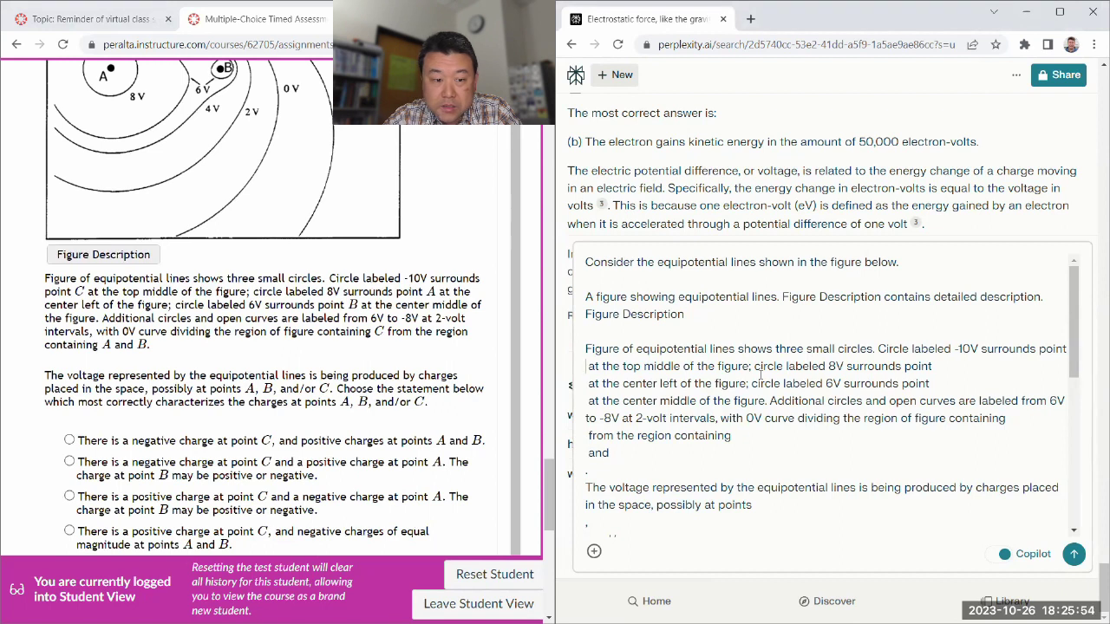
pyautogui.write('C')
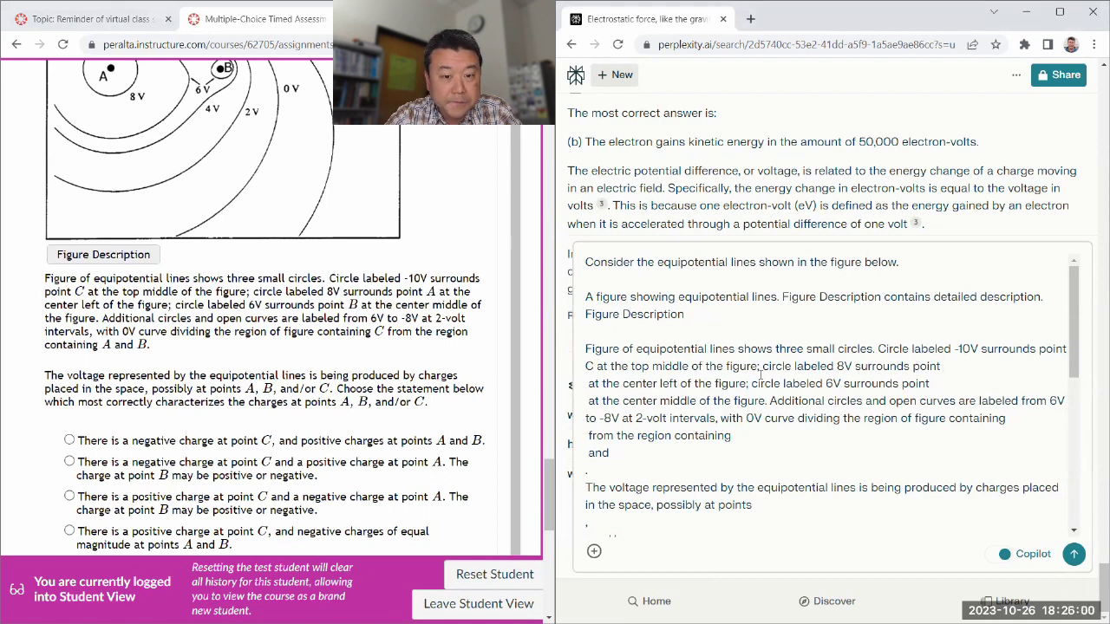
pyautogui.press('Delete')
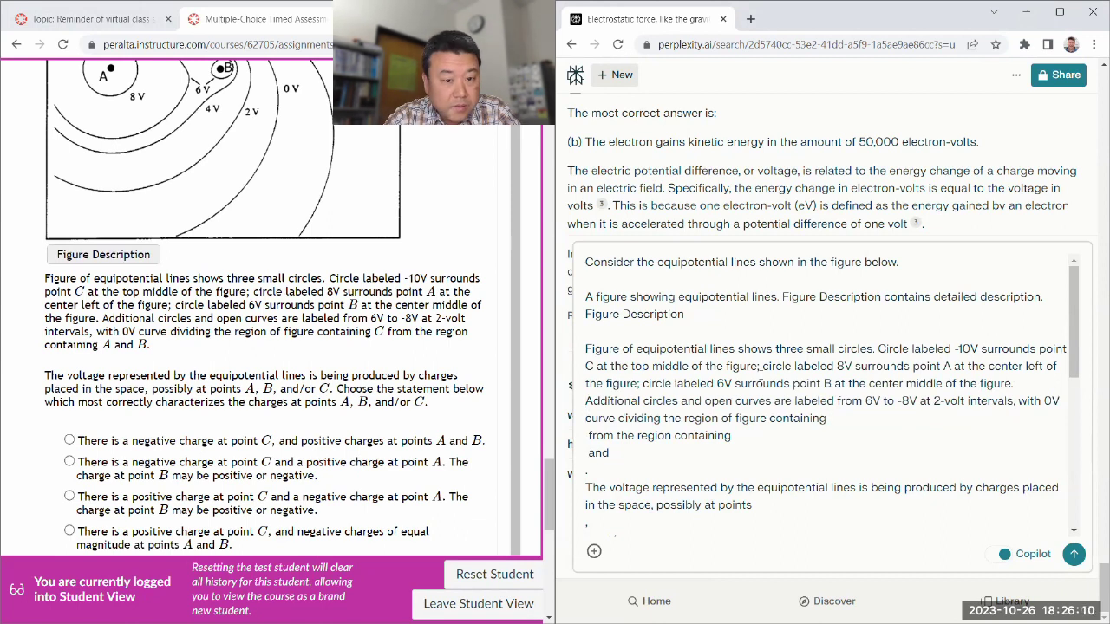
# Step: Restore the letters C, A and B in the 0V curve sentence and add a blank line before the voltage paragraph
pyautogui.write('C')
pyautogui.press('Delete')
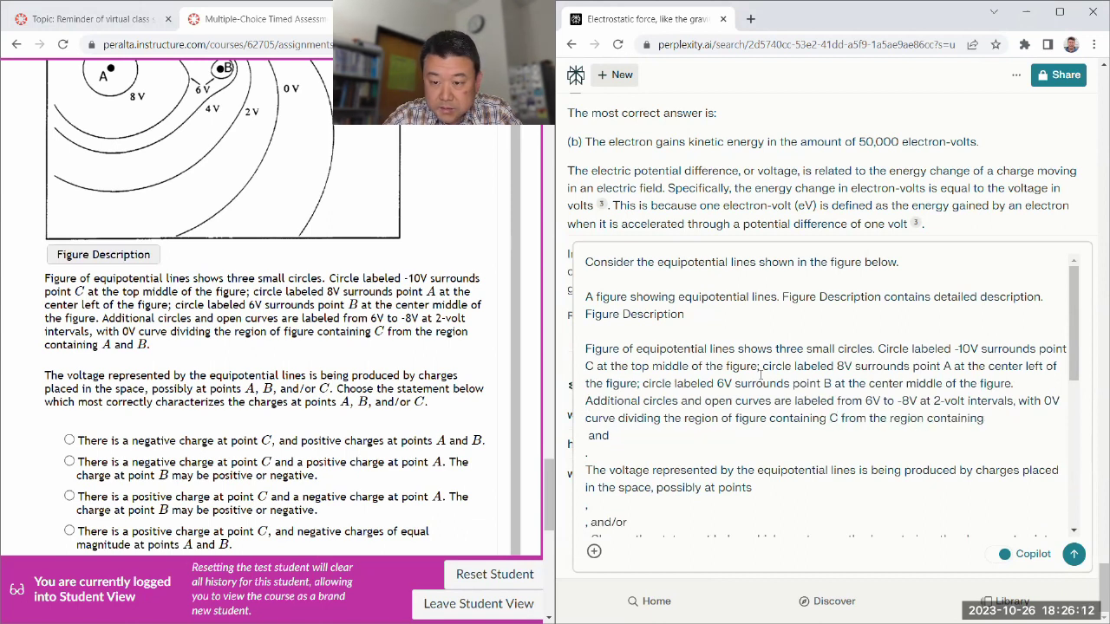
pyautogui.write('A')
pyautogui.press('Delete')
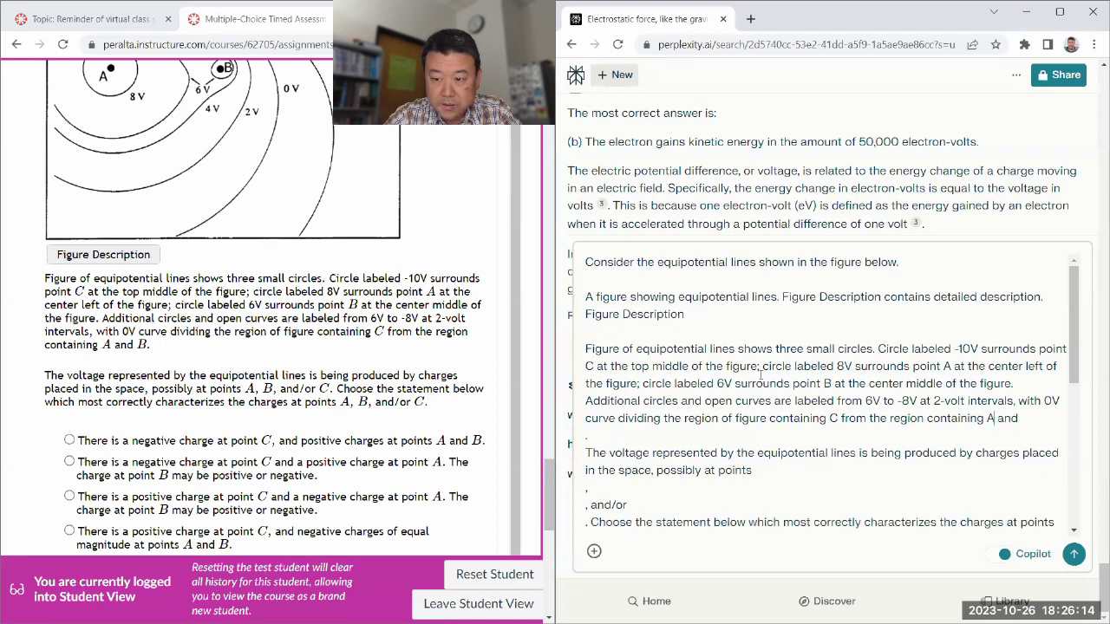
pyautogui.write('B')
pyautogui.press('Delete')
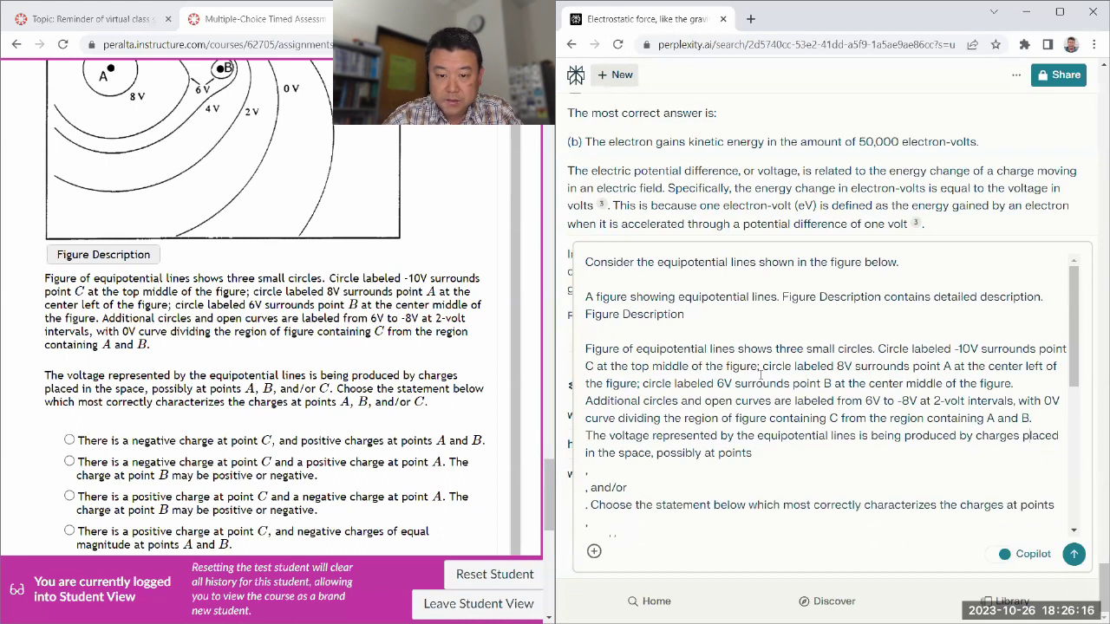
pyautogui.hotkey('shift', 'Return')
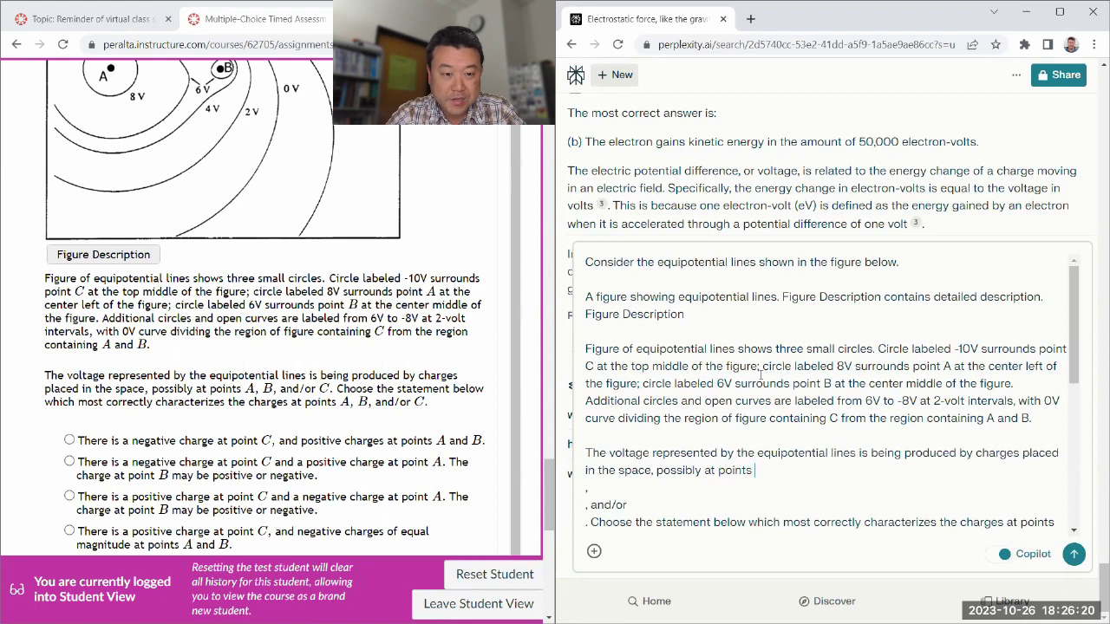
# Step: Restore the point letters A, B and C in the sentence about charges placed in the space, joining its broken lines
pyautogui.write('A')
pyautogui.press('Delete')
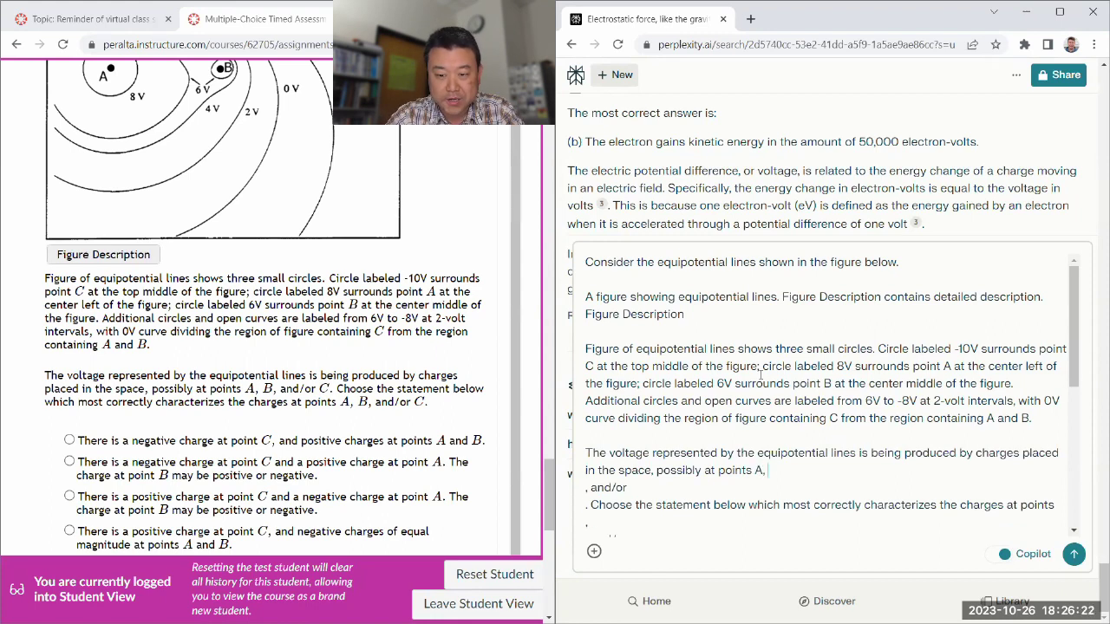
pyautogui.write('B')
pyautogui.press('Delete')
pyautogui.press('End')
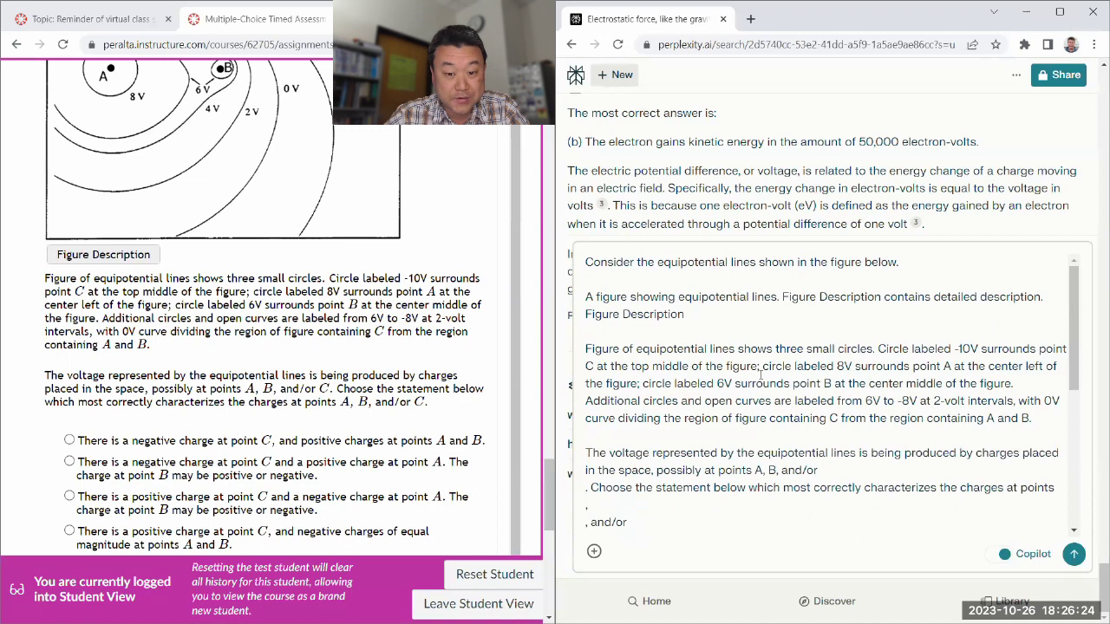
pyautogui.write('C')
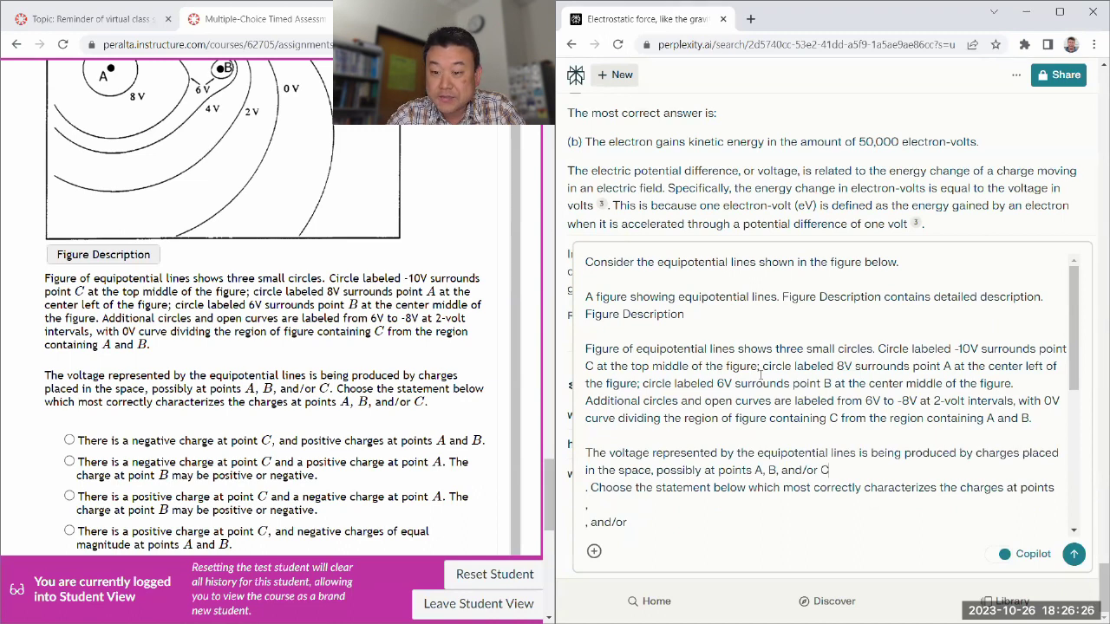
pyautogui.press('Delete')
# Step: Restore A, B and C in the "Choose the statement below" sentence of the pasted question, joining its broken lines
pyautogui.scroll(-2, 830, 387)
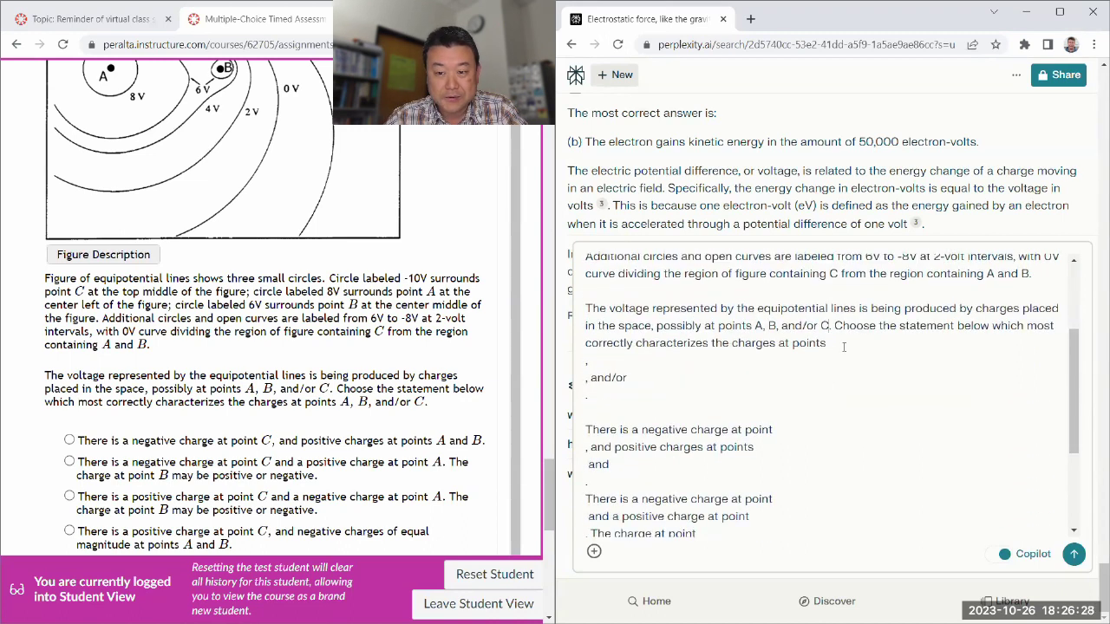
pyautogui.write('A')
pyautogui.press('Delete')
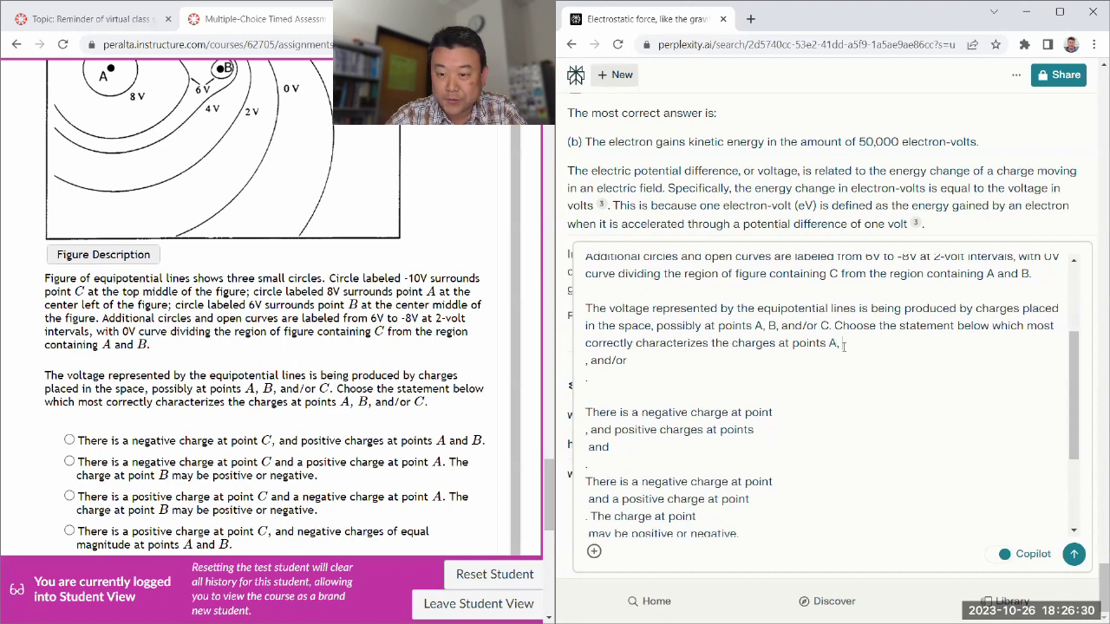
pyautogui.write('B')
pyautogui.press('Delete')
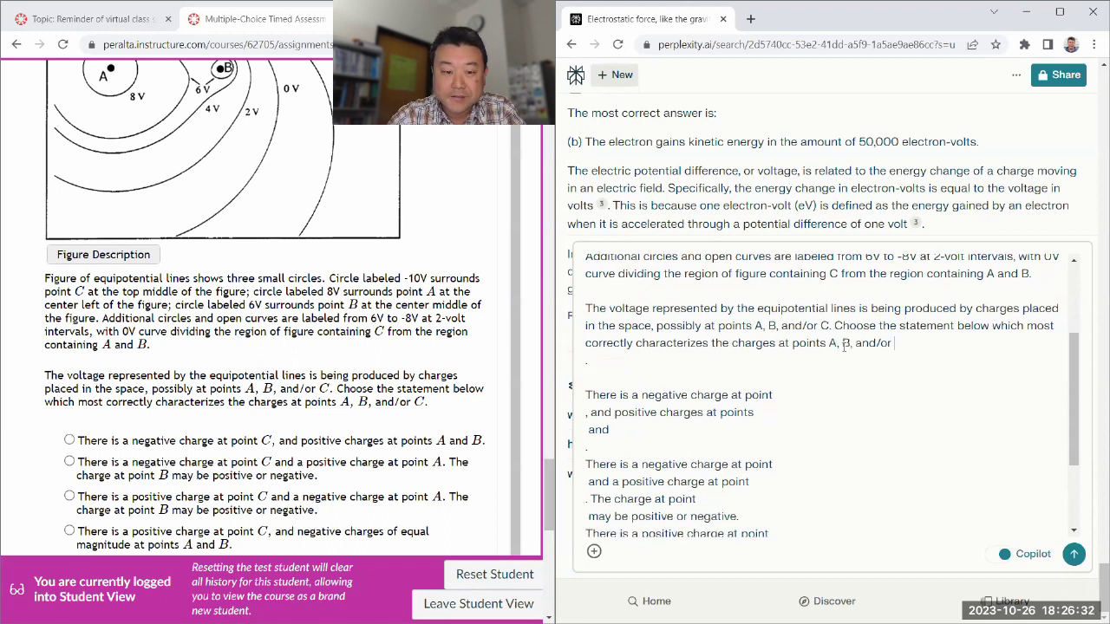
pyautogui.write('C')
pyautogui.press('Delete')
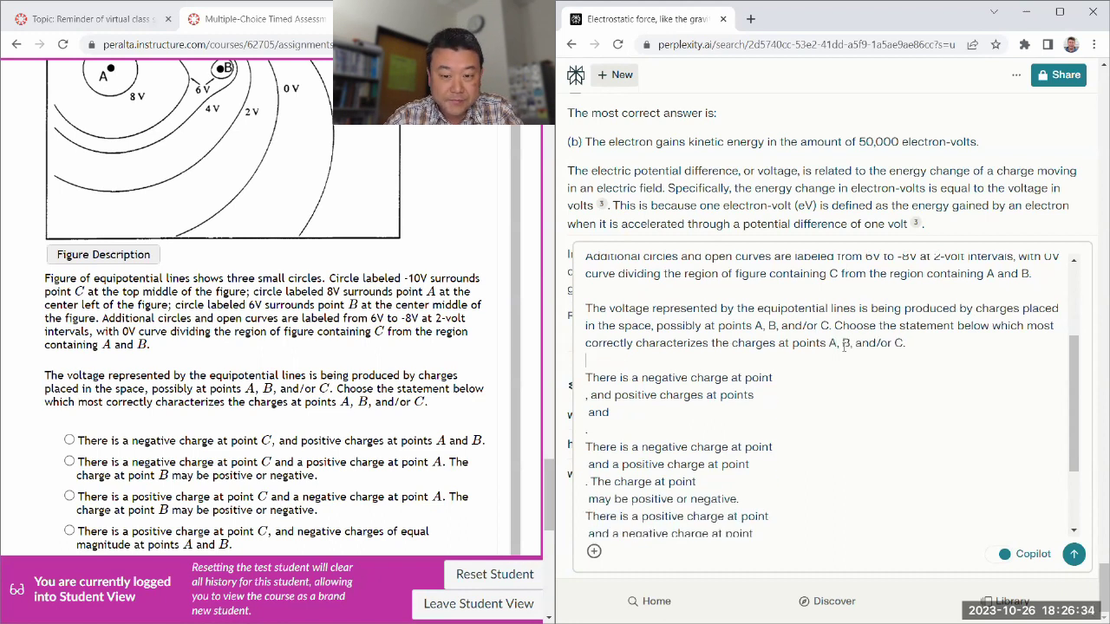
# Step: Label the first pasted choice (a) and restore its point letters C, A and B on a single line
pyautogui.scroll(-2, 767, 346)
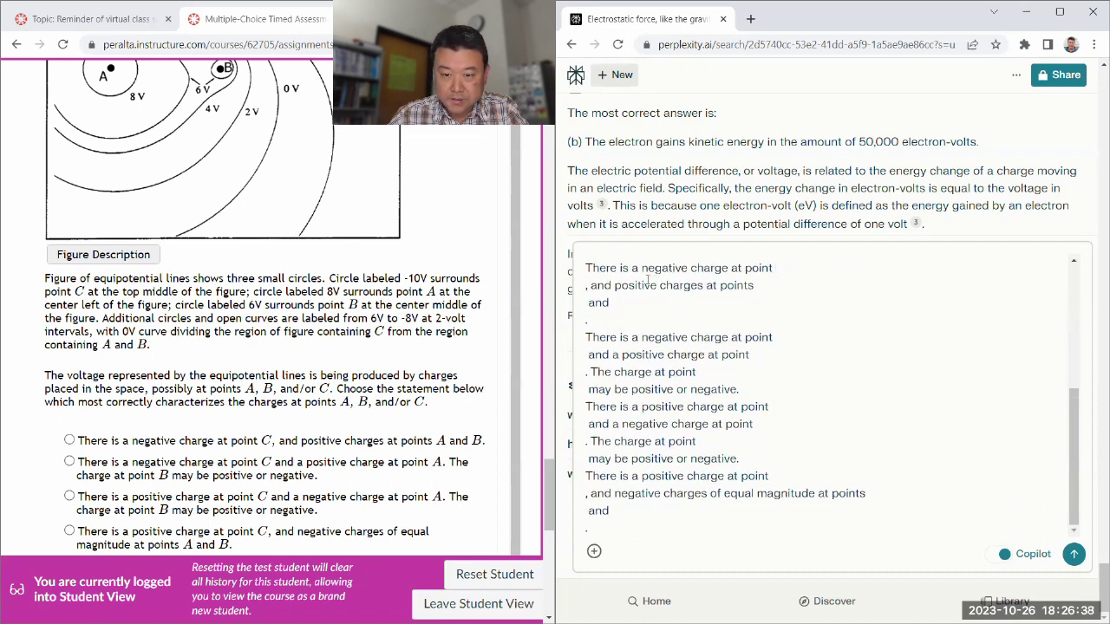
pyautogui.write('(a) ')
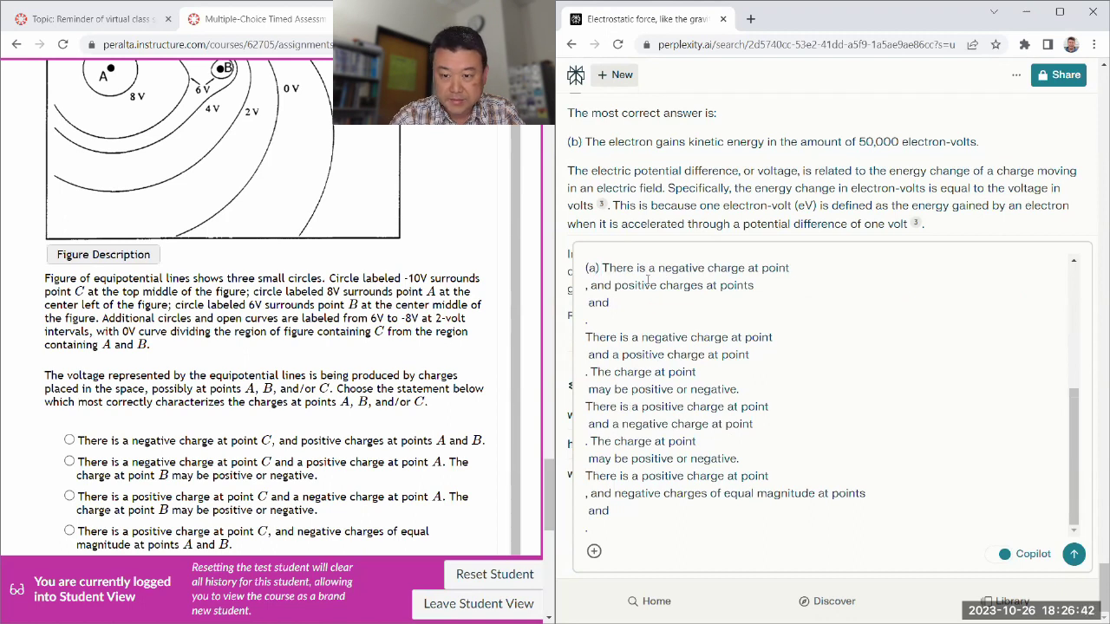
pyautogui.write('C')
pyautogui.press('Delete')
pyautogui.press('End')
pyautogui.write('A')
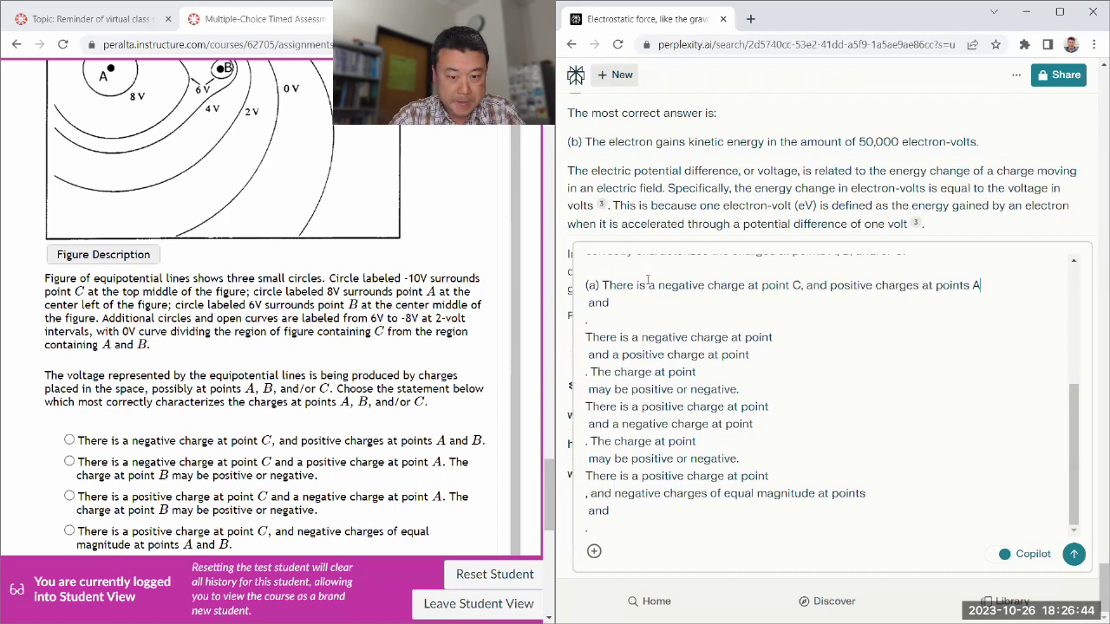
pyautogui.press('Delete')
pyautogui.write('B')
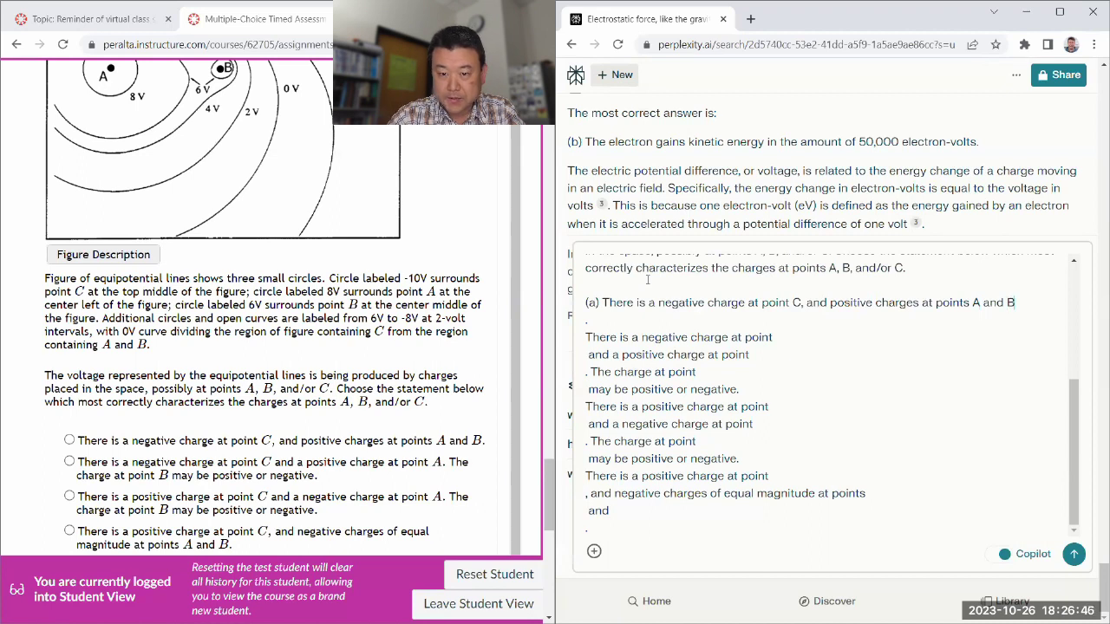
pyautogui.press('Delete')
# Step: Label the second choice (b) and restore C for the negative charge, A for the positive charge and B in its closing sentence, joining the lines
pyautogui.write('(b) ')
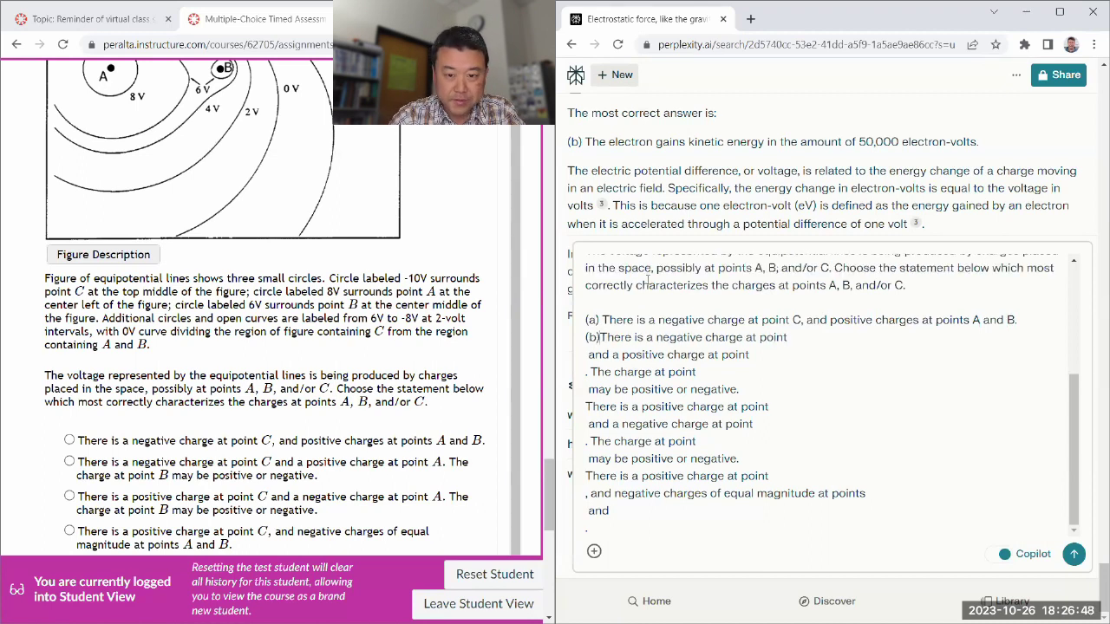
pyautogui.write('C')
pyautogui.press('Delete')
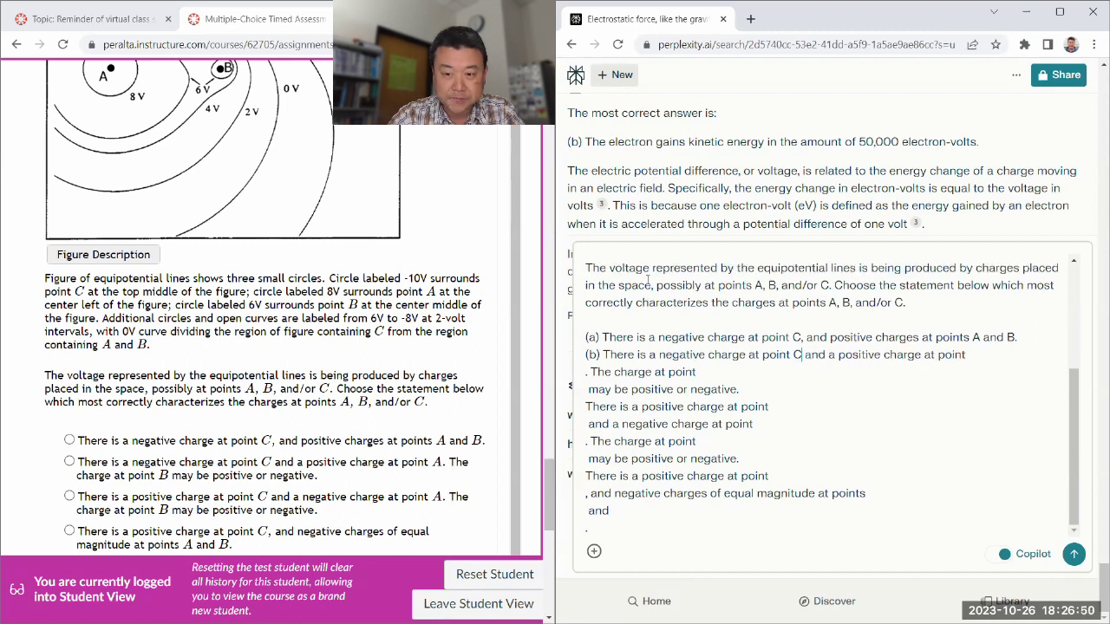
pyautogui.press('End')
pyautogui.write('A')
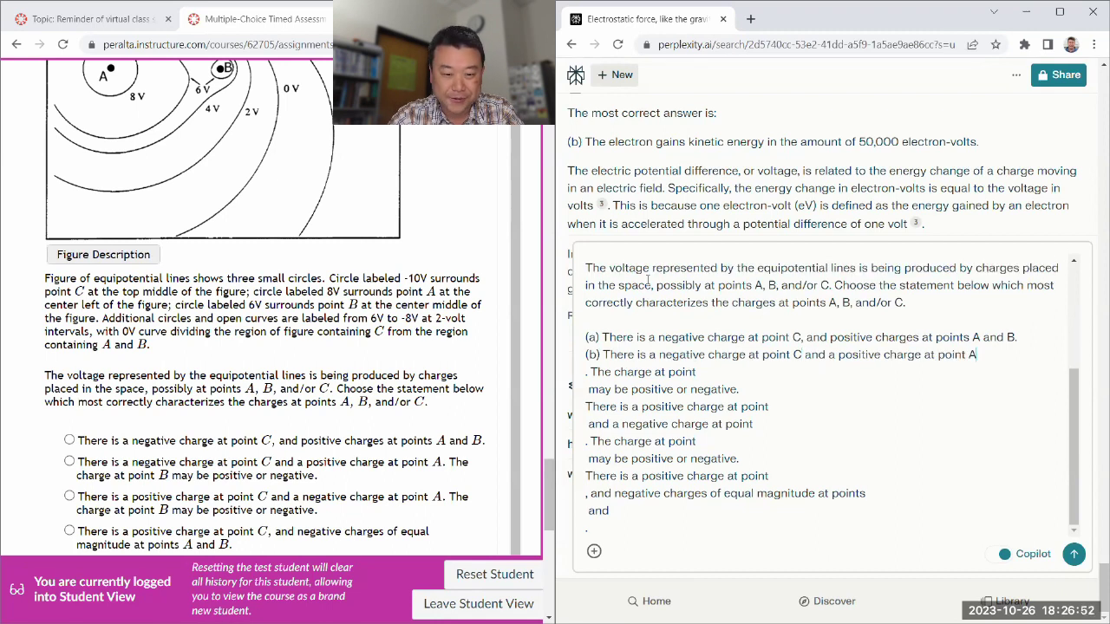
pyautogui.press('Delete')
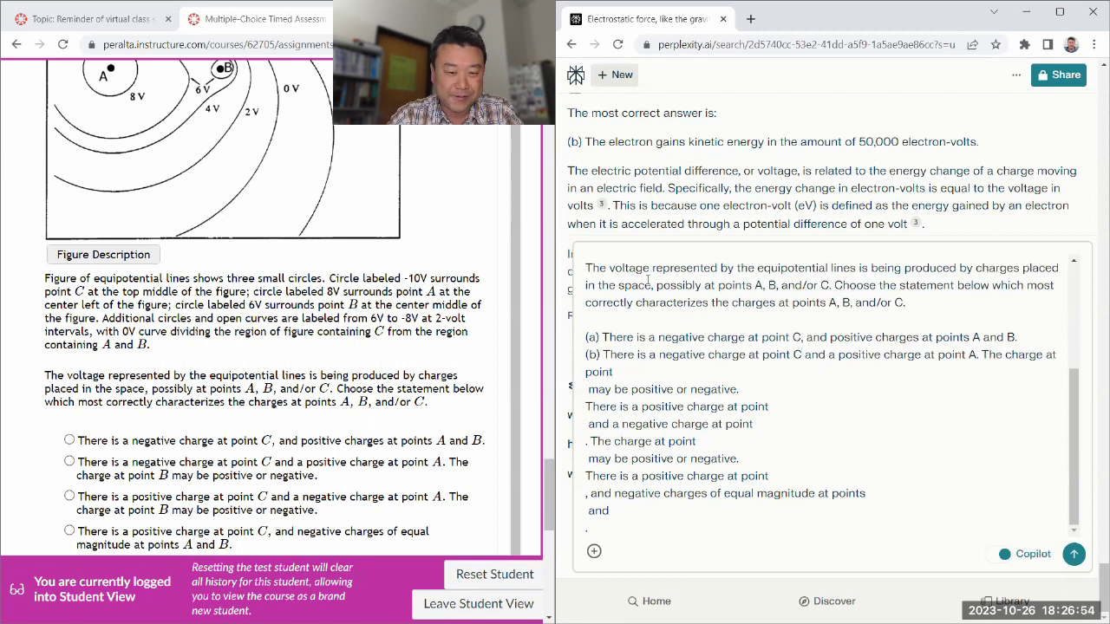
pyautogui.press('End')
pyautogui.write('B')
pyautogui.press('Delete')
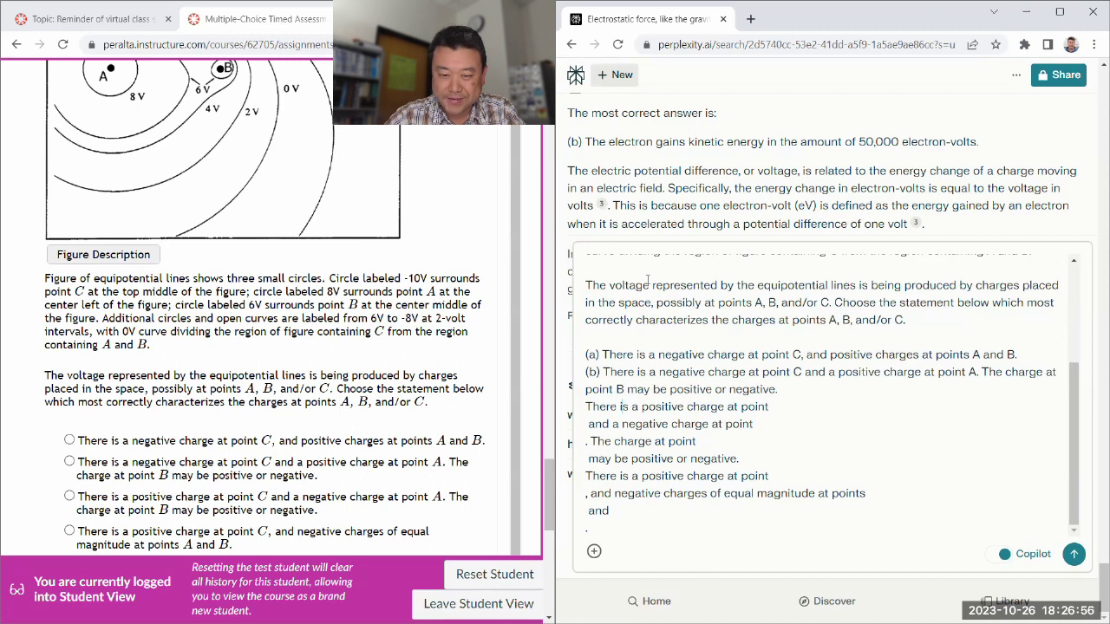
# Step: Label the third choice (c) and restore C for the positive charge, A for the negative charge and B in its closing sentence, joining the lines
pyautogui.write('(c)')
pyautogui.press('End')
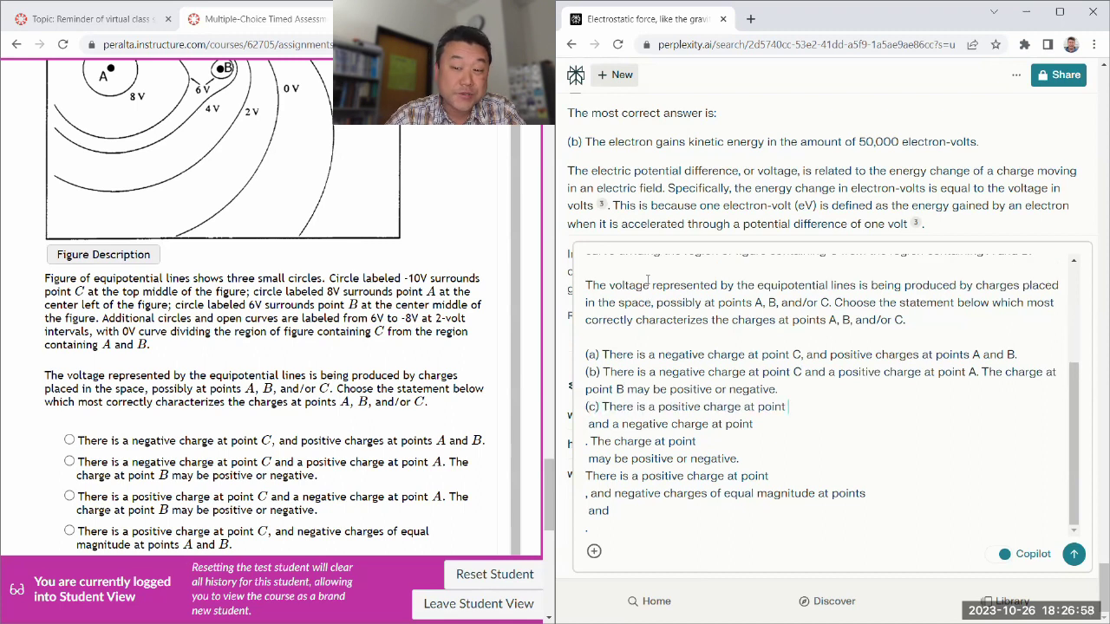
pyautogui.write('C')
pyautogui.press('Delete')
pyautogui.press('End')
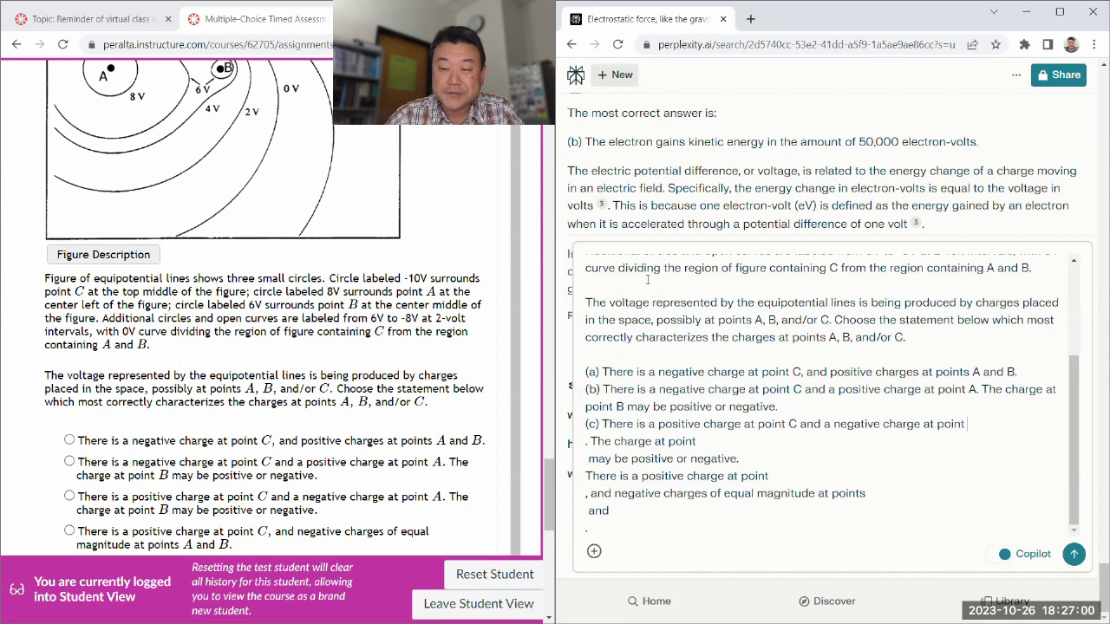
pyautogui.write('A')
pyautogui.press('Delete')
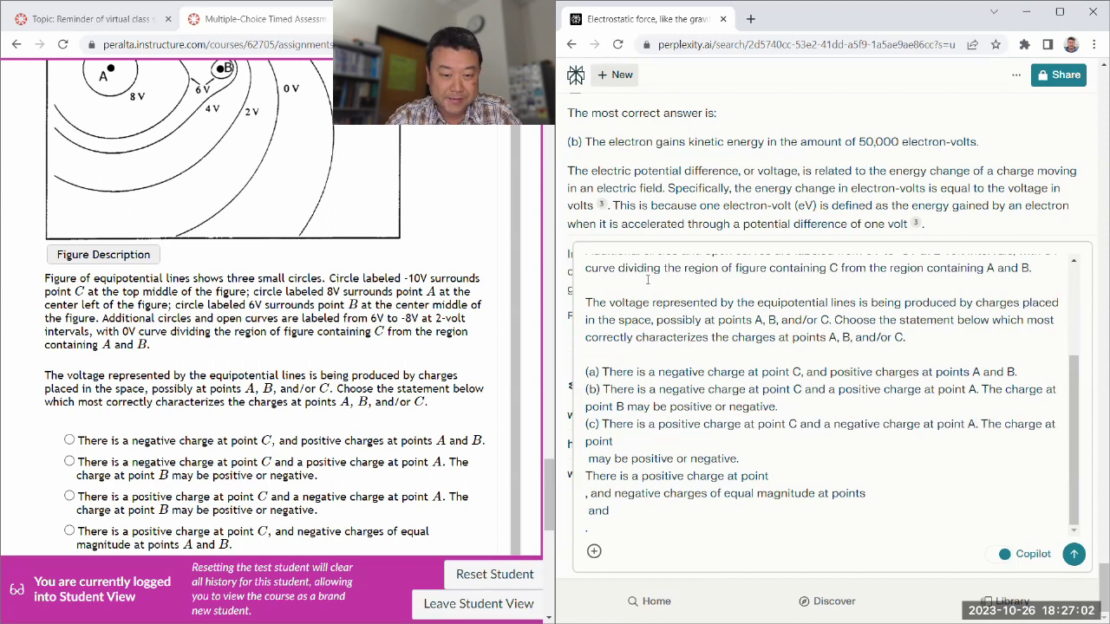
pyautogui.write('B')
pyautogui.press('Delete')
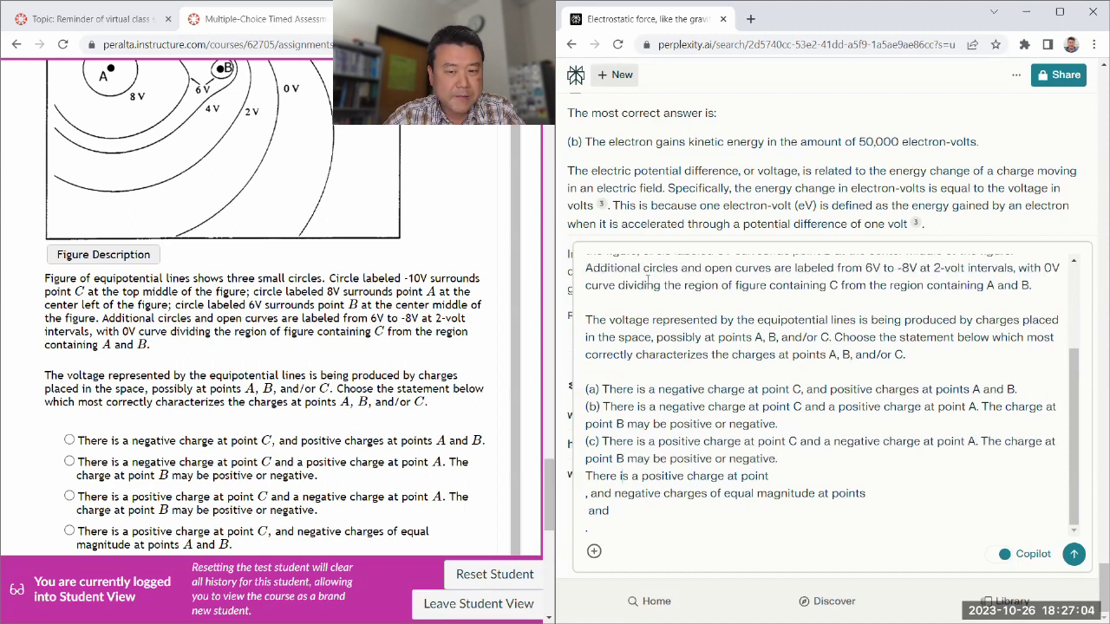
# Step: Label the fourth choice (d) and restore C, A and B in its equal-magnitude statement, joining the broken lines
pyautogui.write('(d) ')
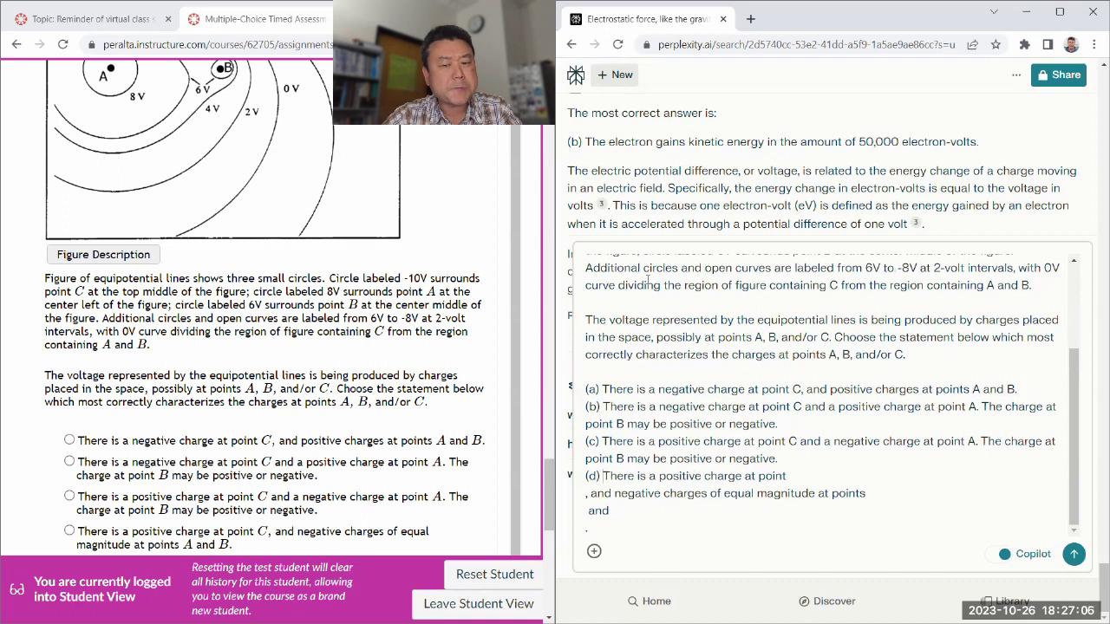
pyautogui.write('C')
pyautogui.press('Delete')
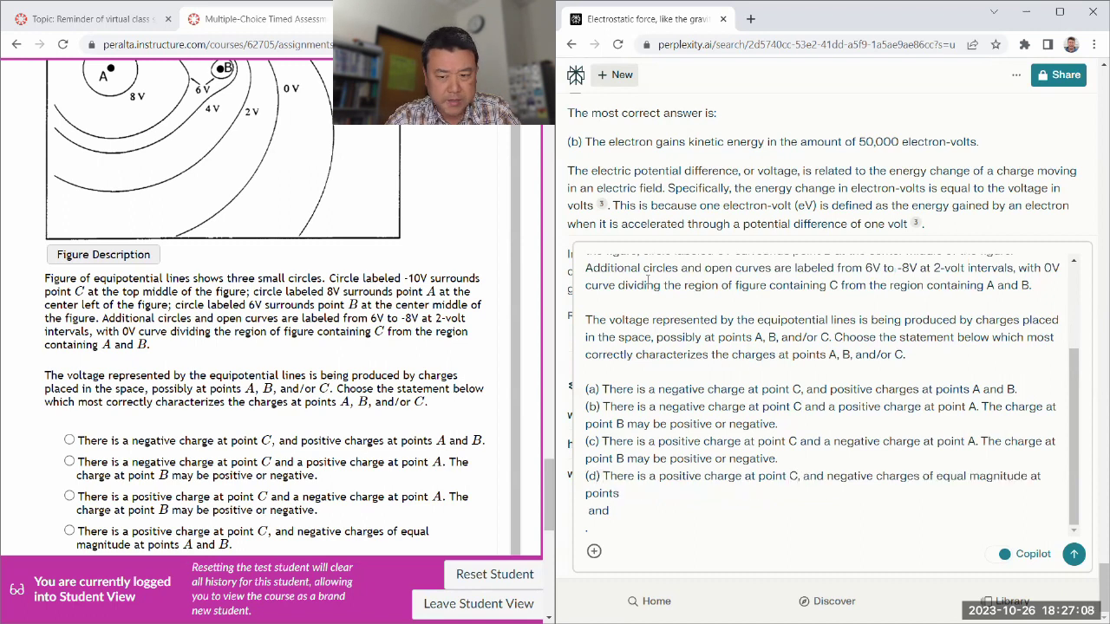
pyautogui.write('A')
pyautogui.press('Delete')
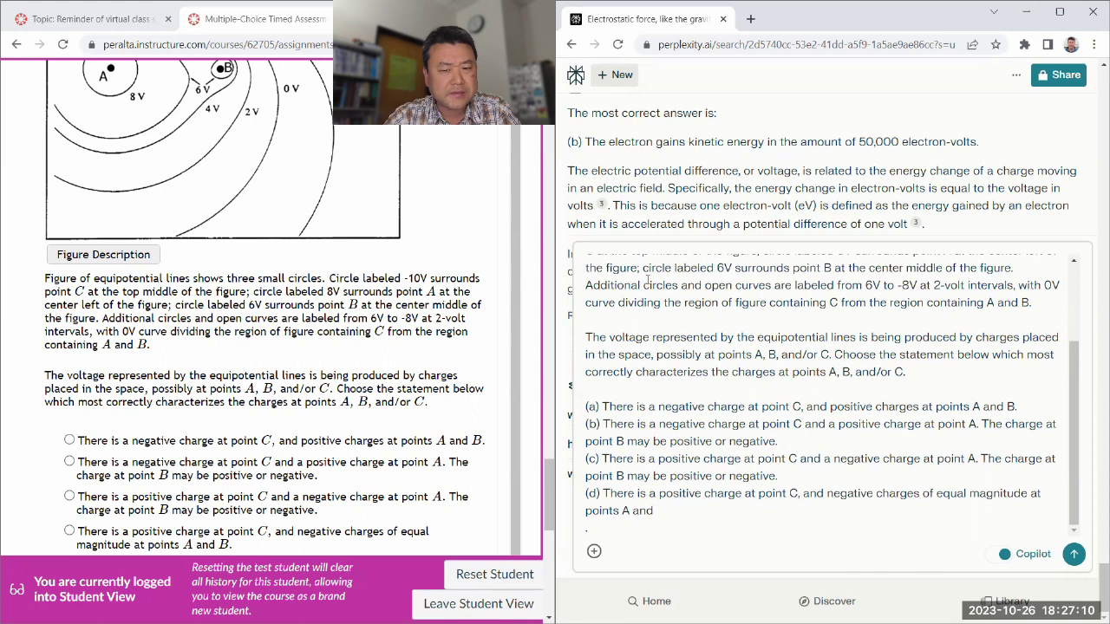
pyautogui.write('B')
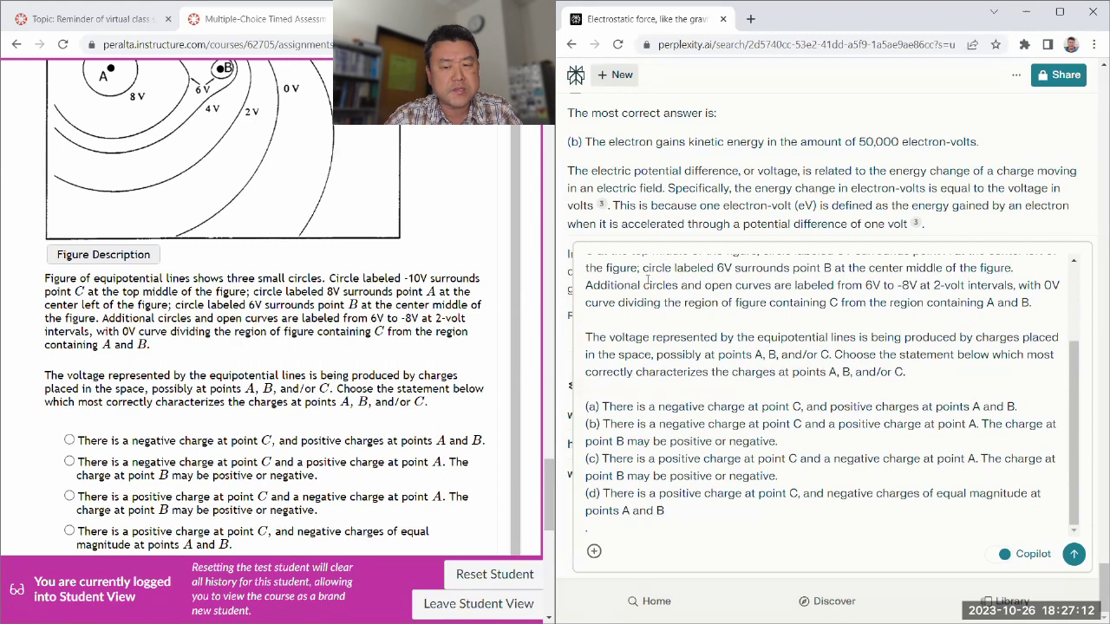
pyautogui.press('Delete')
# Step: Submit the Question 9 prompt to Perplexity and answer it with negative charge at C and positive charges at A and B
pyautogui.scroll(-2, 420, 352)
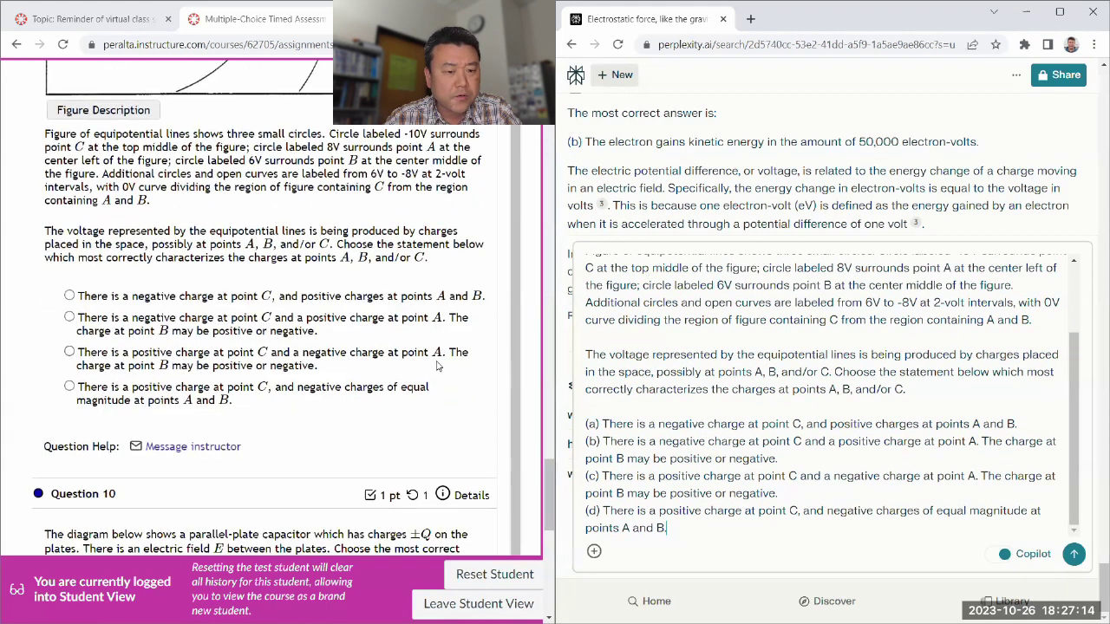
pyautogui.click(1075, 555)
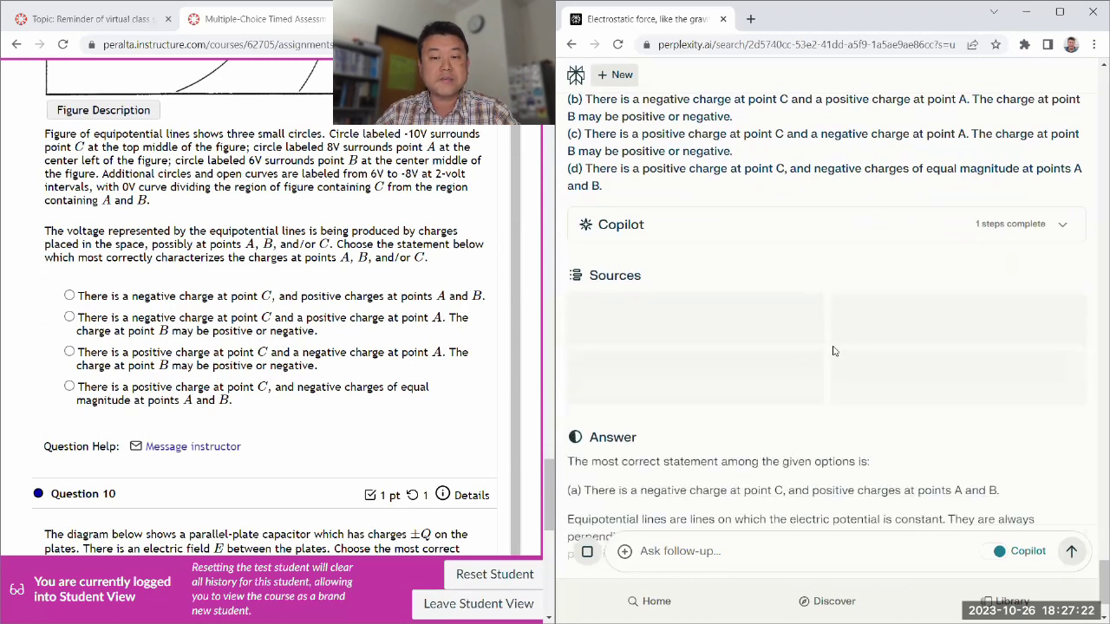
pyautogui.click(70, 296)
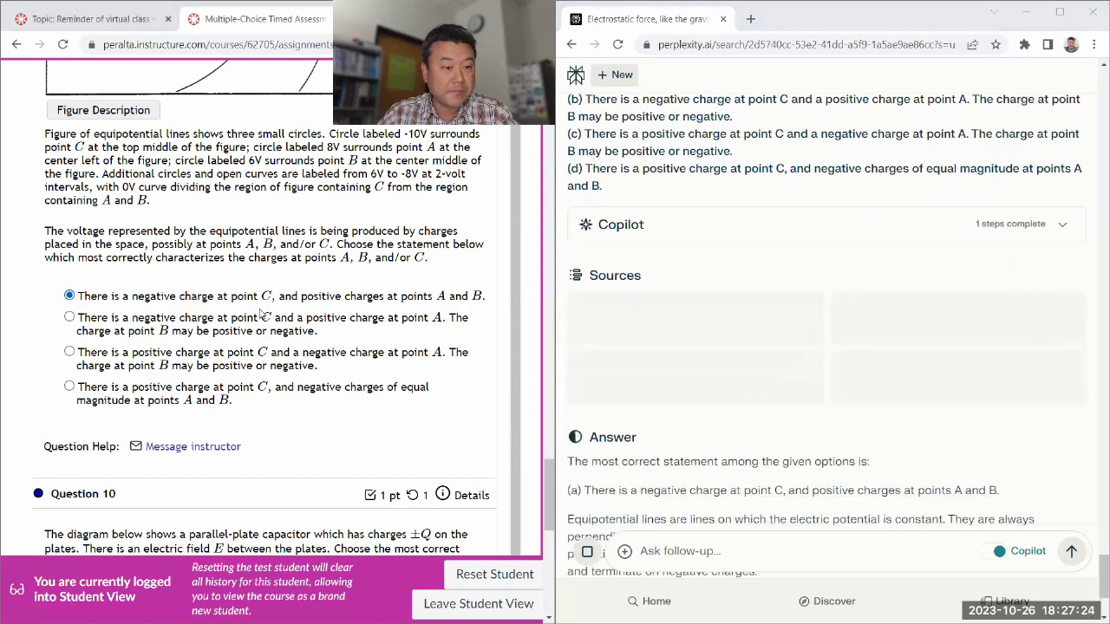
# Step: Expand Question 10's image description and copy the whole question with its five choices into the Perplexity follow-up field
pyautogui.scroll(-4, 103, 324)
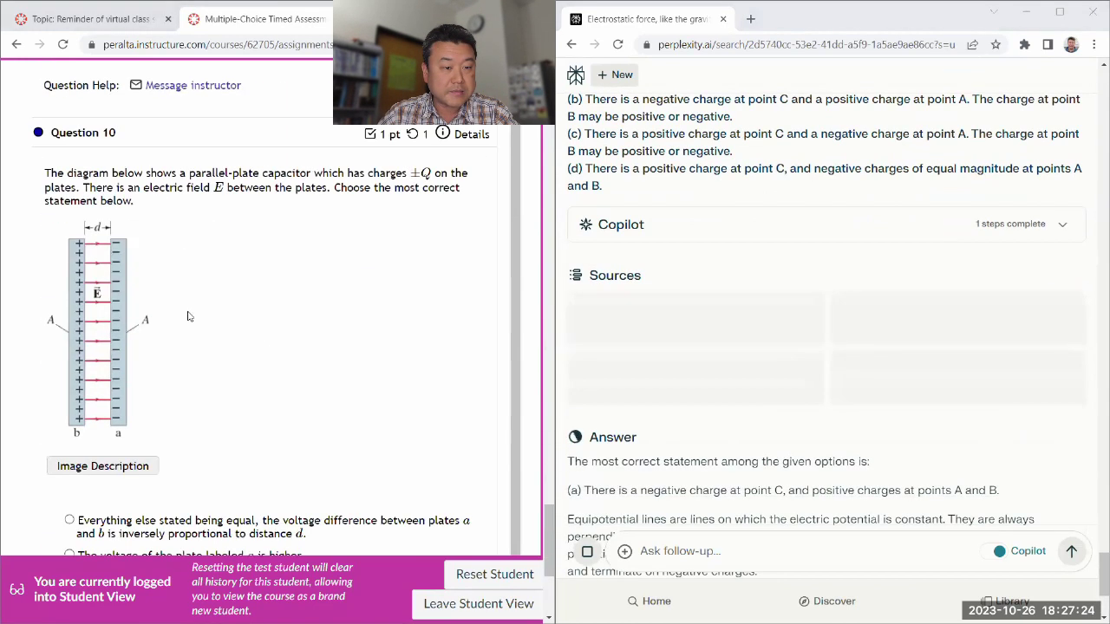
pyautogui.click(108, 471)
pyautogui.moveTo(33, 166); pyautogui.dragTo(346, 441)
pyautogui.scroll(-3, 304, 372)
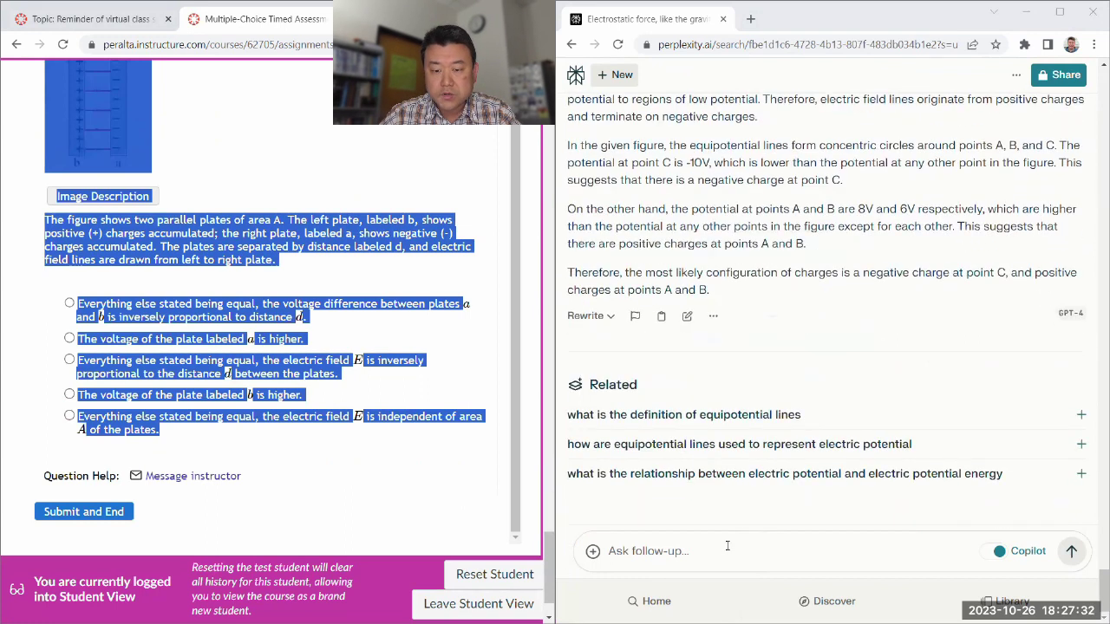
pyautogui.click(715, 551)
pyautogui.hotkey('ctrl', 'v')
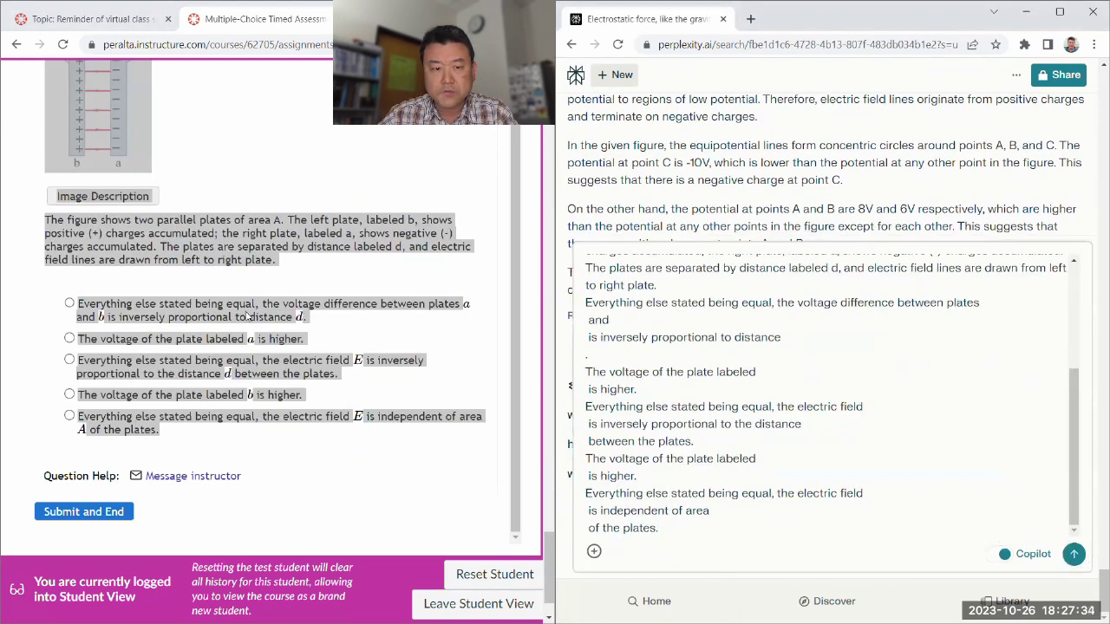
# Step: Compare the pasted Question 10 text with the original for missing symbols and place the text cursor after "charges" in its first line
pyautogui.scroll(3, 248, 316)
pyautogui.click(254, 228)
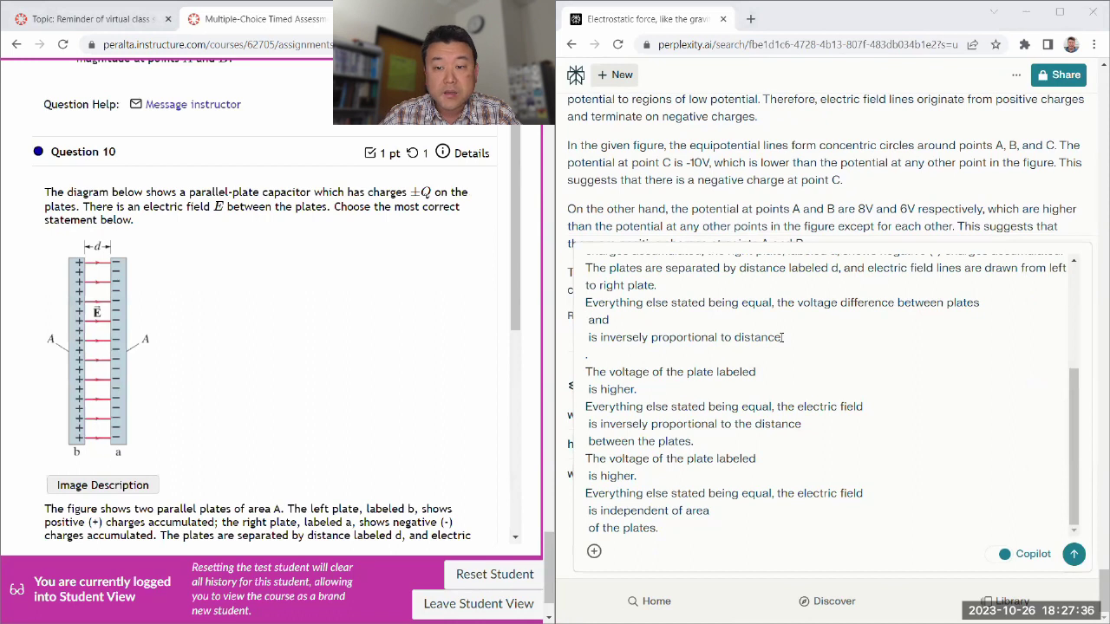
pyautogui.scroll(3, 783, 338)
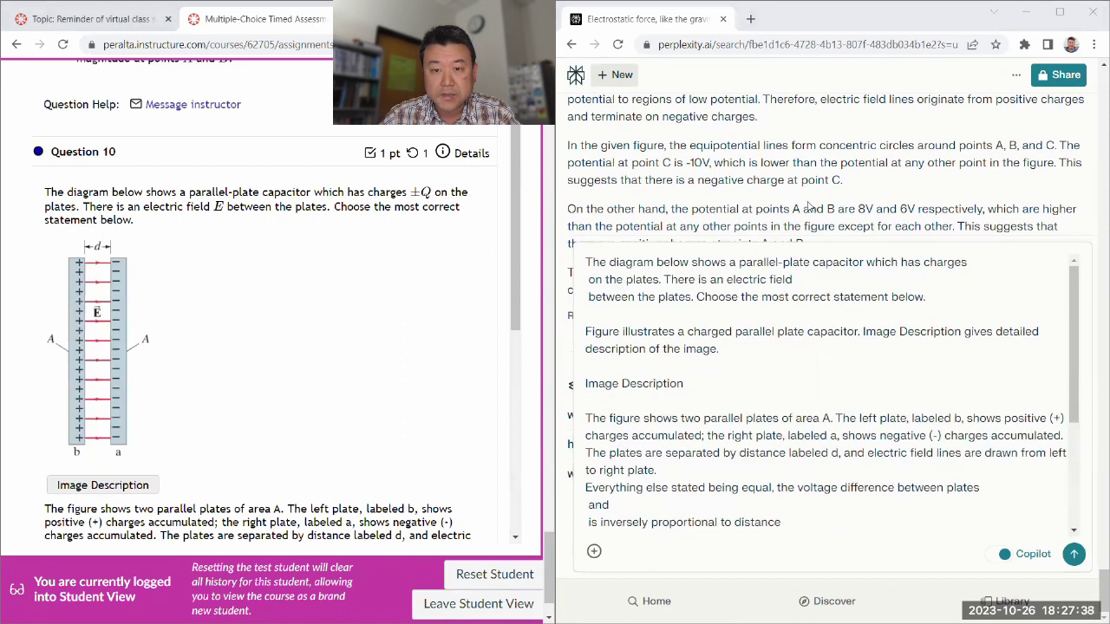
pyautogui.scroll(2, 413, 259)
pyautogui.scroll(-3, 413, 258)
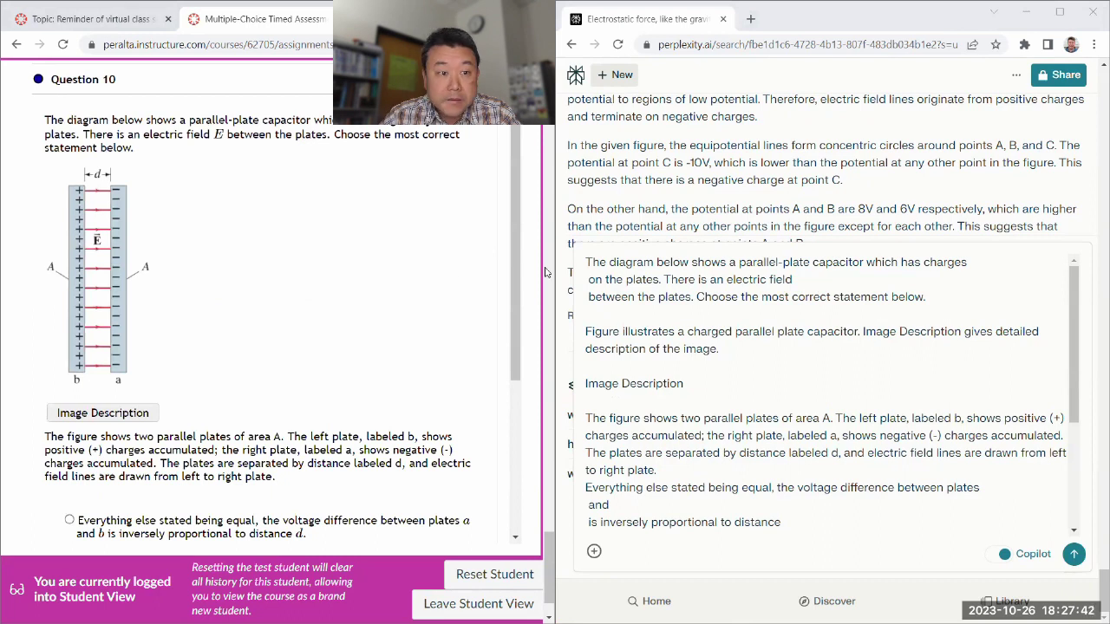
pyautogui.scroll(-3, 953, 278)
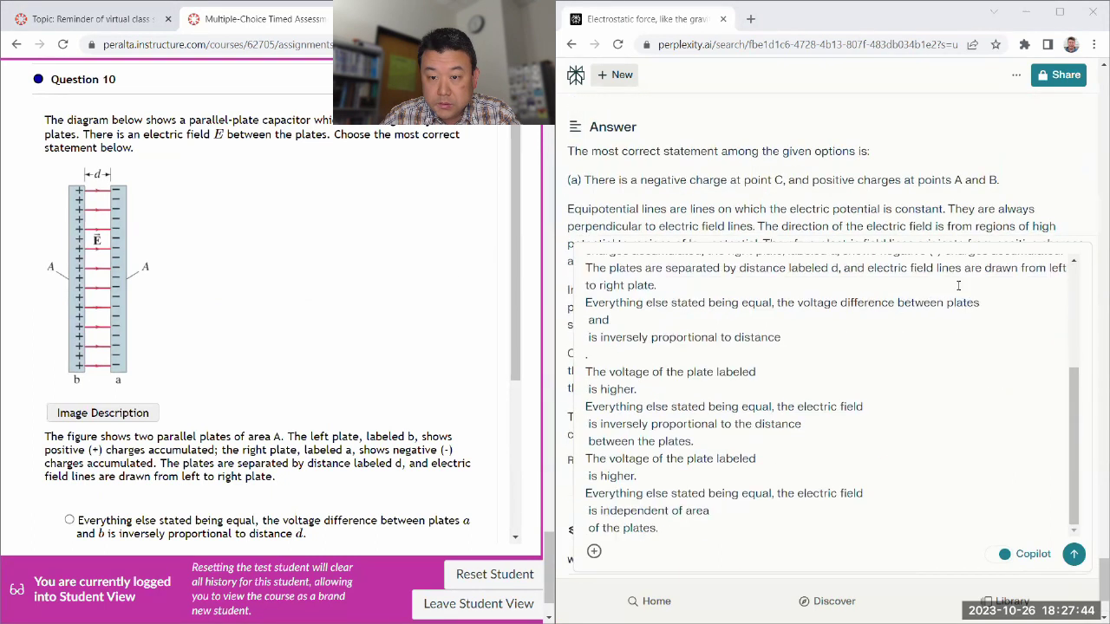
pyautogui.scroll(3, 992, 279)
pyautogui.click(992, 268)
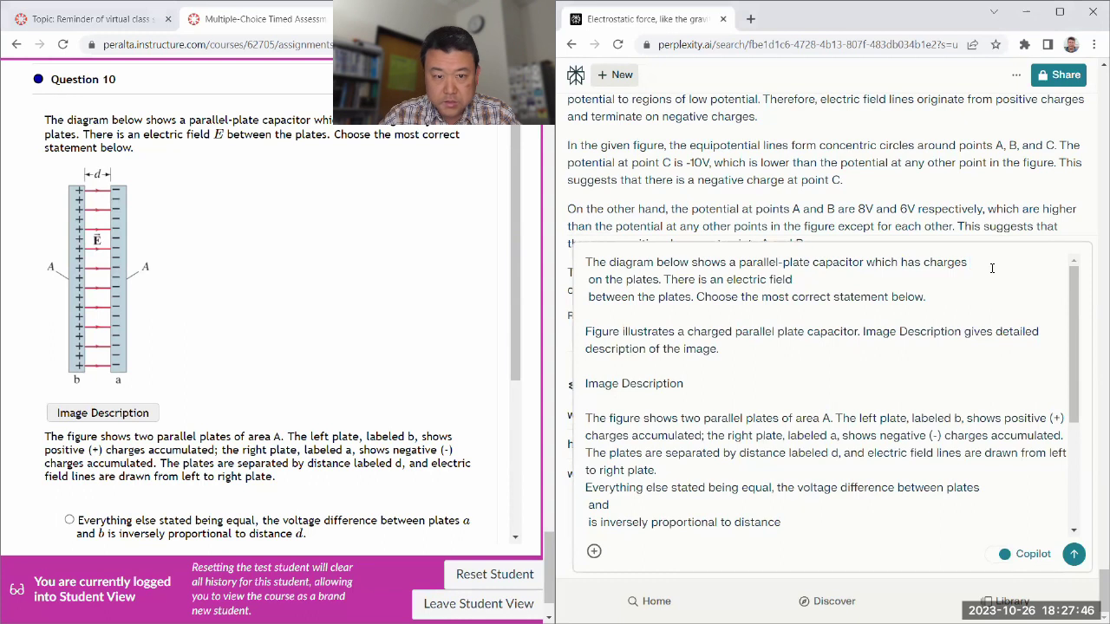
# Step: Restore "+- Q" and "E" in the prompt's opening sentences, join their broken lines, and separate the choices with a blank line
pyautogui.write('+- Q')
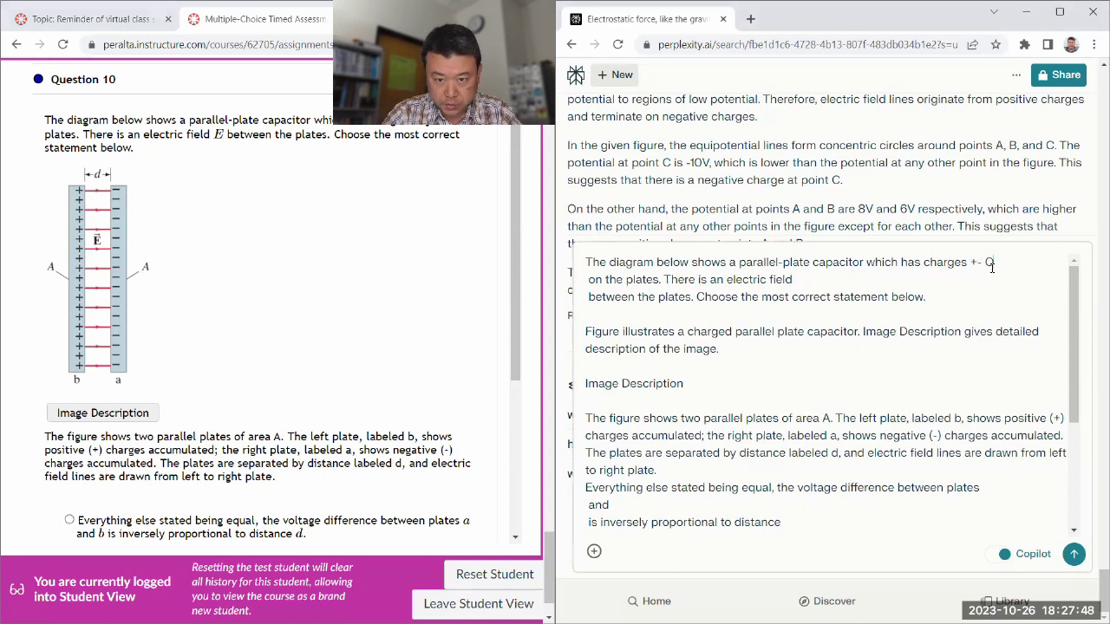
pyautogui.press('Delete')
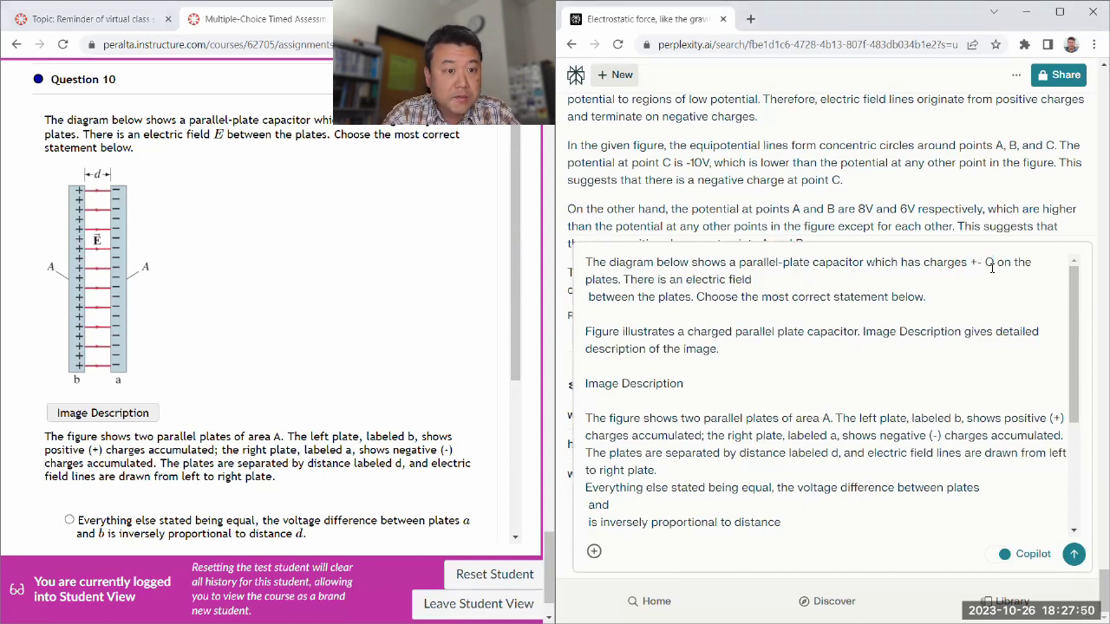
pyautogui.write('E')
pyautogui.press('Delete')
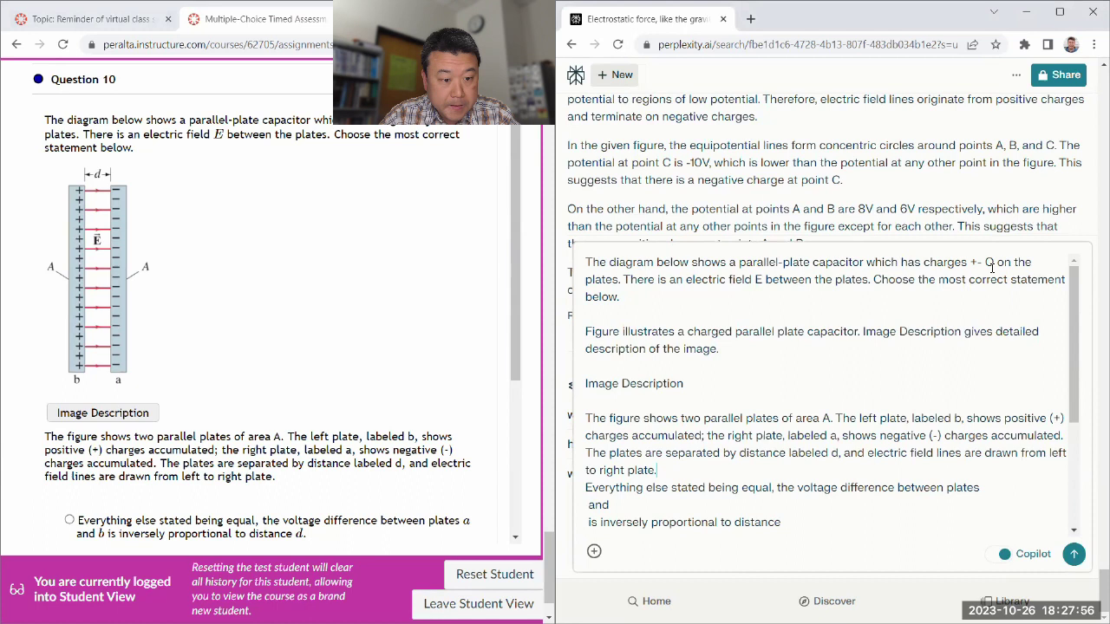
pyautogui.hotkey('shift', 'Return')
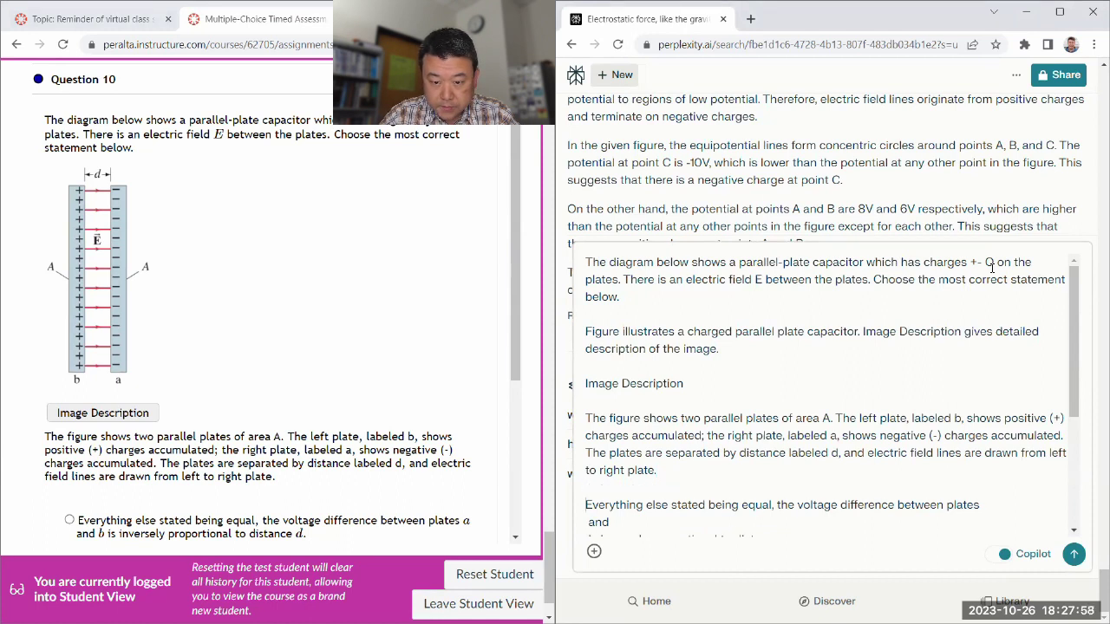
# Step: Label the first choice (a) and restore a, b and d in its voltage-difference statement, joining the broken lines
pyautogui.scroll(-3, 586, 367)
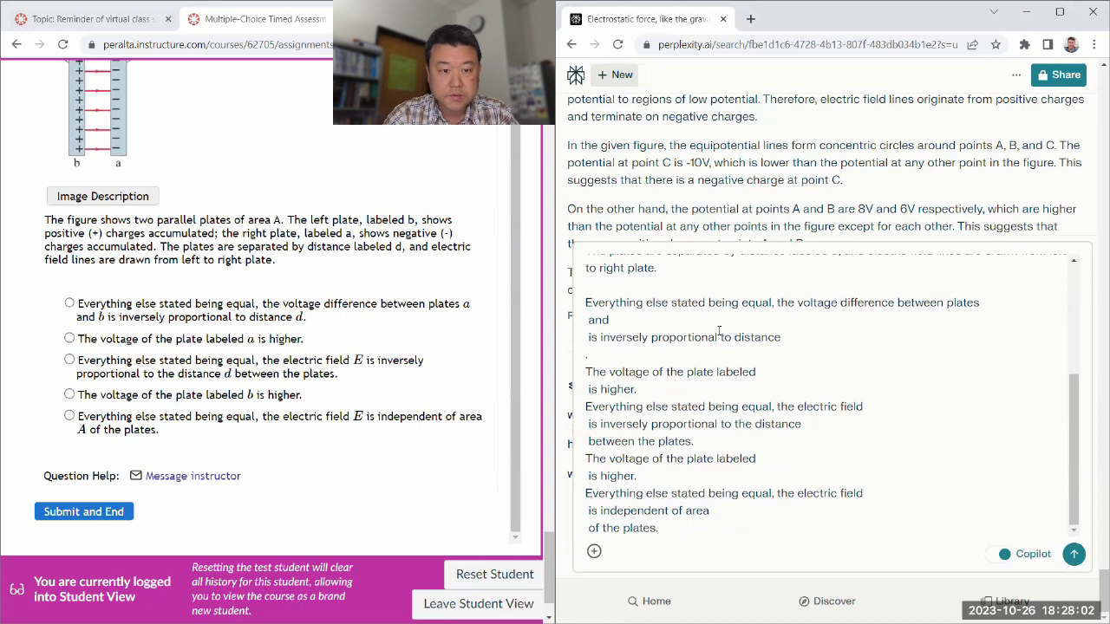
pyautogui.write('(a) ')
pyautogui.write('a')
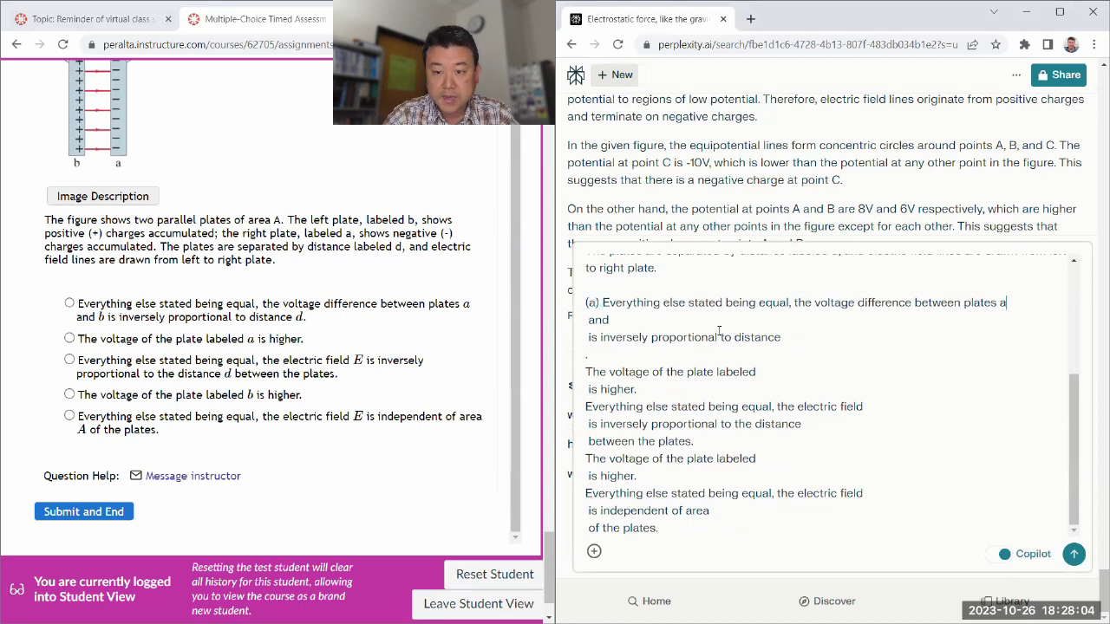
pyautogui.press('Delete')
pyautogui.press('Down')
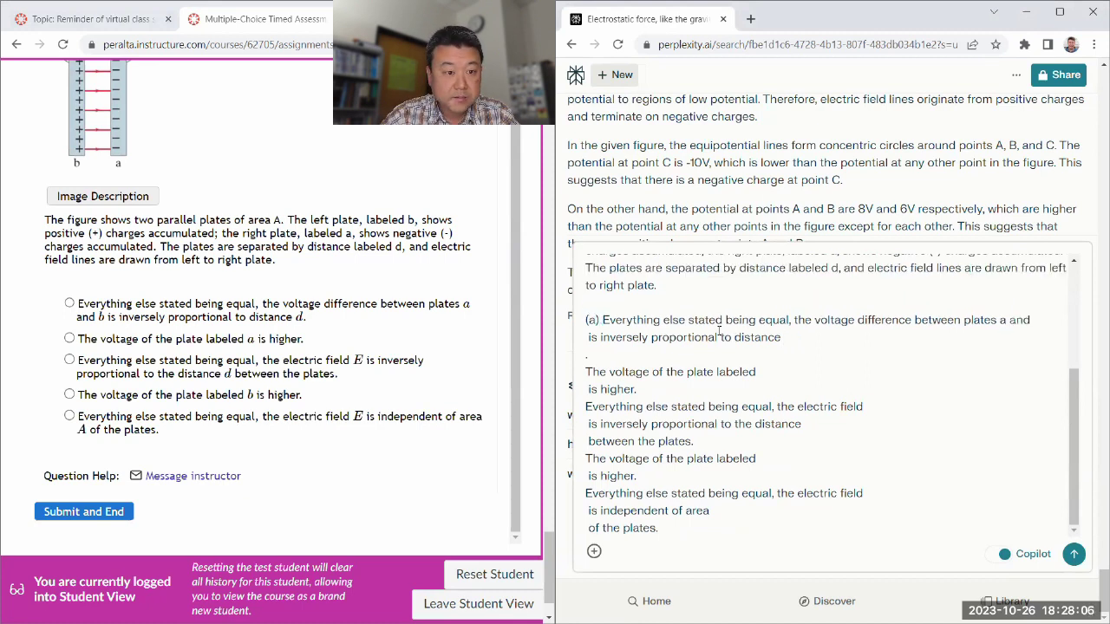
pyautogui.write('b')
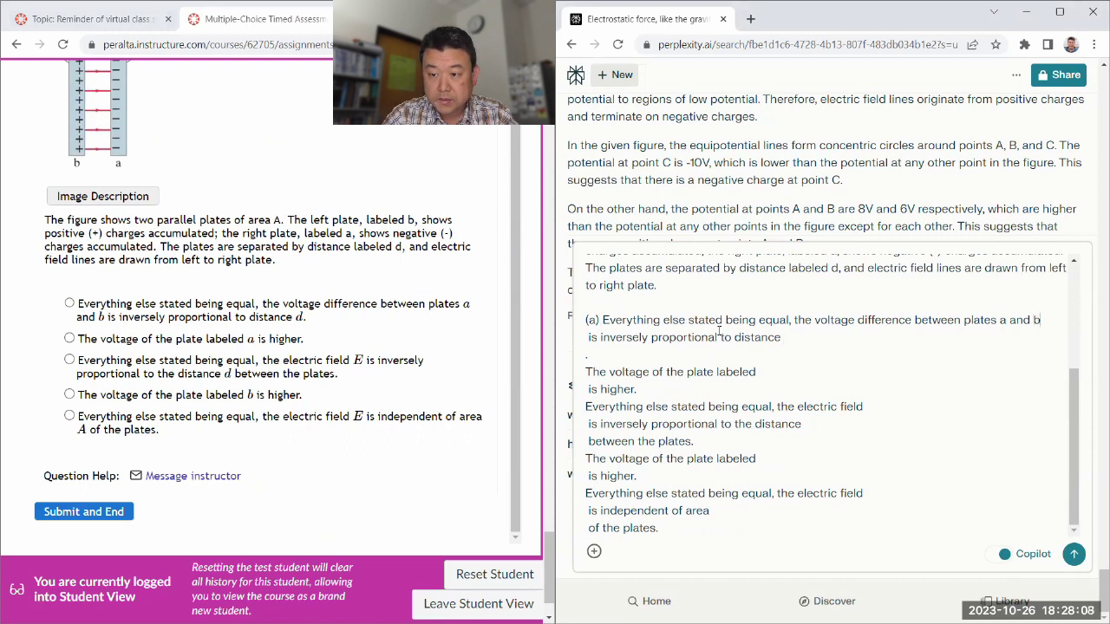
pyautogui.press('Delete')
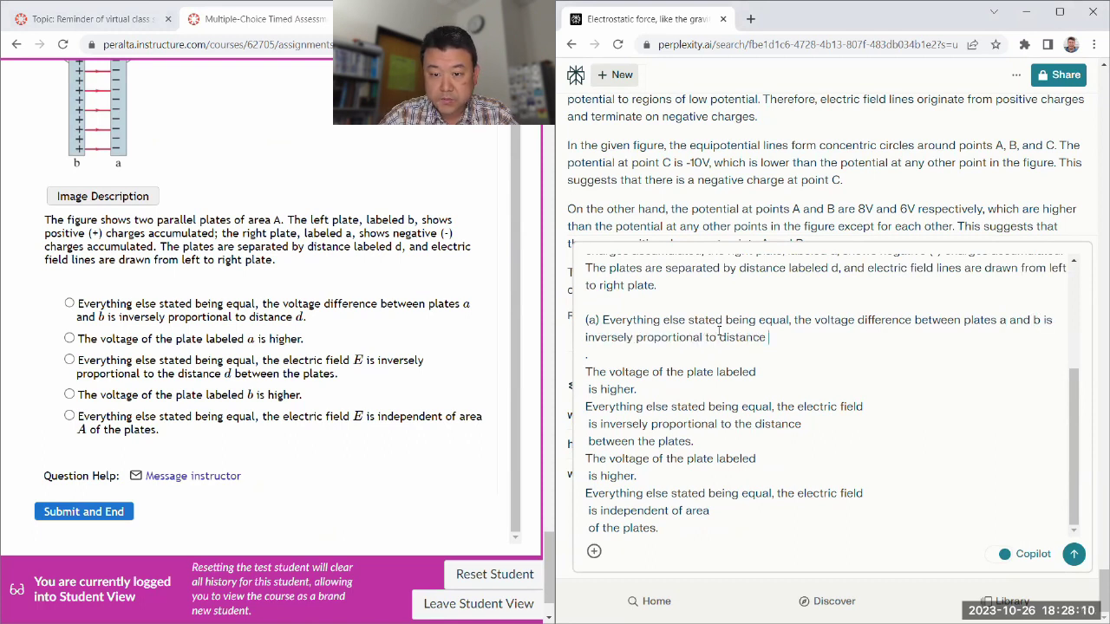
pyautogui.write('d')
pyautogui.press('Delete')
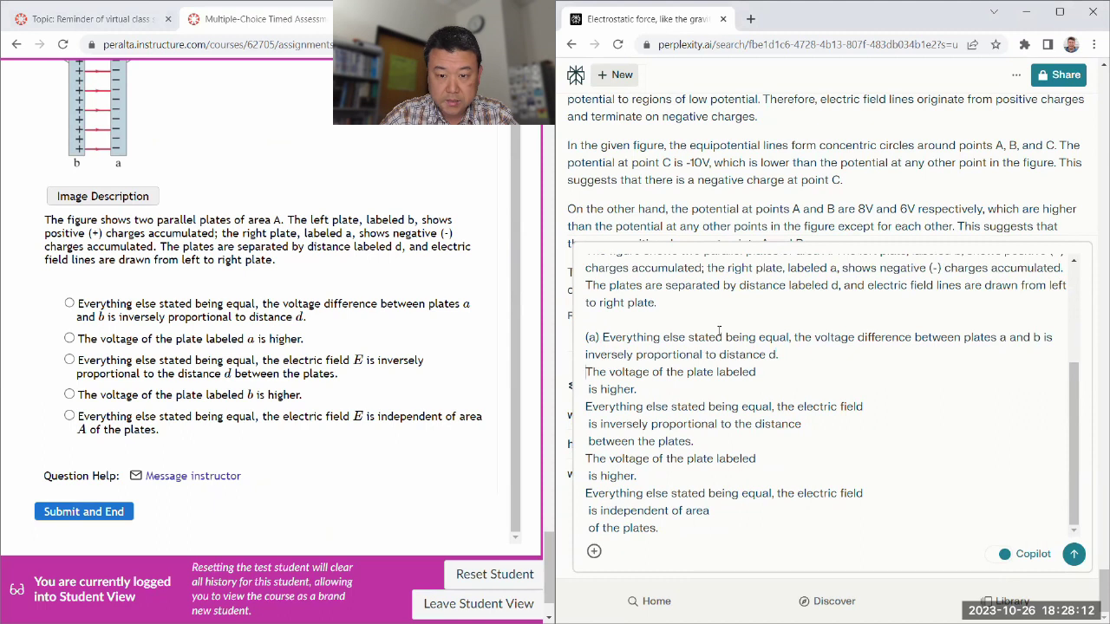
# Step: Label the second choice (b) and restore plate label a in its statement, joining the broken line
pyautogui.write('(b) ')
pyautogui.write(' a')
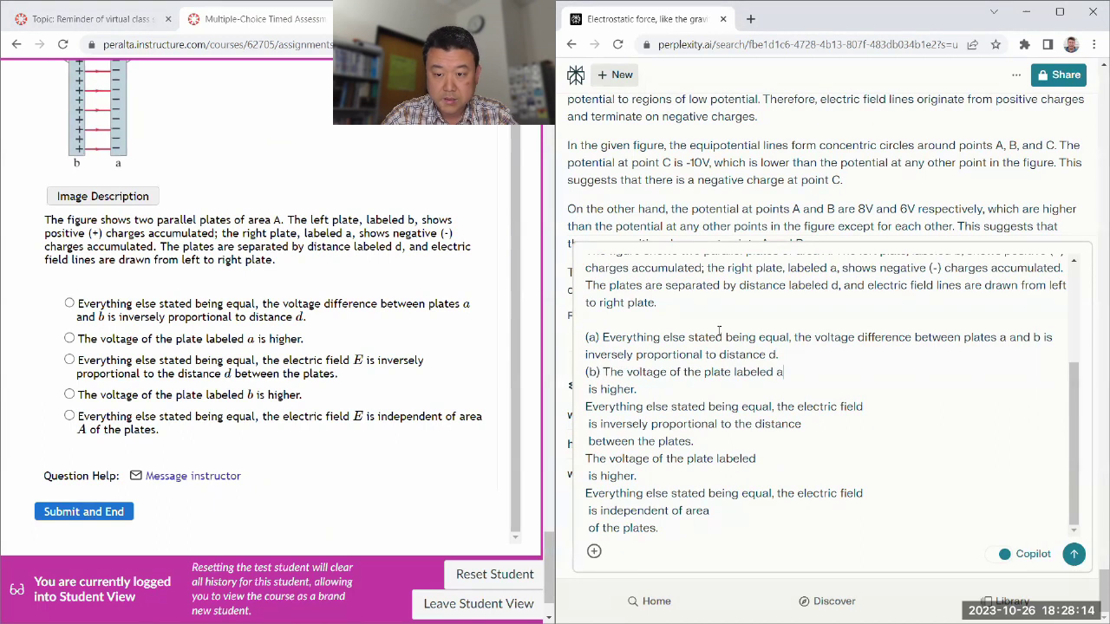
pyautogui.press('Delete')
# Step: Label the third choice (c) and restore E and d in its inverse-proportionality statement, joining the broken lines
pyautogui.press('Down')
pyautogui.press('Home')
pyautogui.write('(c) ')
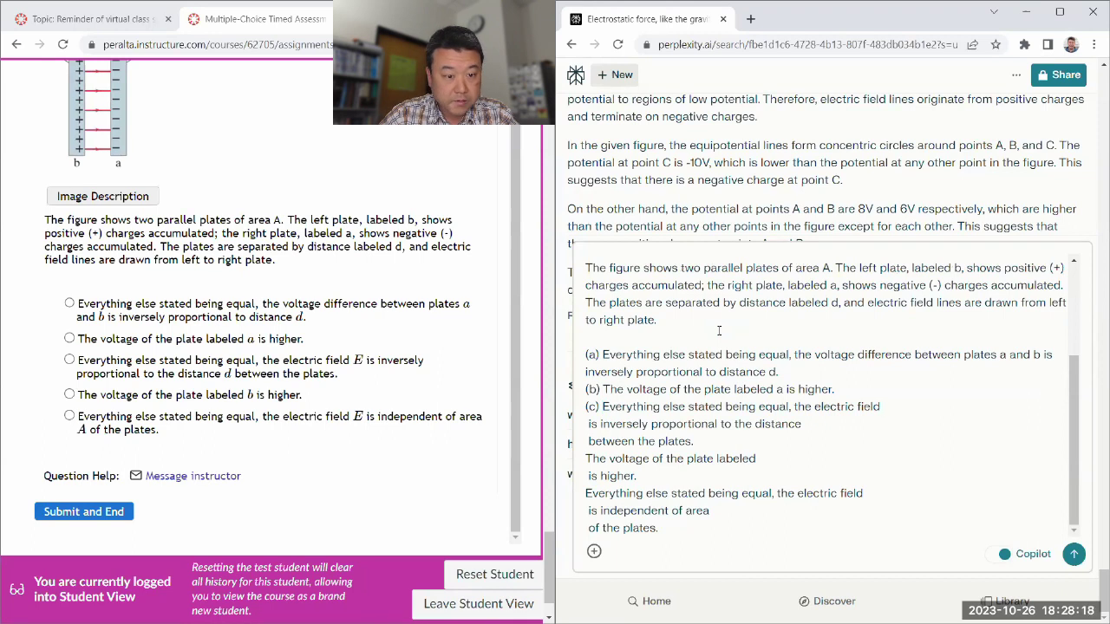
pyautogui.write('E')
pyautogui.press('Delete')
pyautogui.press('End')
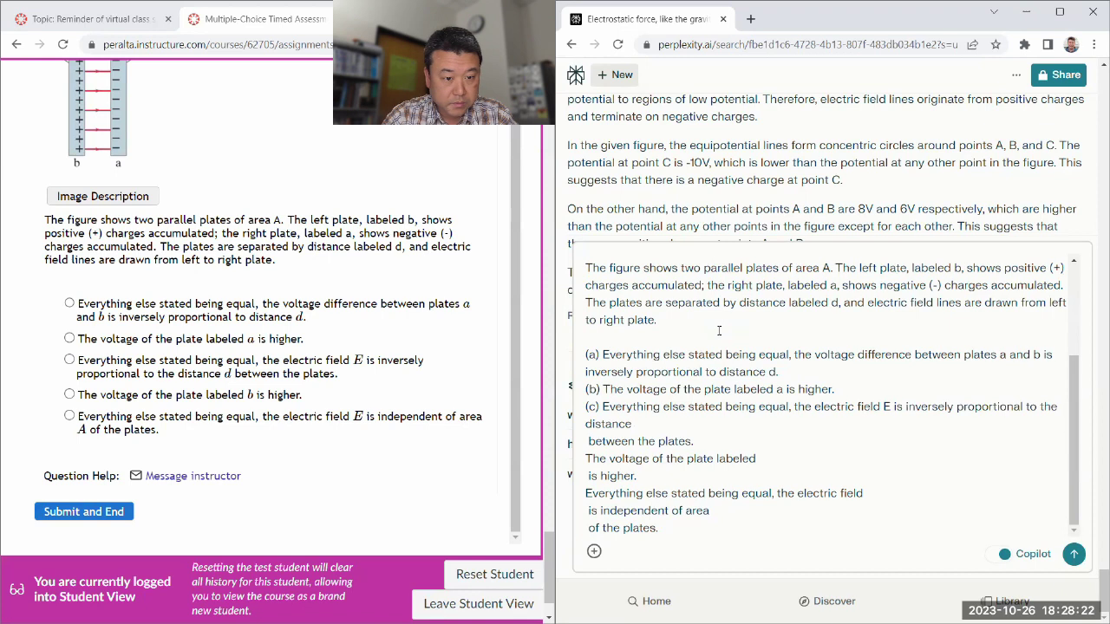
pyautogui.write('d')
pyautogui.press('Delete')
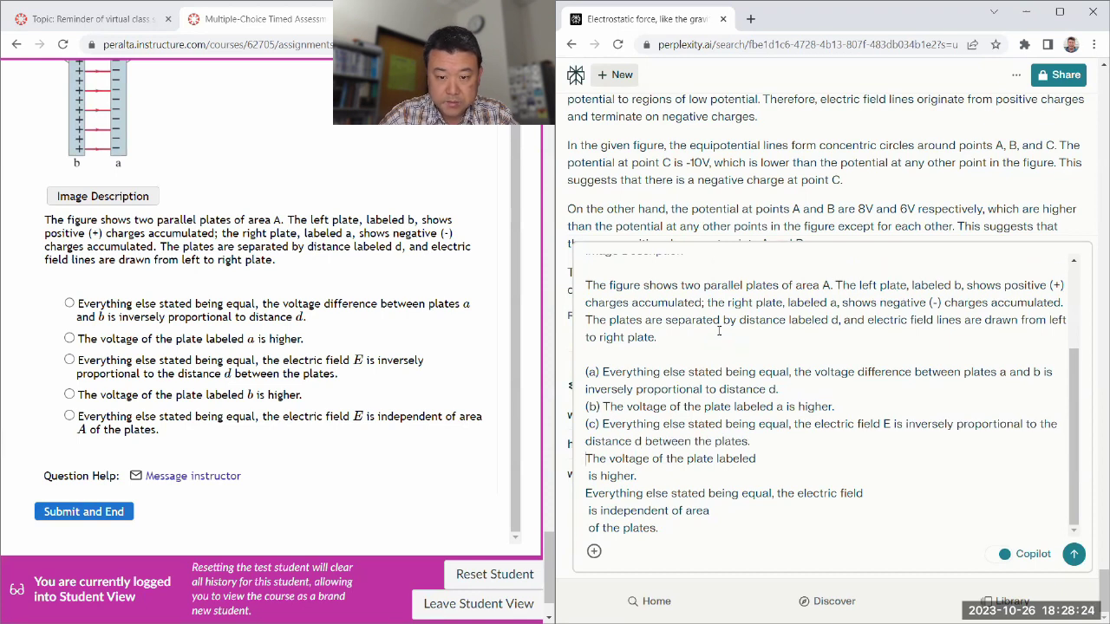
# Step: Label the fourth choice (d) and restore plate label b in its statement, joining the broken line
pyautogui.write('(d) ')
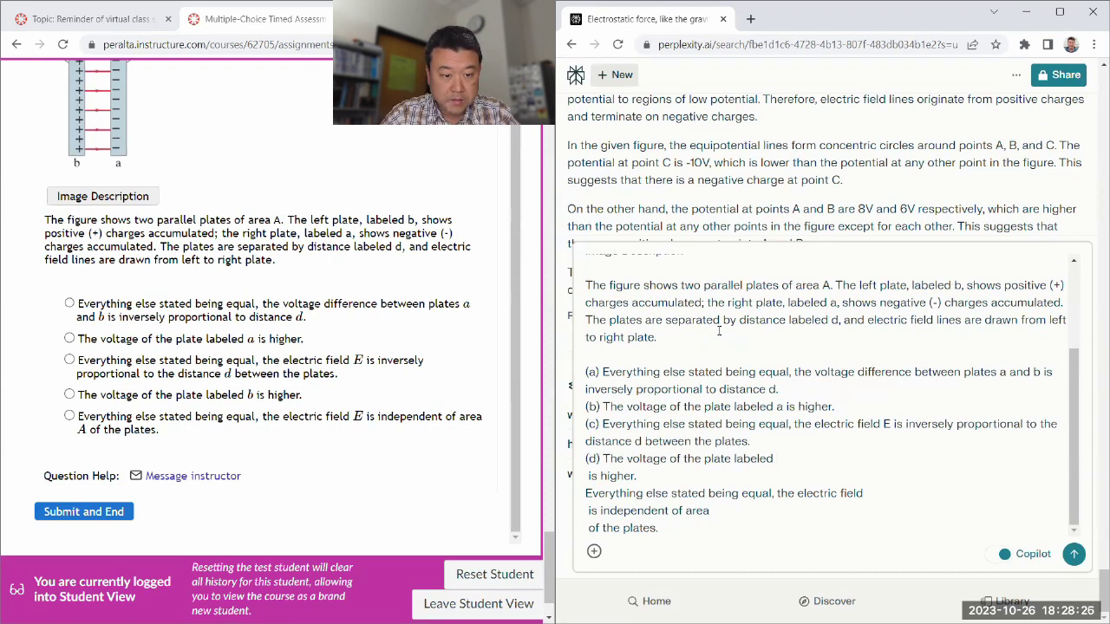
pyautogui.write(' b')
pyautogui.press('Delete')
# Step: Label the fifth choice (e) and restore E and A in its area-independence statement, joining the broken lines
pyautogui.write('(e) ')
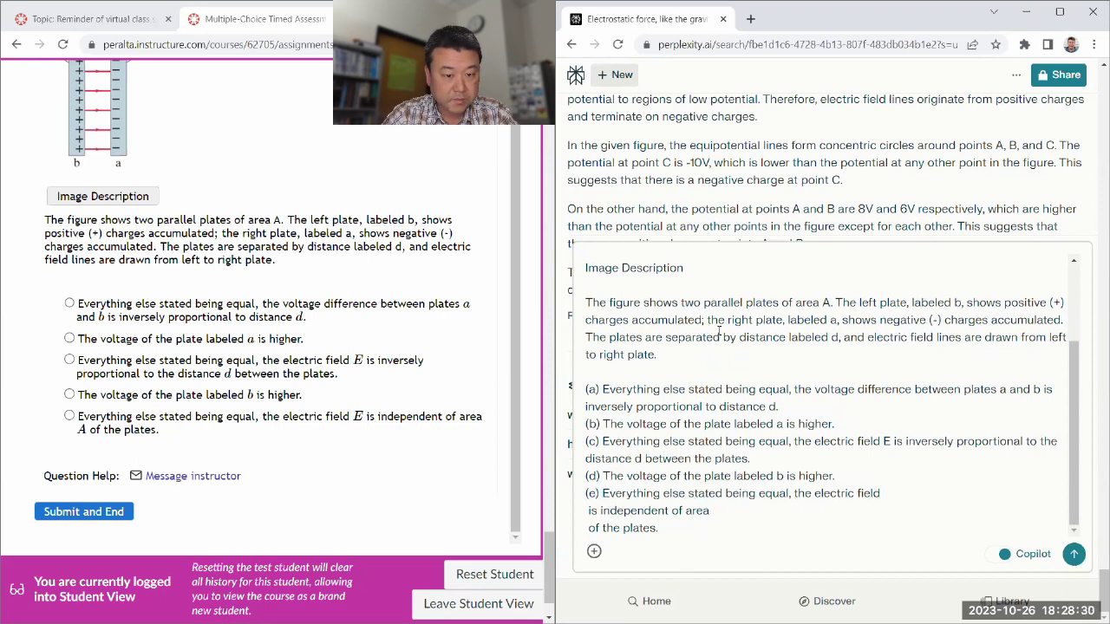
pyautogui.write('E')
pyautogui.press('Delete')
pyautogui.write('A')
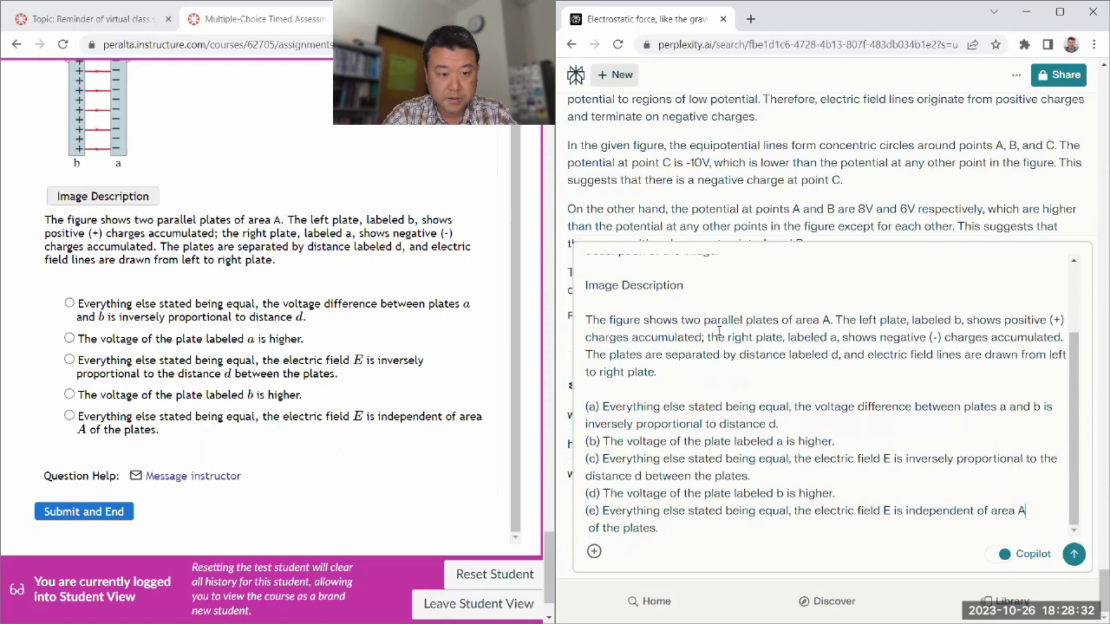
pyautogui.press('Delete')
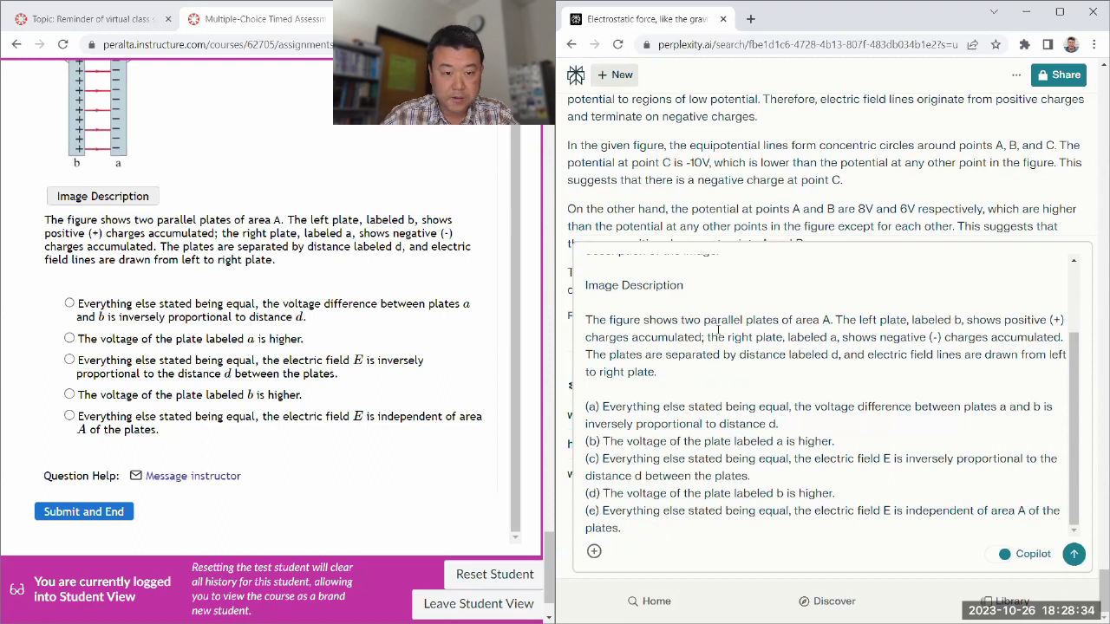
# Step: Submit the Question 10 prompt to Perplexity, skip Copilot's clarifying options, and answer that E is independent of area A of the plates
pyautogui.click(1074, 553)
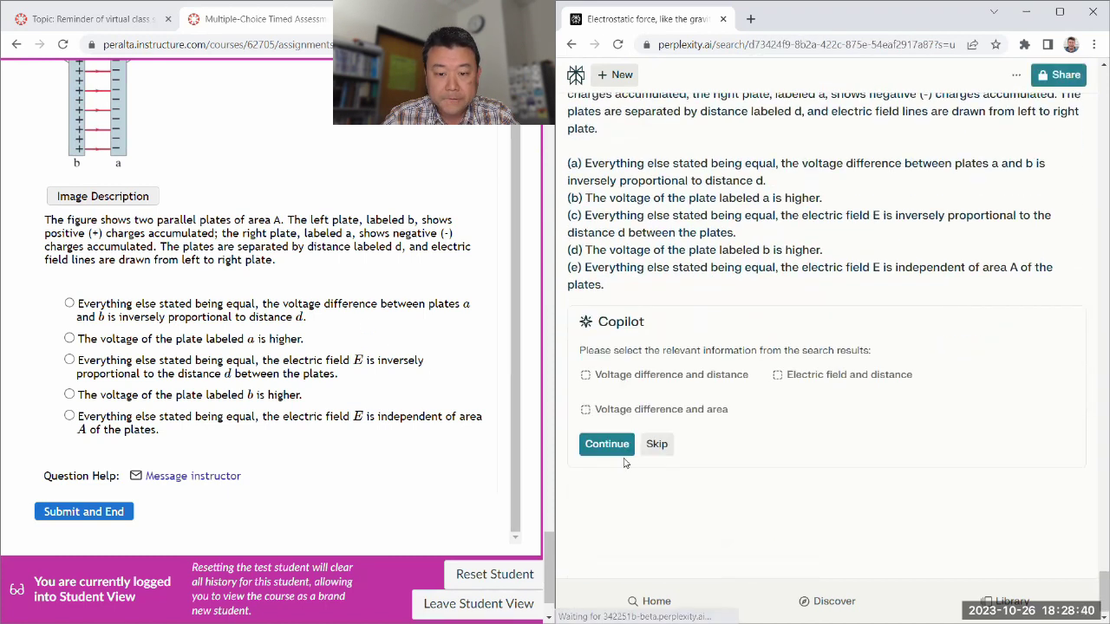
pyautogui.click(659, 445)
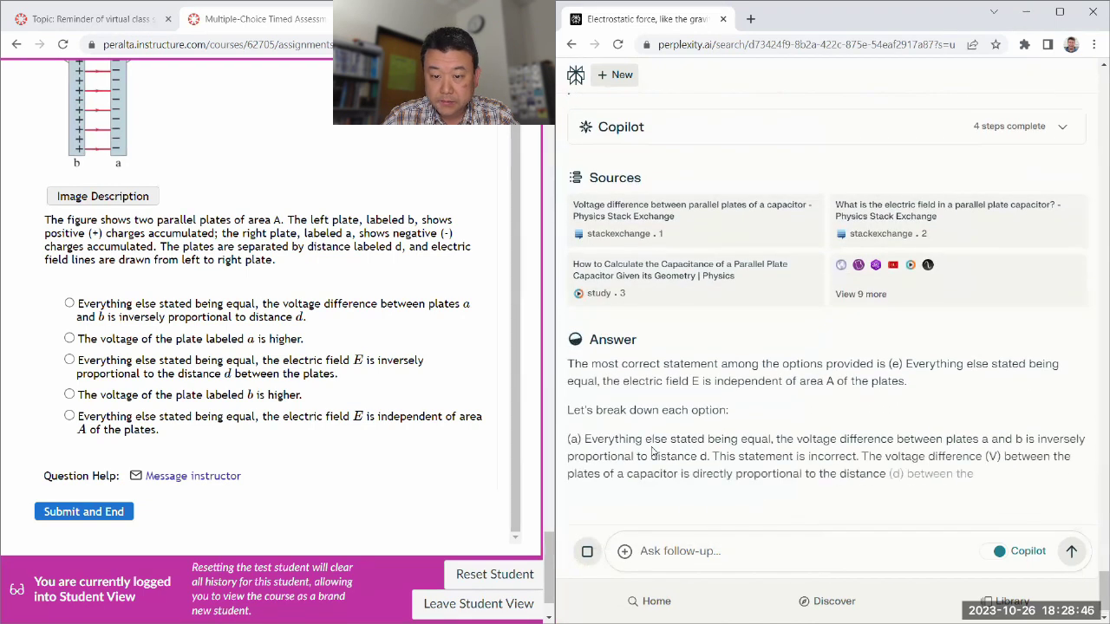
pyautogui.click(531, 453)
pyautogui.scroll(10, 530, 452)
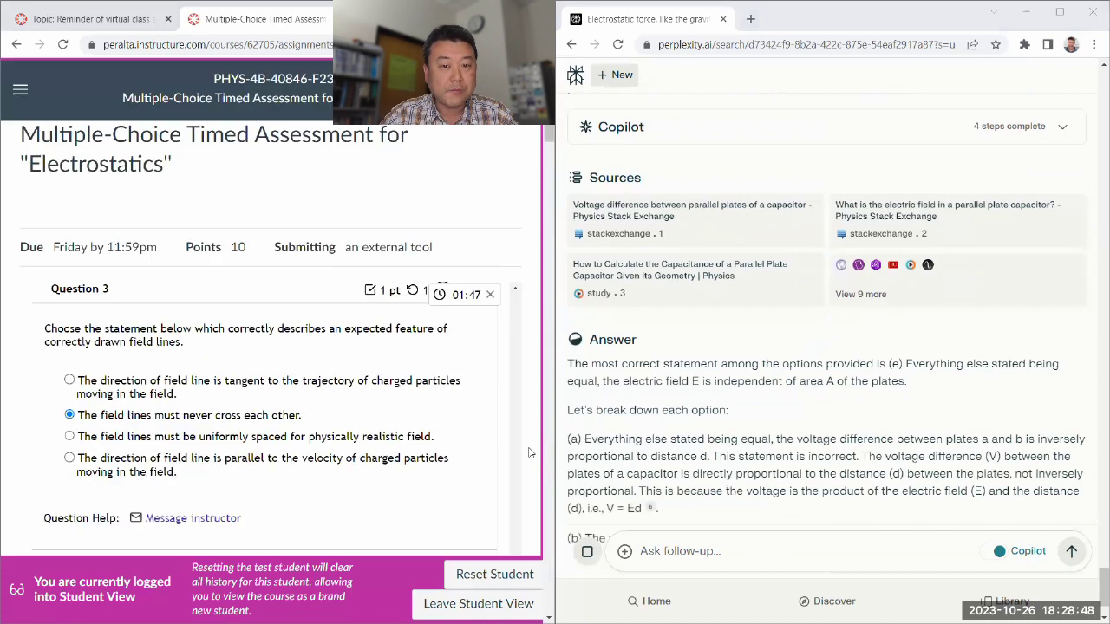
pyautogui.scroll(-8, 531, 452)
pyautogui.scroll(-2, 529, 453)
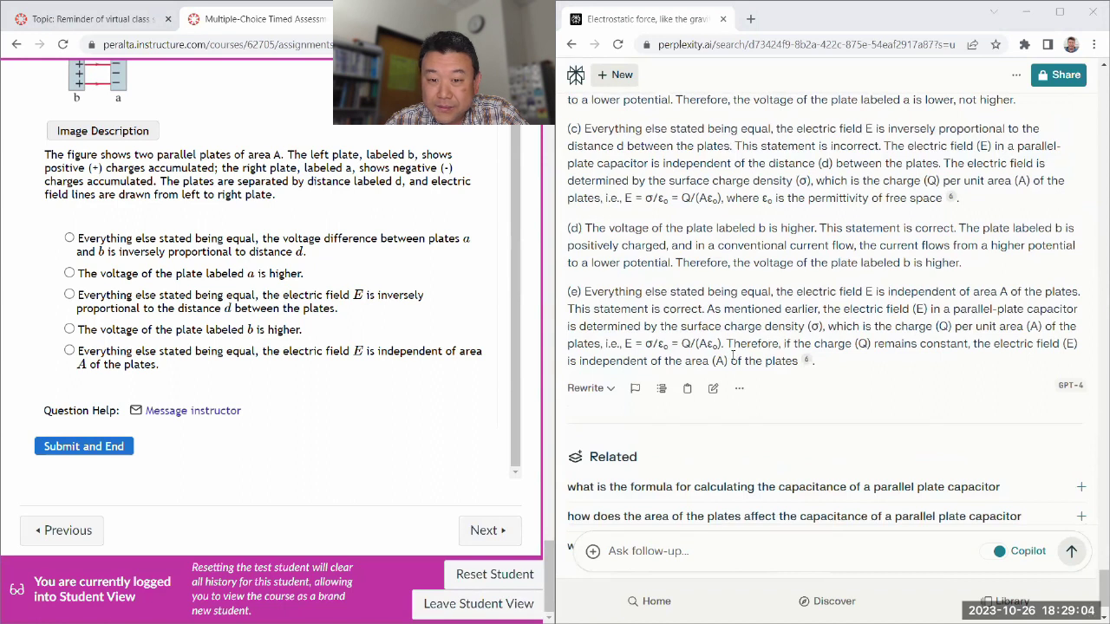
pyautogui.scroll(3, 732, 355)
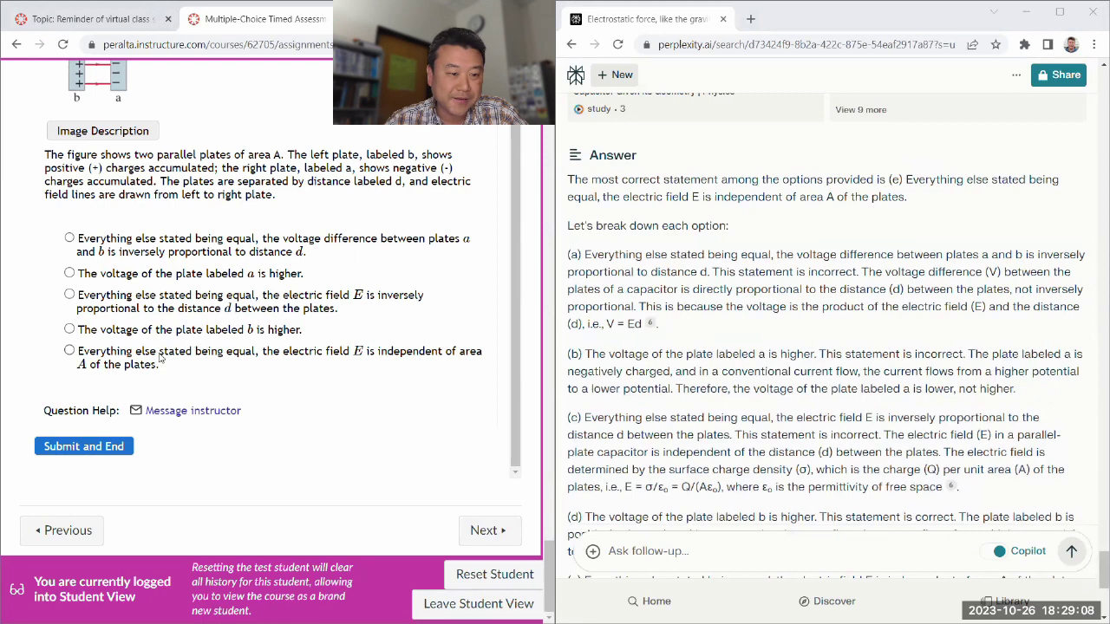
pyautogui.click(70, 351)
# Step: Look back through the assessment to Question 1 on dipole field lines and check the answered count and remaining time
pyautogui.scroll(10, 280, 182)
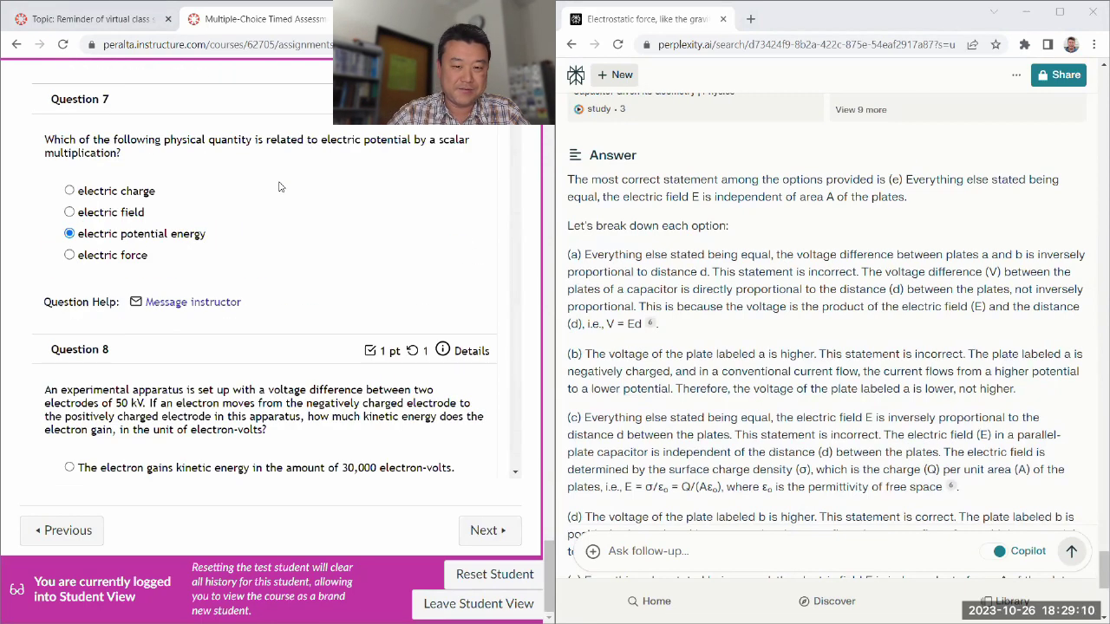
pyautogui.scroll(10, 321, 259)
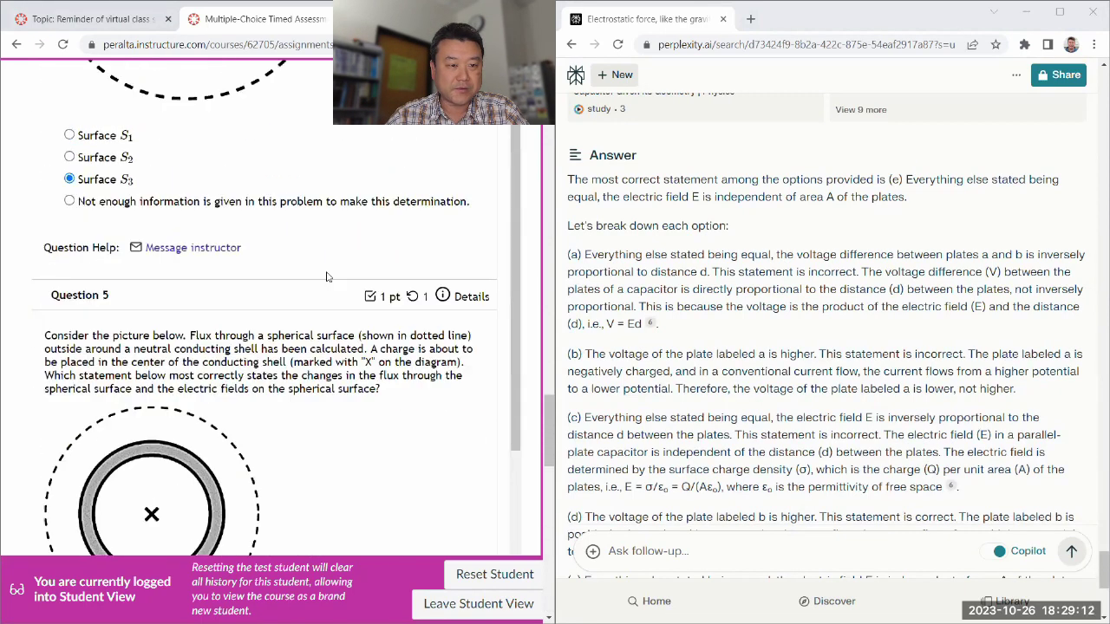
pyautogui.scroll(5, 309, 307)
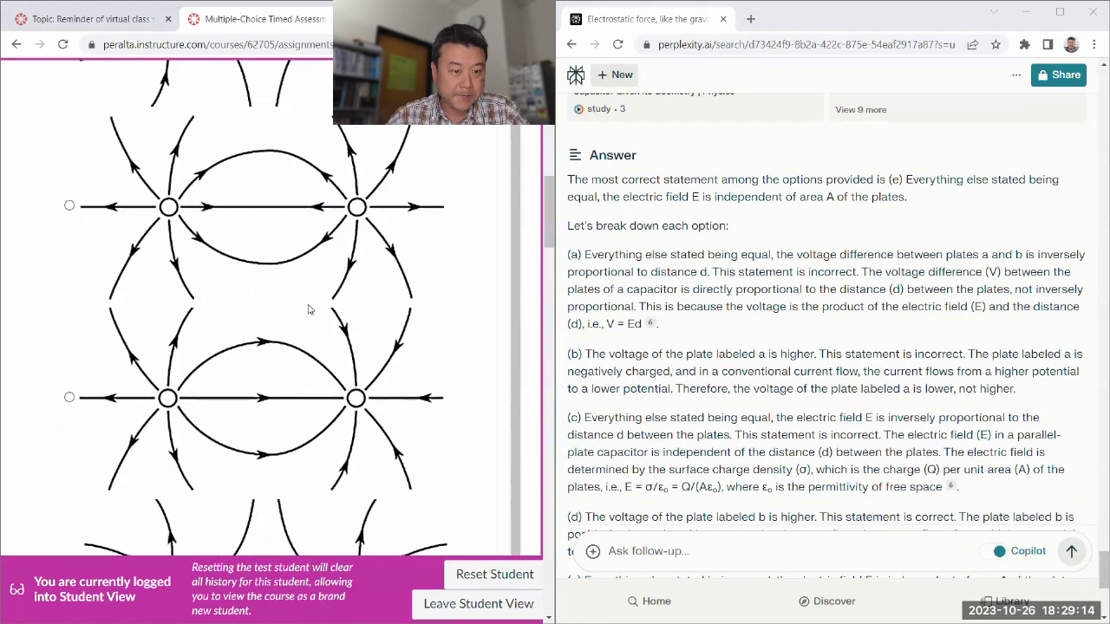
pyautogui.moveTo(43, 238); pyautogui.dragTo(150, 253)
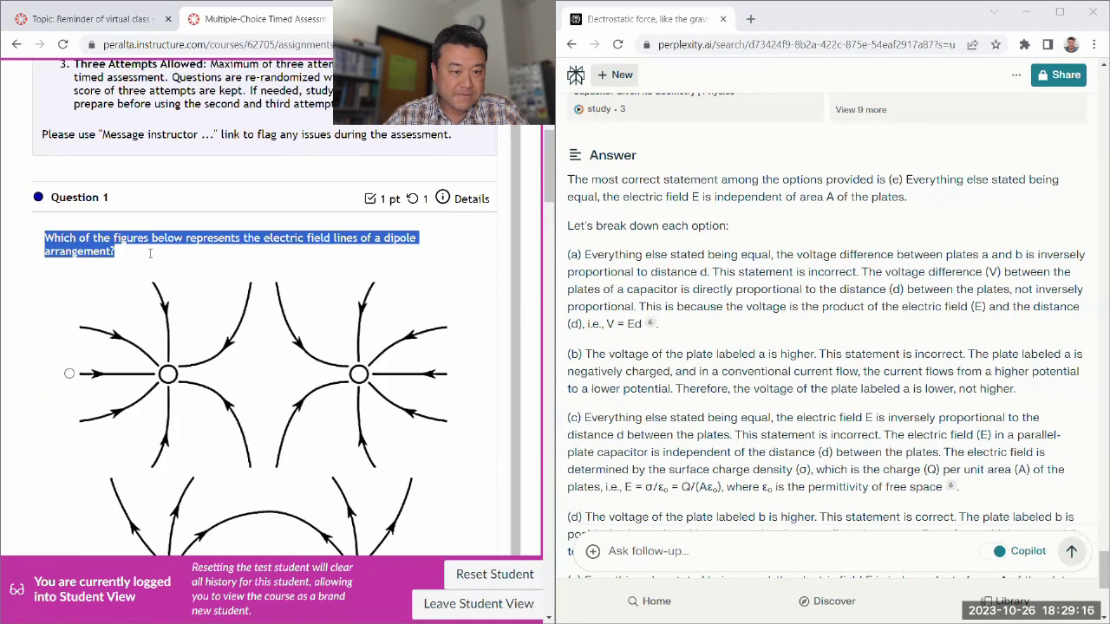
pyautogui.scroll(5, 296, 167)
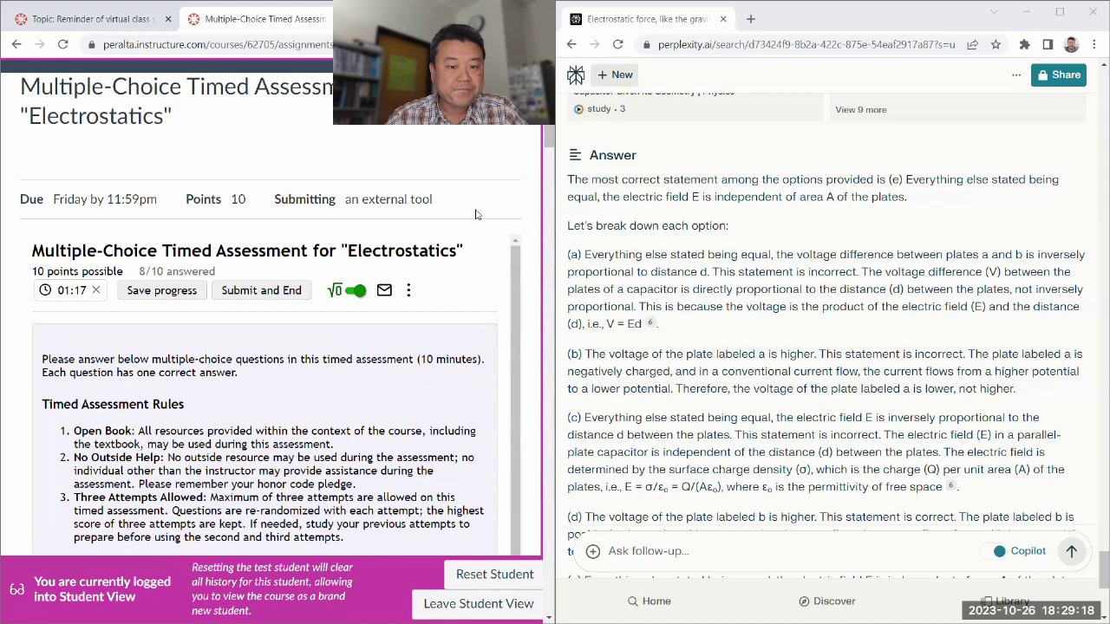
pyautogui.scroll(-3, 459, 321)
pyautogui.scroll(-1, 457, 321)
pyautogui.scroll(1, 457, 321)
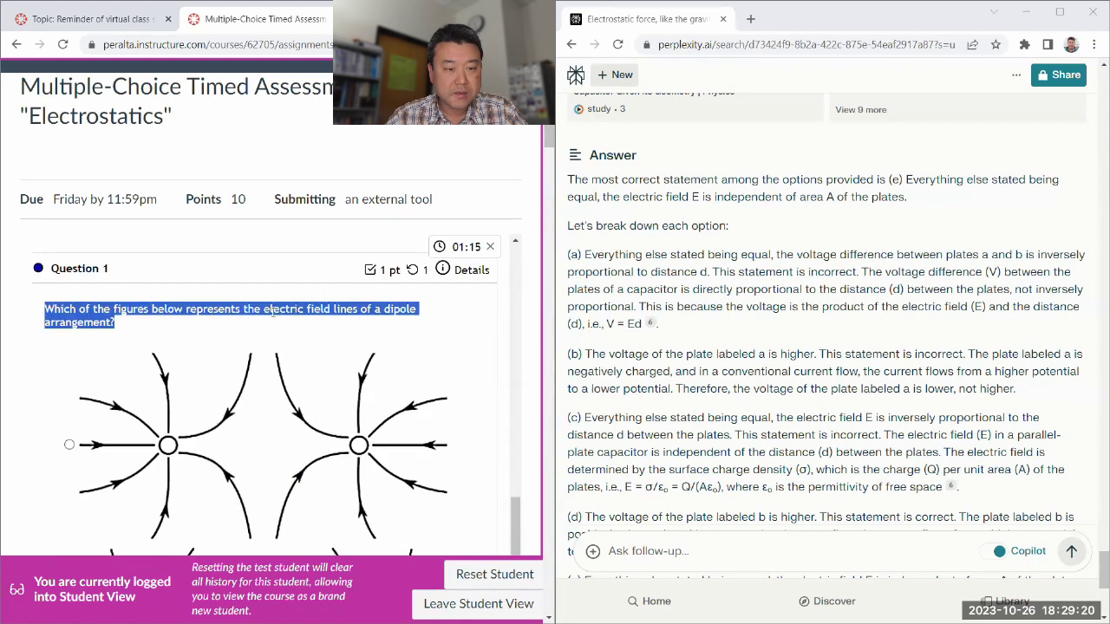
# Step: Copy Question 1 with its four field-line figure choices and paste it into the Perplexity follow-up field
pyautogui.click(22, 319)
pyautogui.tripleClick(42, 310)
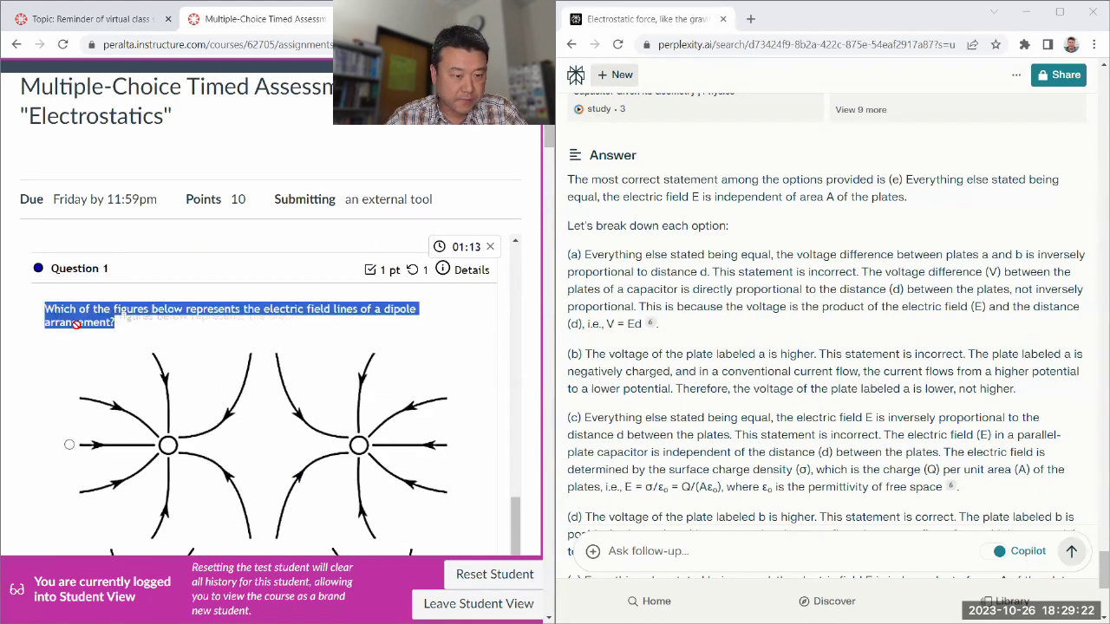
pyautogui.click(55, 308)
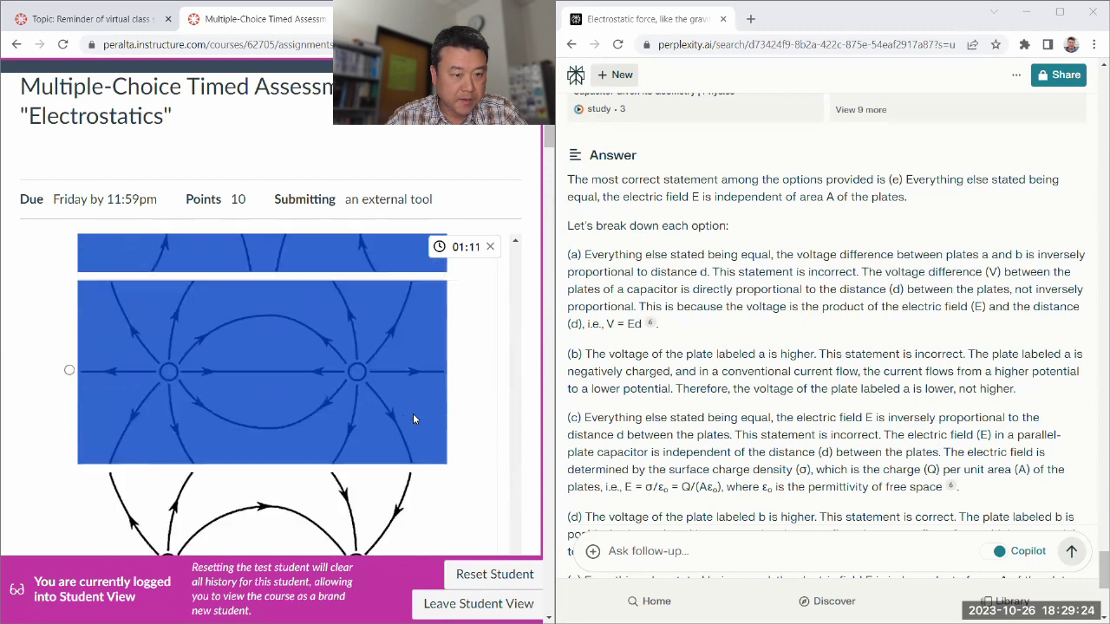
pyautogui.scroll(-3, 414, 420)
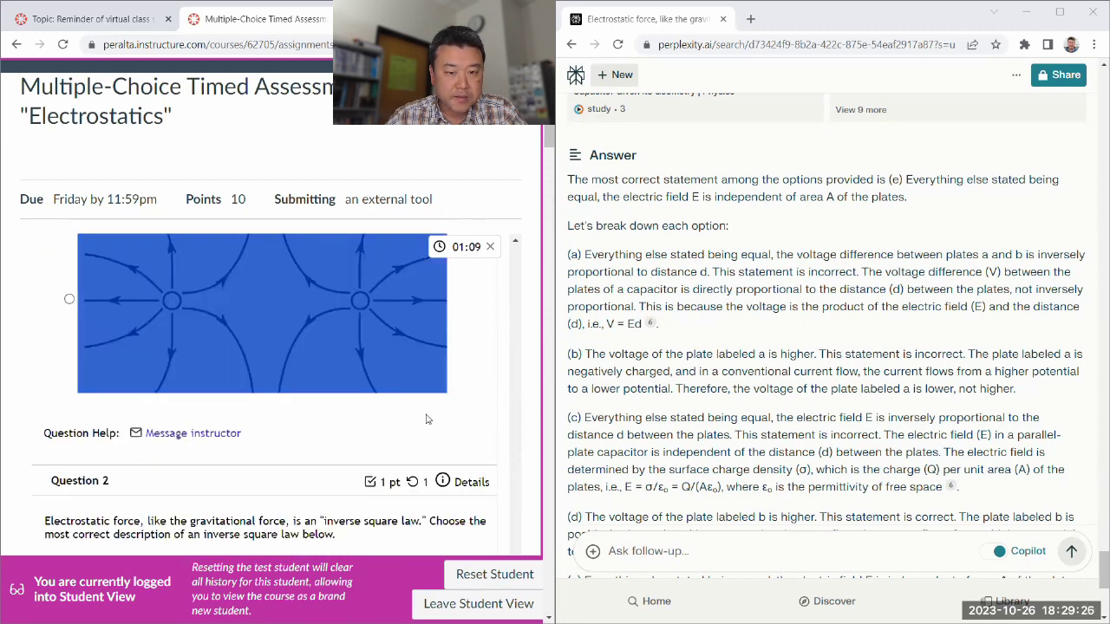
pyautogui.tripleClick(426, 421)
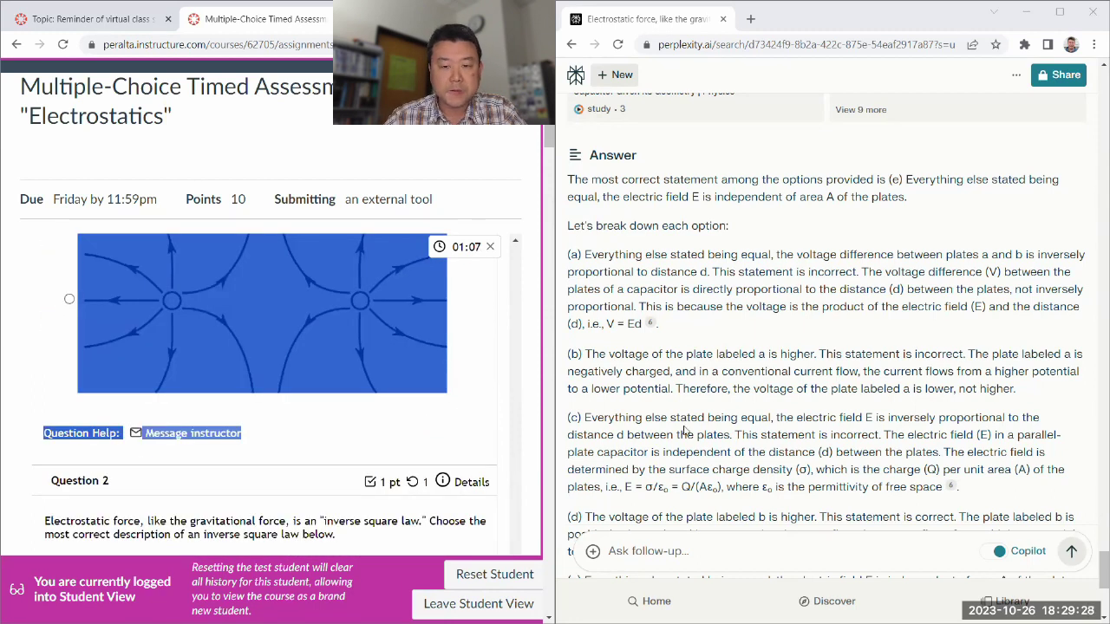
pyautogui.scroll(-4, 689, 429)
pyautogui.click(663, 551)
pyautogui.hotkey('ctrl', 'v')
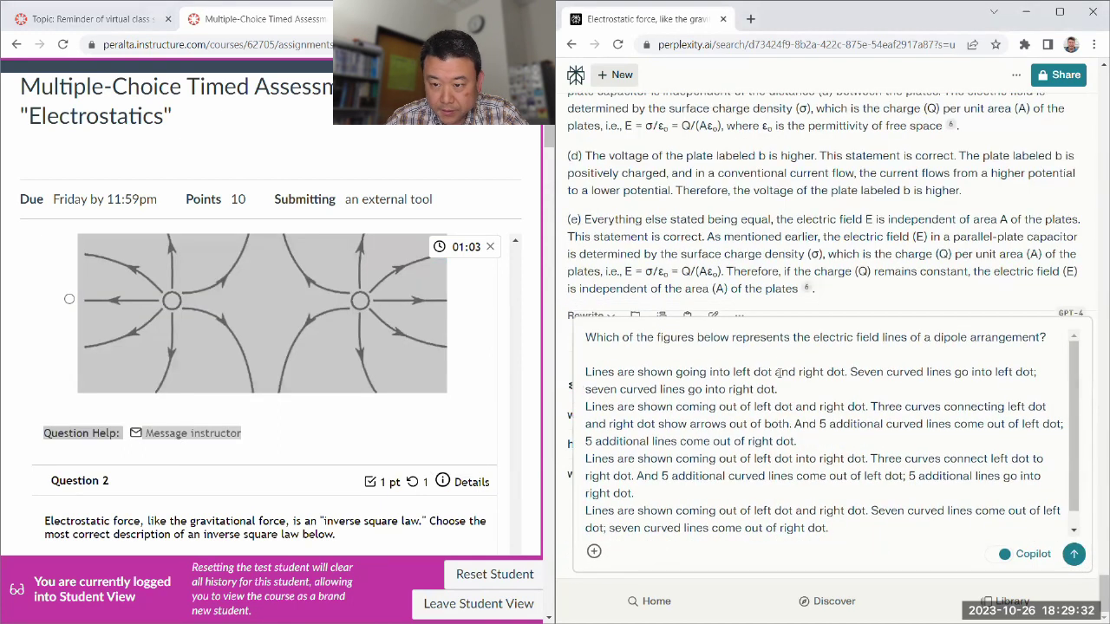
pyautogui.press('Up')
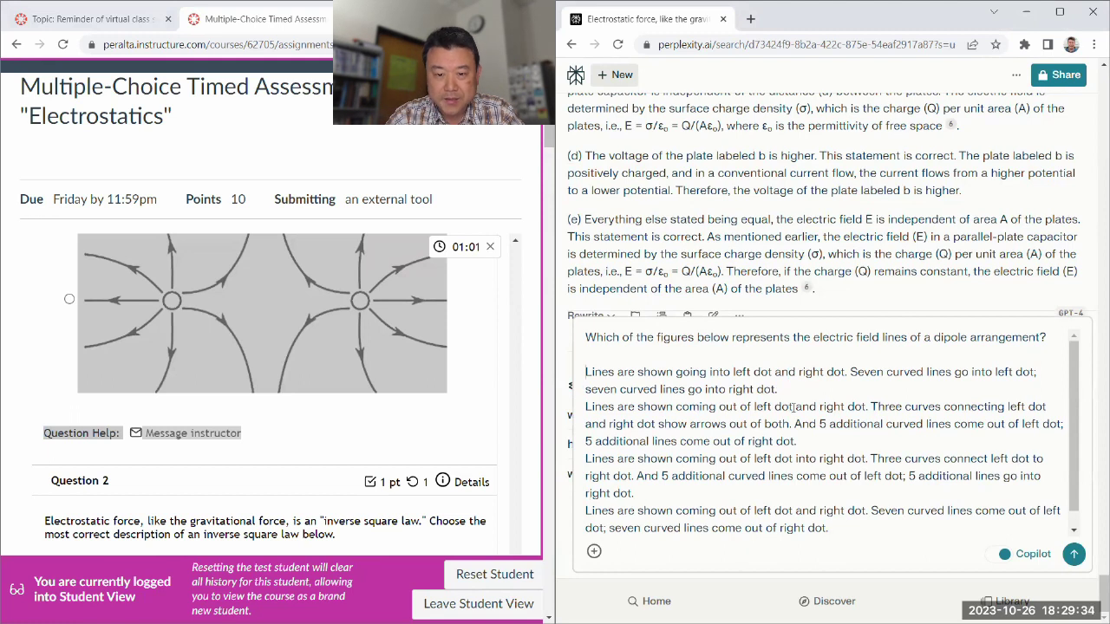
# Step: Label the four field-line choices (a) through (d) in the Question 1 prompt and delete the leftover Question Help line
pyautogui.write('(a) ')
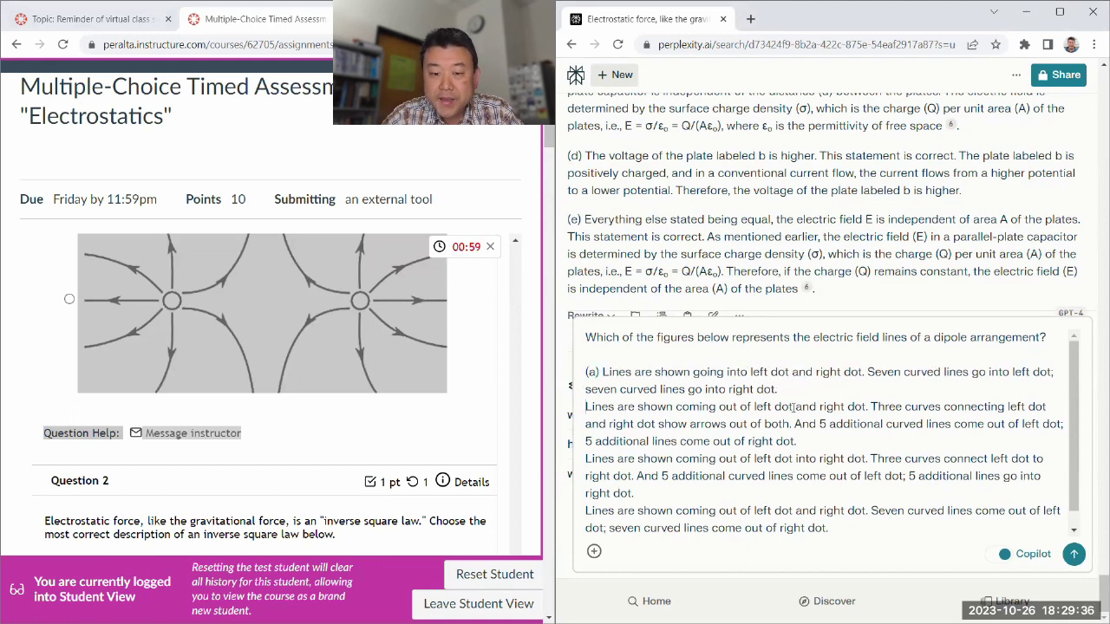
pyautogui.write('(b) ')
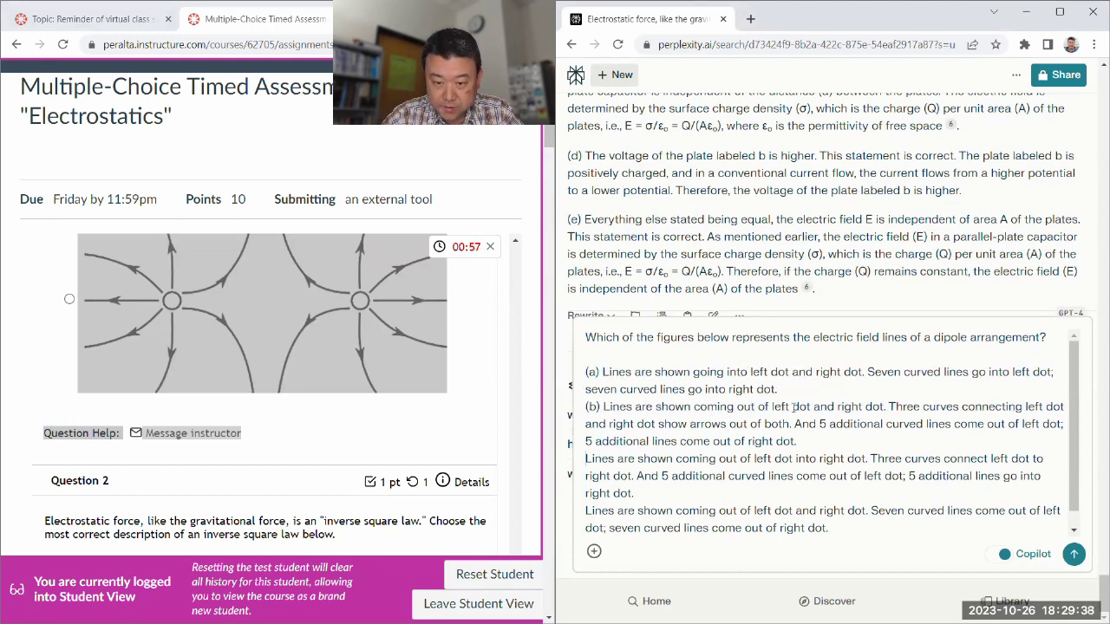
pyautogui.write('(c) ')
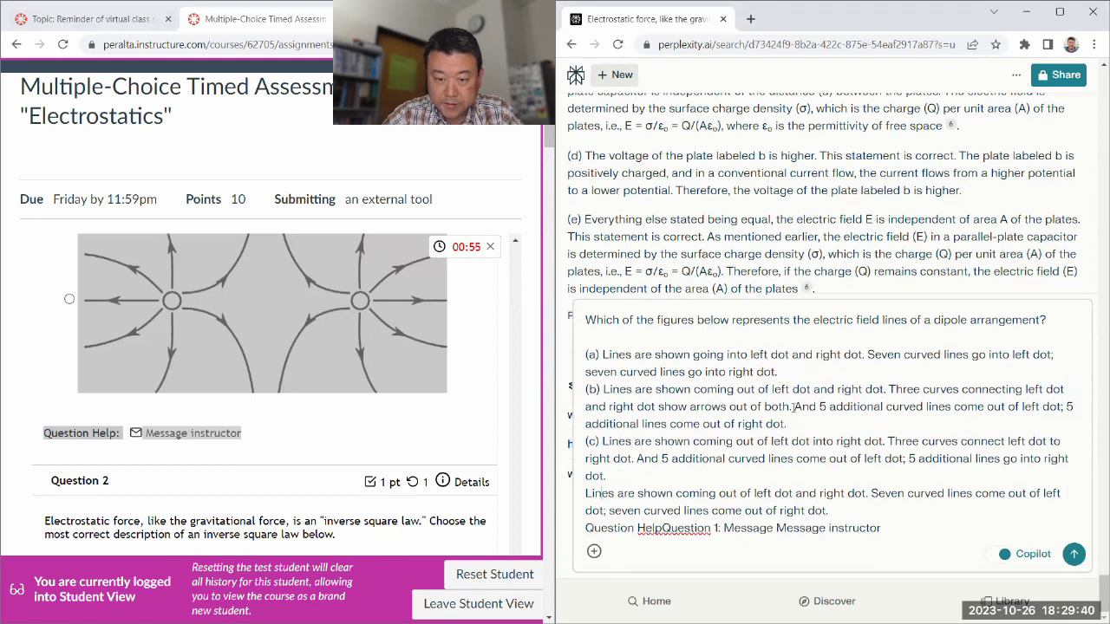
pyautogui.write('(d)')
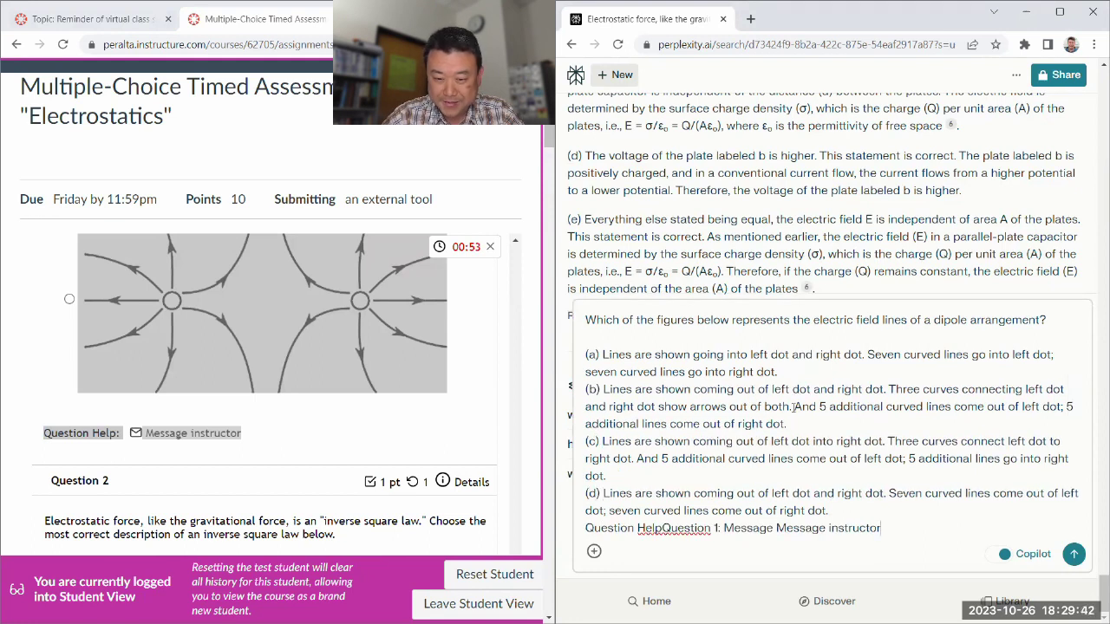
pyautogui.hotkey('shift', 'Home')
pyautogui.press('BackSpace')
pyautogui.press('BackSpace')
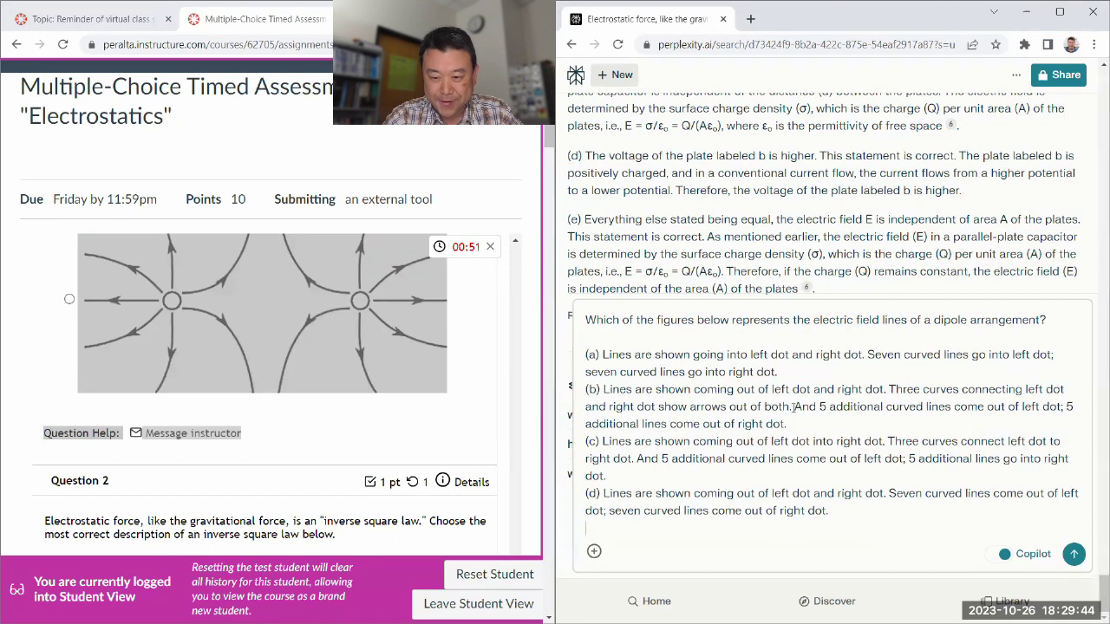
# Step: Submit the labelled Question 1 prompt on dipole field lines to Perplexity
pyautogui.click(1073, 553)
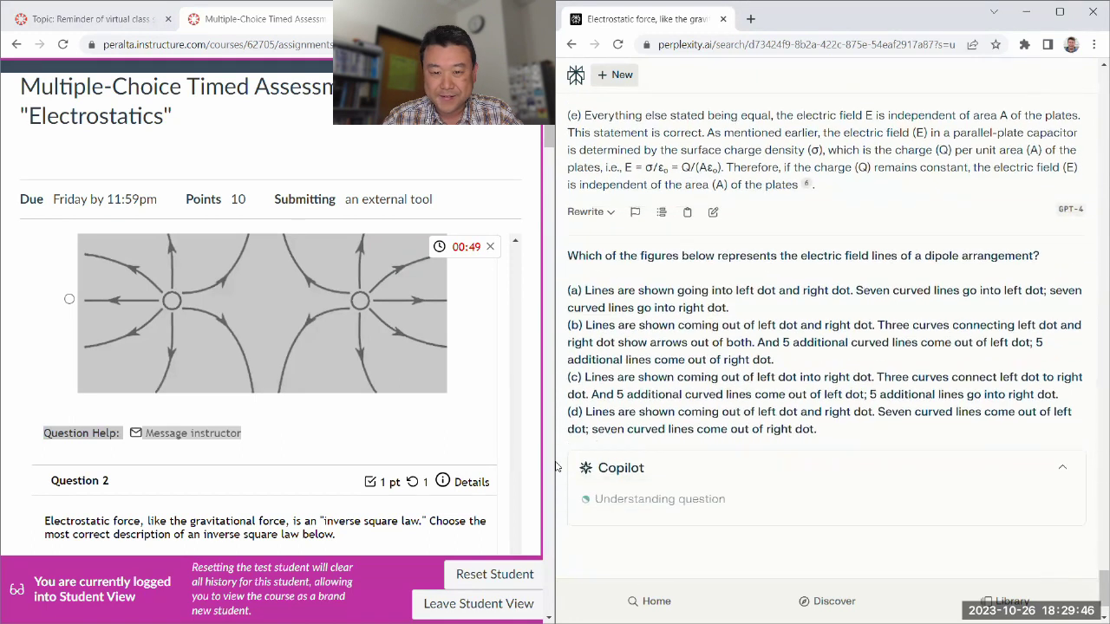
pyautogui.click(373, 439)
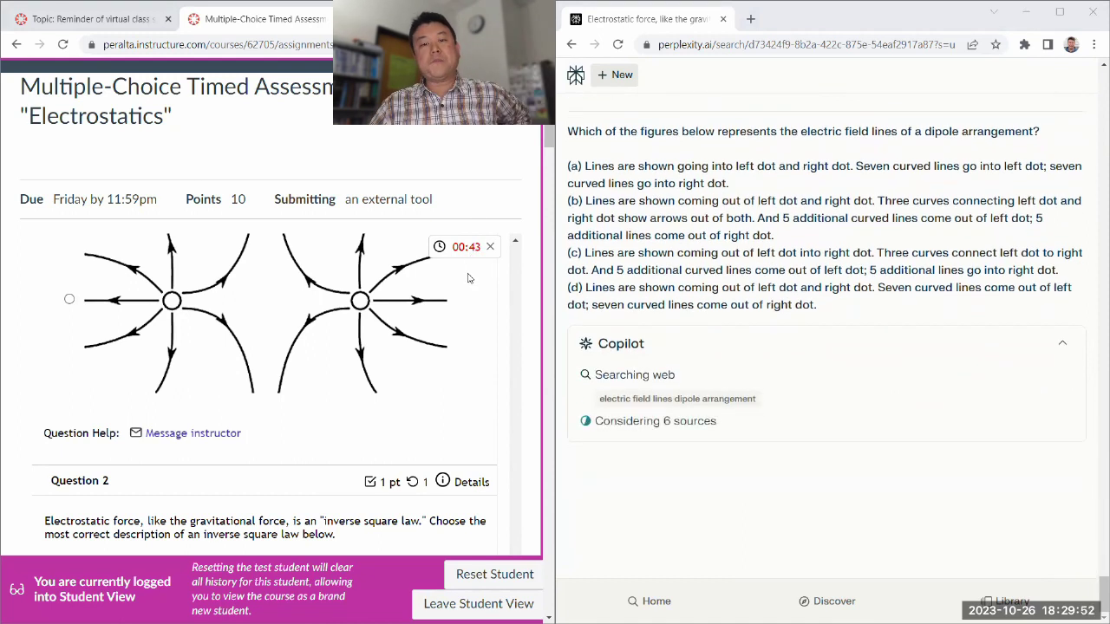
pyautogui.click(657, 443)
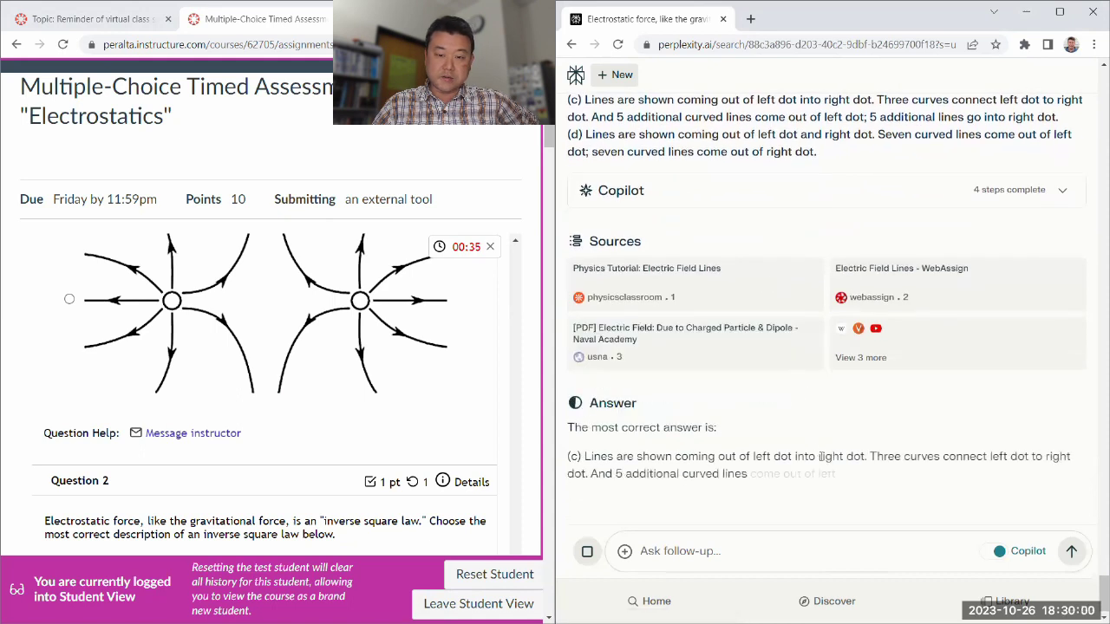
# Step: Answer Question 1 with the third figure, lines going out of the left dot into the right dot, and save the assessment progress
pyautogui.scroll(3, 128, 393)
pyautogui.scroll(8, 128, 393)
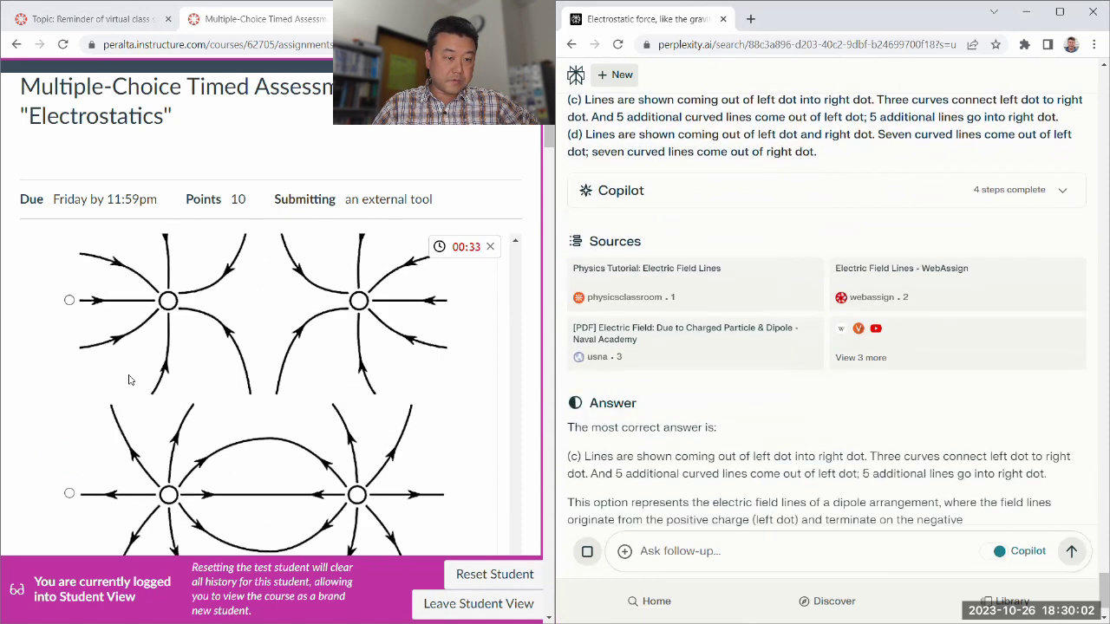
pyautogui.scroll(-3, 126, 389)
pyautogui.scroll(-3, 127, 389)
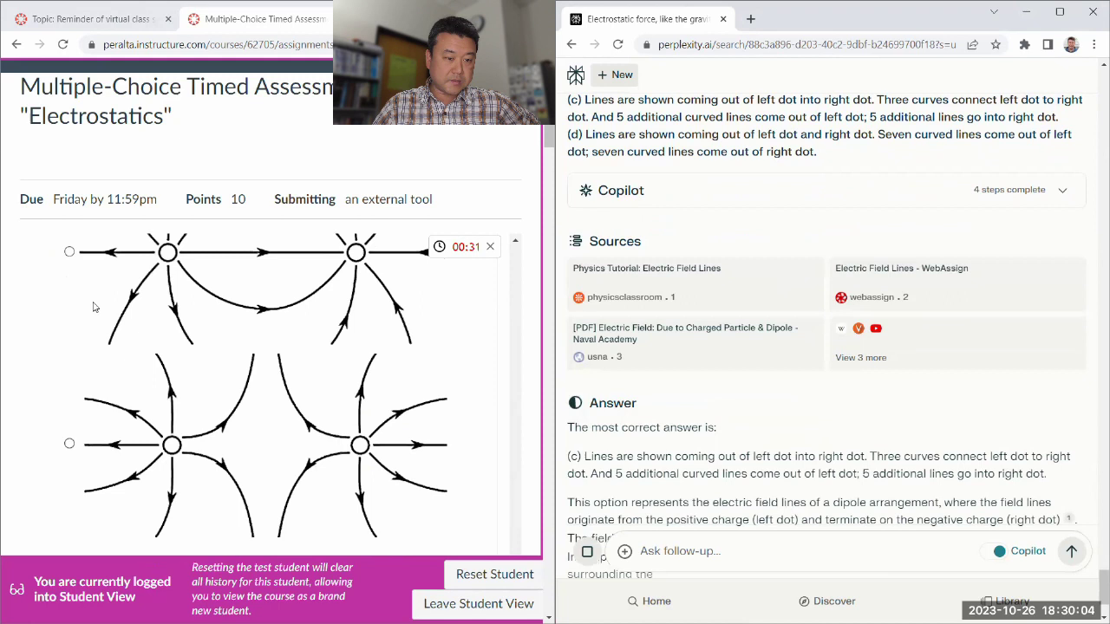
pyautogui.click(70, 250)
pyautogui.scroll(10, 394, 356)
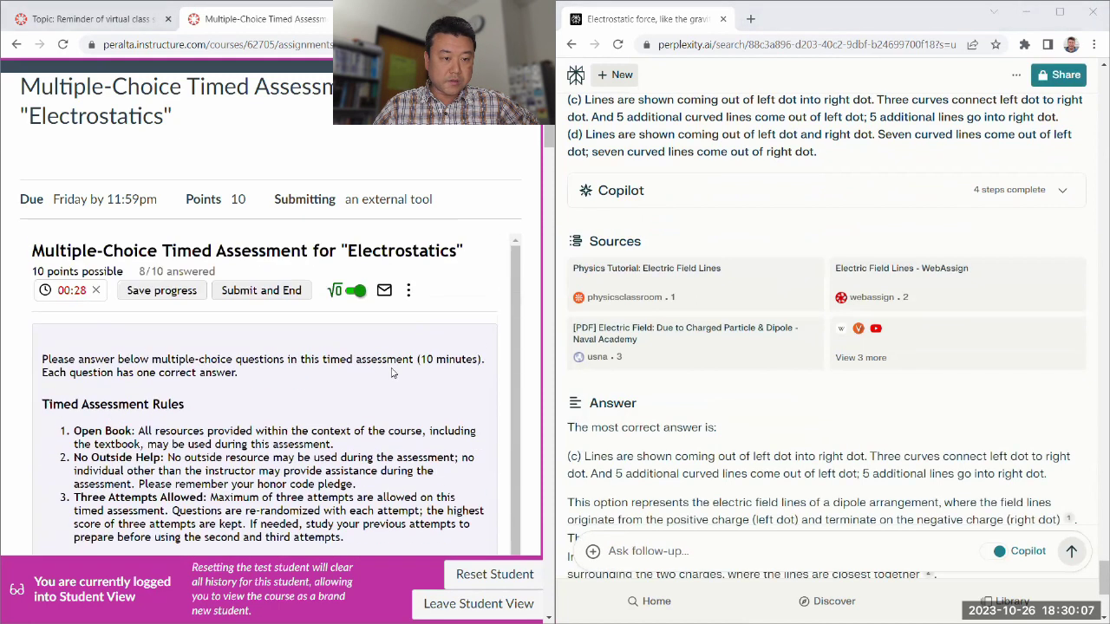
pyautogui.click(178, 290)
# Step: Review Question 1's four field-line figures and selected answer, and look over the Question 2 inverse square law answer
pyautogui.scroll(-1, 371, 336)
pyautogui.scroll(-4, 371, 337)
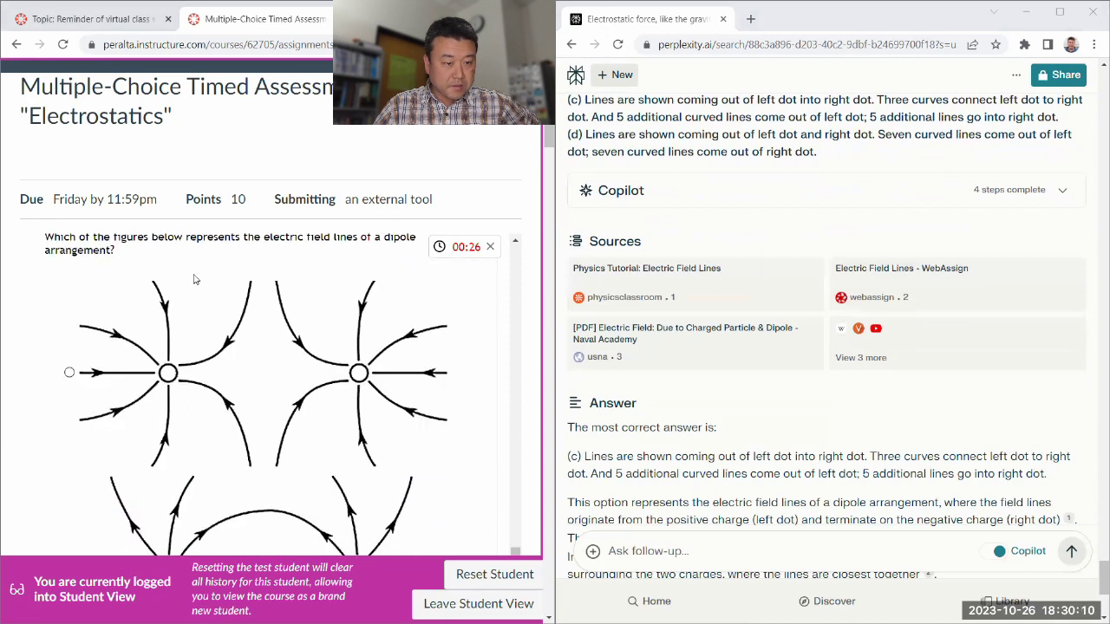
pyautogui.scroll(1, 204, 328)
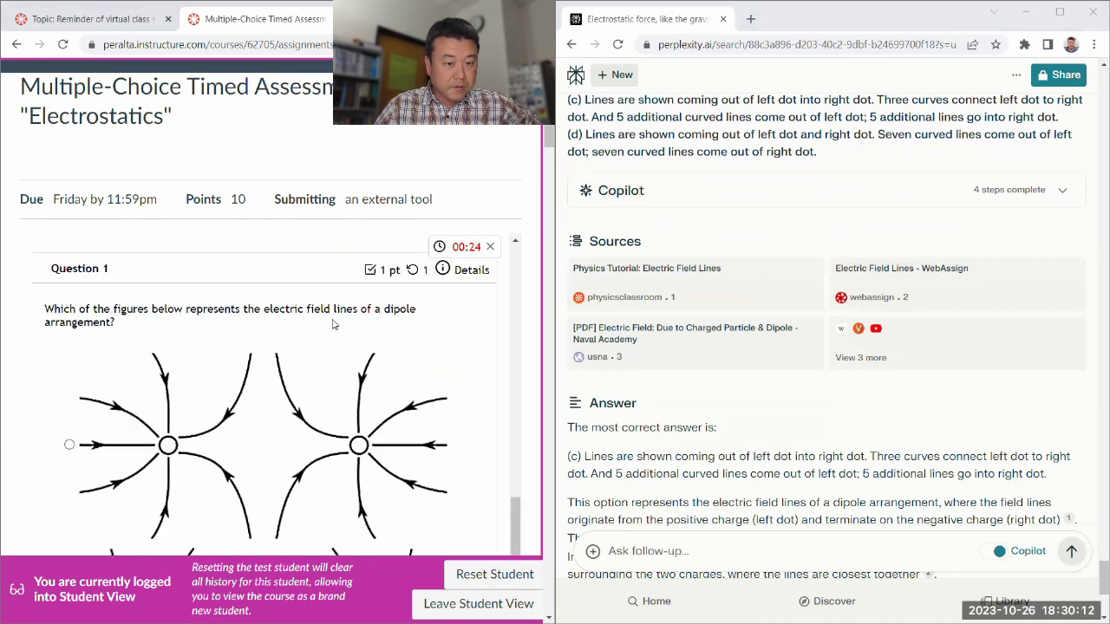
pyautogui.scroll(-2, 315, 328)
pyautogui.scroll(-2, 315, 328)
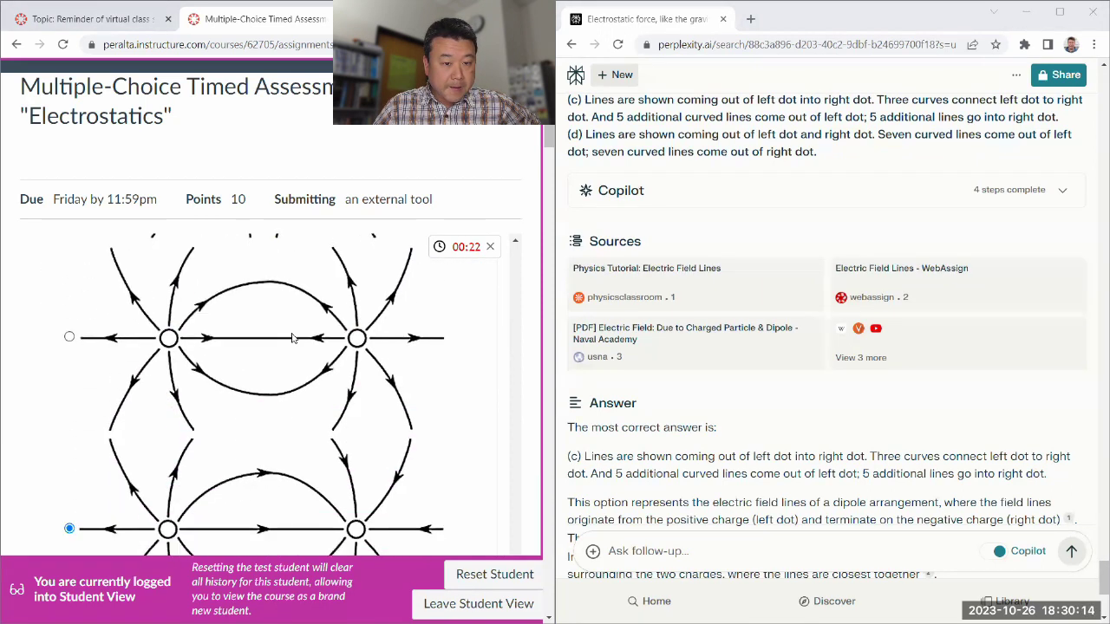
pyautogui.scroll(1, 228, 330)
pyautogui.click(170, 325)
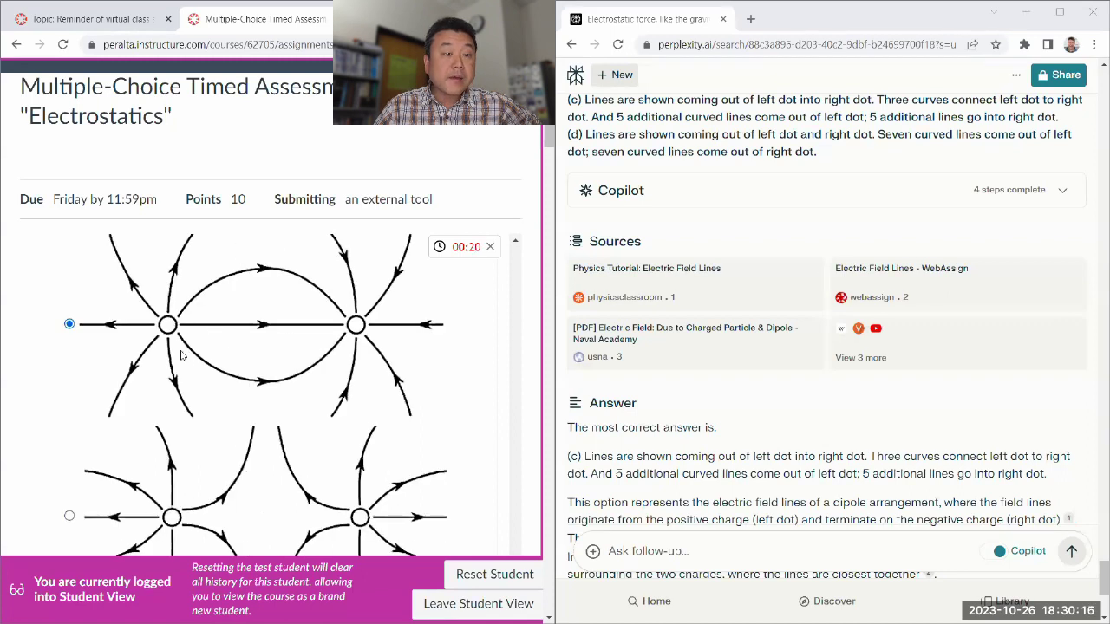
pyautogui.scroll(-2, 250, 351)
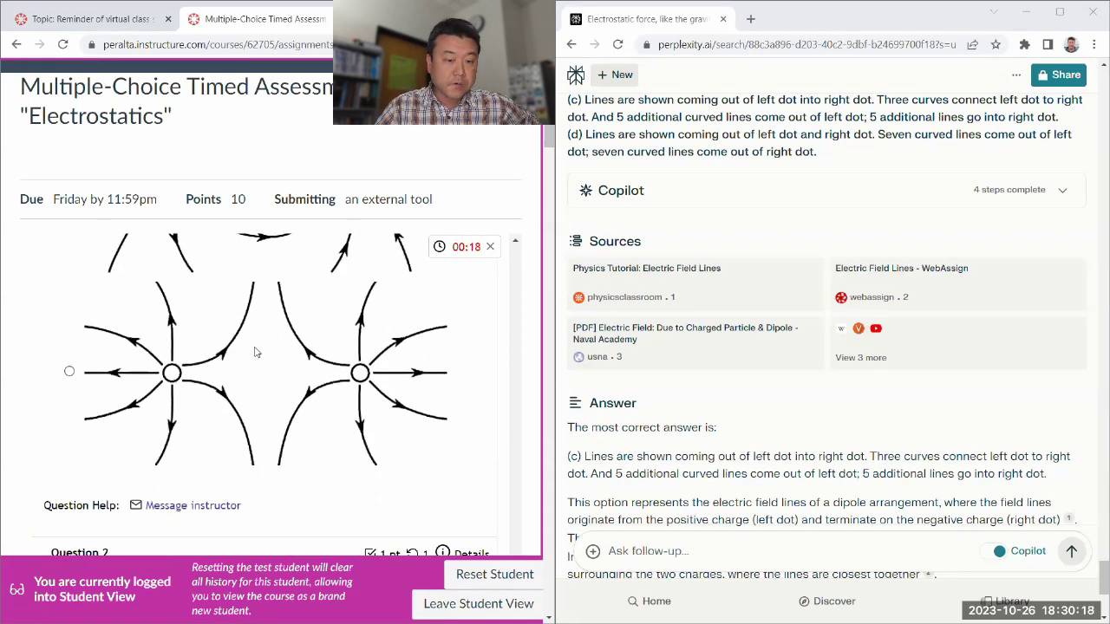
pyautogui.scroll(-4, 255, 351)
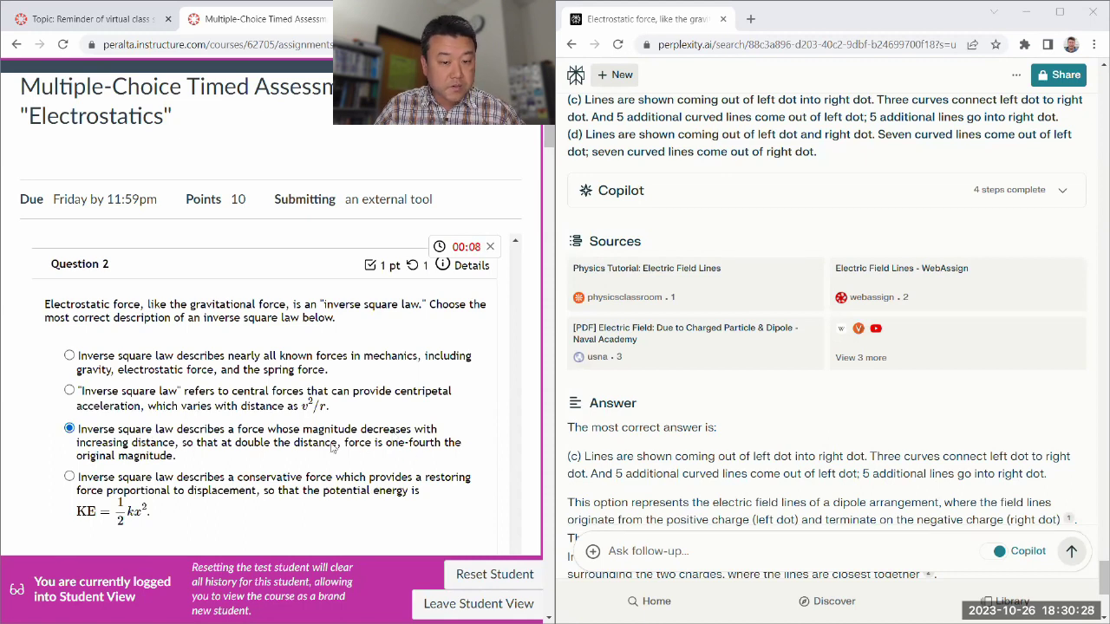
pyautogui.scroll(-2, 231, 443)
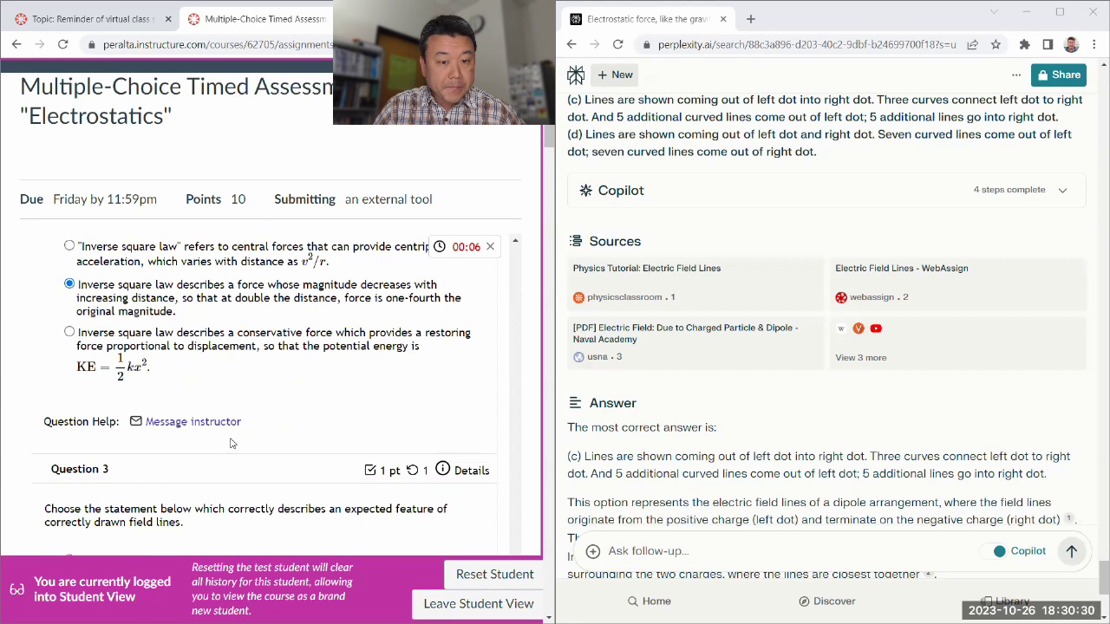
pyautogui.scroll(-3, 231, 443)
pyautogui.scroll(3, 230, 443)
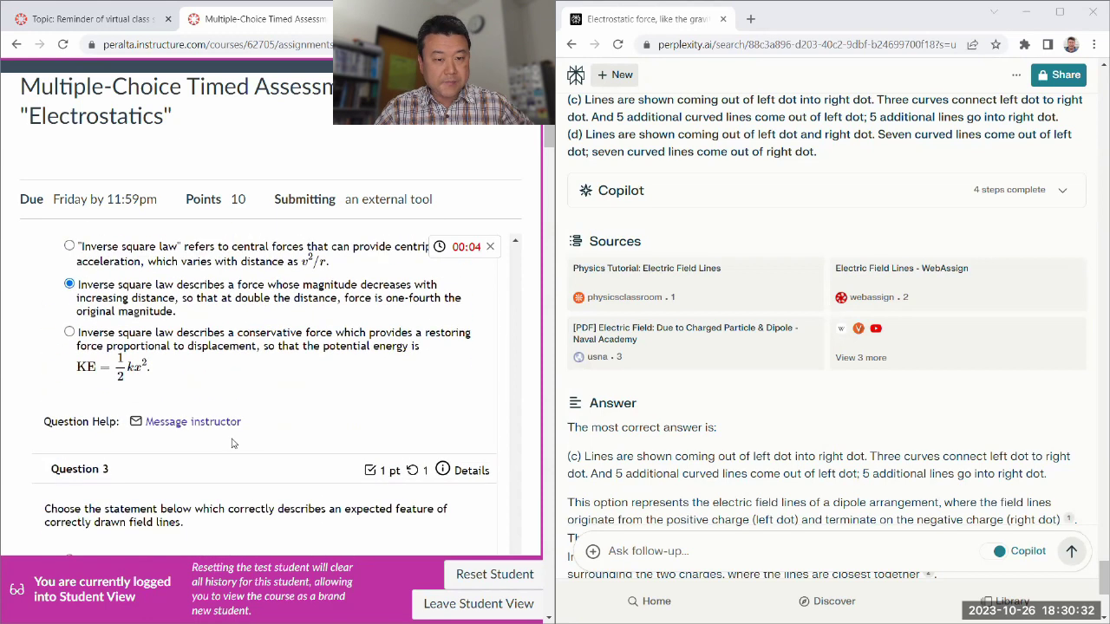
pyautogui.scroll(1, 232, 443)
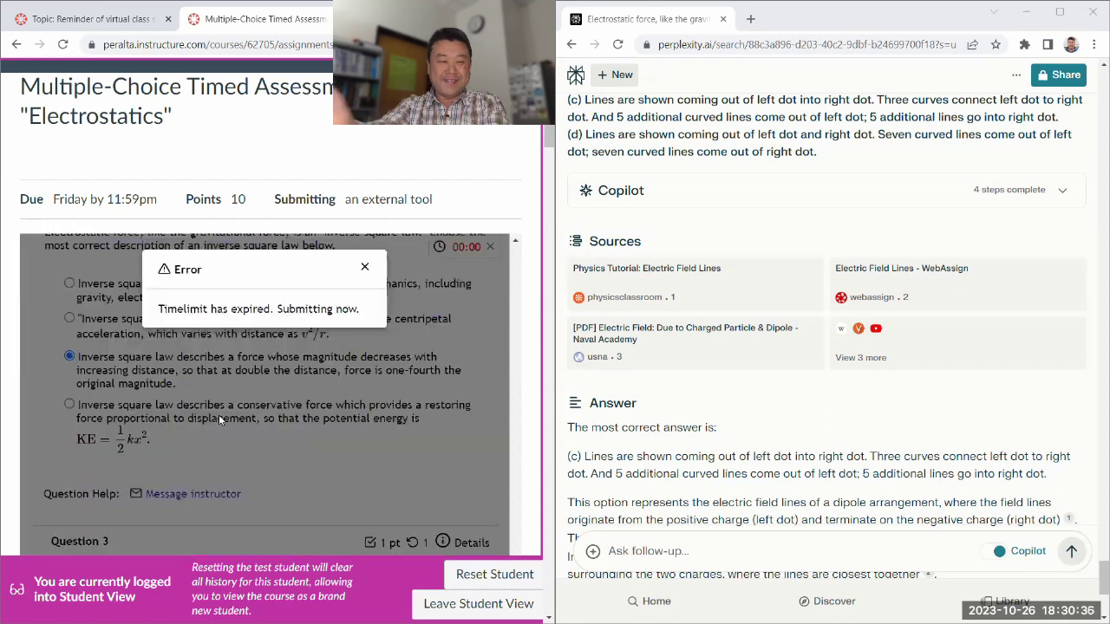
# Step: Minimize the Perplexity window and bring up the screen annotation tools in pointer mode
pyautogui.click(1025, 12)
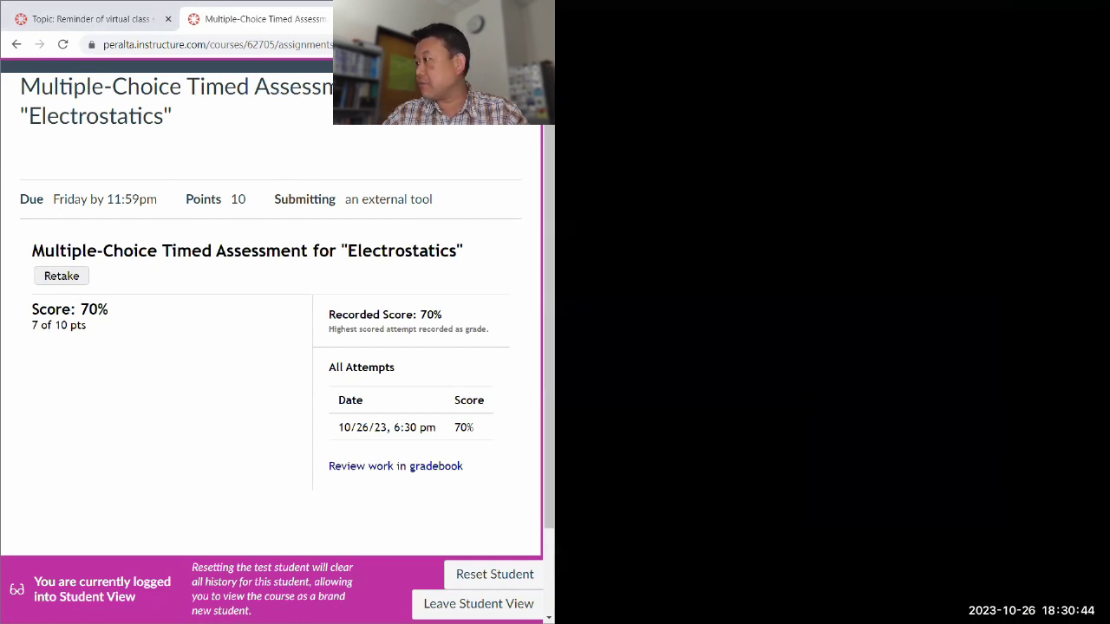
pyautogui.hotkey('ctrl', 'alt', 'a')
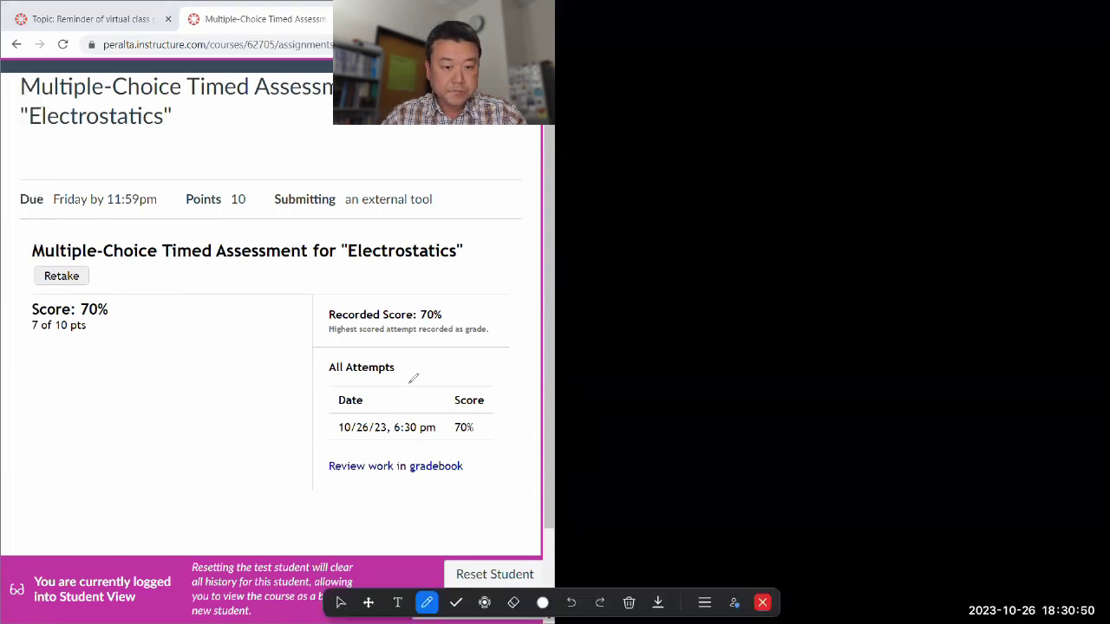
pyautogui.click(340, 602)
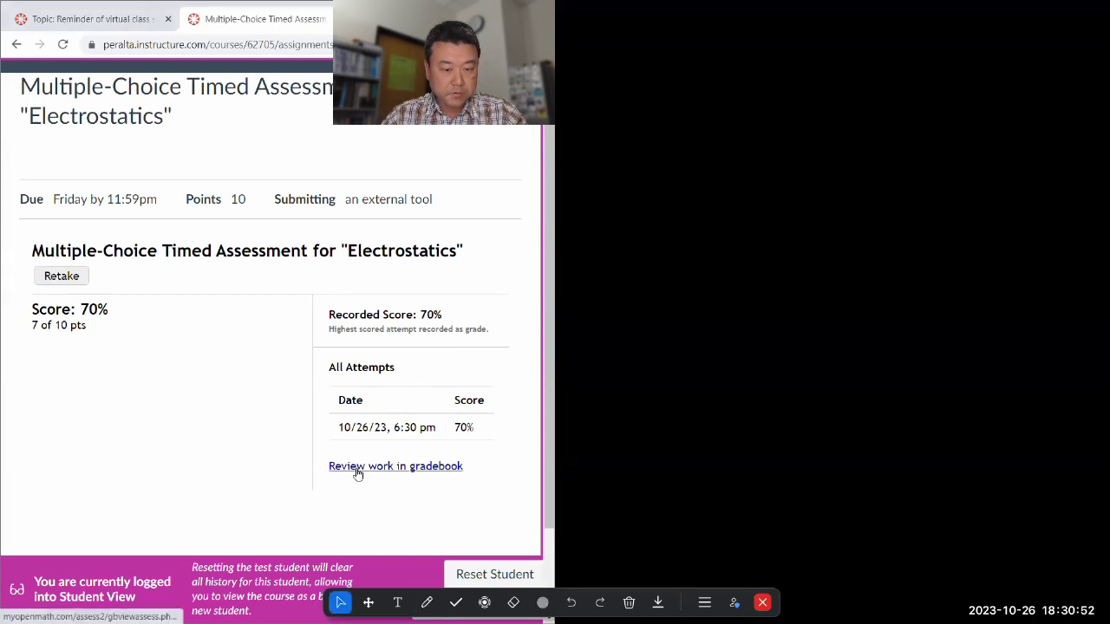
# Step: Open the submitted attempt's work in the gradebook and look through the Question 1 figures
pyautogui.click(354, 468)
pyautogui.scroll(-5, 430, 343)
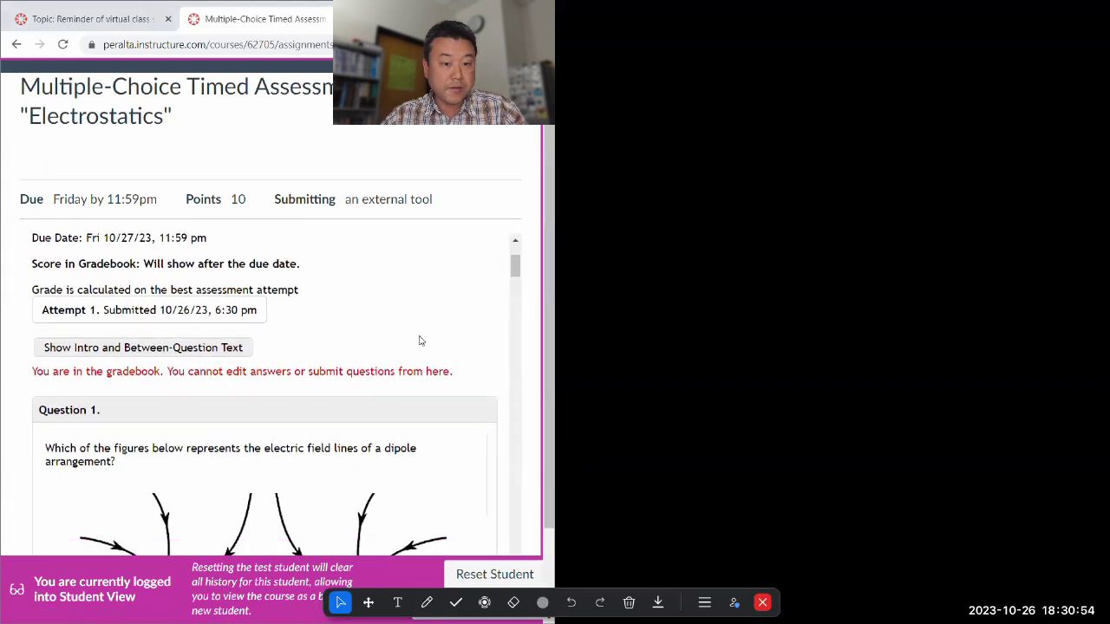
pyautogui.scroll(-2, 529, 333)
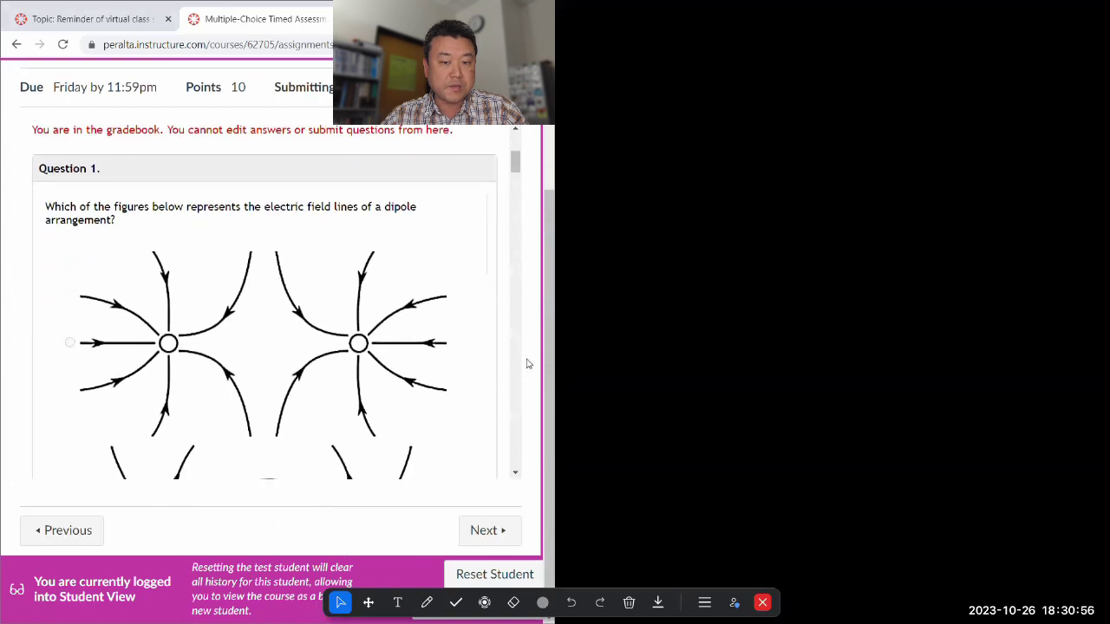
pyautogui.scroll(-5, 446, 409)
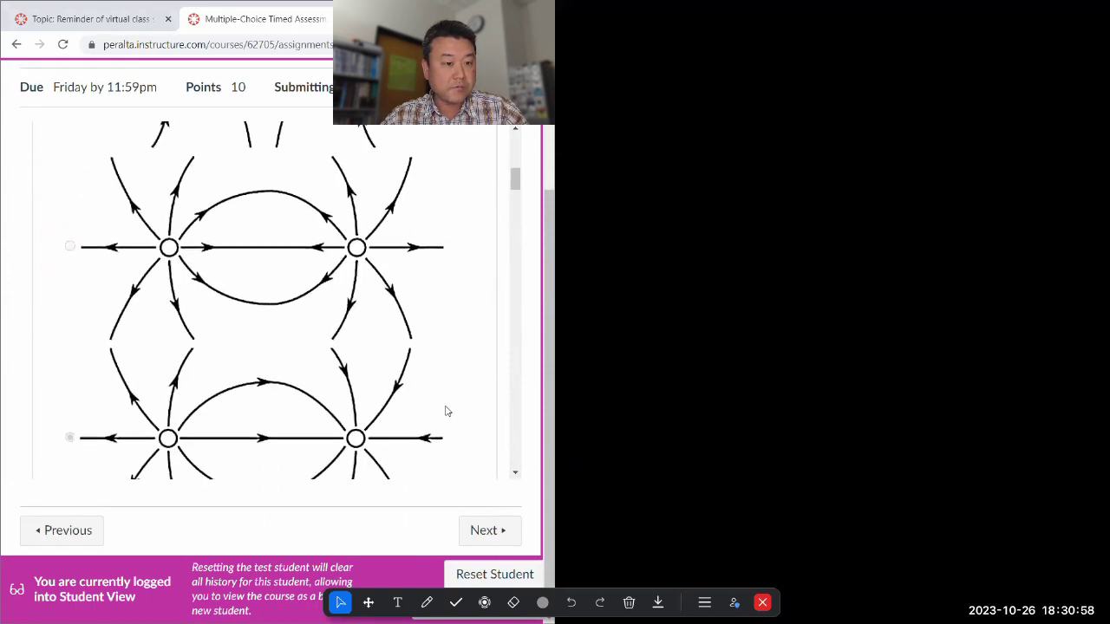
pyautogui.scroll(-3, 446, 410)
pyautogui.scroll(10, 439, 387)
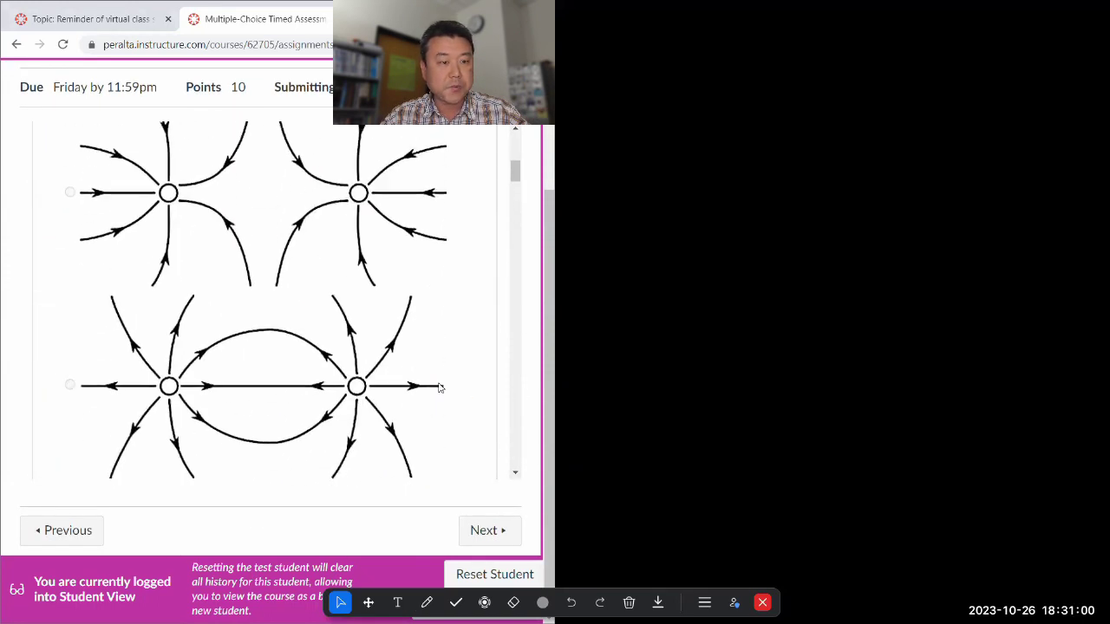
pyautogui.scroll(-1, 440, 393)
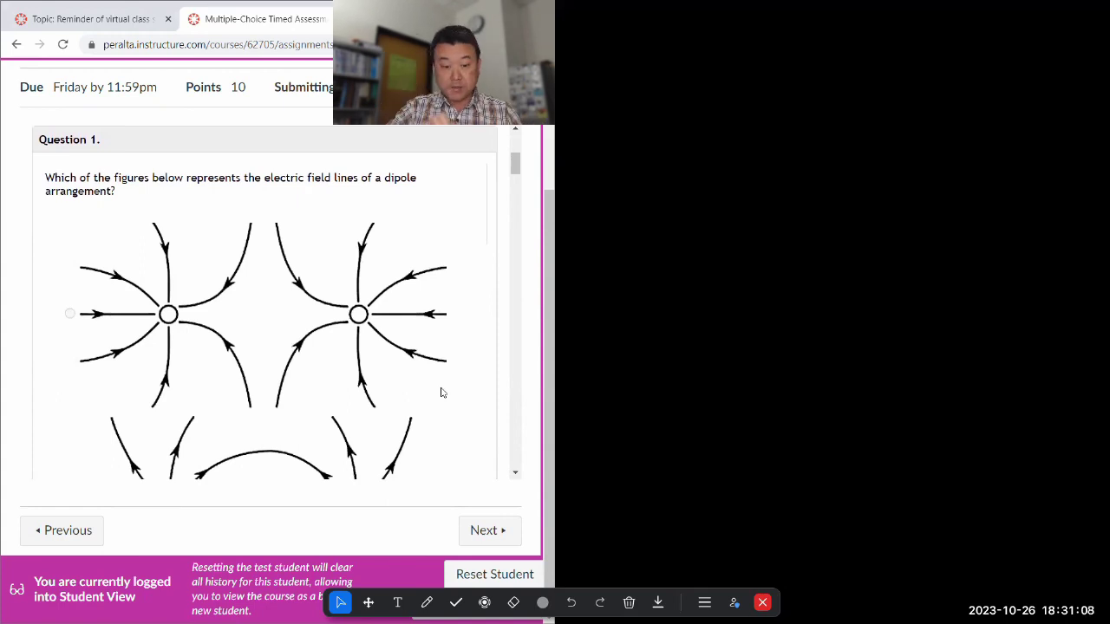
# Step: Handwrite the tally headings "Correct :" and "Incorrect :" with the pen on the blank black area beside the browser
pyautogui.click(426, 603)
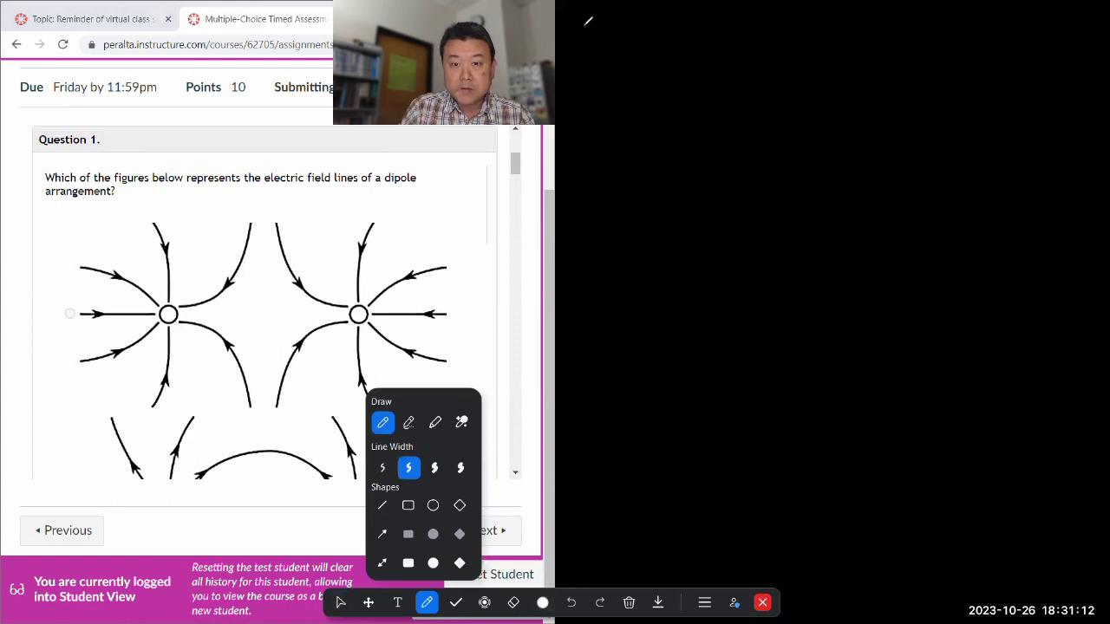
pyautogui.moveTo(588, 21)
pyautogui.mouseDown()
pyautogui.moveTo(595, 35)
pyautogui.moveTo(656, 30)
pyautogui.moveTo(610, 74)
pyautogui.moveTo(582, 64)
pyautogui.moveTo(635, 79)
pyautogui.moveTo(687, 77)
pyautogui.moveTo(676, 93)
pyautogui.mouseUp()
pyautogui.moveTo(683, 26); pyautogui.dragTo(687, 33)
pyautogui.click(691, 79)
pyautogui.click(691, 87)
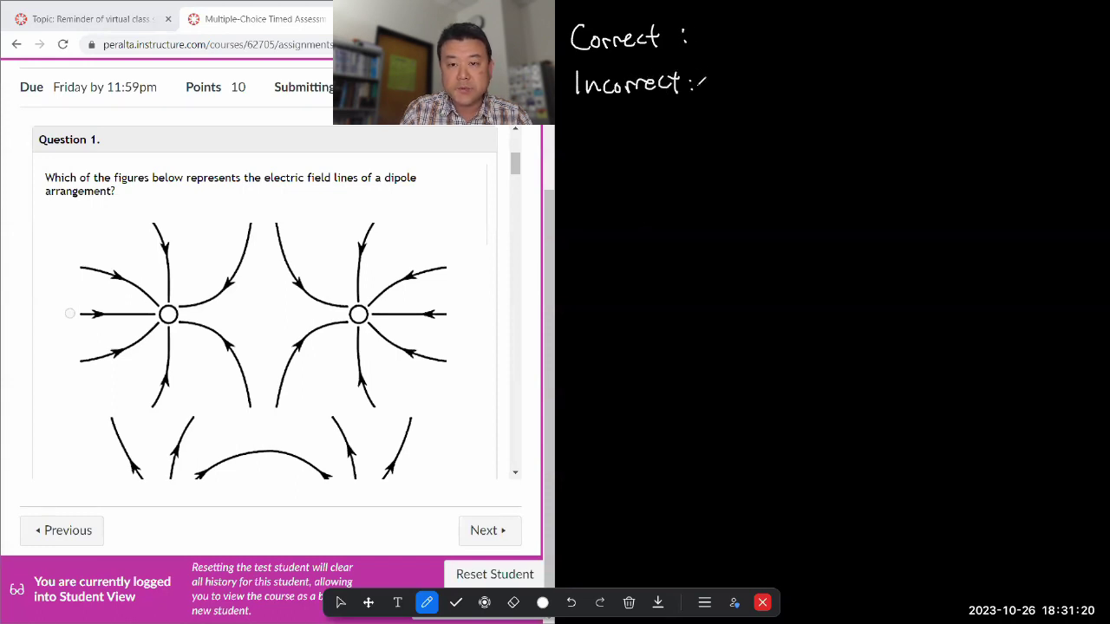
pyautogui.click(340, 603)
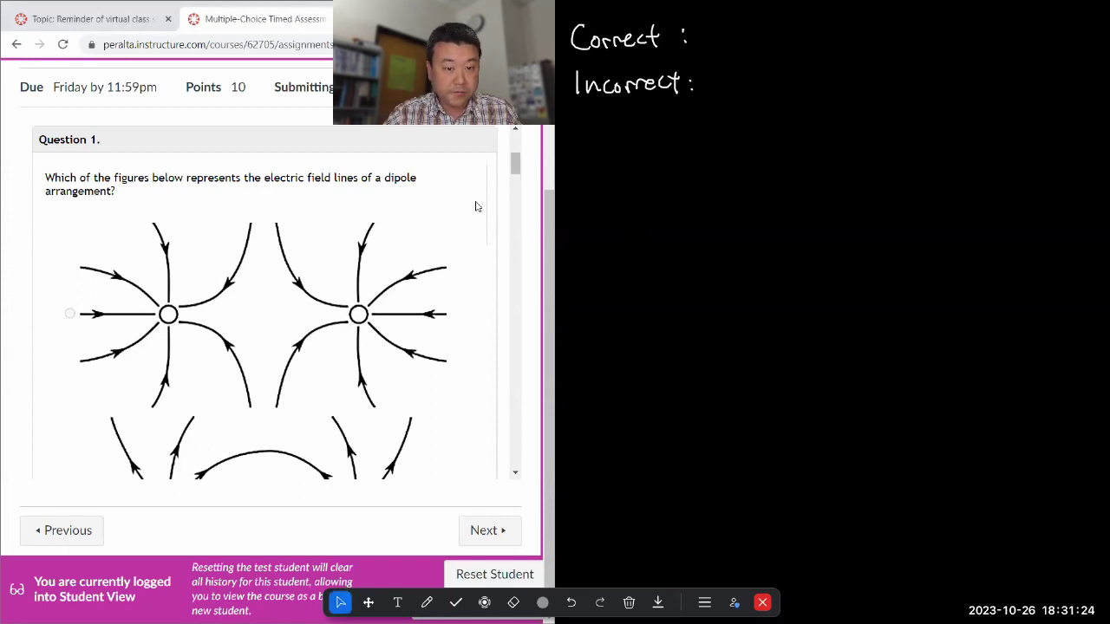
# Step: Review the answers to Questions 1 and 2 and draw two tally strokes beside the Correct heading
pyautogui.scroll(-3, 503, 204)
pyautogui.scroll(-3, 503, 204)
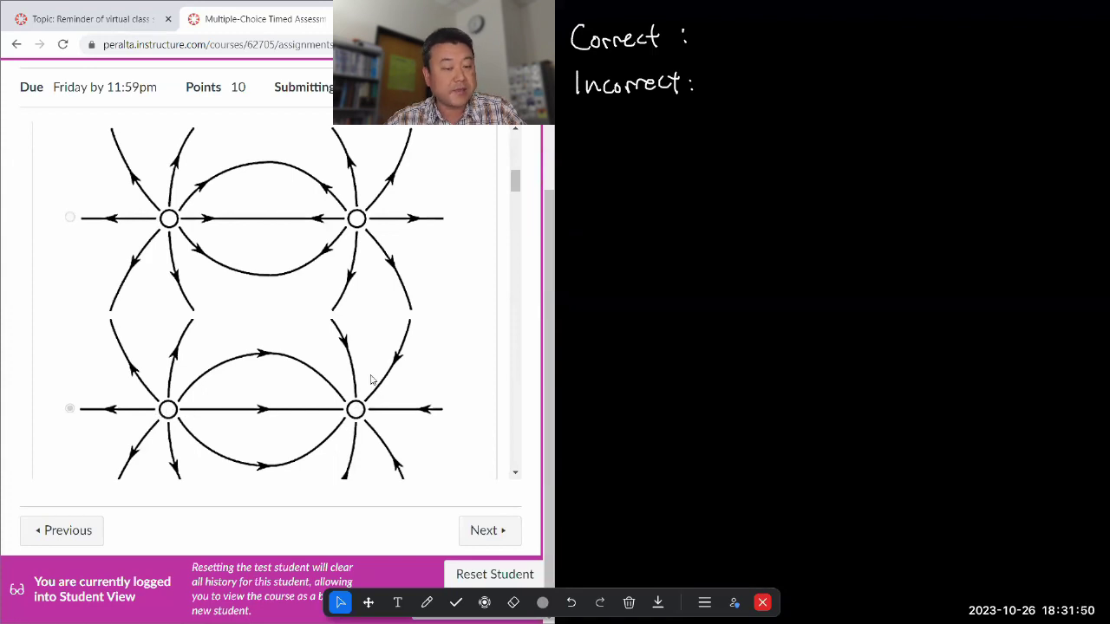
pyautogui.scroll(-2, 371, 379)
pyautogui.scroll(-7, 371, 379)
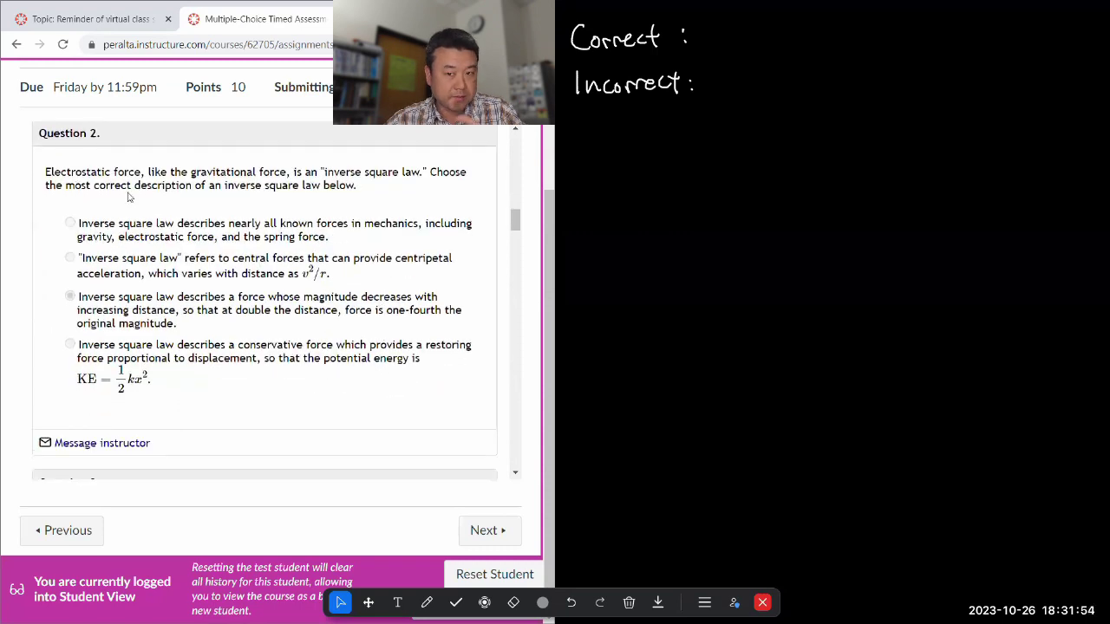
pyautogui.click(426, 602)
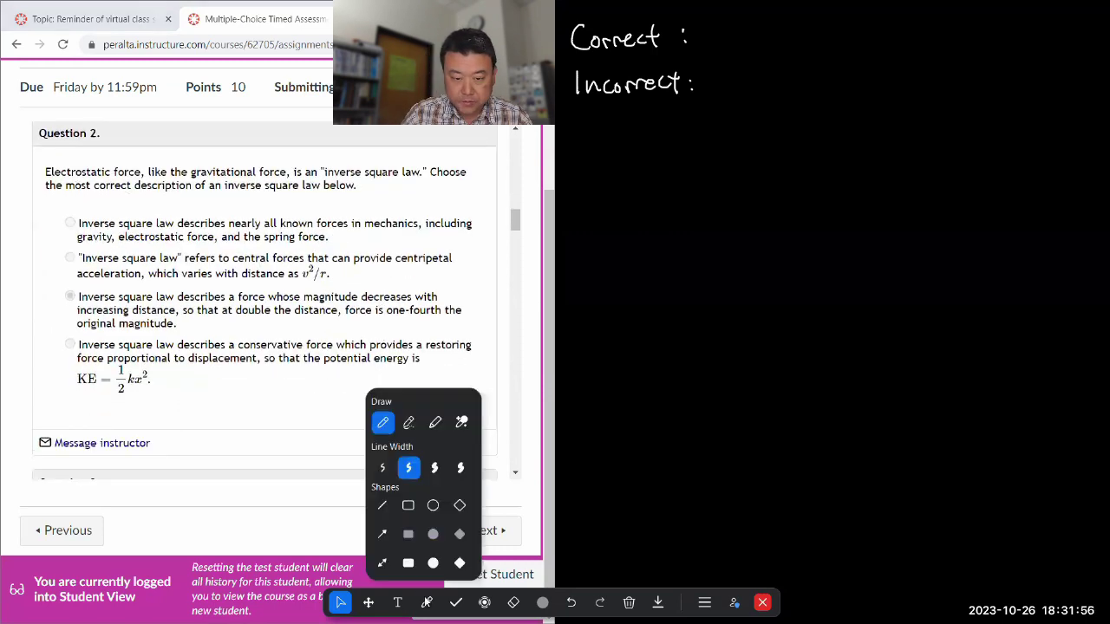
pyautogui.moveTo(707, 25)
pyautogui.mouseDown()
pyautogui.moveTo(706, 45)
pyautogui.moveTo(717, 45)
pyautogui.mouseUp()
pyautogui.click(340, 602)
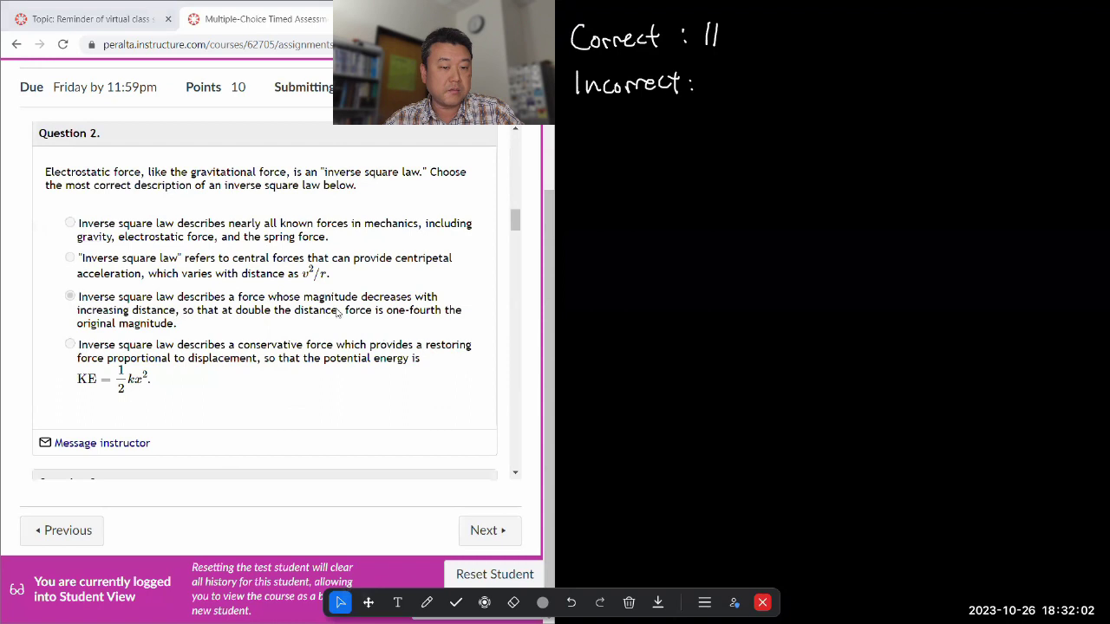
# Step: Review the Question 3 answer on field lines and draw a third tally stroke beside the Correct heading
pyautogui.scroll(-2, 244, 315)
pyautogui.scroll(-2, 244, 316)
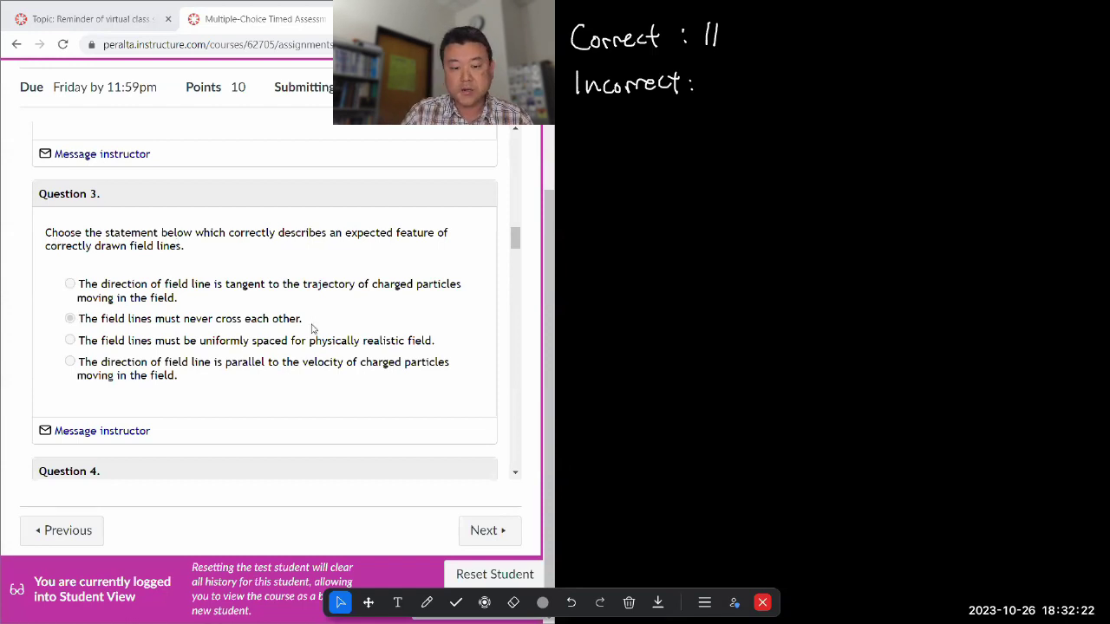
pyautogui.click(427, 601)
pyautogui.moveTo(730, 39)
pyautogui.mouseDown()
pyautogui.moveTo(737, 31)
pyautogui.moveTo(720, 49)
pyautogui.mouseUp()
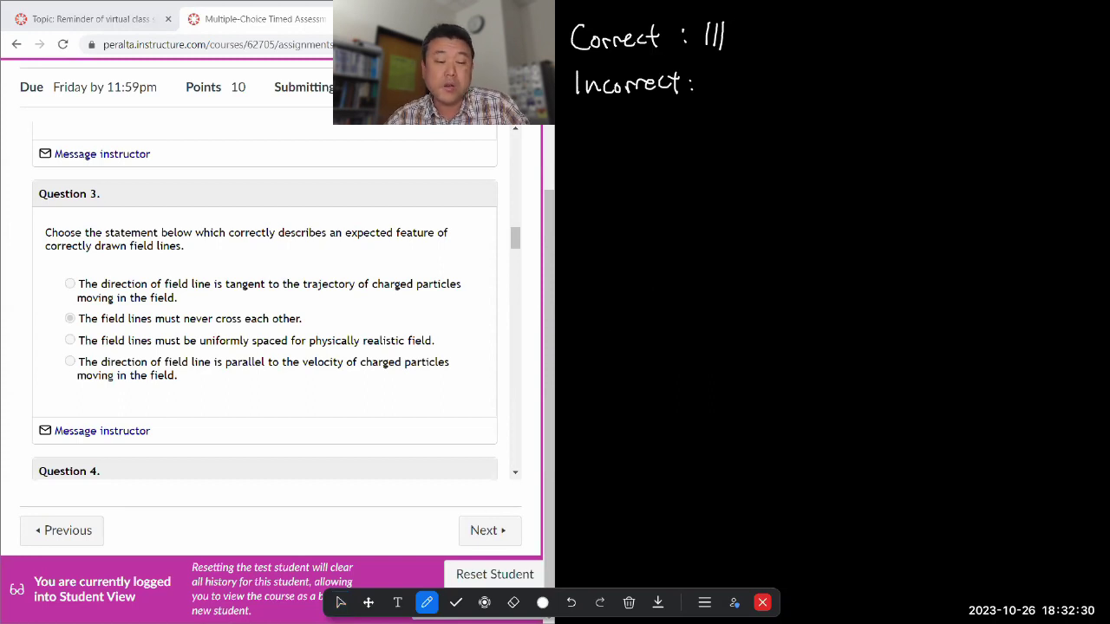
pyautogui.click(340, 603)
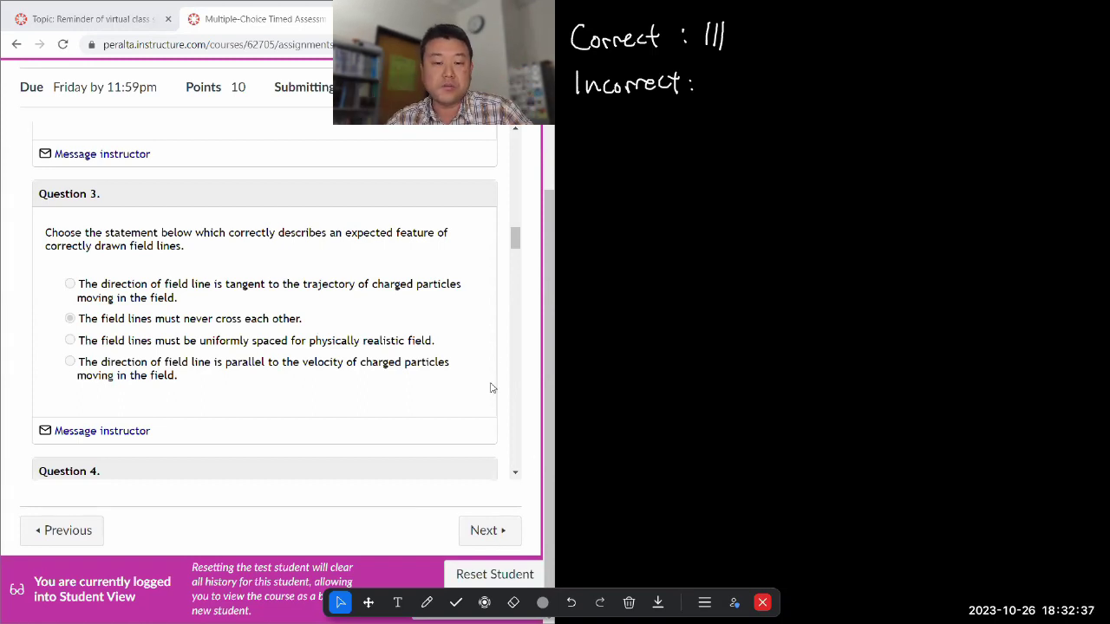
# Step: Review the Question 4 conducting-sphere flux problem and its chosen answer, and draw one tally stroke beside the Incorrect heading
pyautogui.scroll(-3, 494, 339)
pyautogui.scroll(-3, 470, 342)
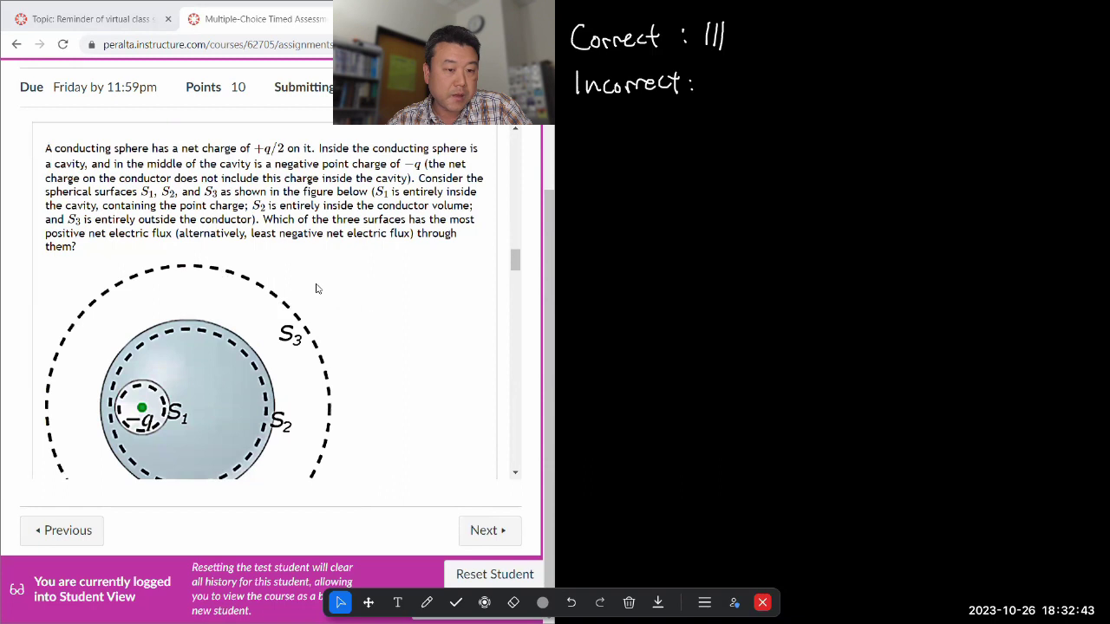
pyautogui.scroll(-2, 323, 284)
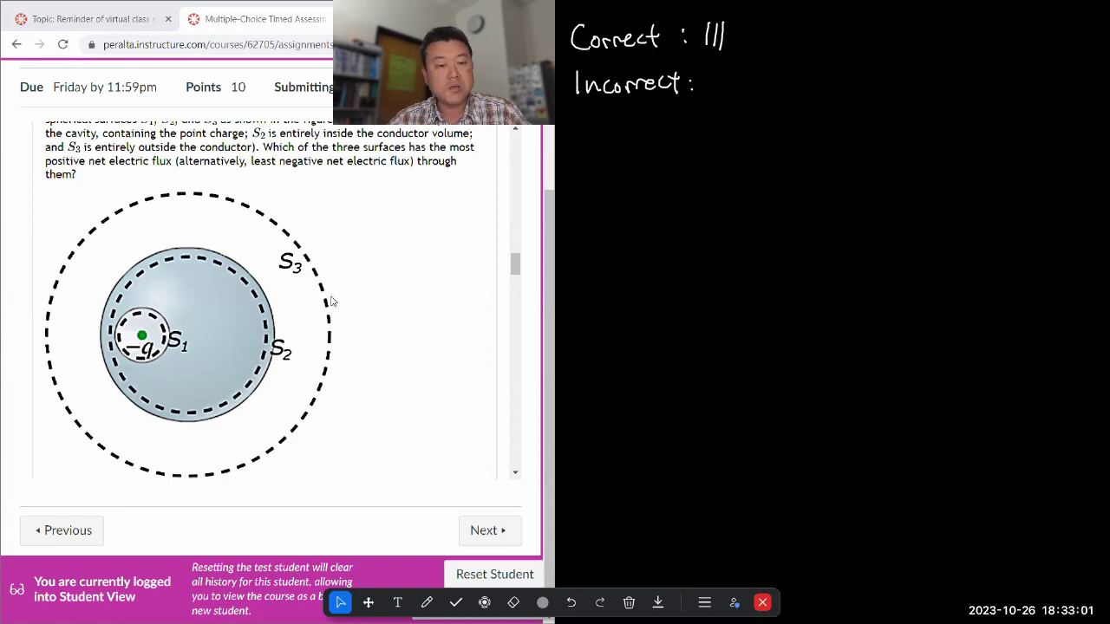
pyautogui.moveTo(516, 269); pyautogui.dragTo(516, 265)
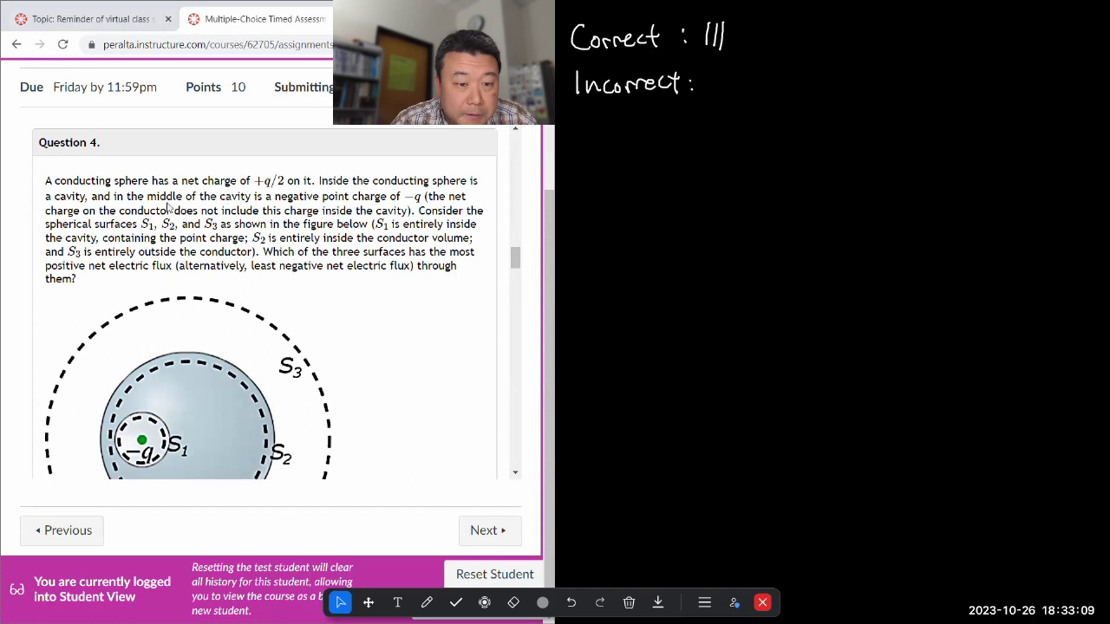
pyautogui.scroll(-5, 169, 208)
pyautogui.scroll(5, 148, 209)
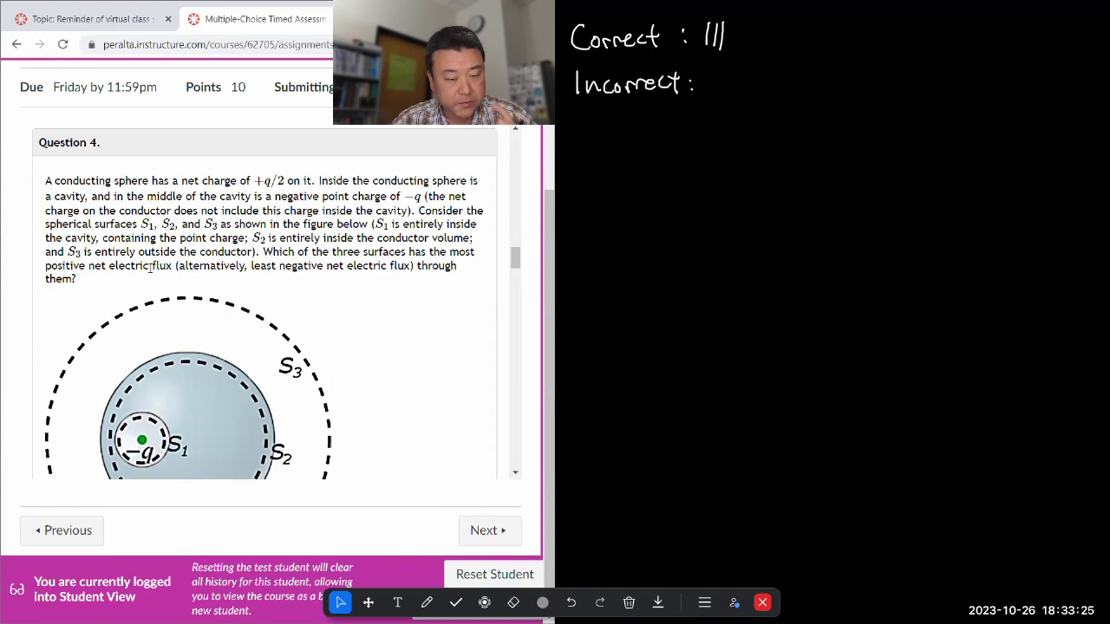
pyautogui.scroll(-1, 312, 248)
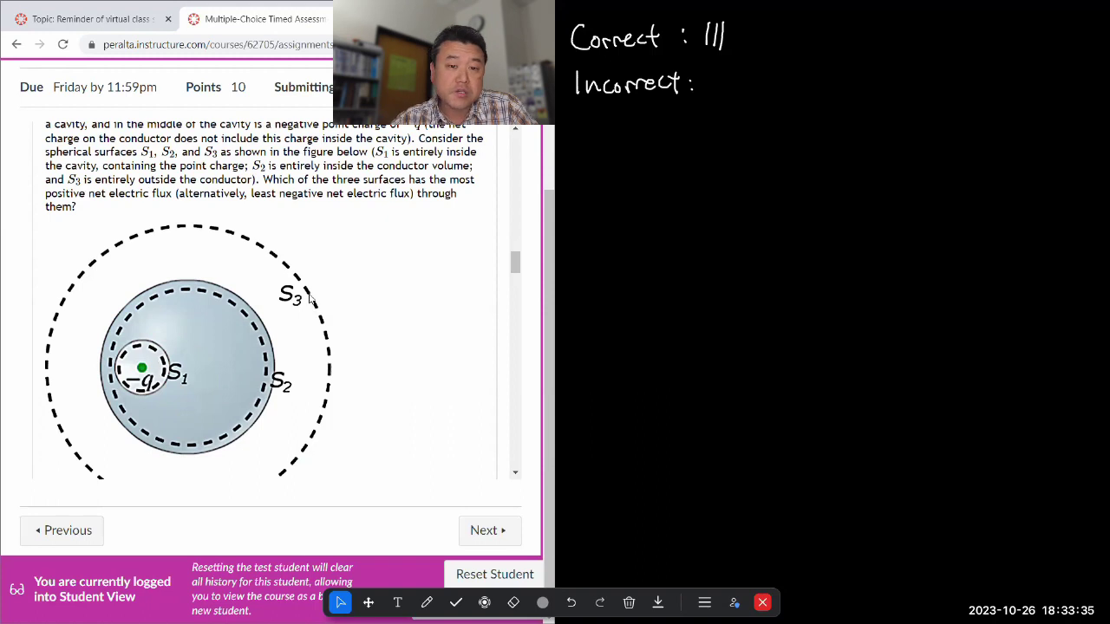
pyautogui.moveTo(516, 266); pyautogui.dragTo(516, 263)
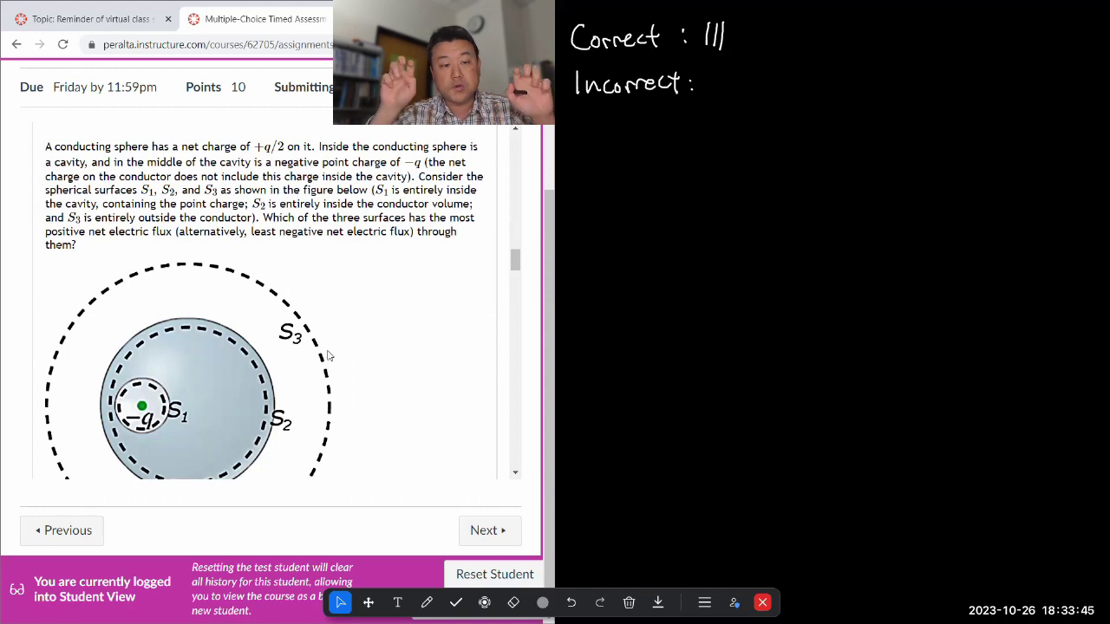
pyautogui.scroll(-1, 333, 364)
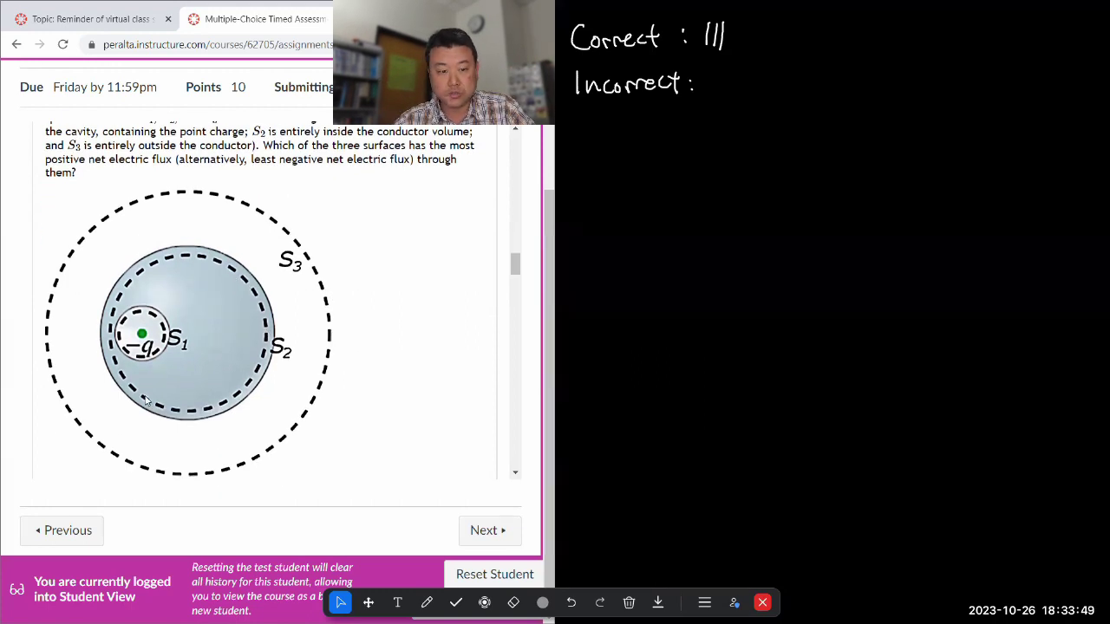
pyautogui.scroll(-2, 501, 286)
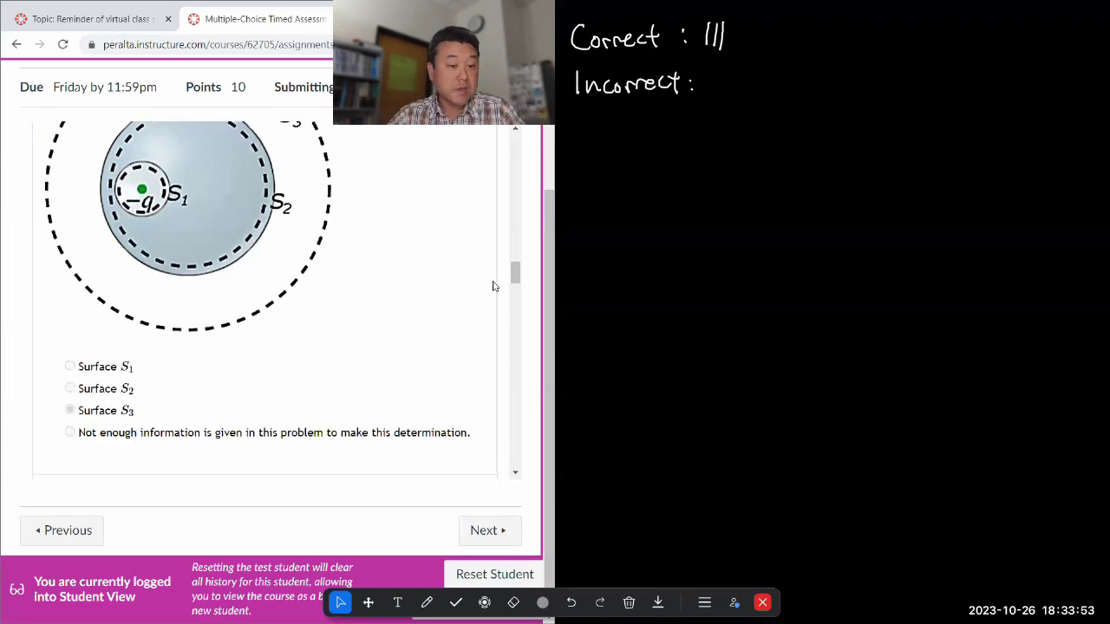
pyautogui.click(427, 602)
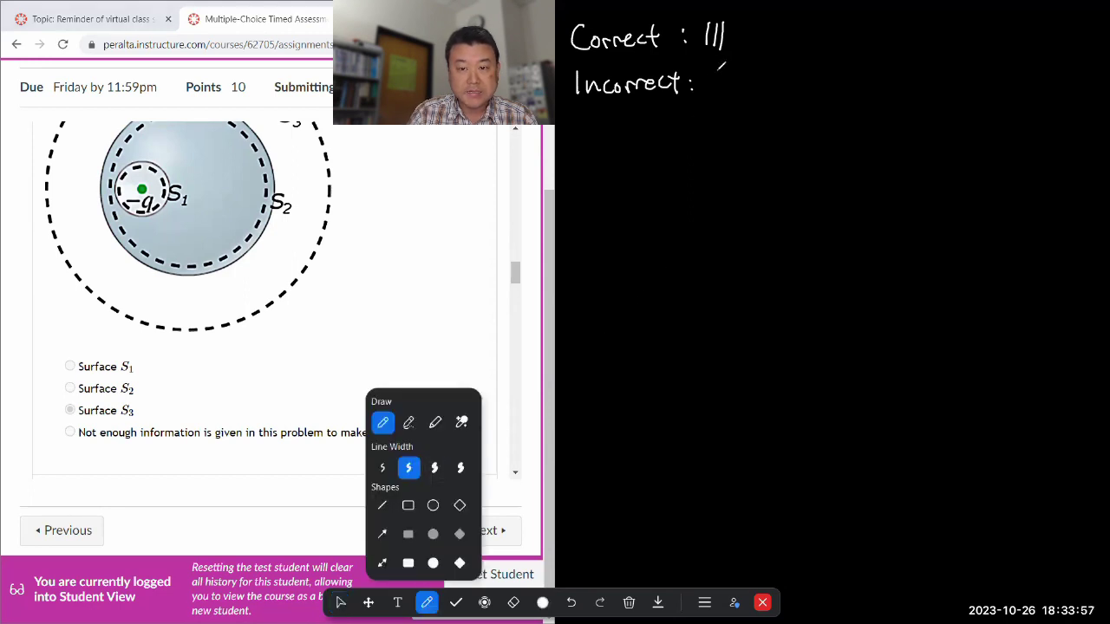
pyautogui.moveTo(712, 73); pyautogui.dragTo(706, 95)
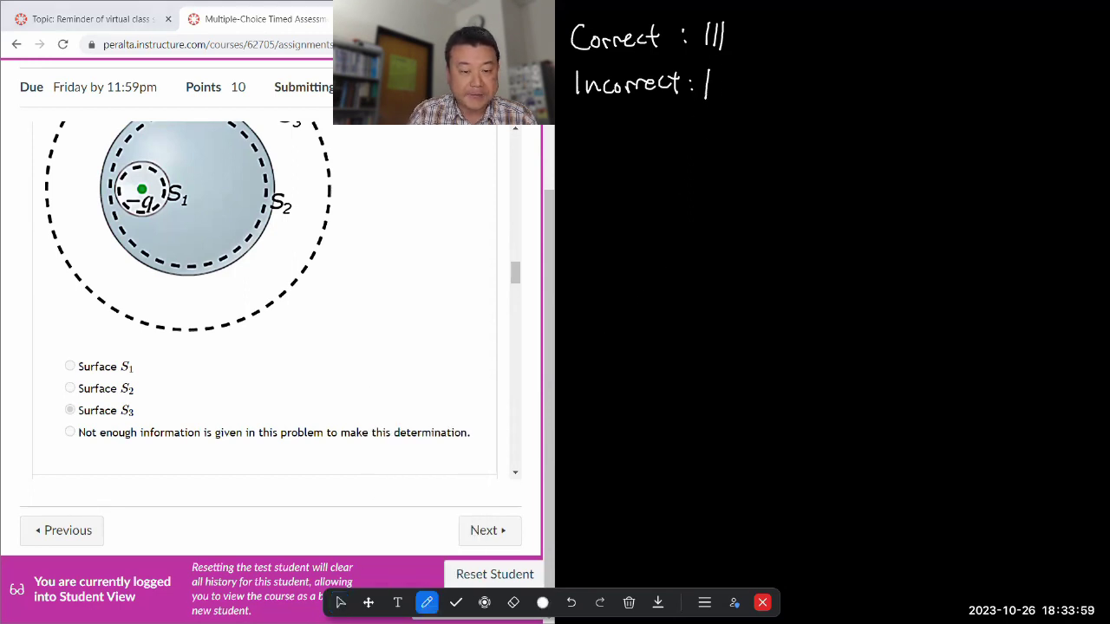
pyautogui.click(341, 601)
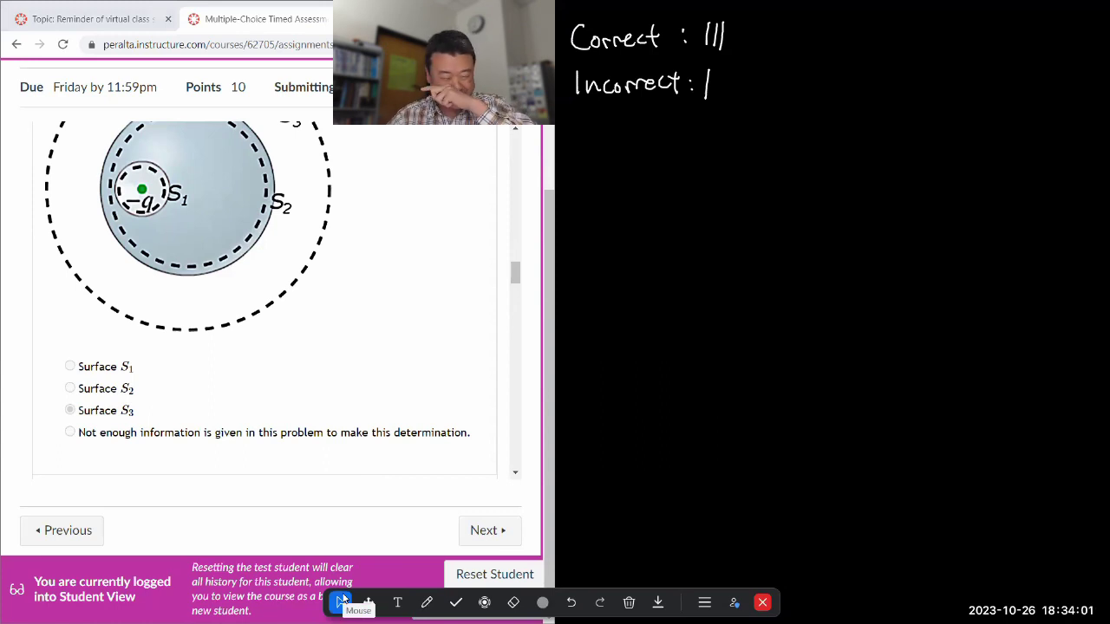
# Step: Reread the Question 4 problem statement together with its figure of surfaces S1, S2 and S3
pyautogui.scroll(3, 353, 371)
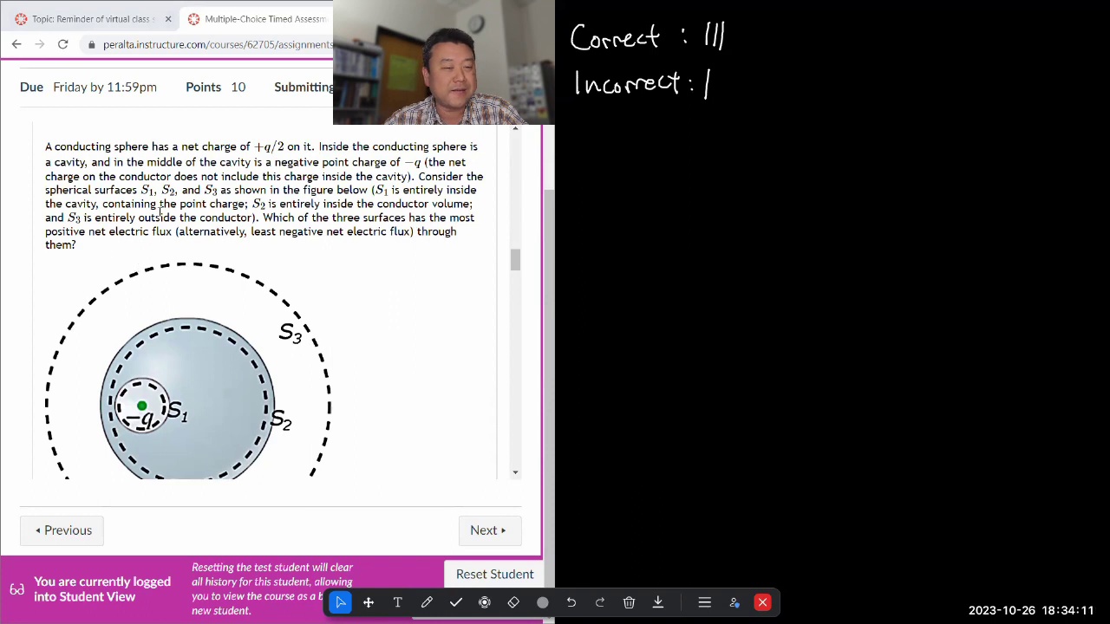
pyautogui.scroll(-1, 347, 274)
pyautogui.scroll(1, 338, 268)
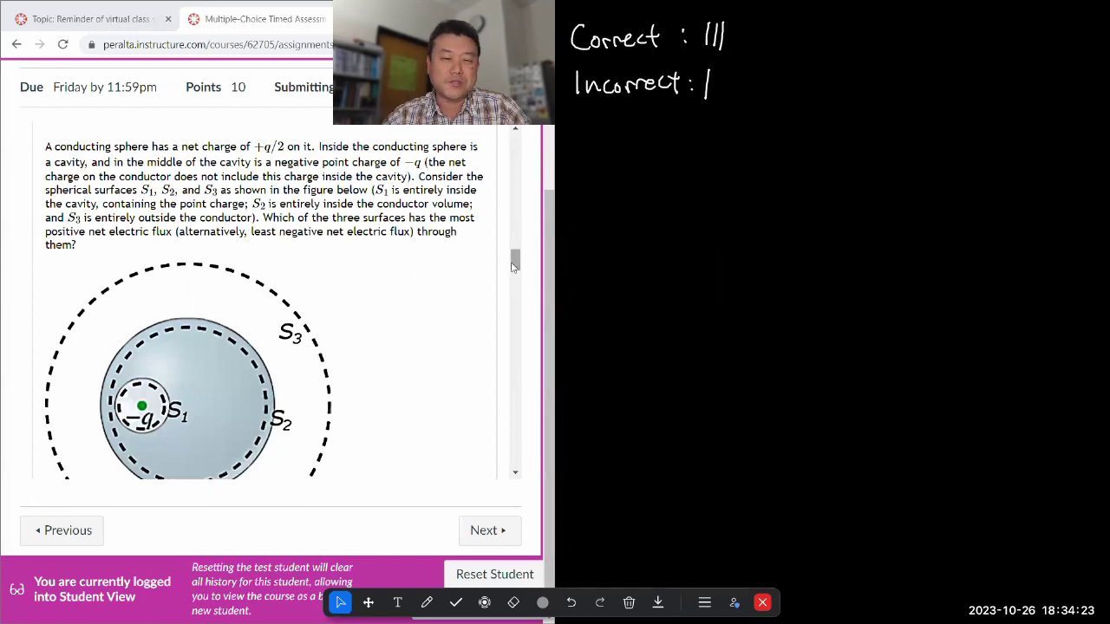
# Step: Examine Question 5's statement, figure and answer choices, highlighting the claim in the chosen answer that negative surface charges cancel the effect
pyautogui.scroll(-5, 428, 273)
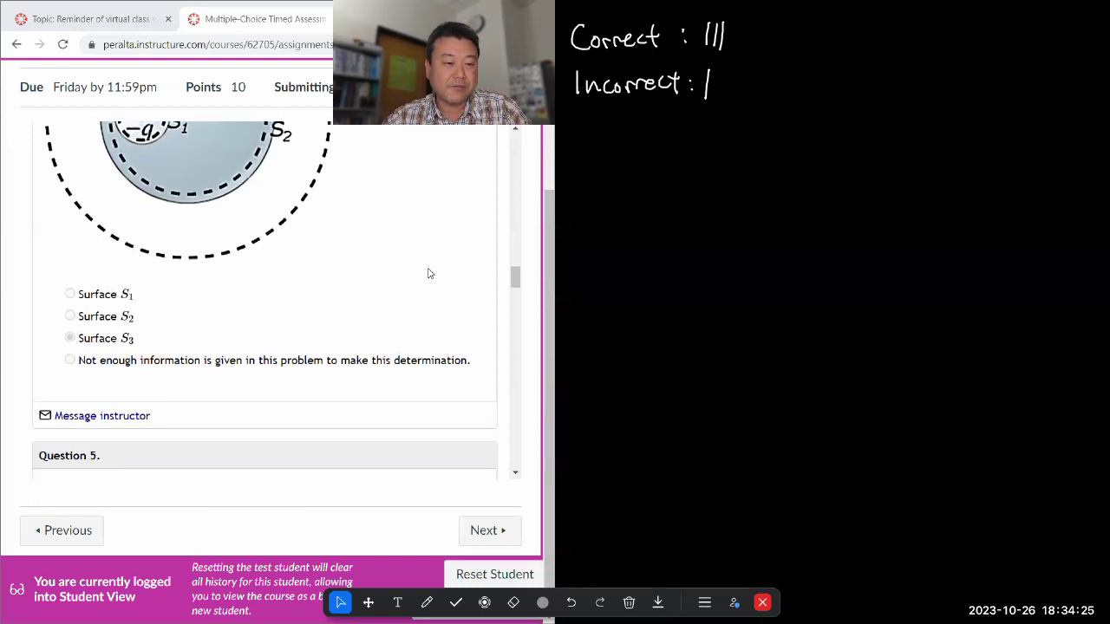
pyautogui.scroll(-3, 428, 272)
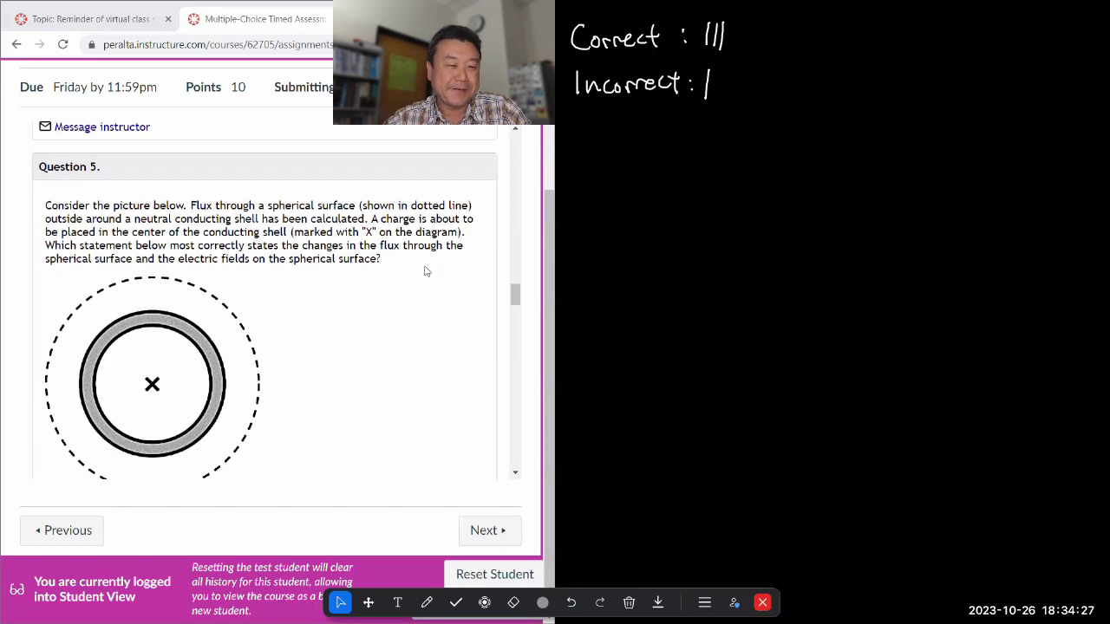
pyautogui.scroll(-1, 425, 271)
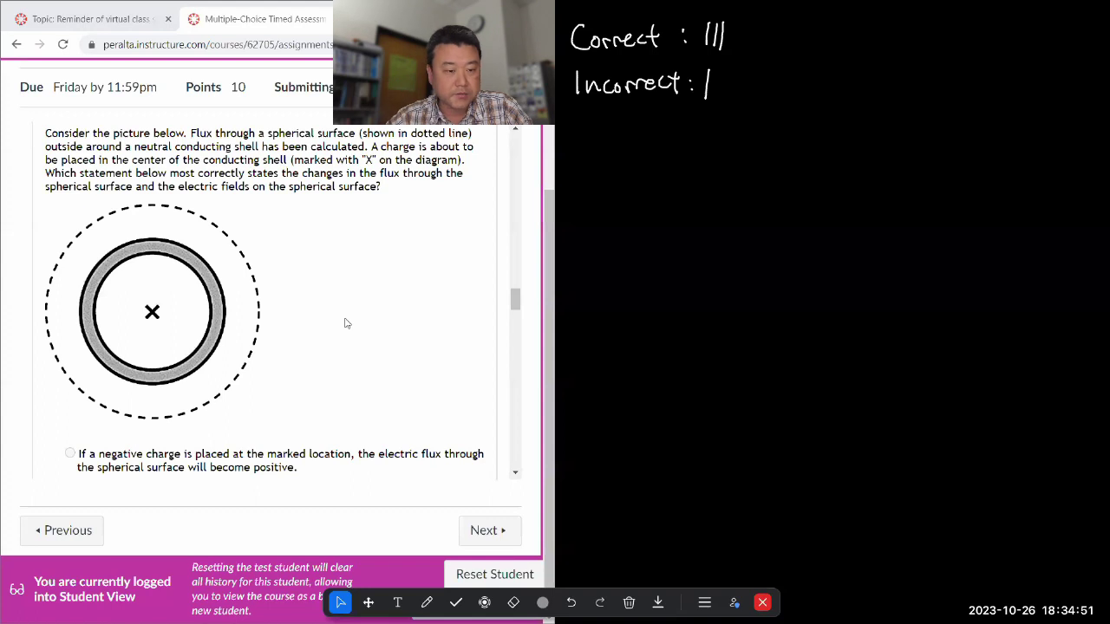
pyautogui.scroll(-1, 347, 322)
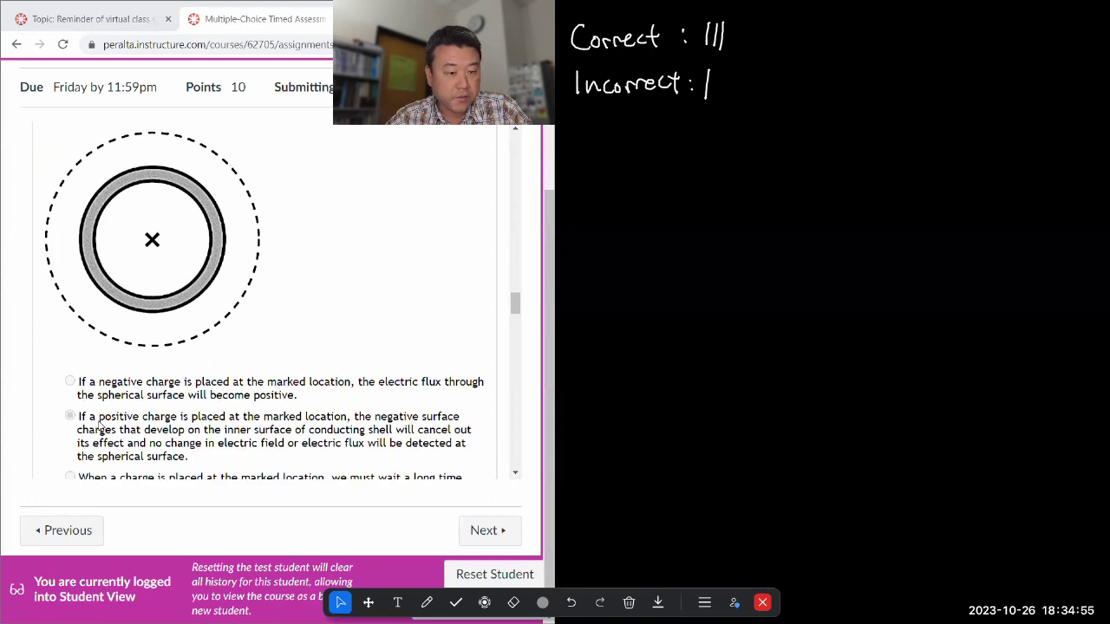
pyautogui.scroll(-1, 76, 351)
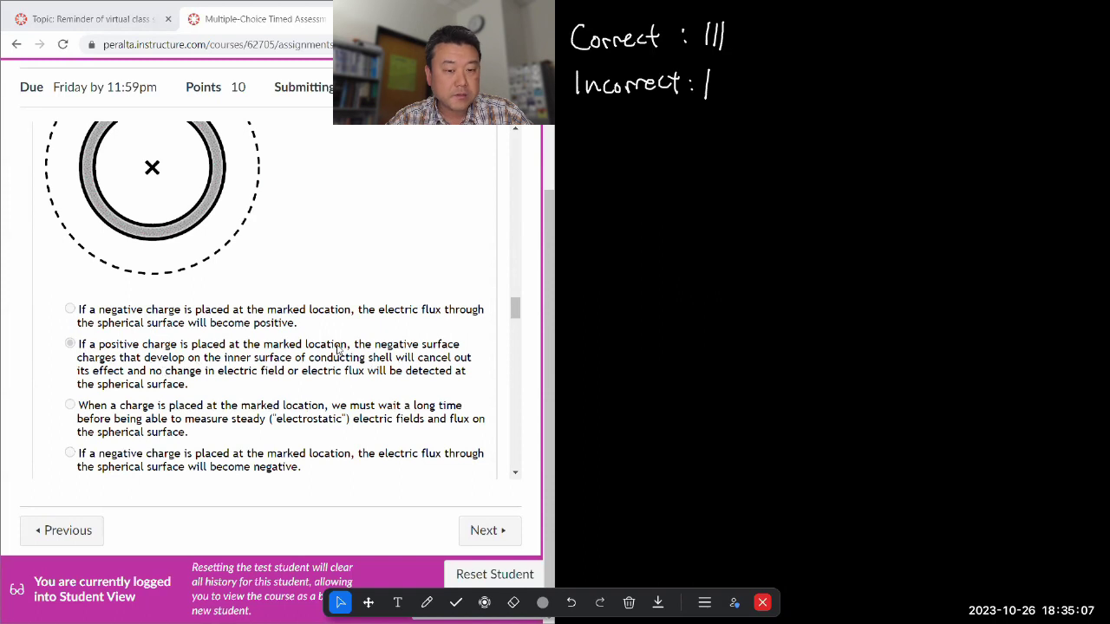
pyautogui.moveTo(354, 345); pyautogui.dragTo(129, 373)
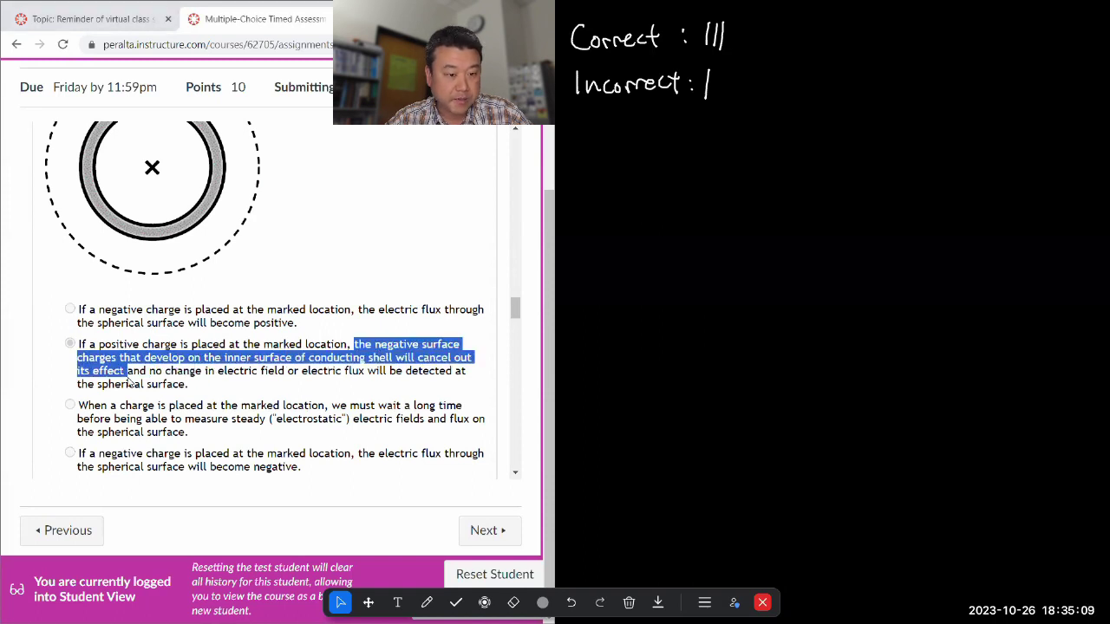
pyautogui.scroll(1, 162, 312)
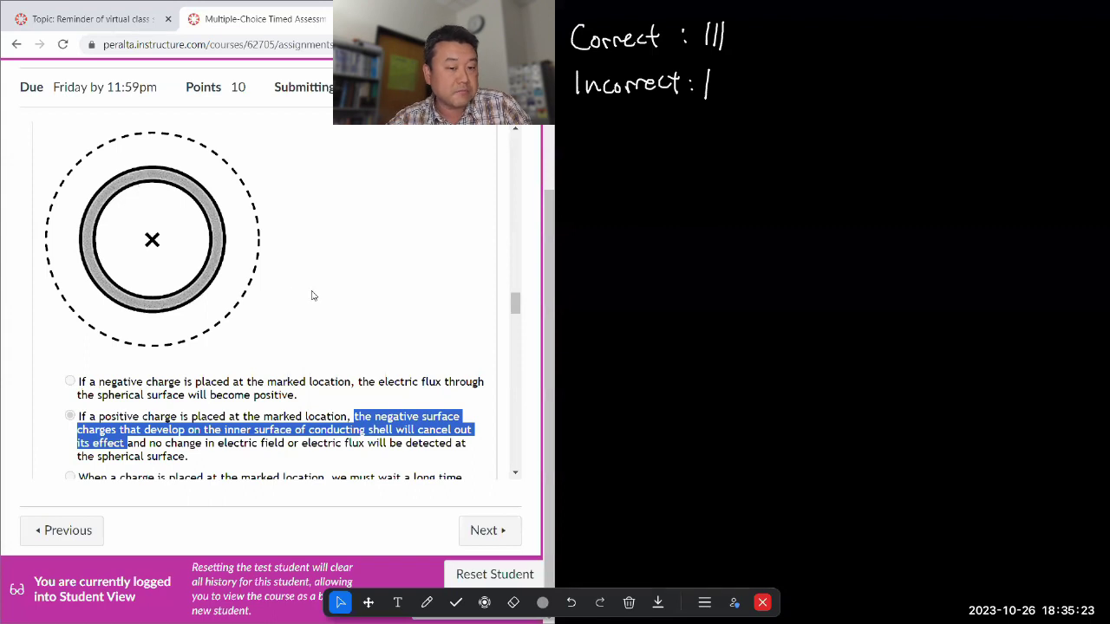
pyautogui.scroll(-1, 313, 295)
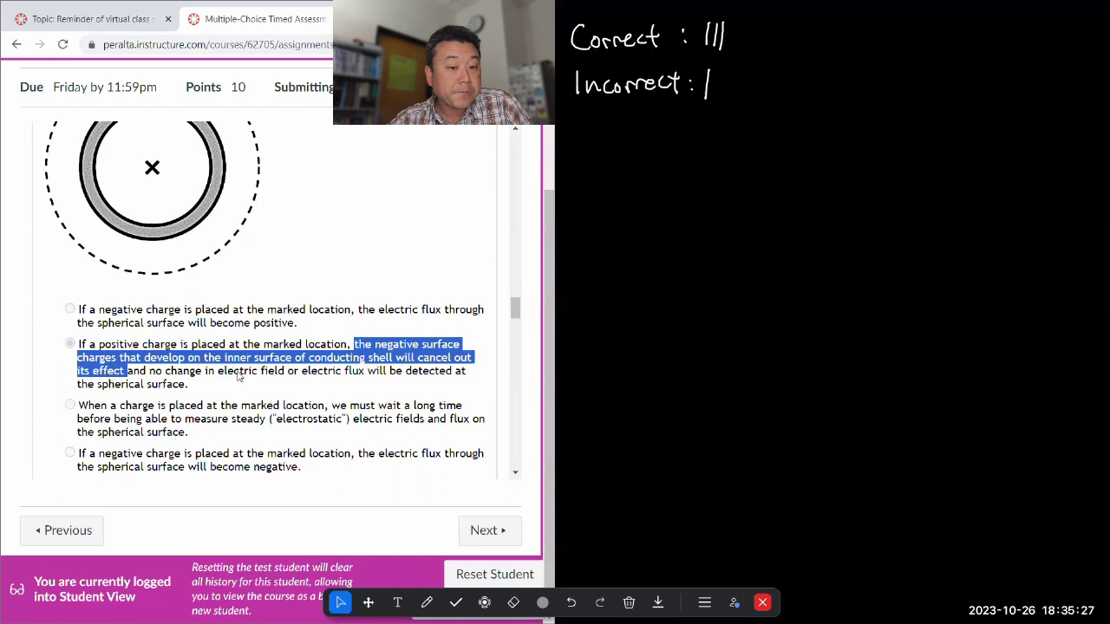
pyautogui.click(172, 379)
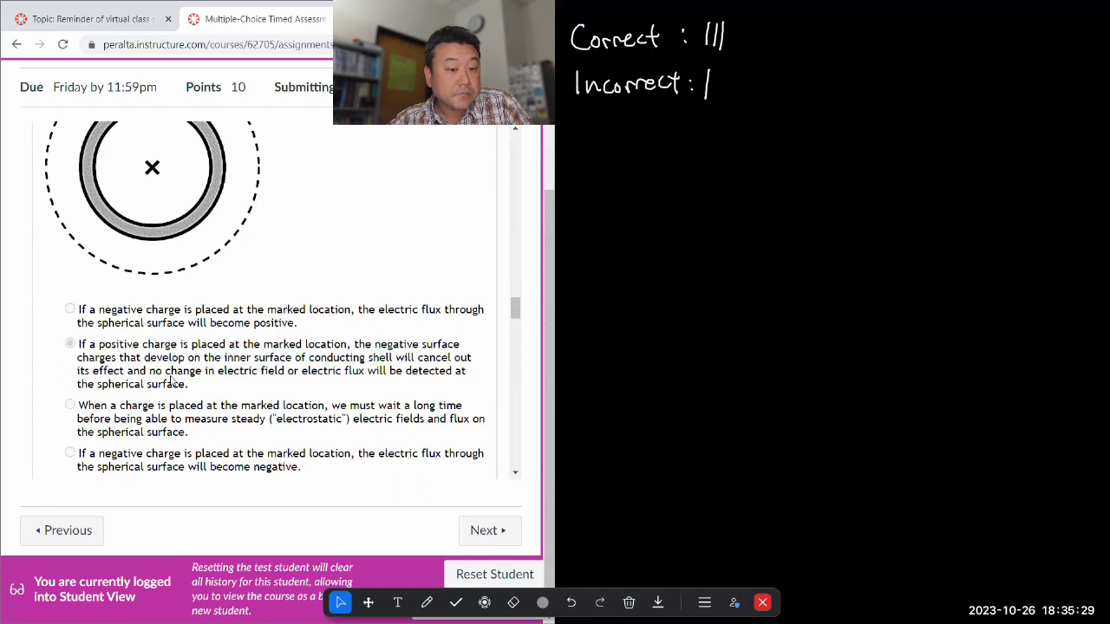
pyautogui.scroll(-1, 117, 419)
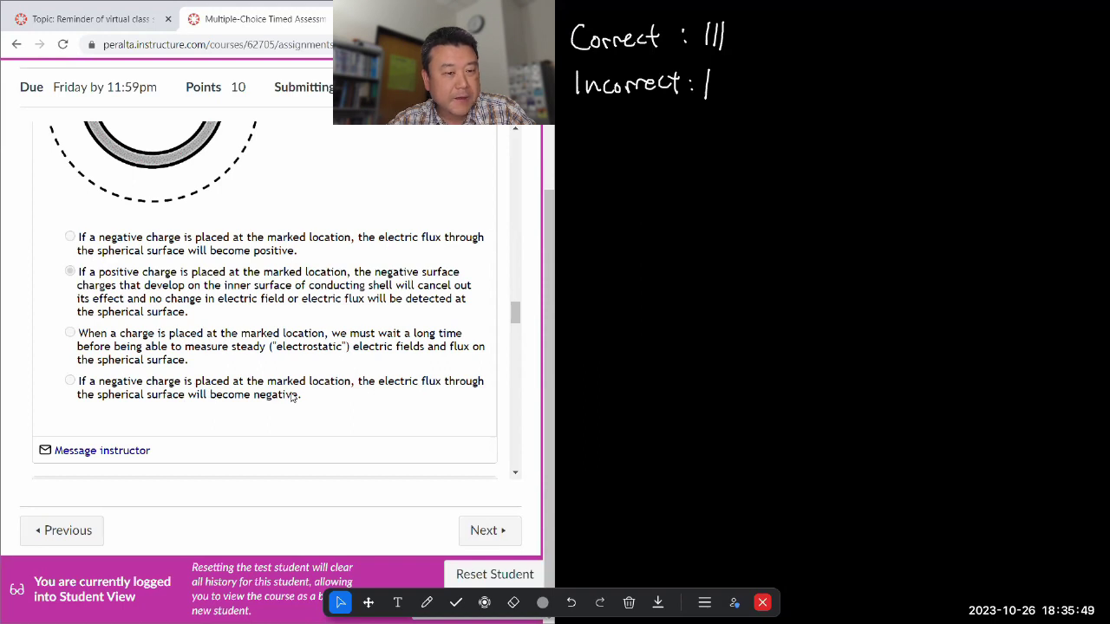
pyautogui.scroll(3, 260, 347)
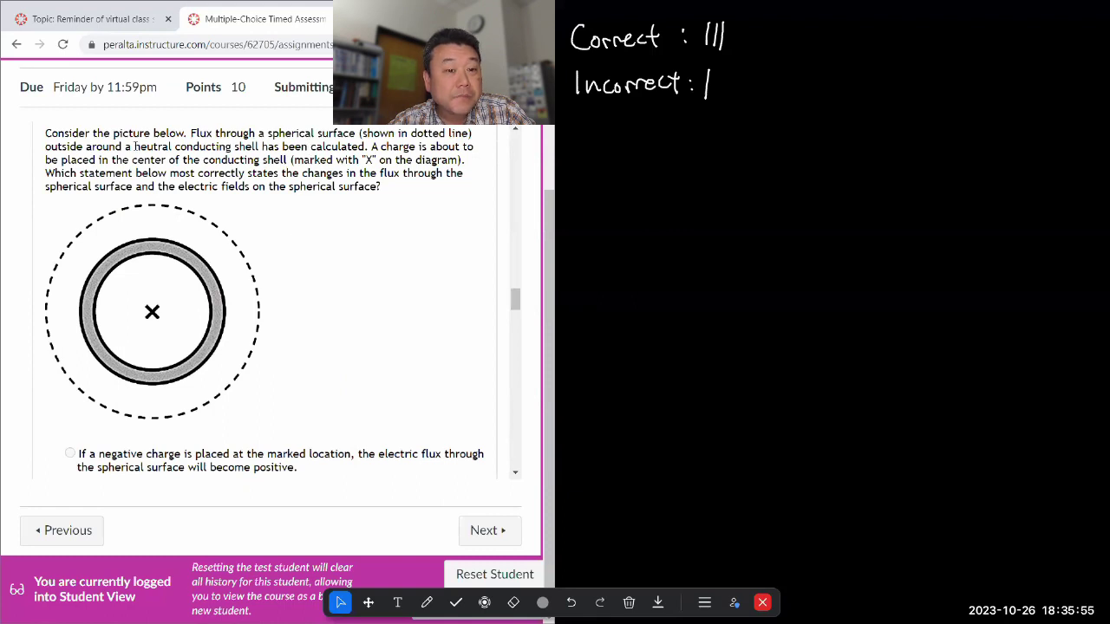
# Step: Highlight the neutral conducting shell wording in Question 5 and the answer choice stating that negative charge makes the flux negative
pyautogui.moveTo(130, 146); pyautogui.dragTo(363, 144)
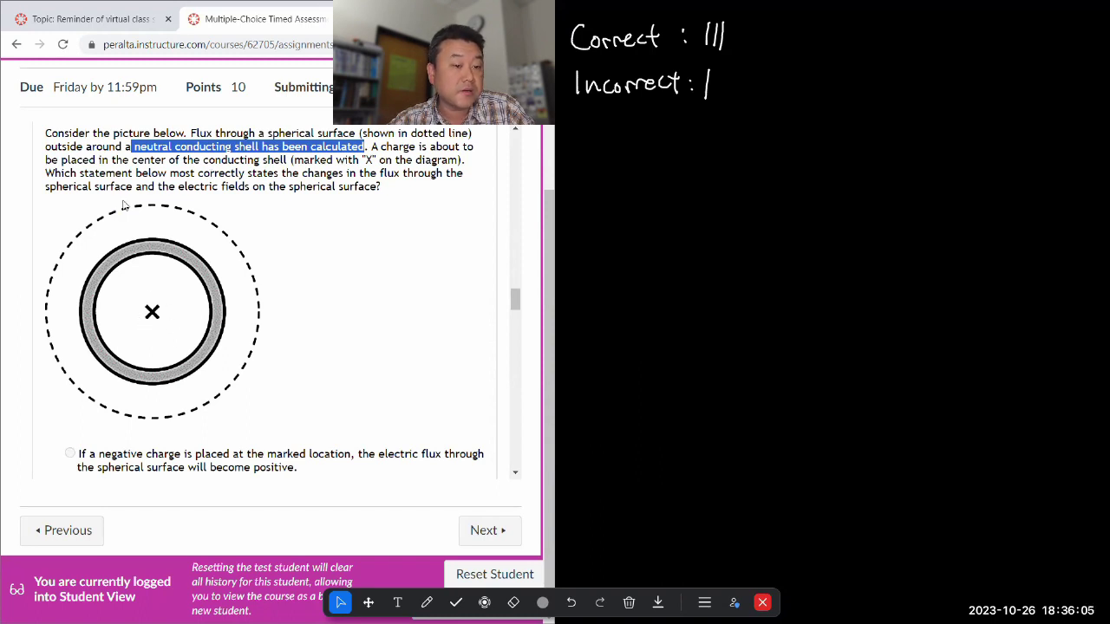
pyautogui.scroll(-1, 246, 200)
pyautogui.scroll(-2, 245, 200)
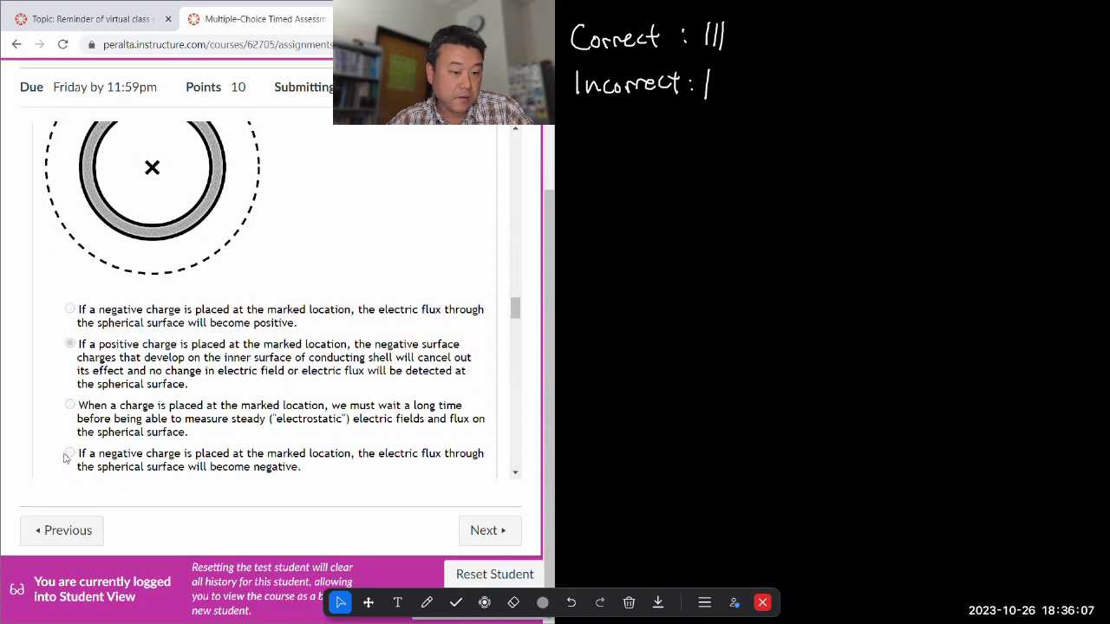
pyautogui.moveTo(306, 471); pyautogui.dragTo(55, 376)
pyautogui.scroll(2, 56, 376)
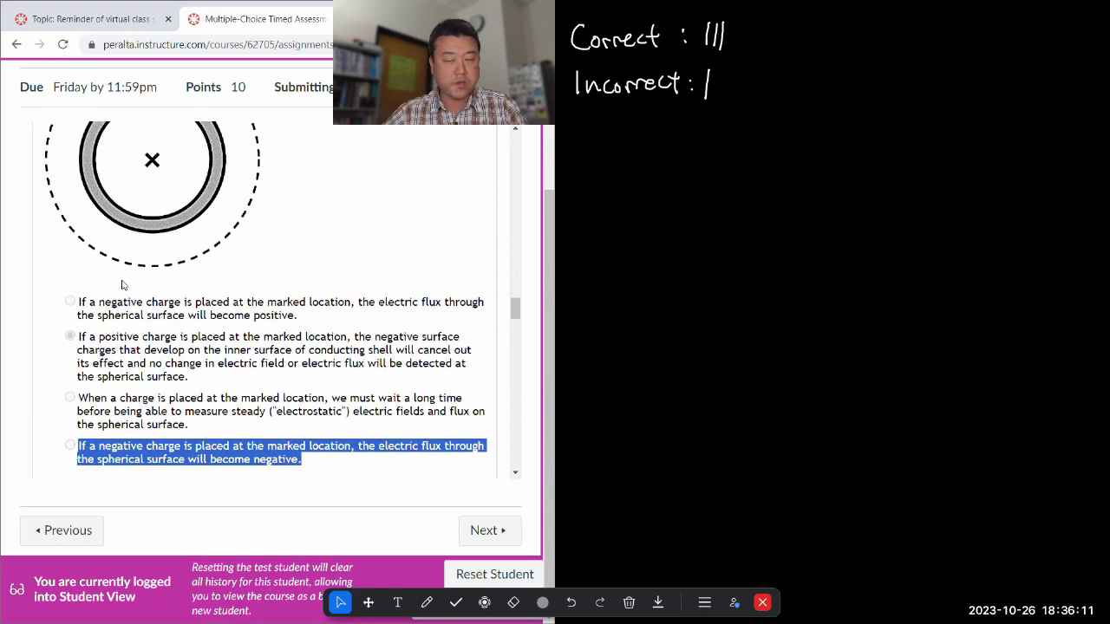
# Step: Draw a second tally stroke beside the Incorrect heading with the pen, return to pointer mode and clear the text highlight
pyautogui.click(426, 603)
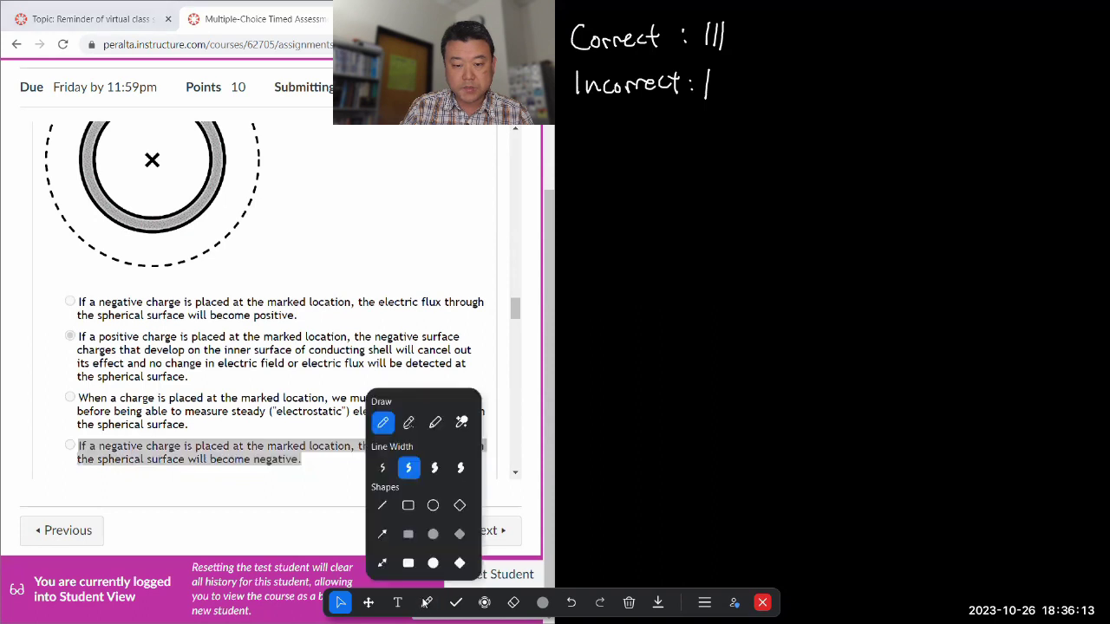
pyautogui.moveTo(714, 68); pyautogui.dragTo(712, 95)
pyautogui.hotkey('ctrl', 'z')
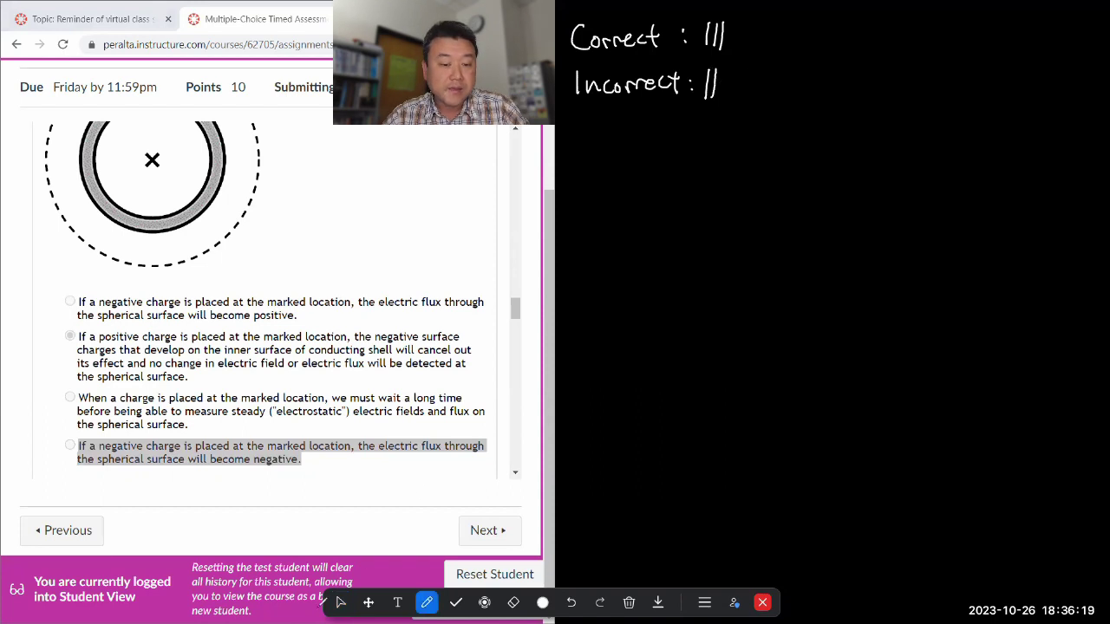
pyautogui.click(340, 602)
pyautogui.click(419, 473)
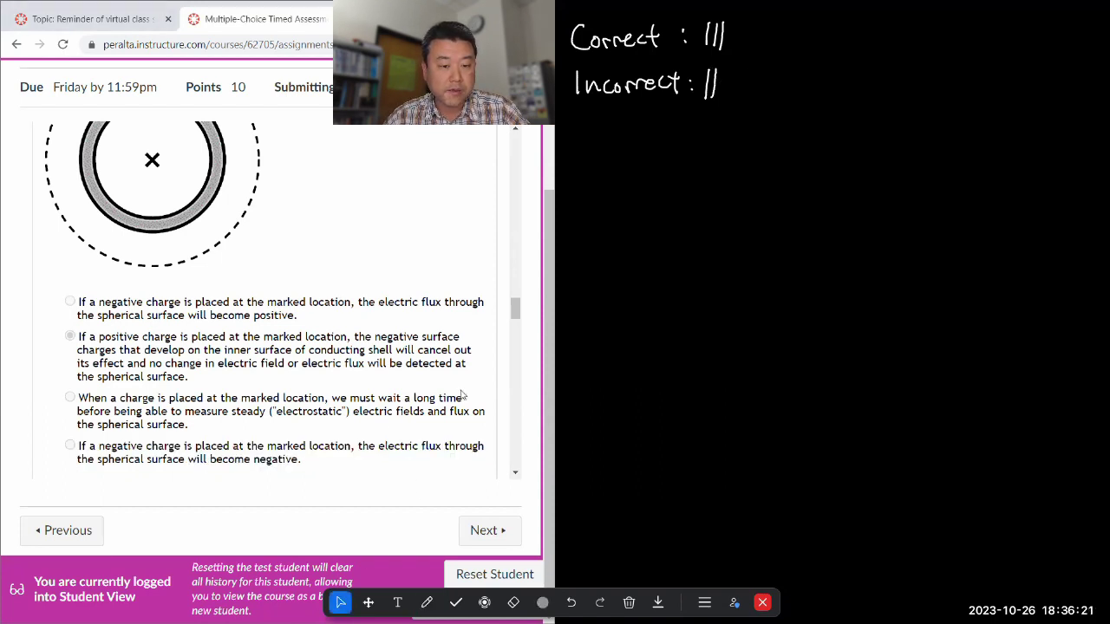
# Step: Read Question 6 on Gauss's Law, draw a fourth tally stroke beside the Correct heading without the stray mark, and return to pointer mode
pyautogui.scroll(-5, 463, 394)
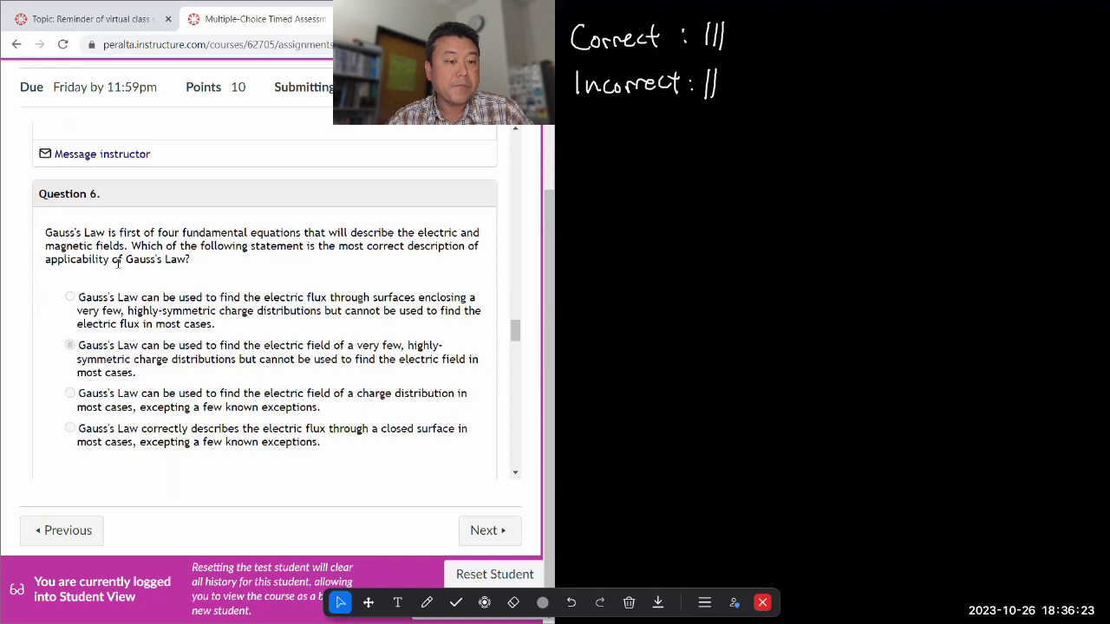
pyautogui.scroll(-1, 118, 263)
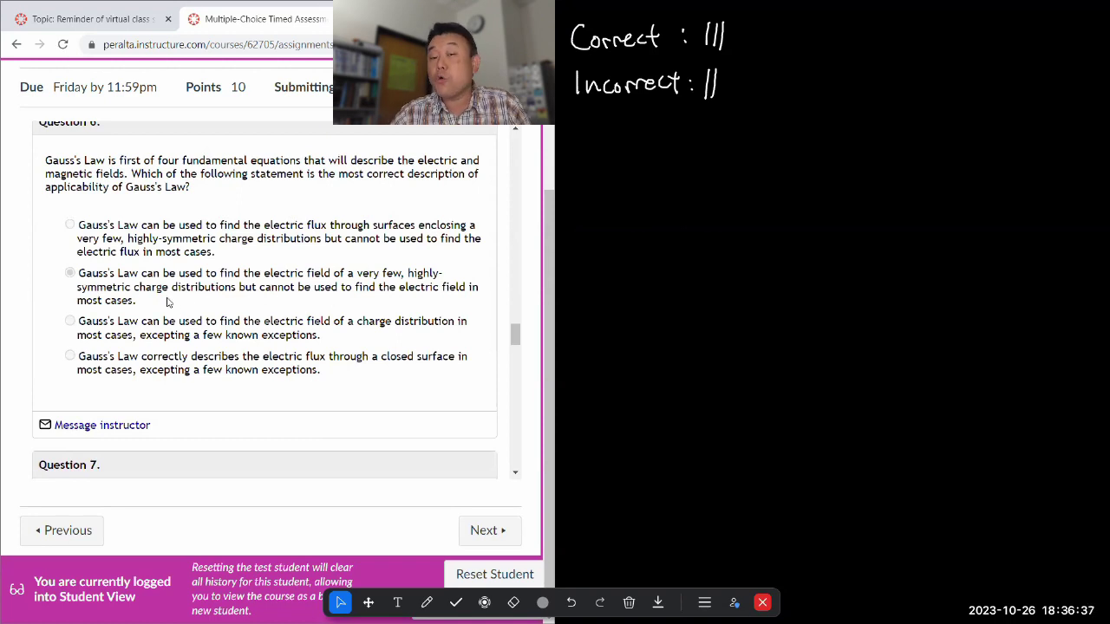
pyautogui.click(430, 604)
pyautogui.moveTo(733, 25)
pyautogui.mouseDown()
pyautogui.moveTo(739, 14)
pyautogui.moveTo(733, 47)
pyautogui.moveTo(748, 14)
pyautogui.mouseUp()
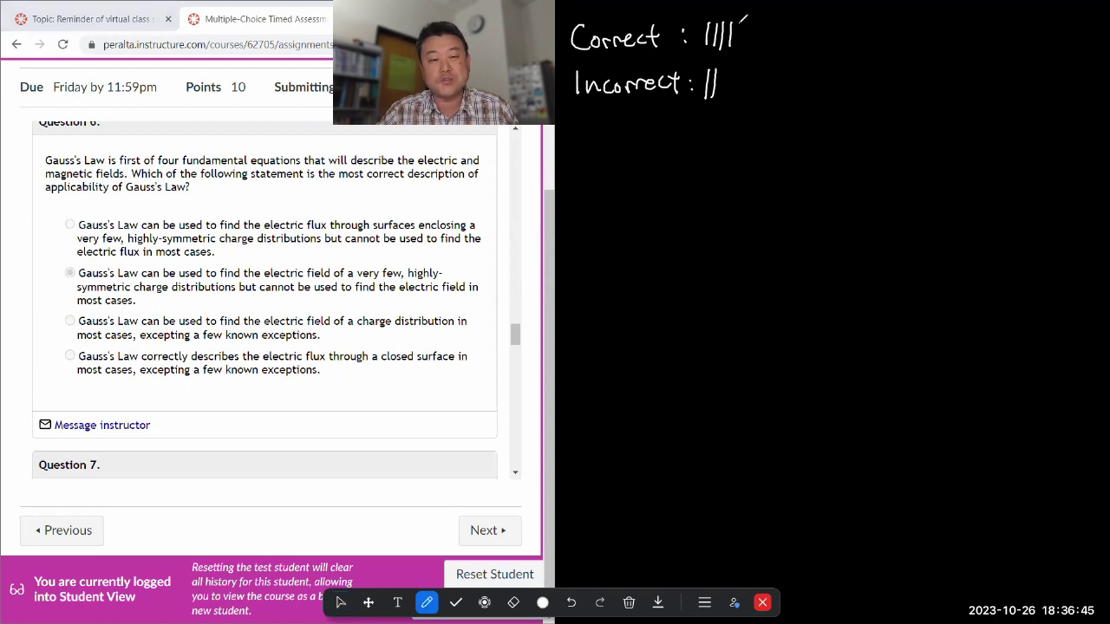
pyautogui.hotkey('ctrl', 'z')
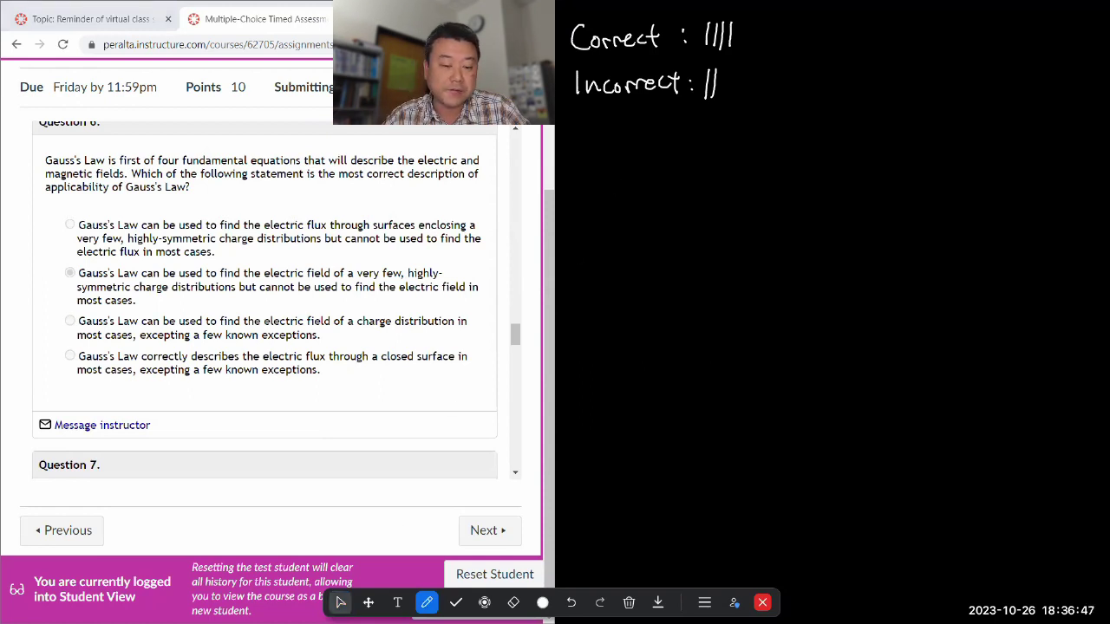
pyautogui.click(341, 603)
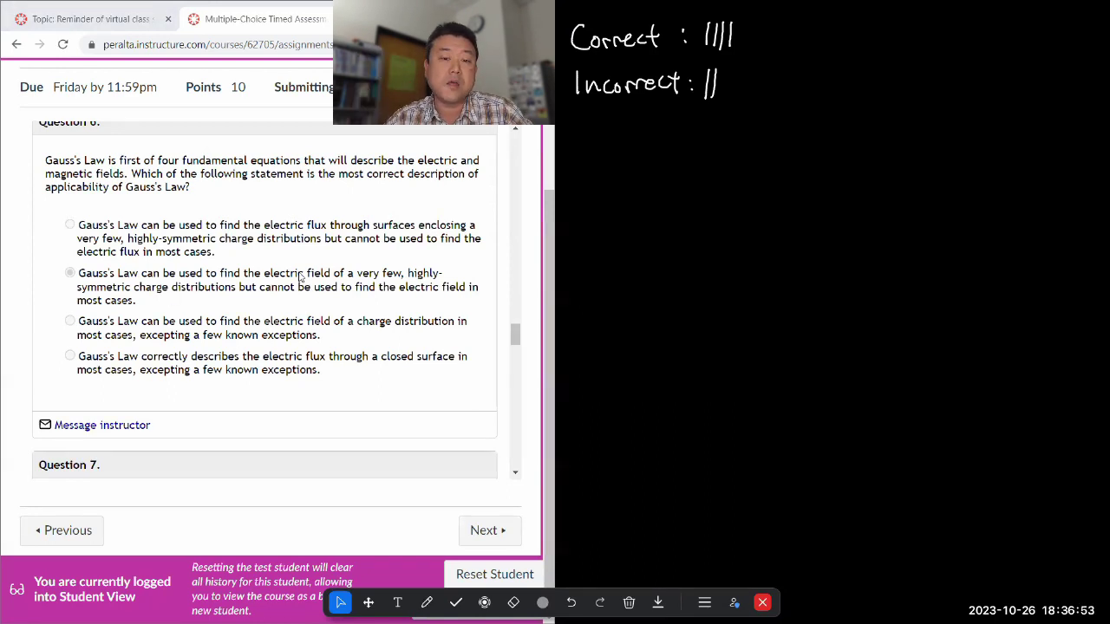
# Step: Examine Question 7 and its answer choices, highlighting the words "scalar multiplication" in the question about electric potential
pyautogui.scroll(-1, 301, 276)
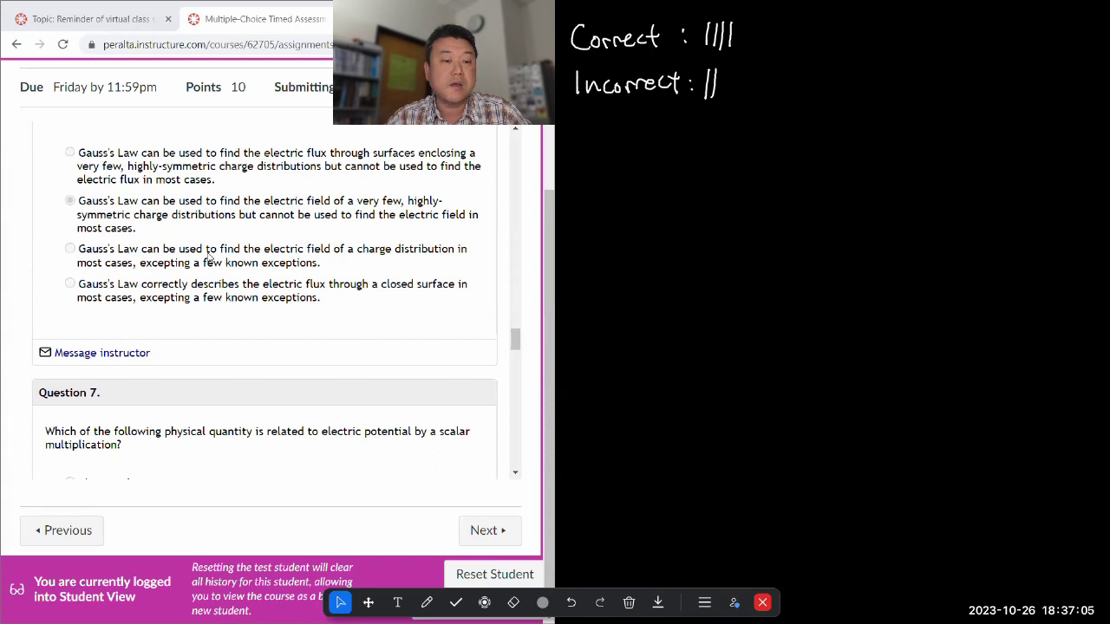
pyautogui.scroll(-1, 294, 282)
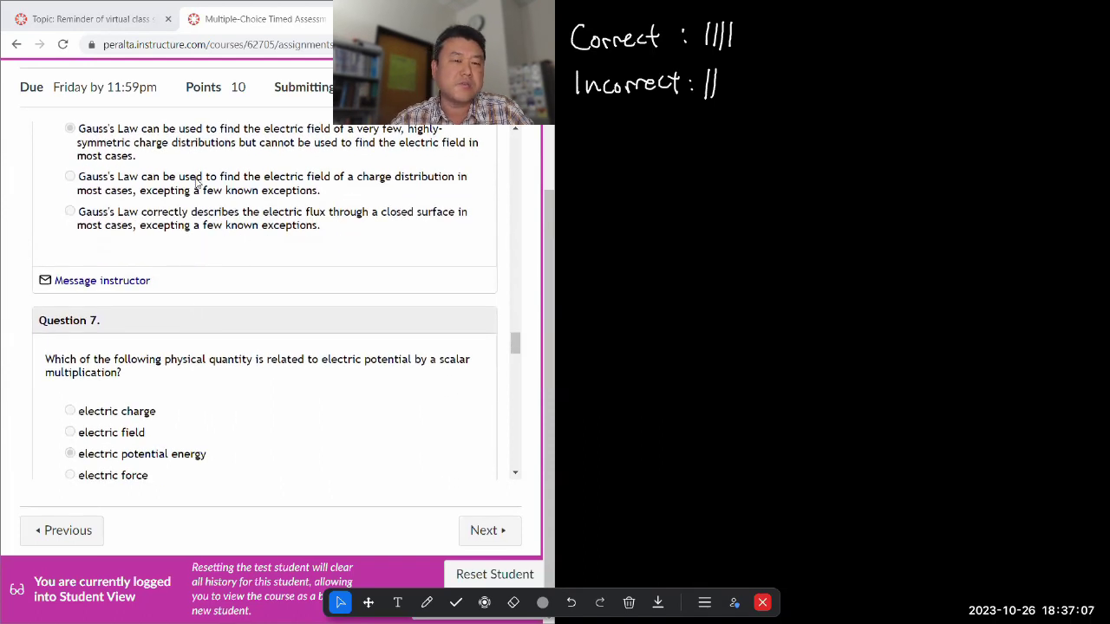
pyautogui.scroll(-1, 186, 181)
pyautogui.scroll(-1, 309, 231)
pyautogui.scroll(-3, 310, 230)
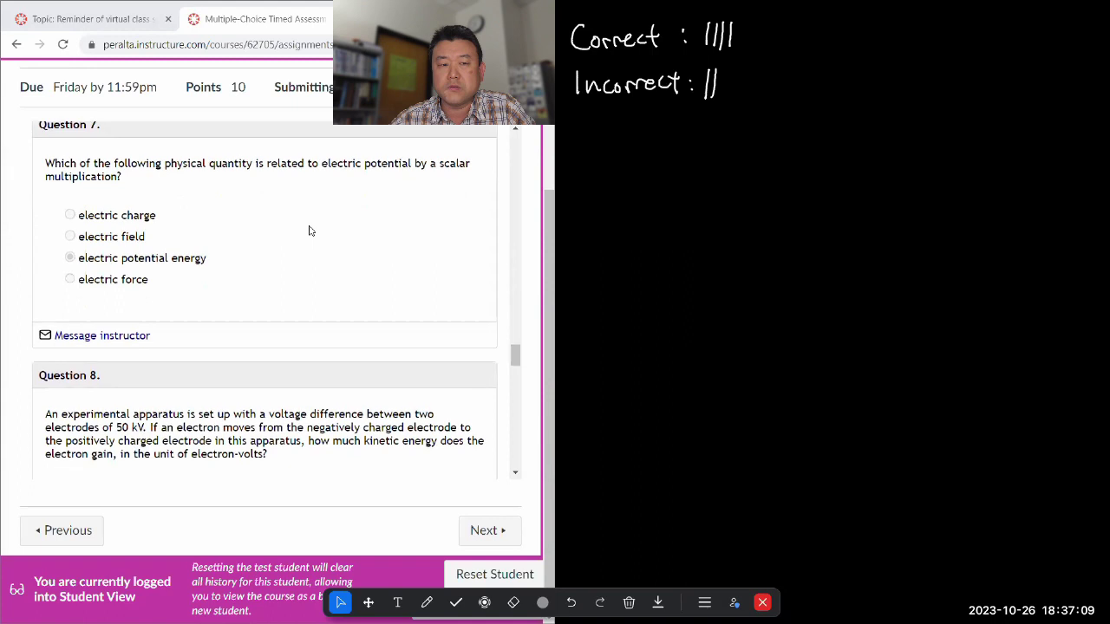
pyautogui.scroll(2, 299, 235)
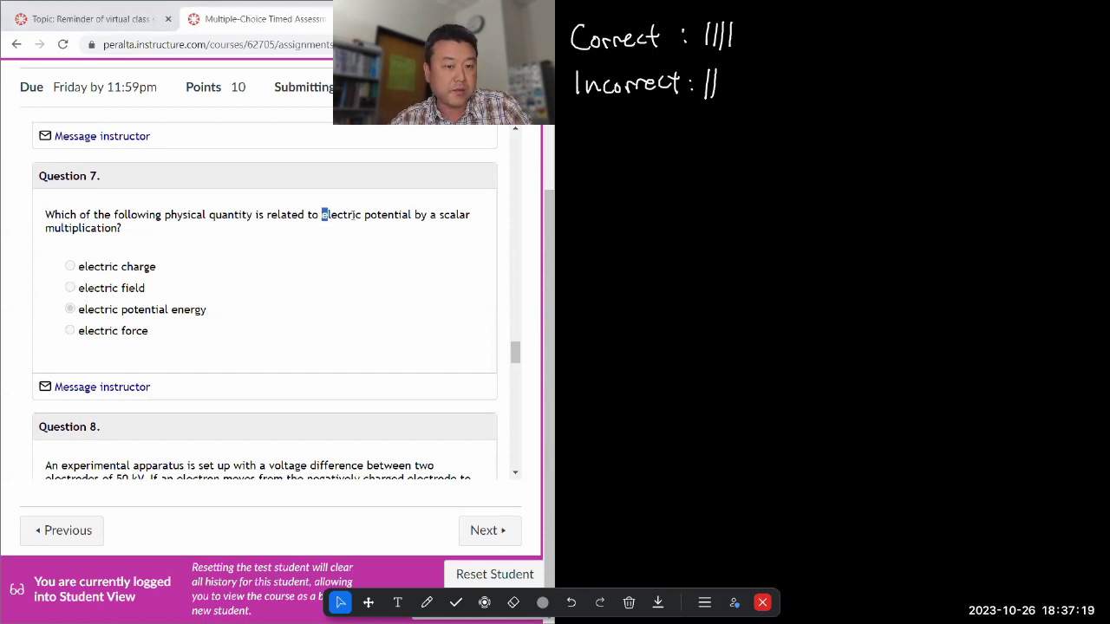
pyautogui.moveTo(321, 214); pyautogui.dragTo(120, 229)
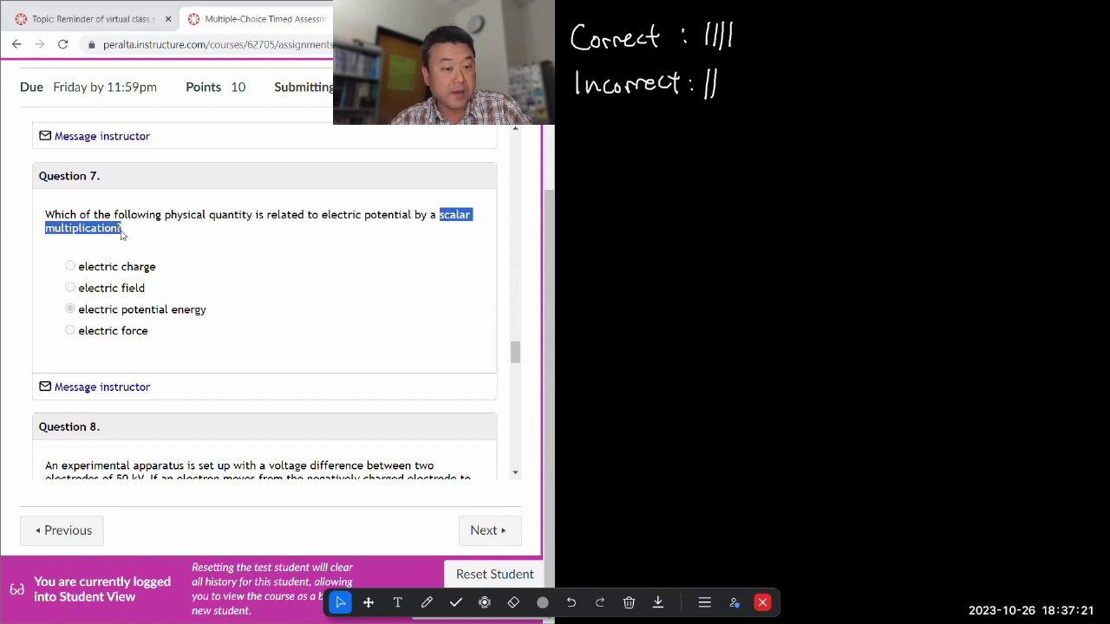
pyautogui.click(182, 213)
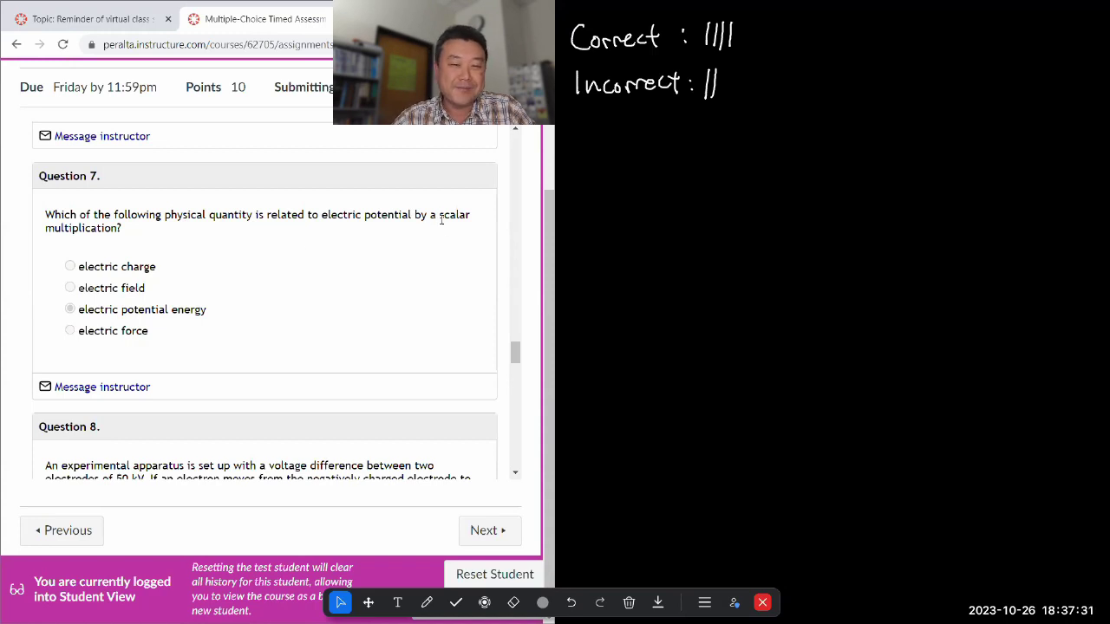
pyautogui.moveTo(439, 215); pyautogui.dragTo(440, 225)
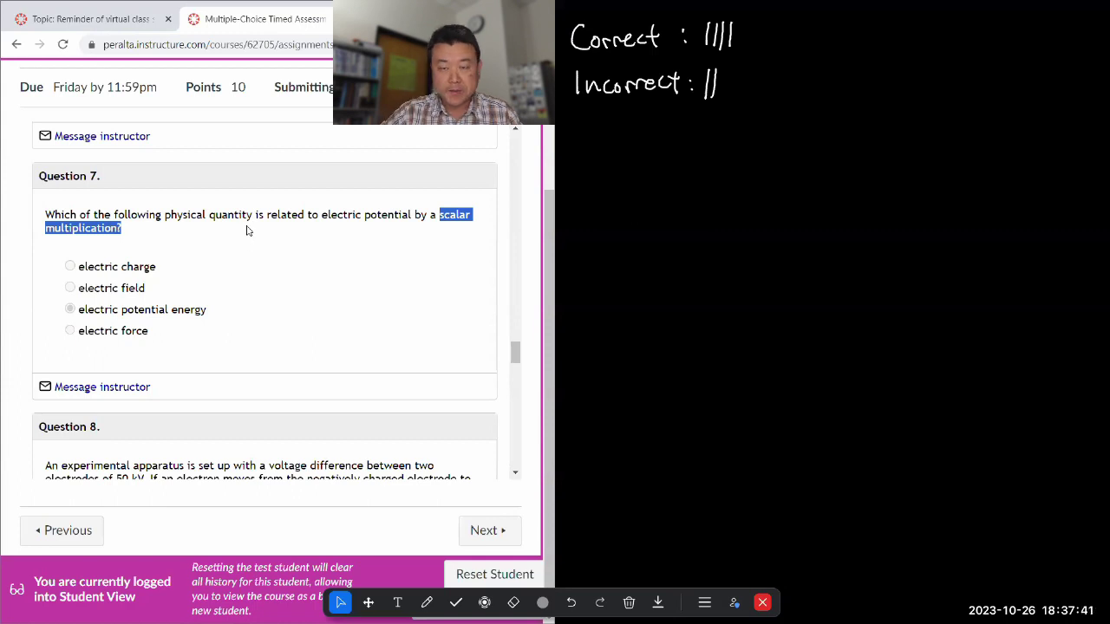
# Step: Draw a fifth tally stroke across the four beside the Correct heading with the pen and return to pointer mode
pyautogui.click(426, 603)
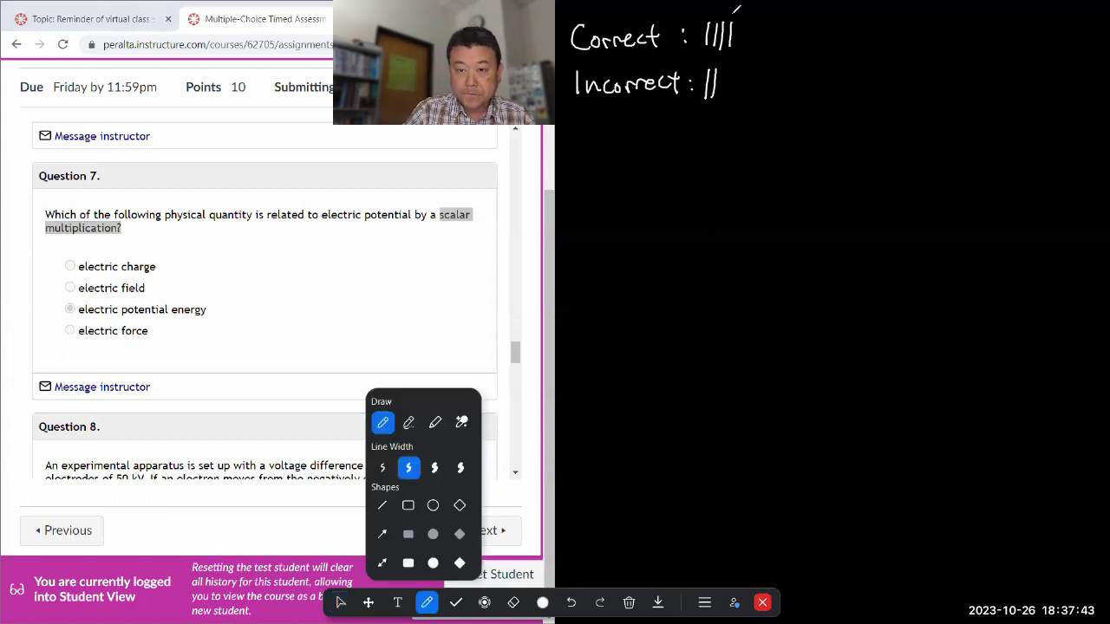
pyautogui.moveTo(737, 7)
pyautogui.mouseDown()
pyautogui.moveTo(699, 33)
pyautogui.moveTo(748, 17)
pyautogui.mouseUp()
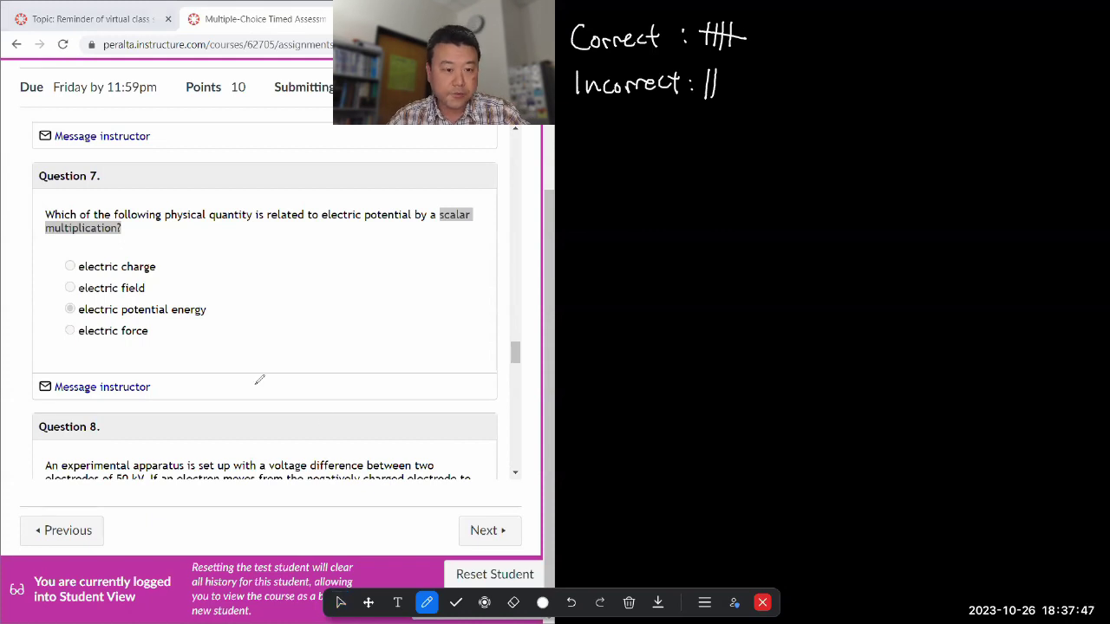
pyautogui.click(340, 603)
# Step: Examine Question 8, highlighting the 50 kV voltage difference and the 50,000 electron-volts in the chosen answer, and clear the highlight
pyautogui.scroll(-3, 221, 354)
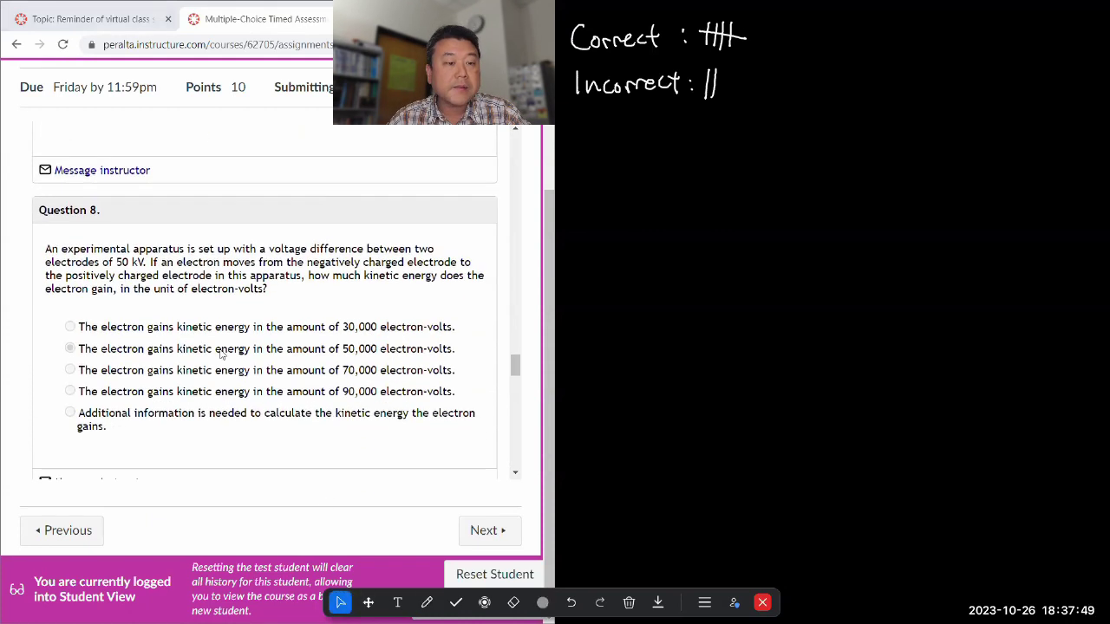
pyautogui.scroll(-1, 221, 354)
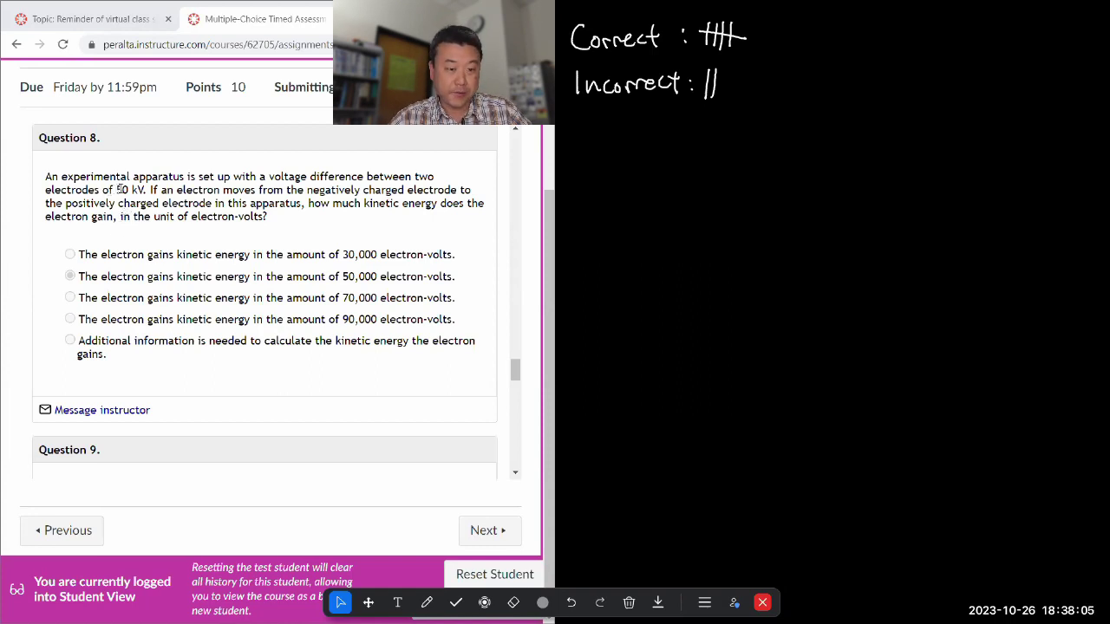
pyautogui.scroll(2, 159, 199)
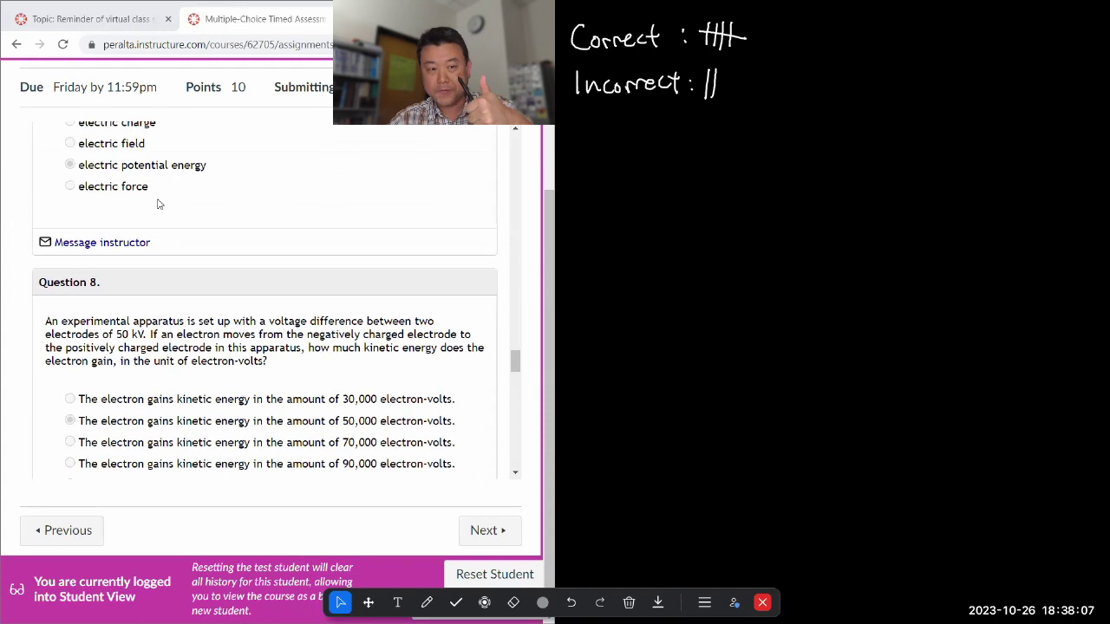
pyautogui.scroll(1, 160, 207)
pyautogui.scroll(-1, 161, 207)
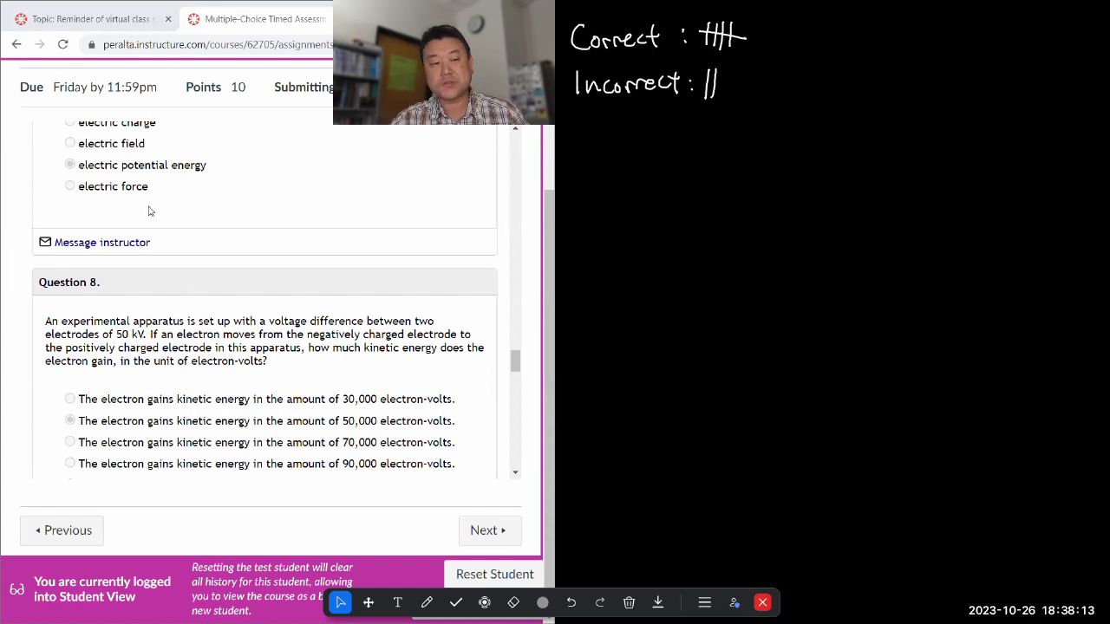
pyautogui.scroll(-1, 231, 218)
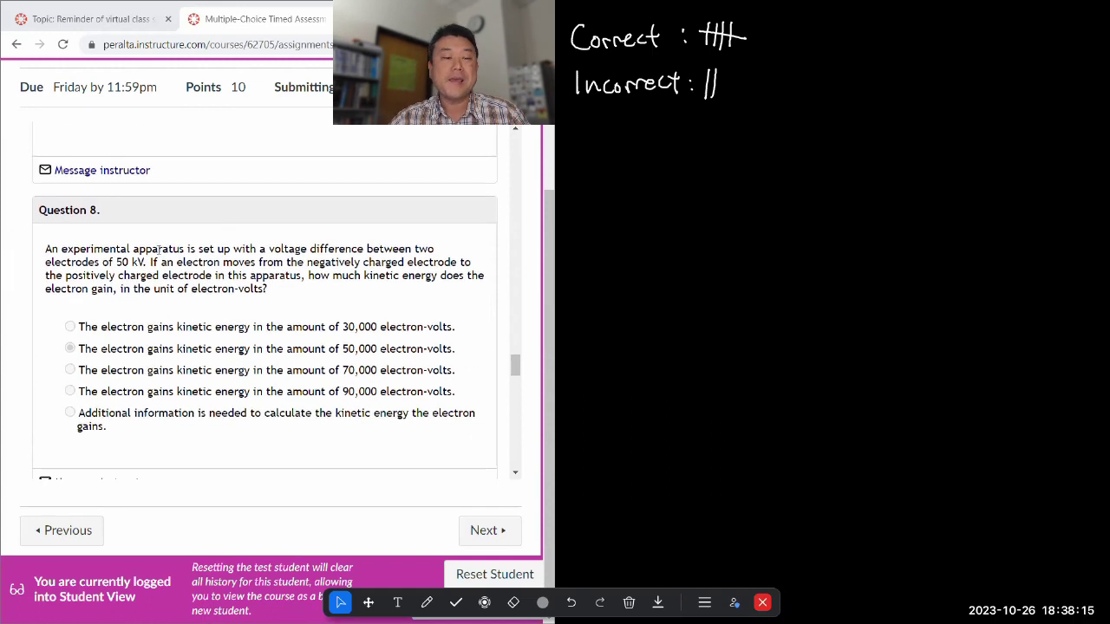
pyautogui.moveTo(116, 262); pyautogui.dragTo(149, 260)
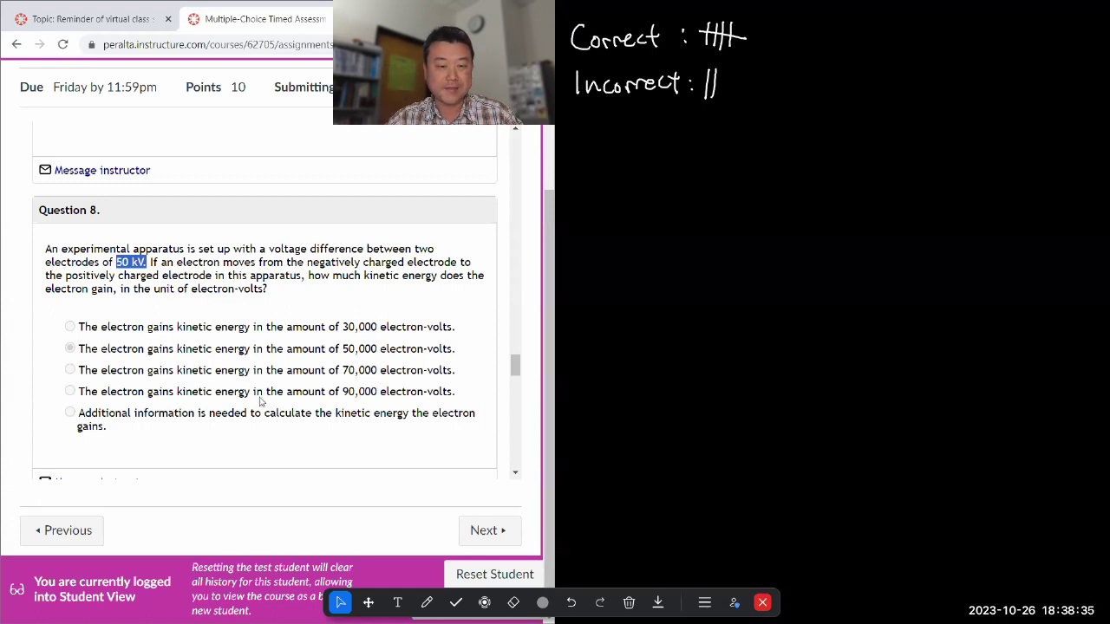
pyautogui.moveTo(456, 350); pyautogui.dragTo(345, 352)
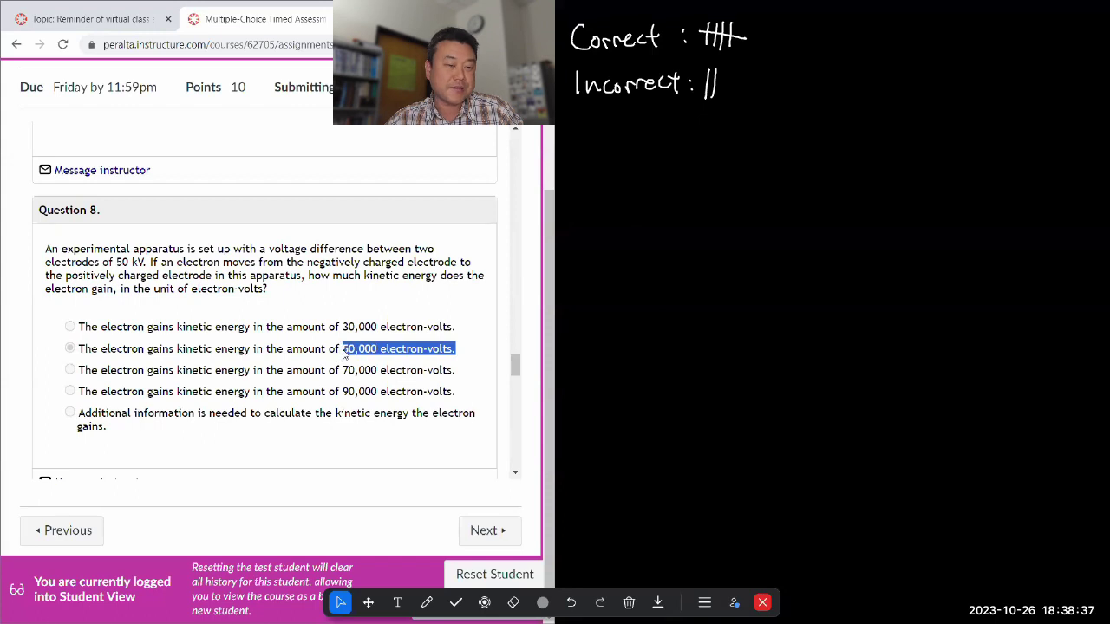
pyautogui.click(286, 276)
pyautogui.scroll(-1, 285, 276)
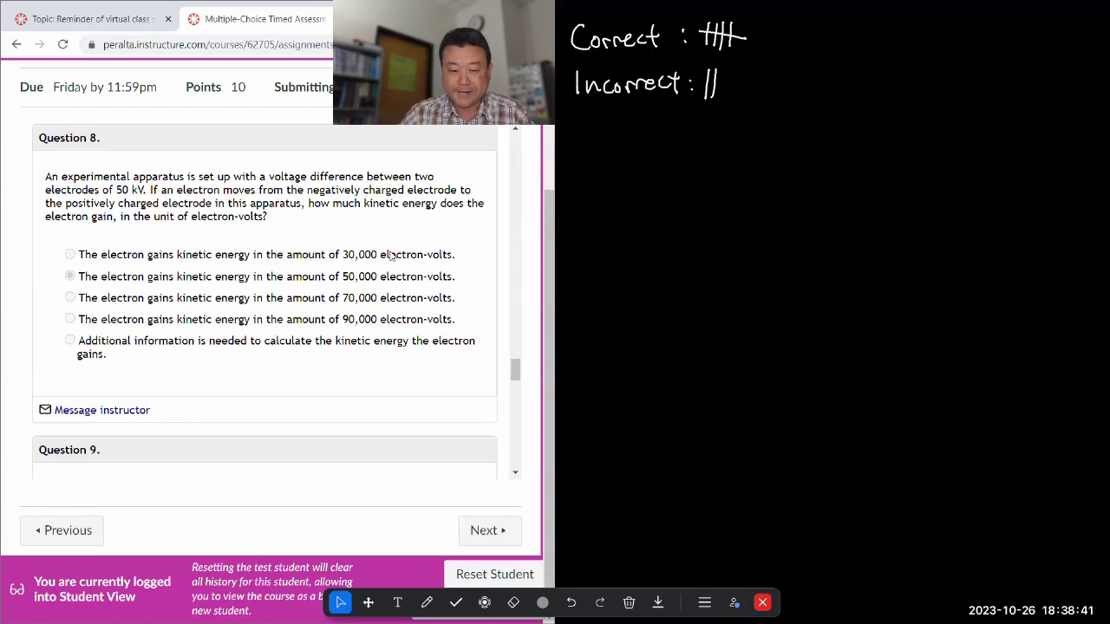
# Step: Draw a sixth tally stroke, separate from the crossed group of five, beside the Correct heading and return to pointer mode
pyautogui.click(427, 602)
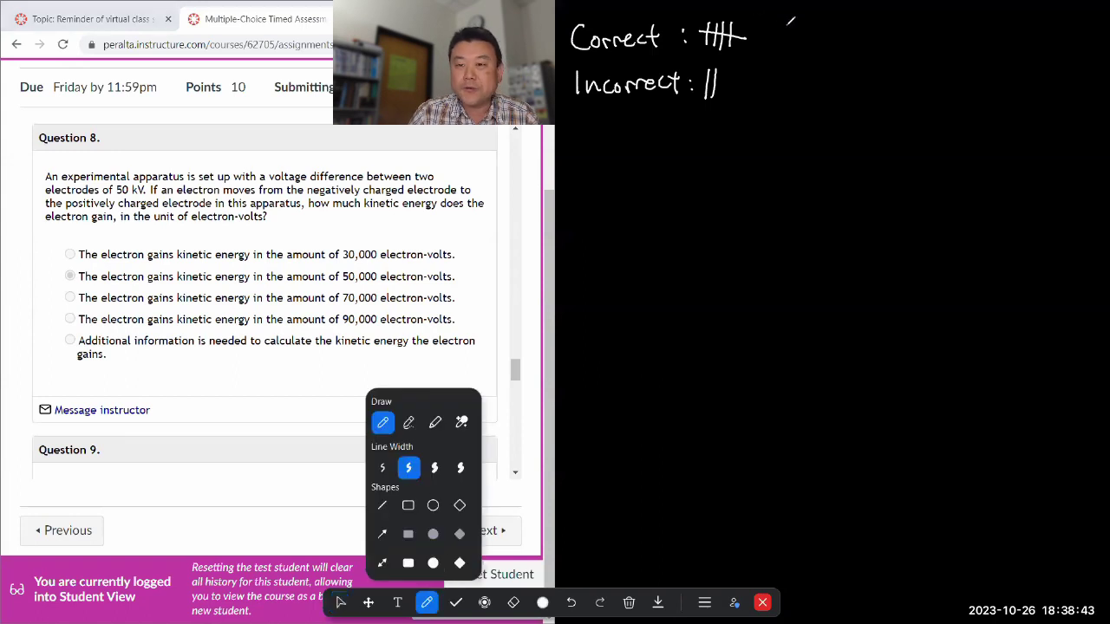
pyautogui.moveTo(766, 26); pyautogui.dragTo(759, 51)
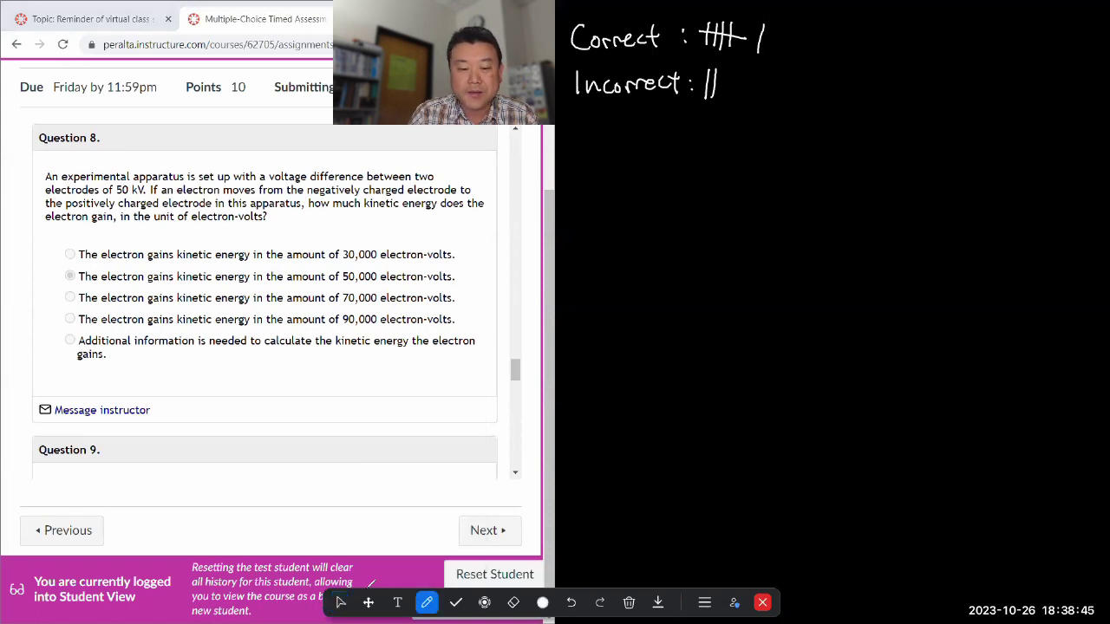
pyautogui.click(341, 602)
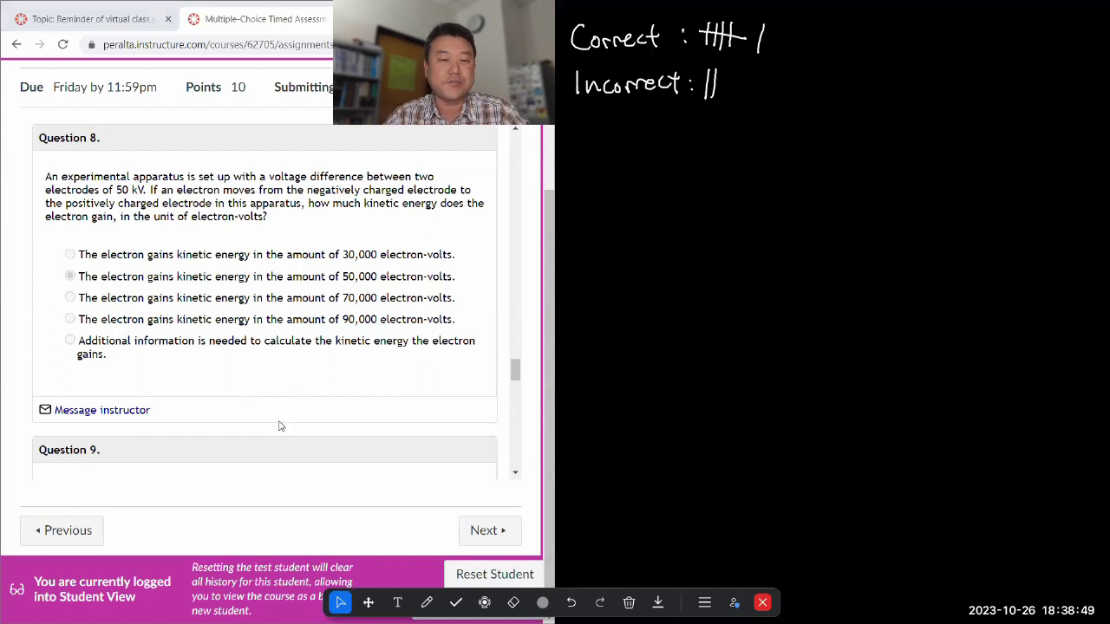
# Step: Highlight the unit "electron-volts" in Question 8's chosen 50,000 answer
pyautogui.scroll(-1, 205, 349)
pyautogui.scroll(1, 211, 347)
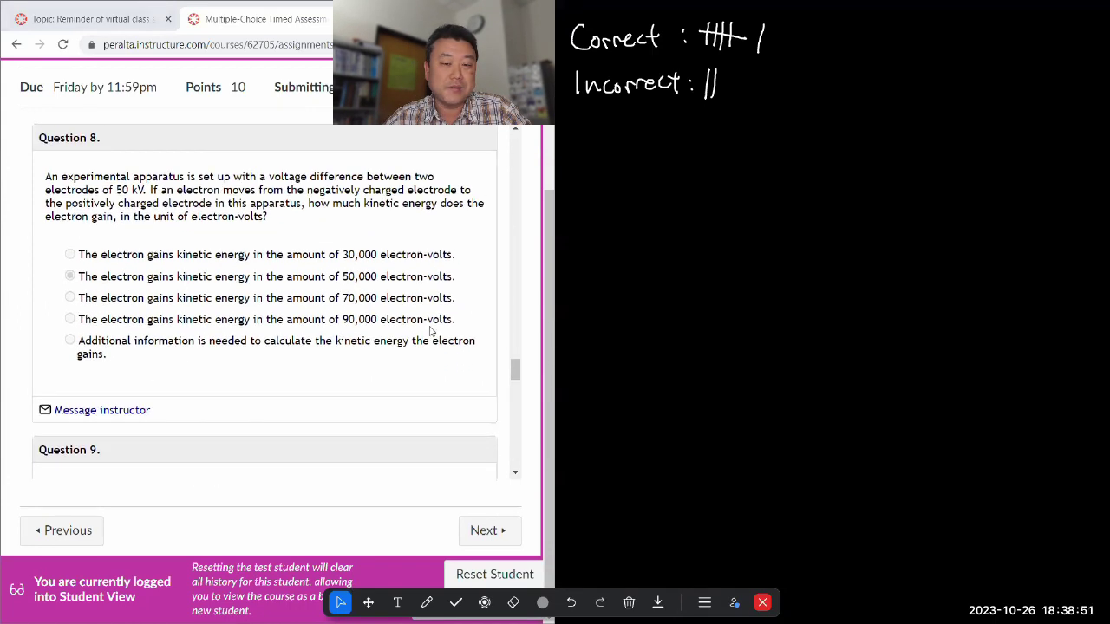
pyautogui.moveTo(454, 277); pyautogui.dragTo(382, 283)
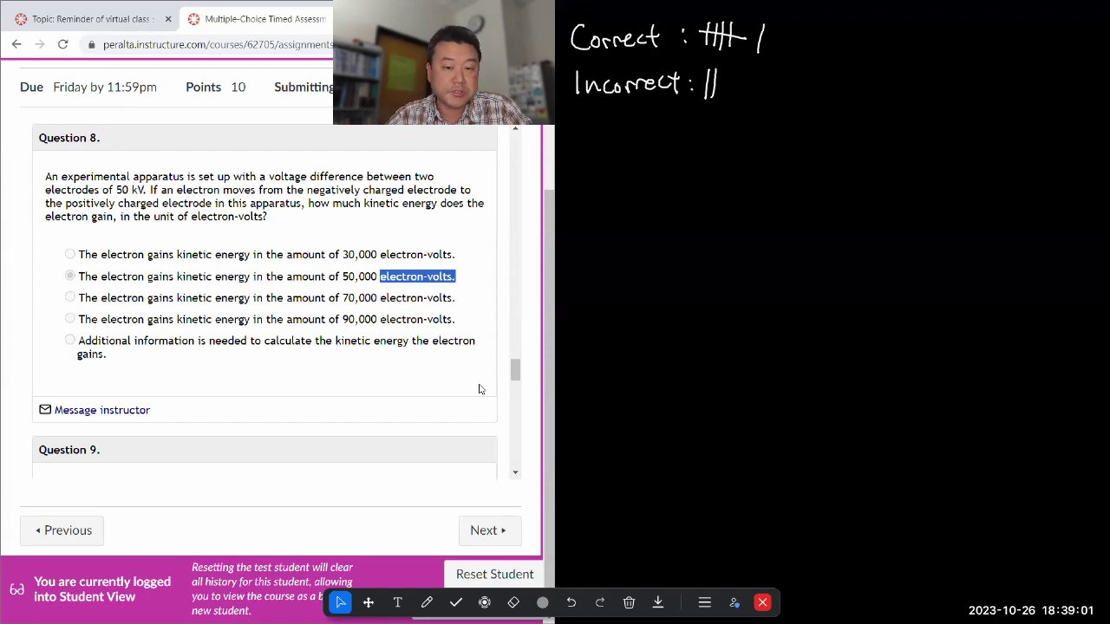
# Step: Read Question 9's statement, equipotential line figure and answer choices about the charges at points A, B and C
pyautogui.scroll(-1, 469, 399)
pyautogui.scroll(-3, 468, 399)
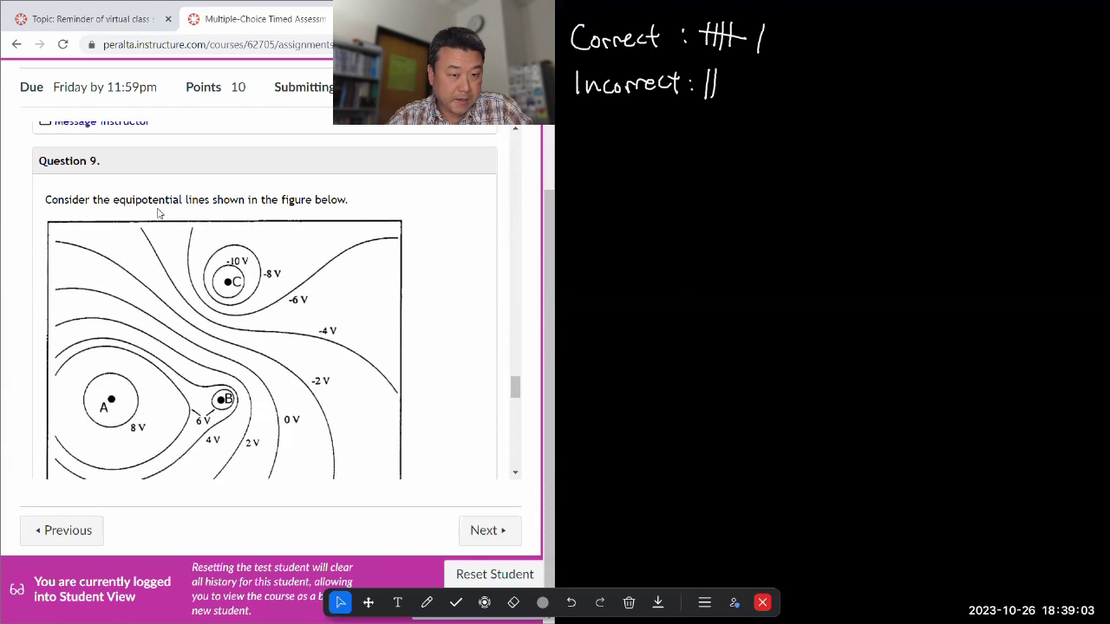
pyautogui.scroll(-1, 159, 214)
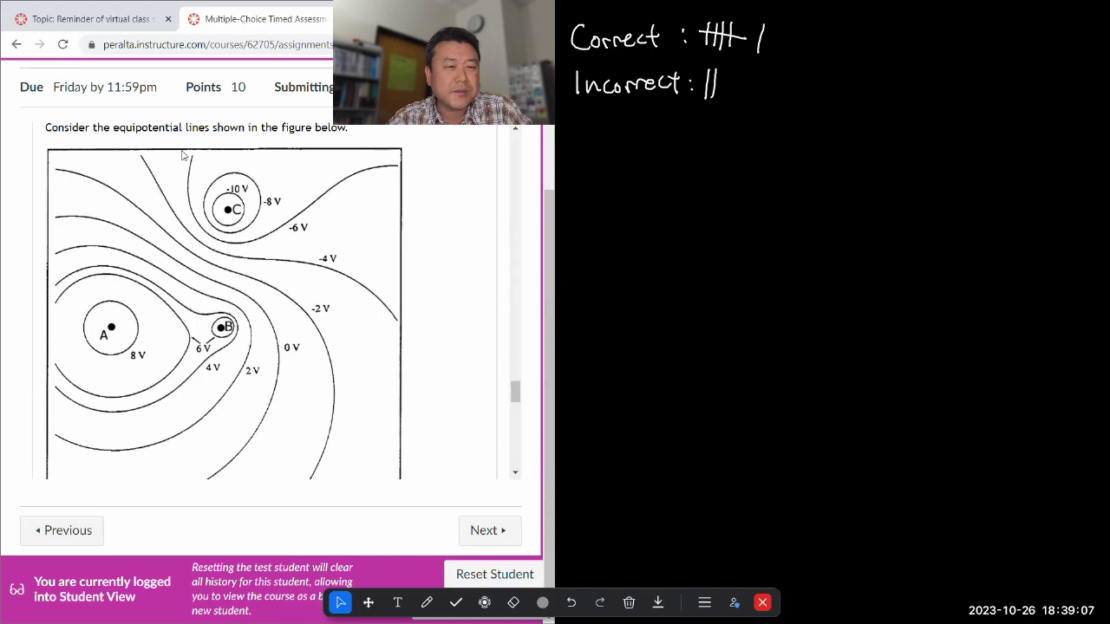
pyautogui.scroll(-1, 231, 234)
pyautogui.scroll(-3, 231, 235)
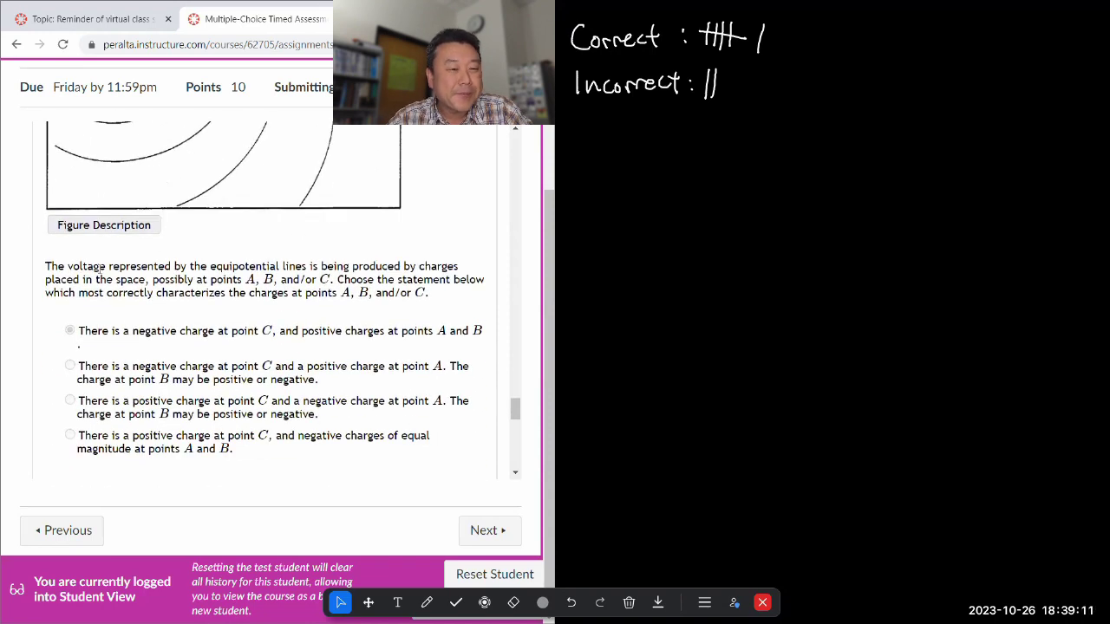
# Step: Compare the equipotential voltages around points A, B and C in Question 9's figure with the chosen answer
pyautogui.scroll(1, 222, 278)
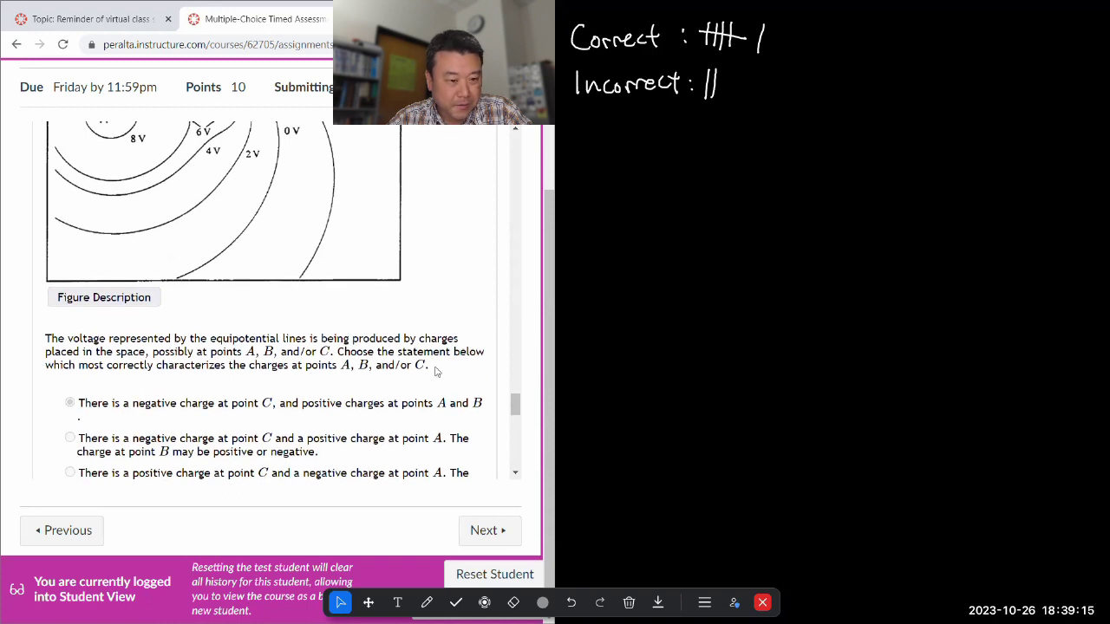
pyautogui.scroll(1, 436, 371)
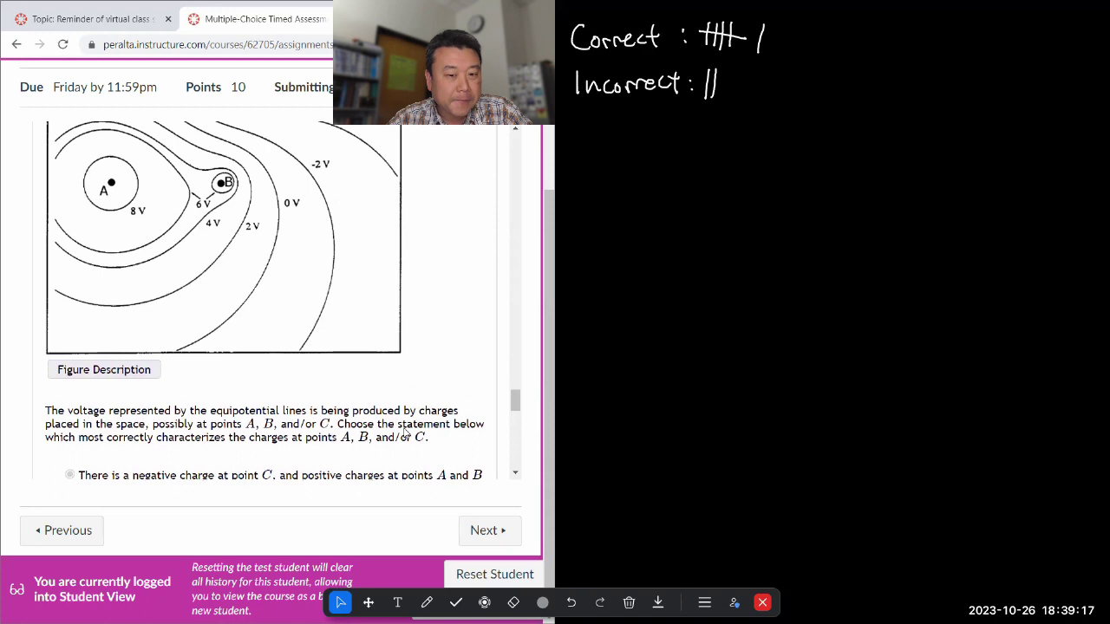
pyautogui.scroll(1, 407, 432)
pyautogui.scroll(1, 243, 373)
pyautogui.scroll(-1, 126, 369)
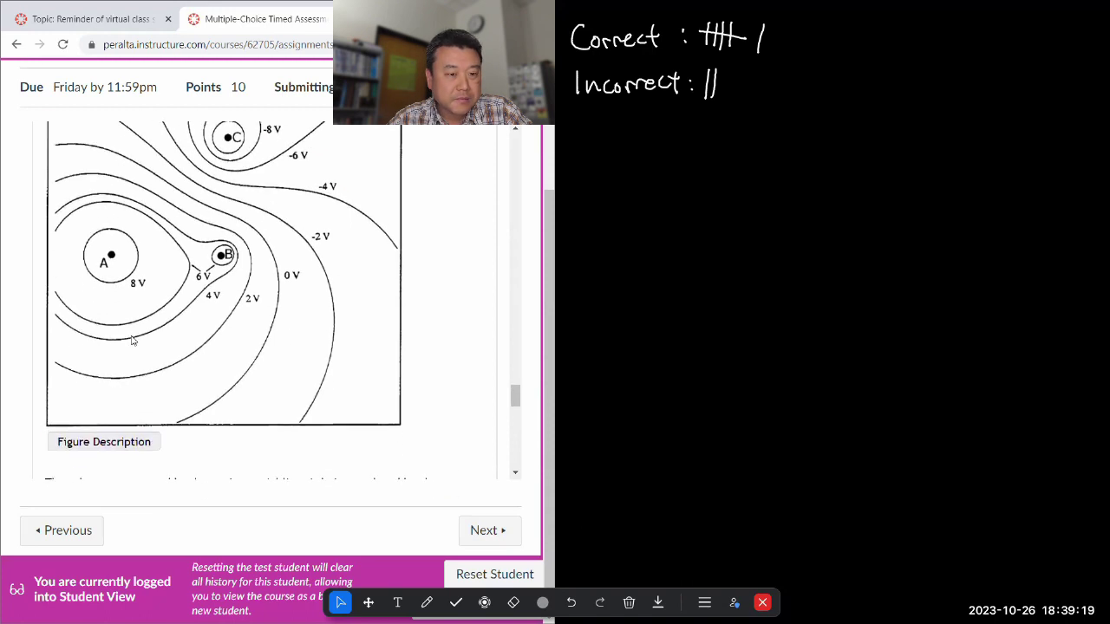
pyautogui.scroll(1, 135, 347)
pyautogui.scroll(-1, 169, 345)
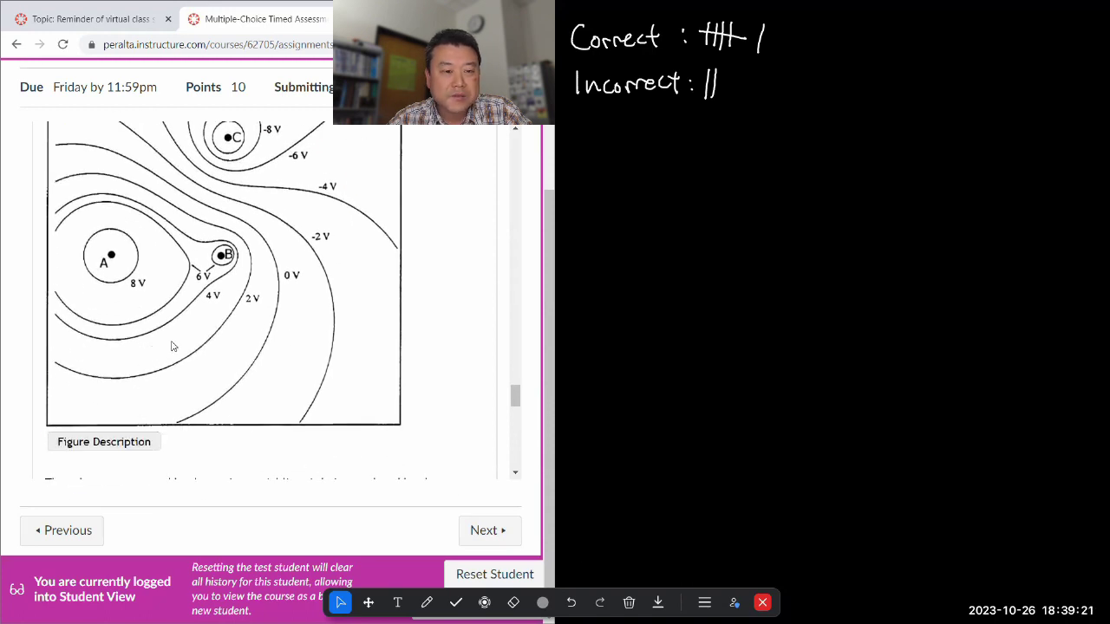
pyautogui.scroll(-3, 172, 345)
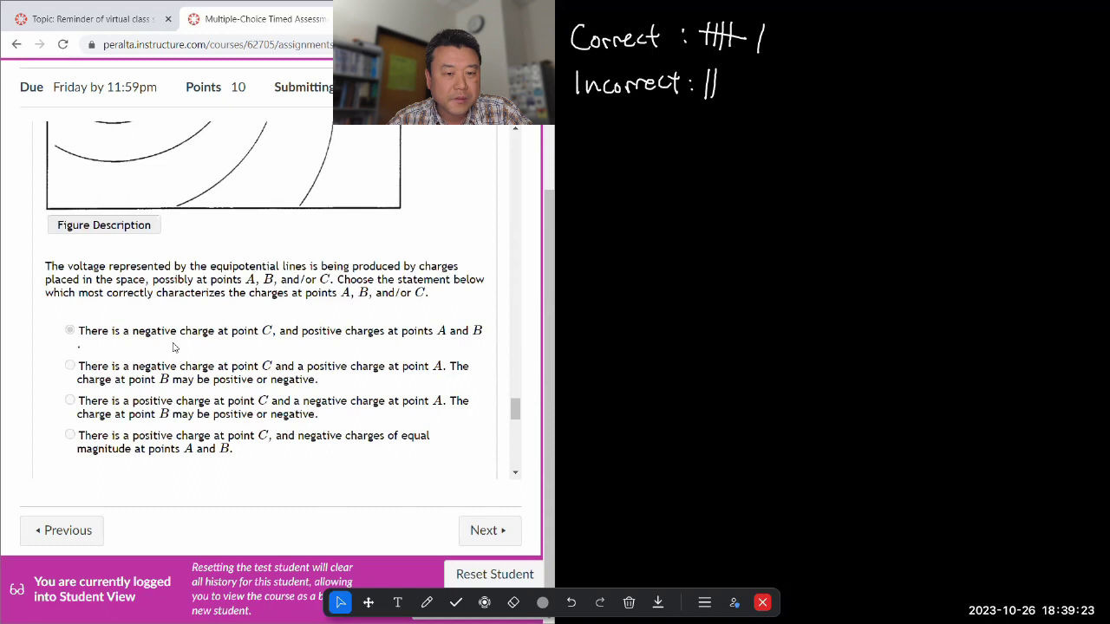
# Step: Open Question 9's equipotential lines figure in its own window beside the assessment and enlarge that window upward to just below the tally
pyautogui.scroll(3, 173, 346)
pyautogui.rightClick(178, 347)
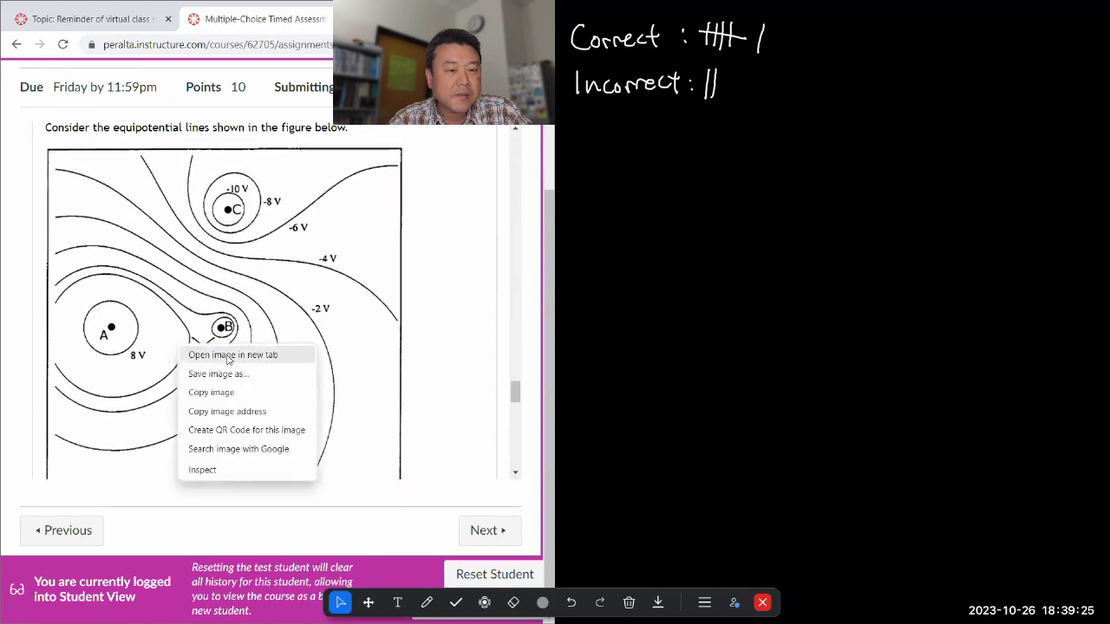
pyautogui.click(228, 356)
pyautogui.click(292, 19)
pyautogui.moveTo(292, 19); pyautogui.dragTo(607, 204)
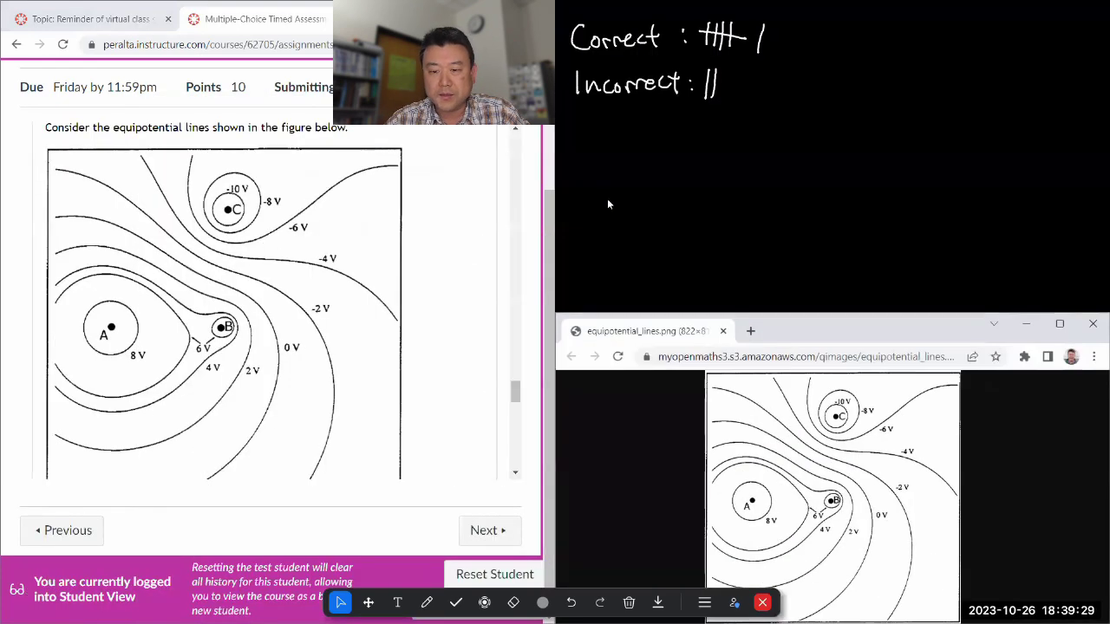
pyautogui.moveTo(861, 312); pyautogui.dragTo(861, 125)
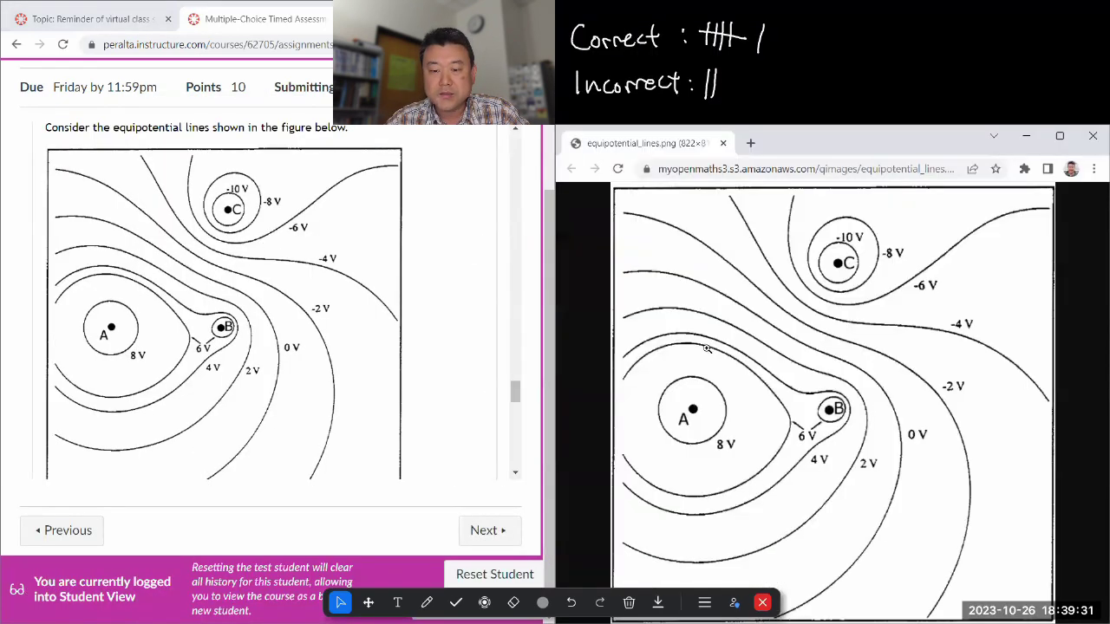
# Step: Draw a seventh tally stroke beside the Correct heading, return to pointer mode and close the equipotential figure window
pyautogui.scroll(-4, 289, 355)
pyautogui.scroll(-1, 289, 354)
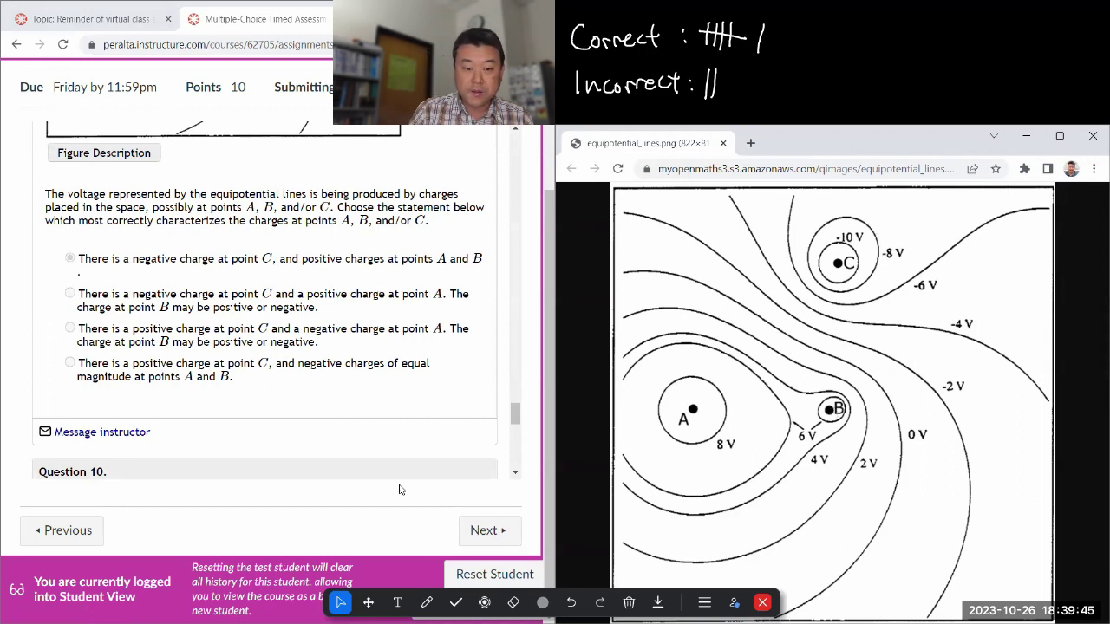
pyautogui.click(427, 603)
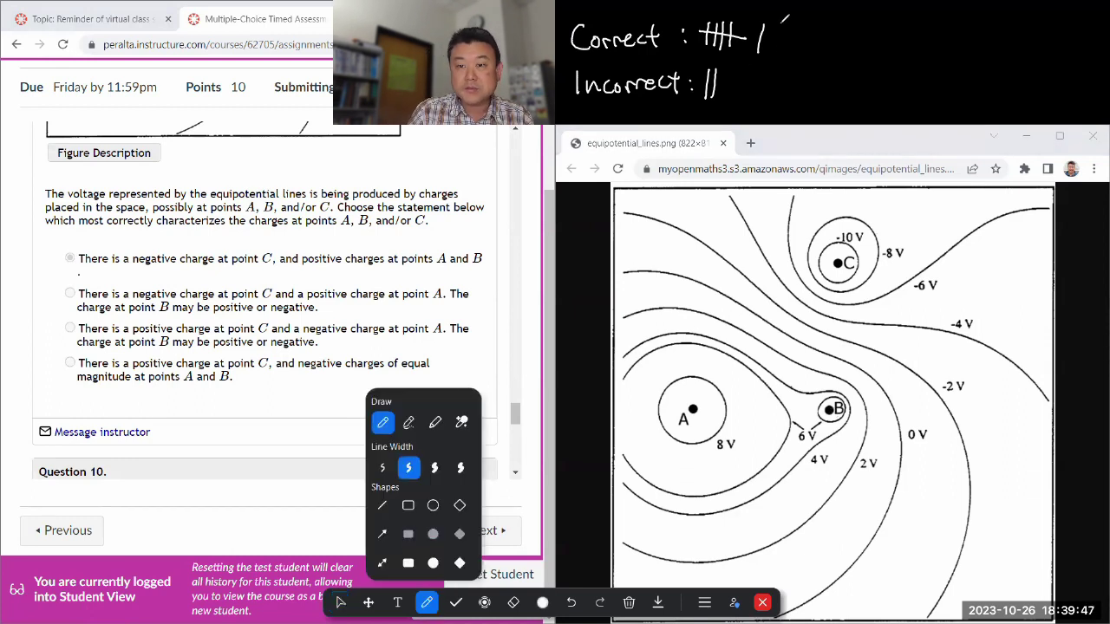
pyautogui.moveTo(778, 17); pyautogui.dragTo(768, 51)
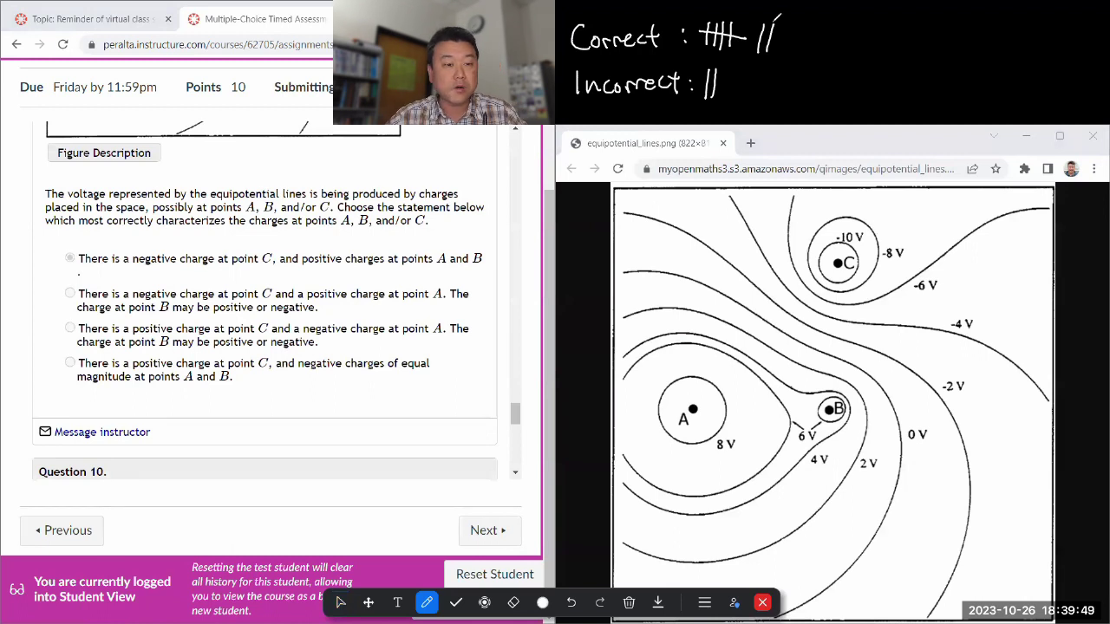
pyautogui.click(340, 603)
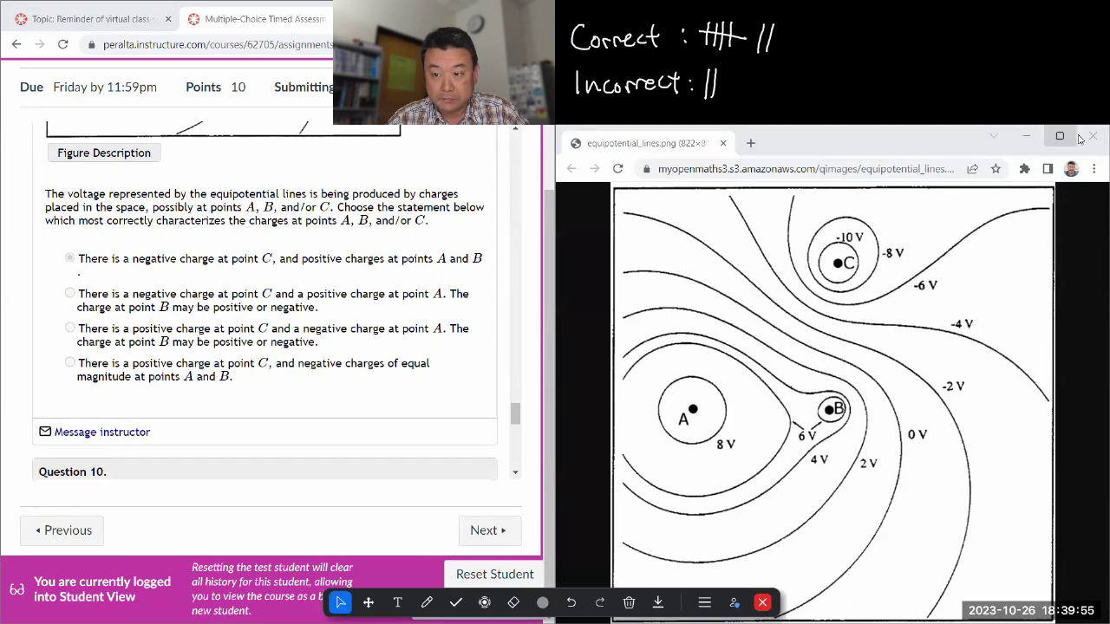
pyautogui.click(643, 221)
pyautogui.hotkey('ctrl', 'w')
# Step: Read Question 10's parallel-plate capacitor statement and answer choices, highlighting the plate charges ±Q in the statement
pyautogui.scroll(-5, 378, 300)
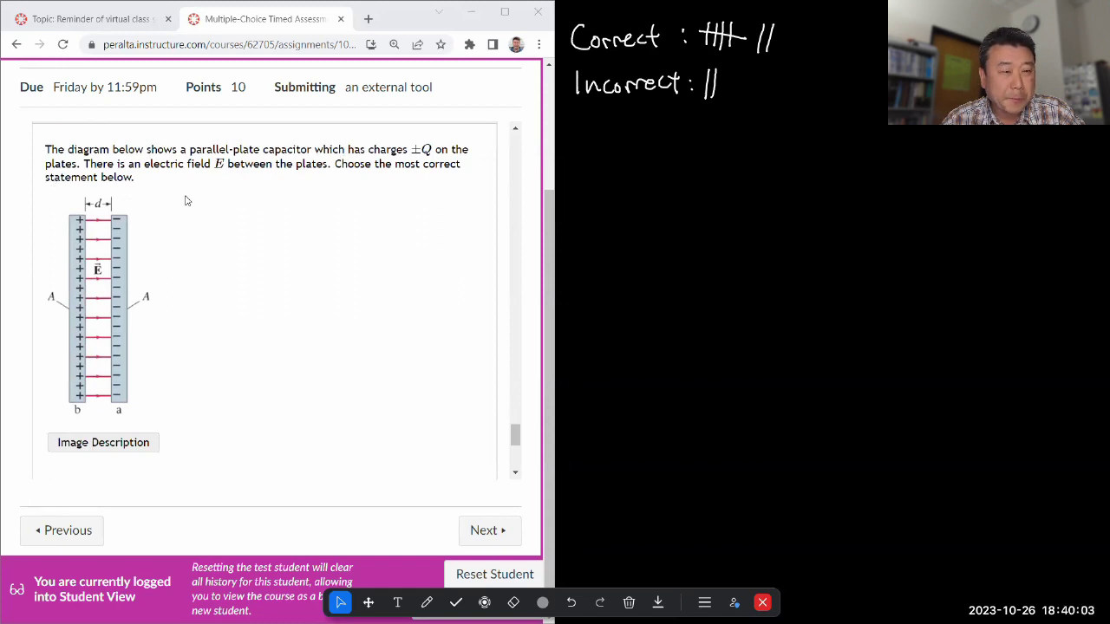
pyautogui.scroll(-3, 185, 201)
pyautogui.scroll(-2, 225, 284)
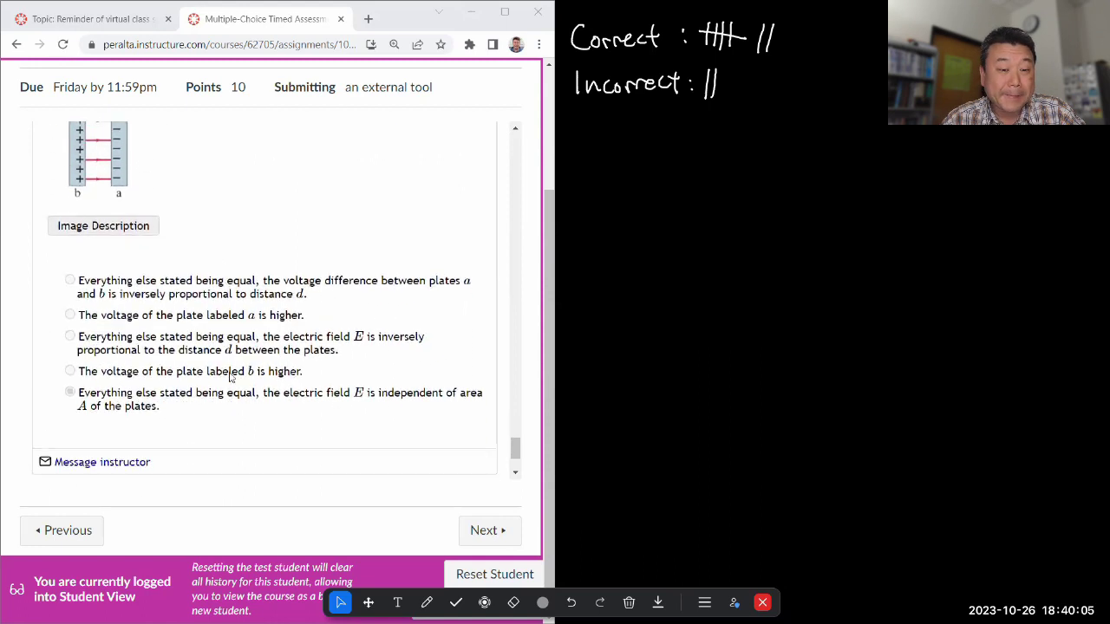
pyautogui.scroll(5, 172, 415)
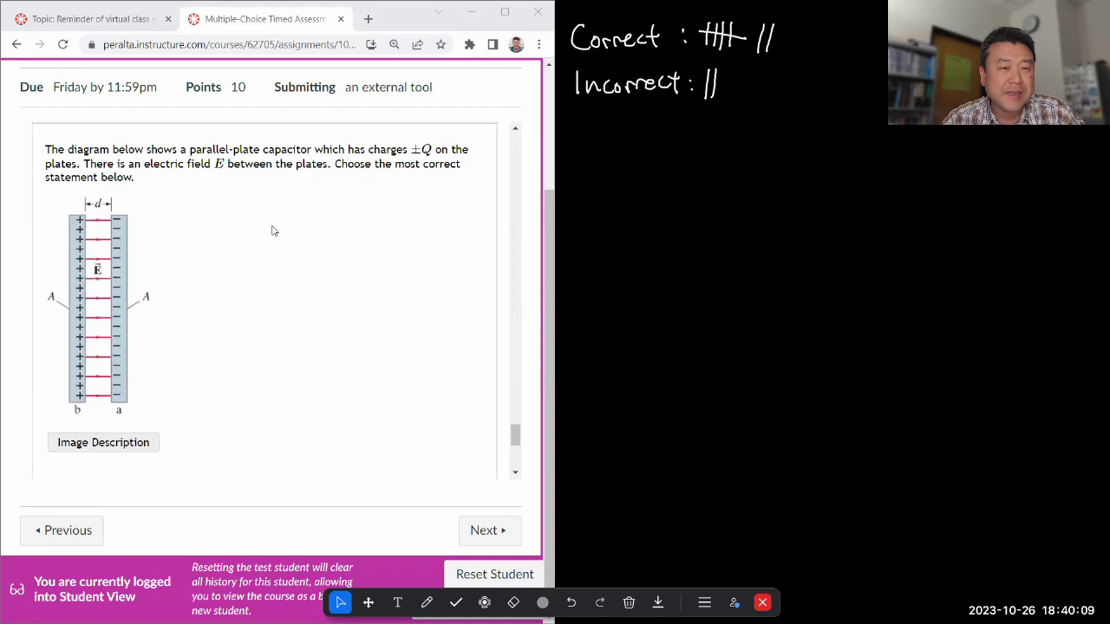
pyautogui.moveTo(396, 150); pyautogui.dragTo(442, 150)
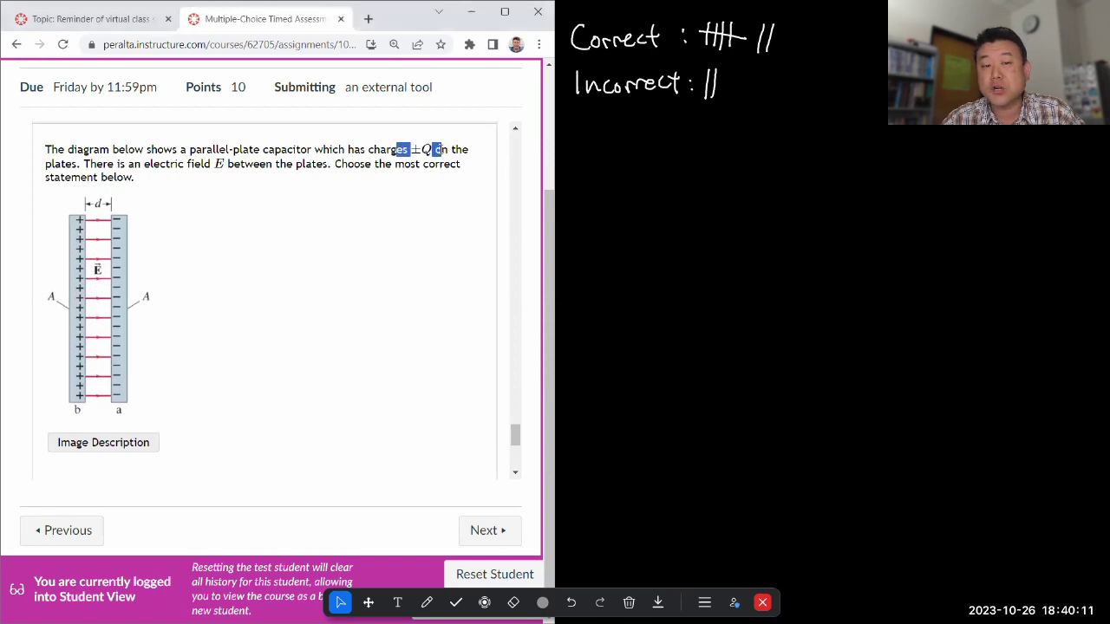
pyautogui.click(452, 149)
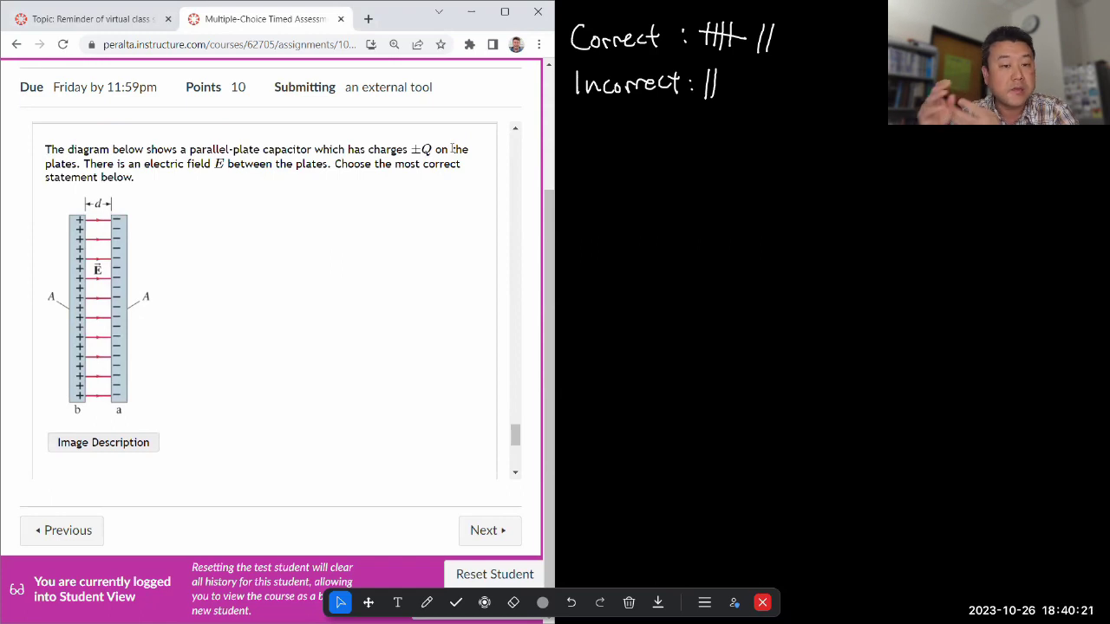
# Step: Compare Question 10's answer choices about voltage, electric field, distance d and area A with the capacitor diagram
pyautogui.scroll(-3, 359, 327)
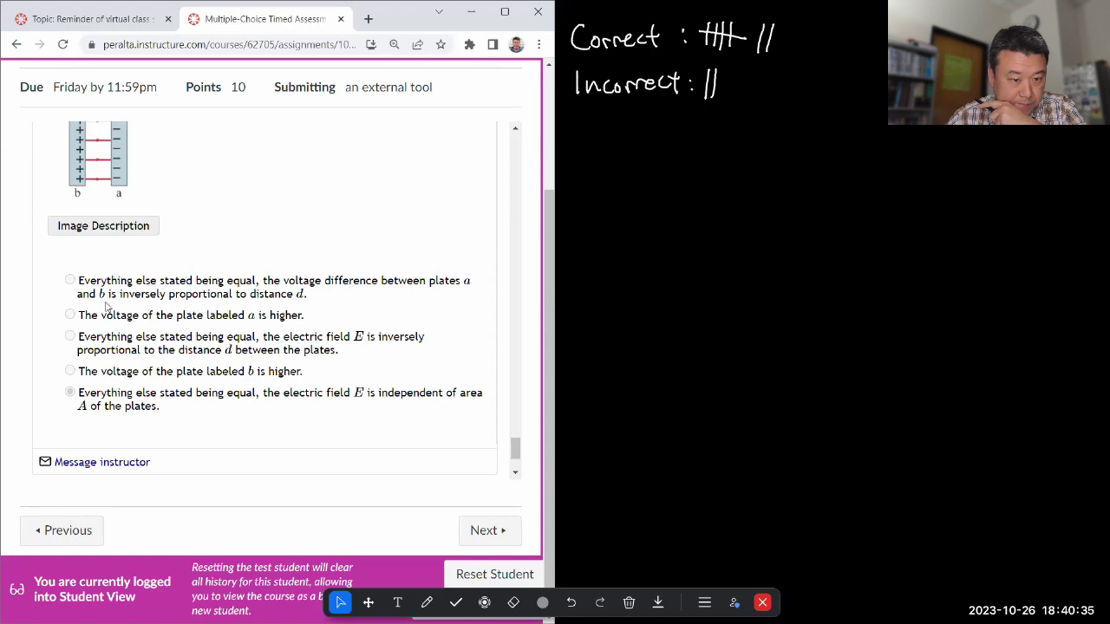
pyautogui.scroll(3, 116, 305)
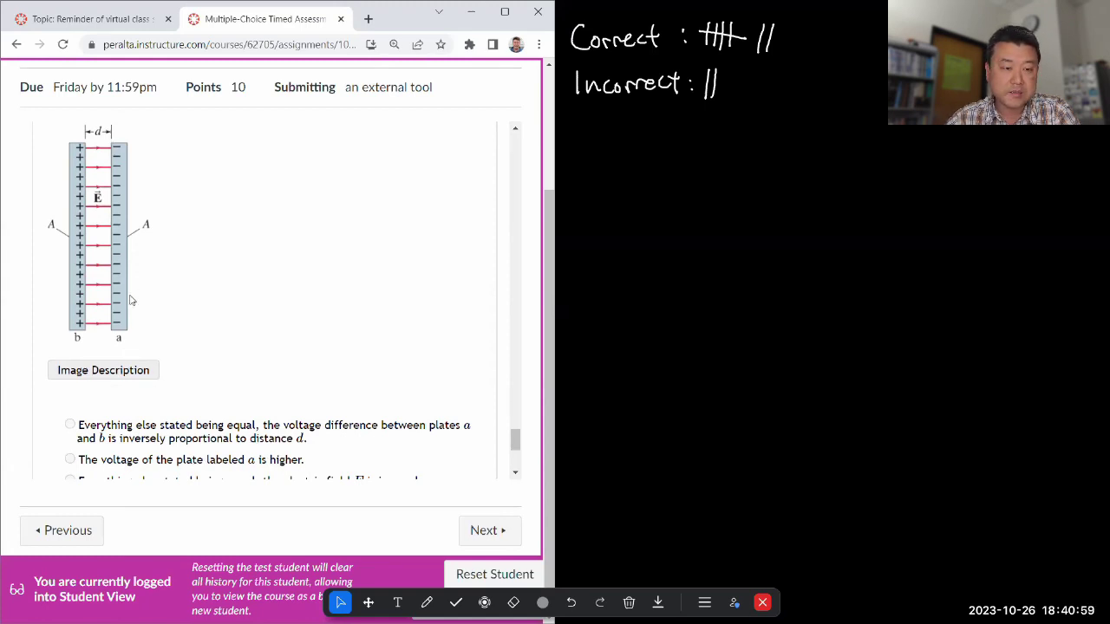
pyautogui.scroll(-1, 130, 330)
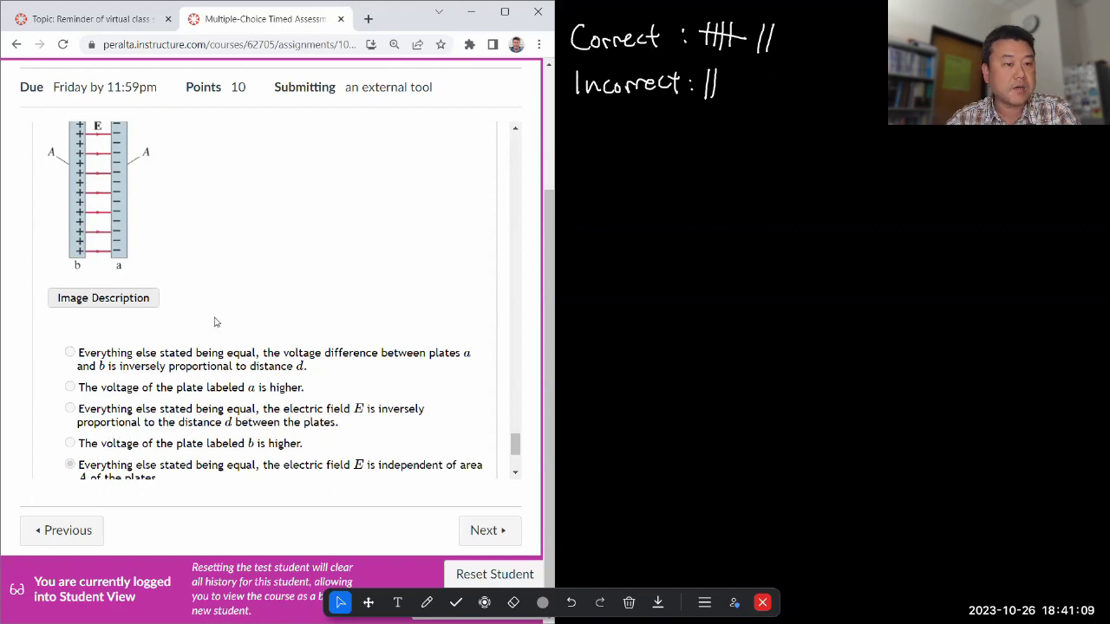
pyautogui.scroll(1, 213, 320)
pyautogui.scroll(1, 213, 320)
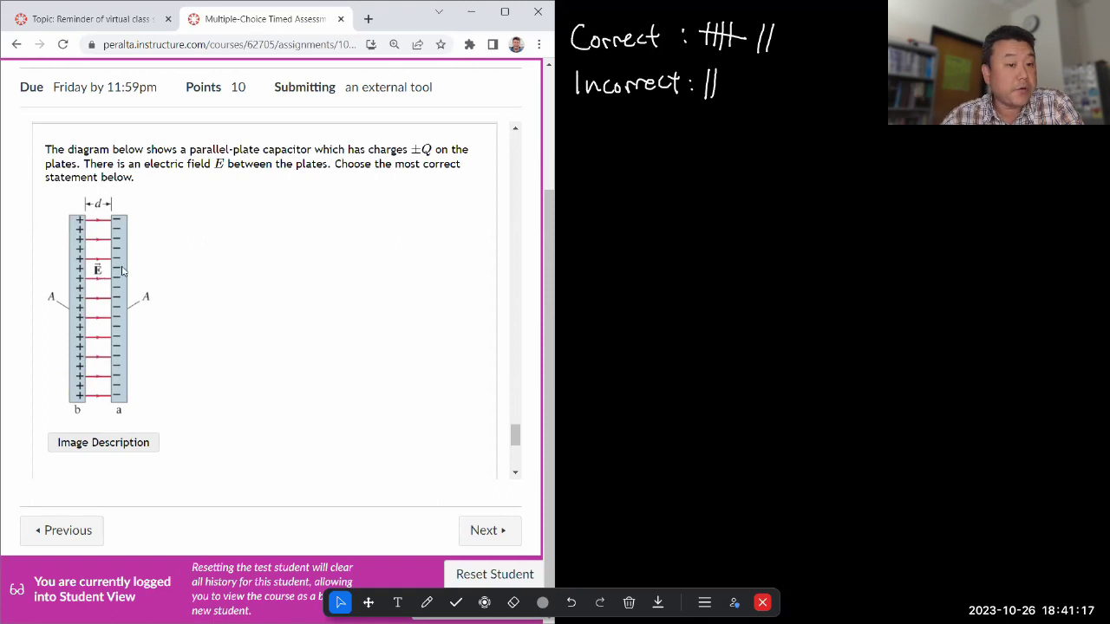
pyautogui.scroll(-1, 160, 287)
pyautogui.scroll(-1, 162, 290)
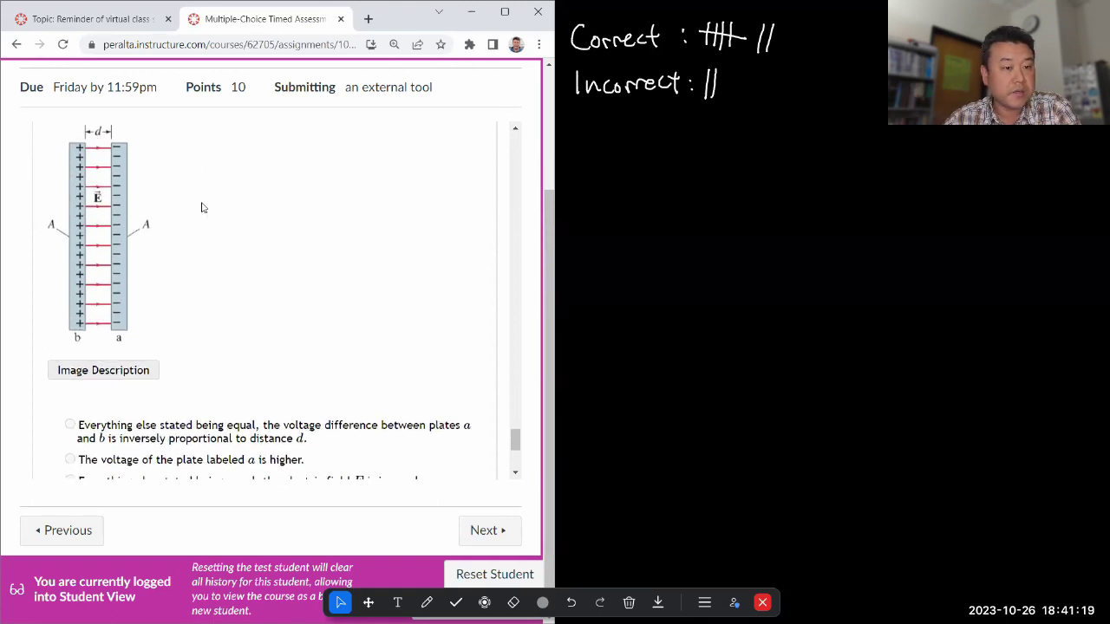
pyautogui.scroll(-1, 216, 221)
pyautogui.scroll(-1, 167, 405)
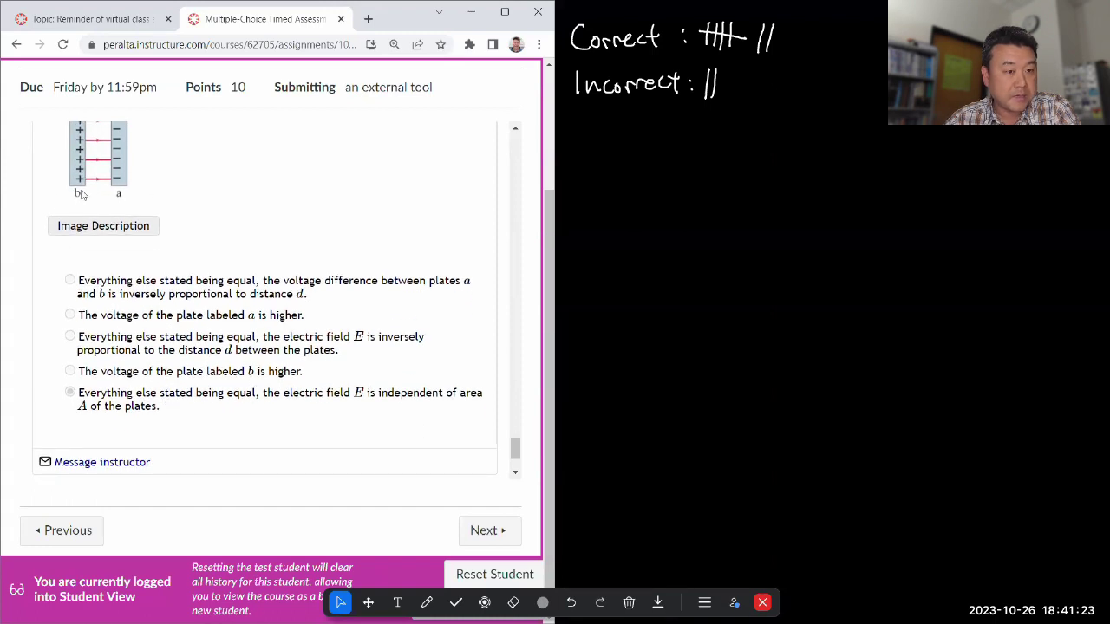
# Step: Highlight Question 10's answer choice "The voltage of the plate labeled b is higher" and clear the selection
pyautogui.scroll(1, 81, 199)
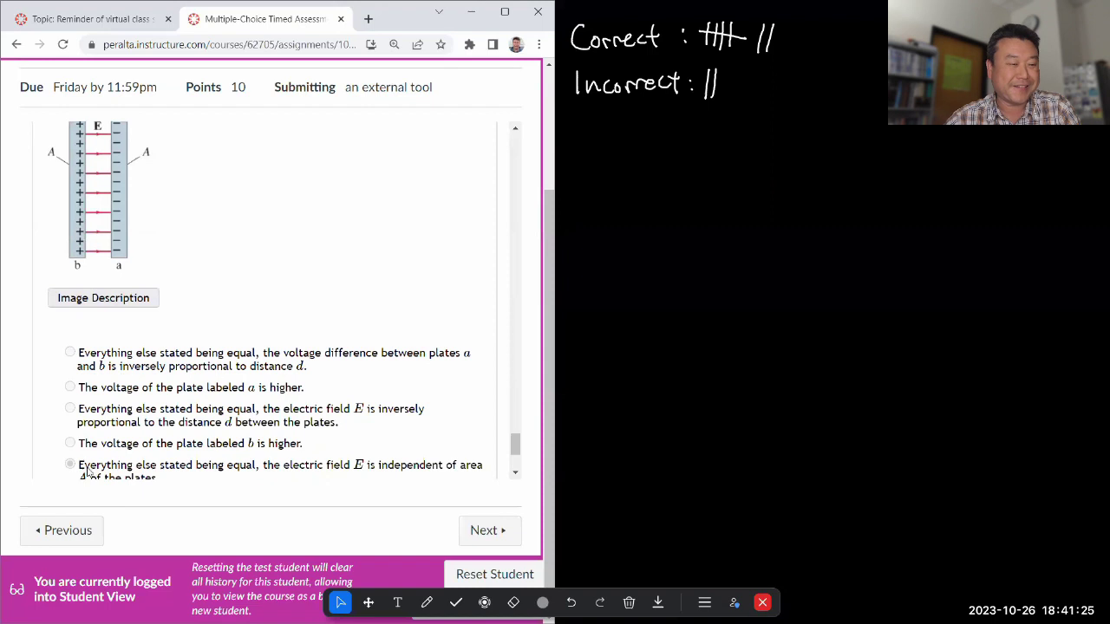
pyautogui.moveTo(301, 443); pyautogui.dragTo(80, 444)
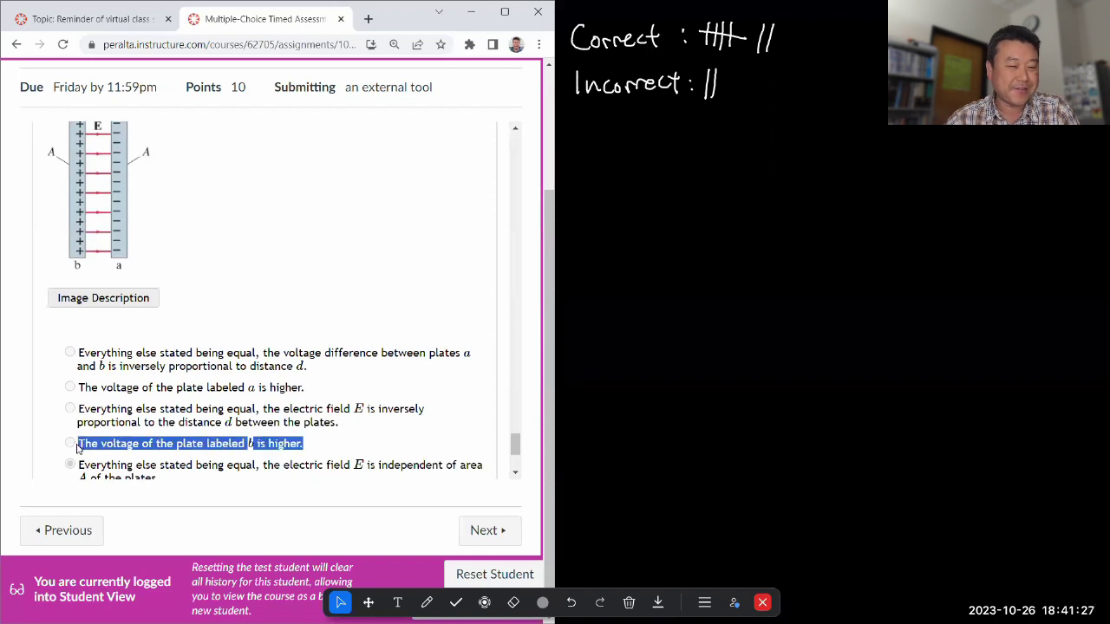
pyautogui.click(219, 239)
pyautogui.scroll(1, 253, 234)
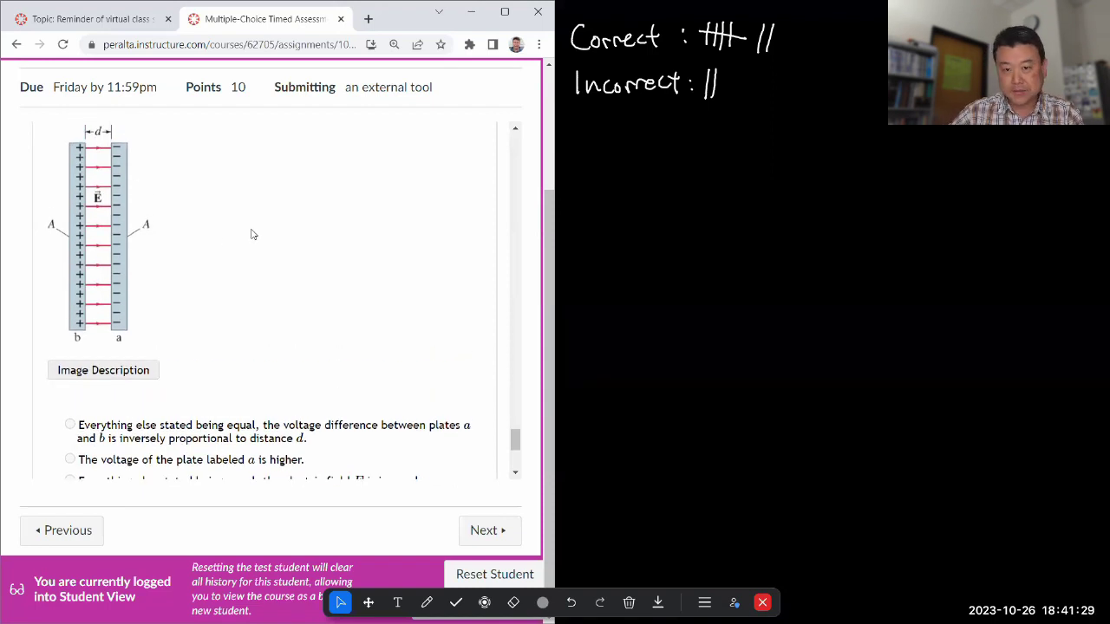
# Step: Draw a third tally stroke beside the Incorrect heading and return to pointer mode
pyautogui.scroll(2, 253, 234)
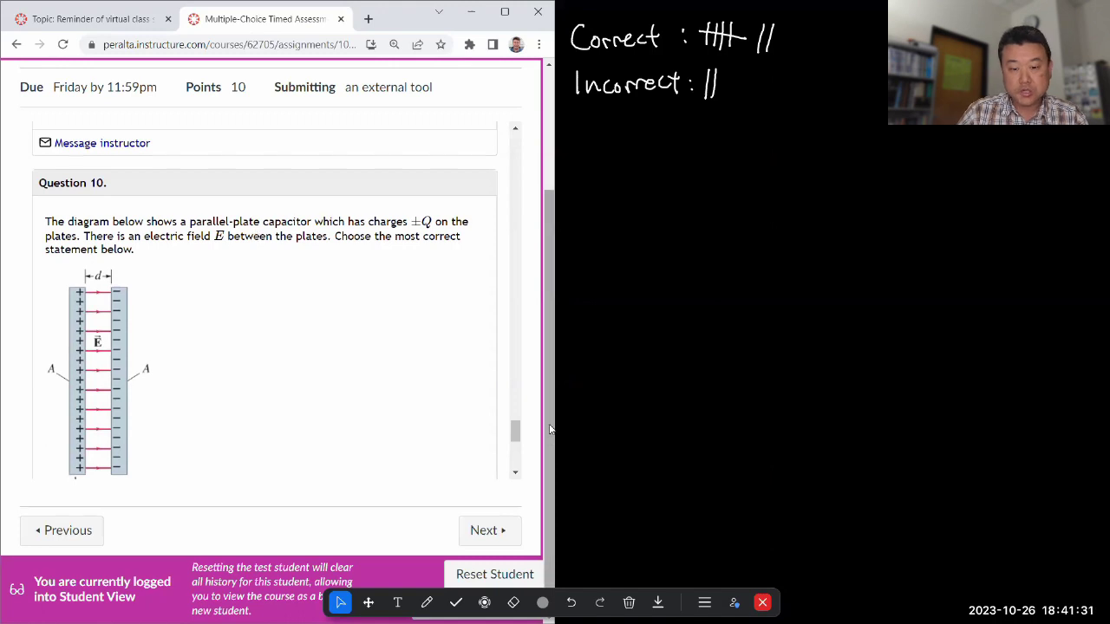
pyautogui.click(427, 602)
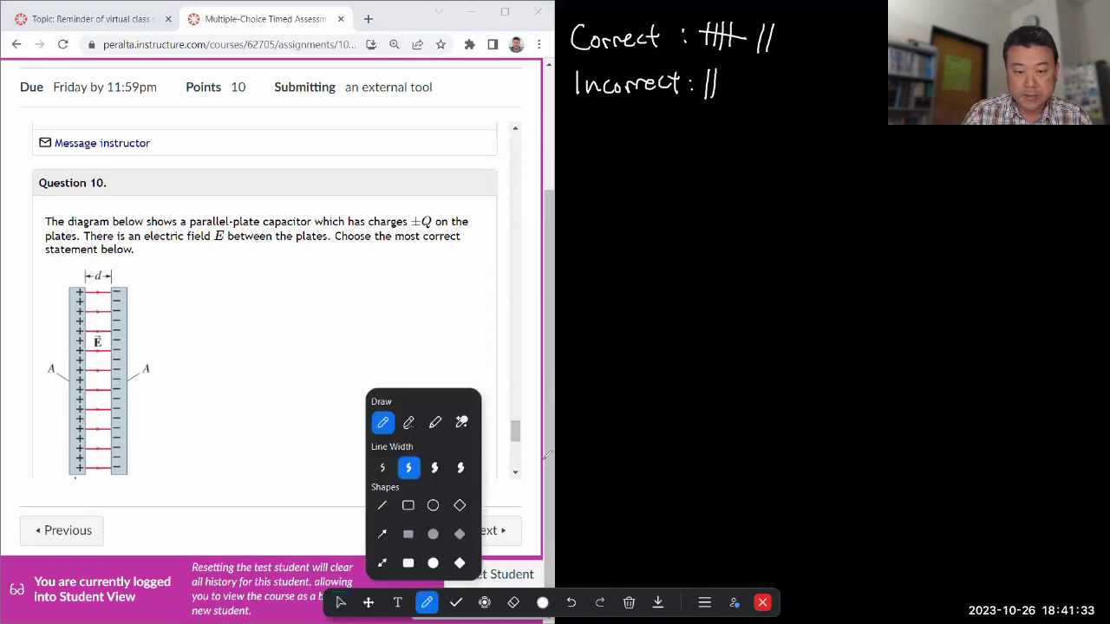
pyautogui.moveTo(723, 68); pyautogui.dragTo(720, 101)
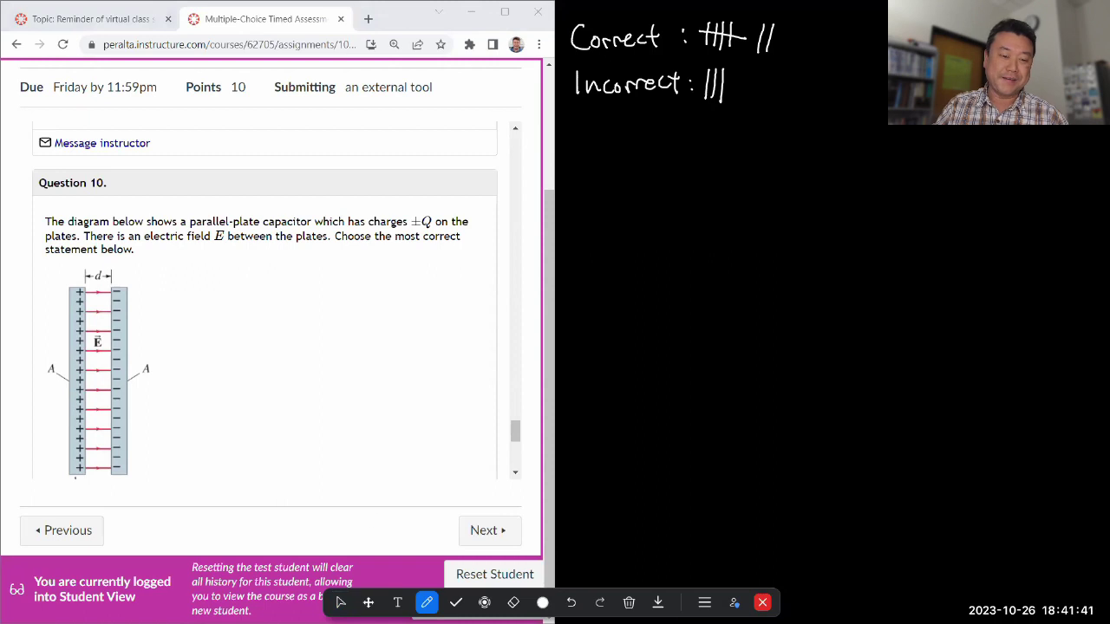
pyautogui.click(340, 603)
pyautogui.click(310, 221)
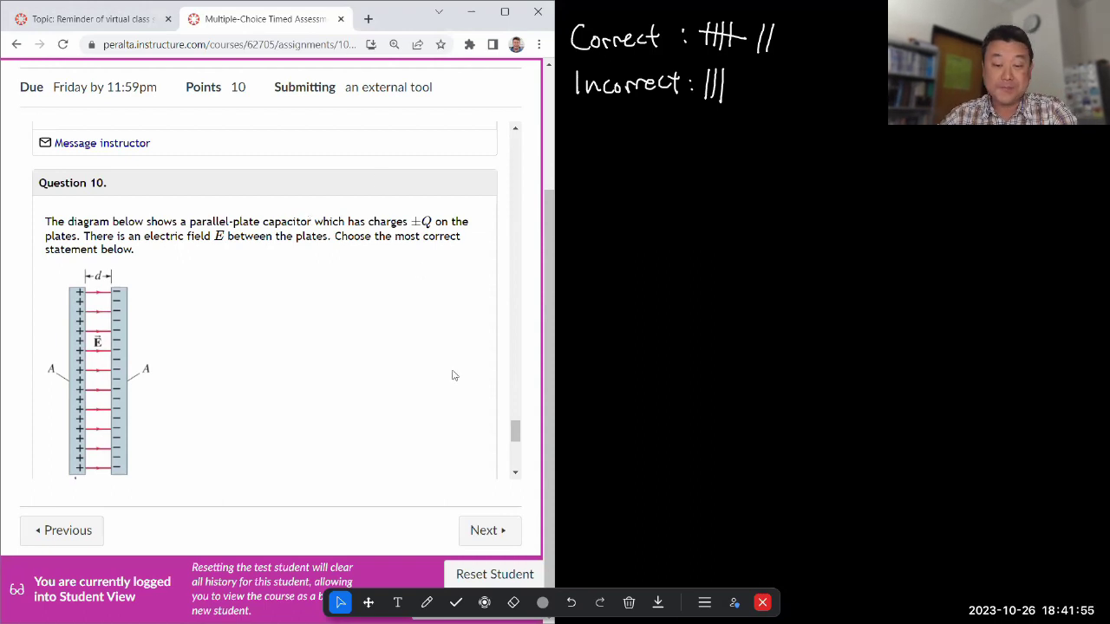
# Step: Clear all annotation drawings and maximize the browser window, showing Question 10's answer choices at the assessment's end
pyautogui.click(630, 602)
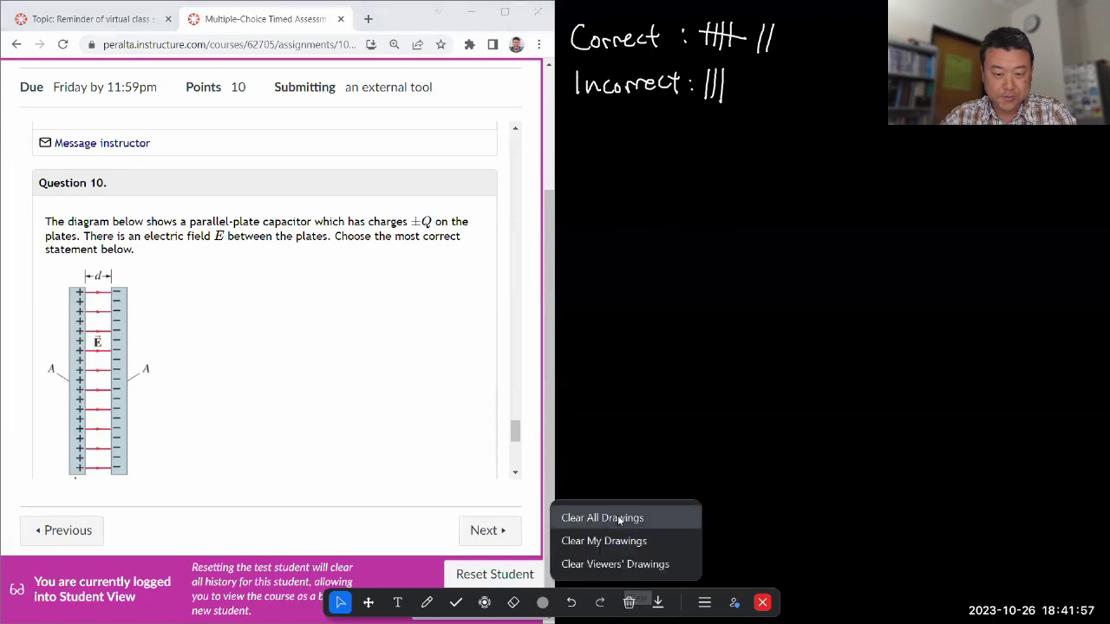
pyautogui.click(617, 515)
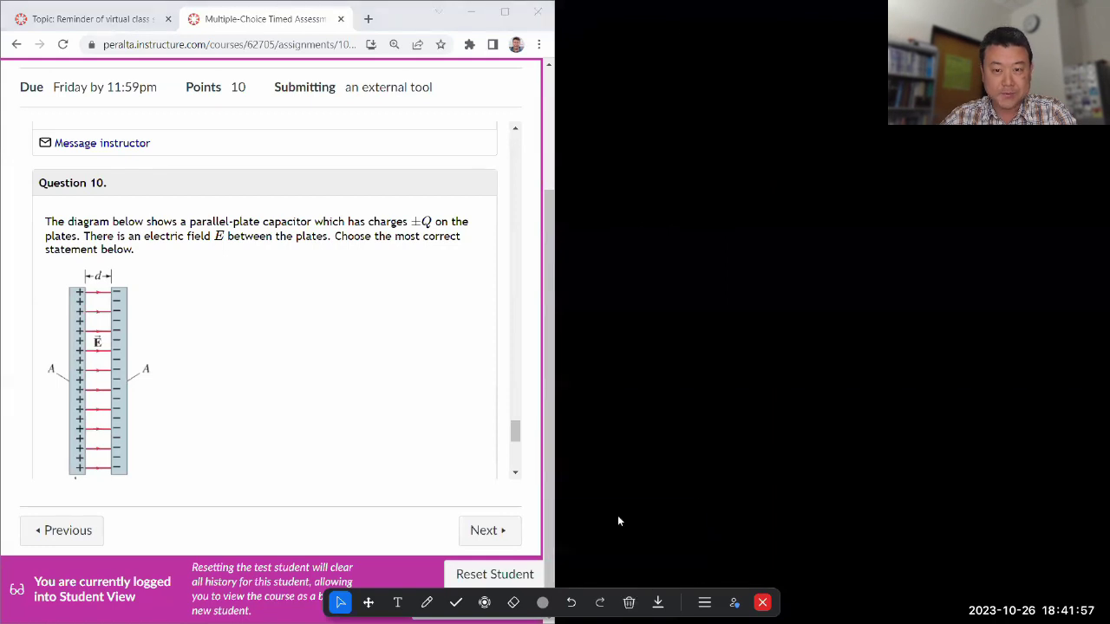
pyautogui.click(505, 12)
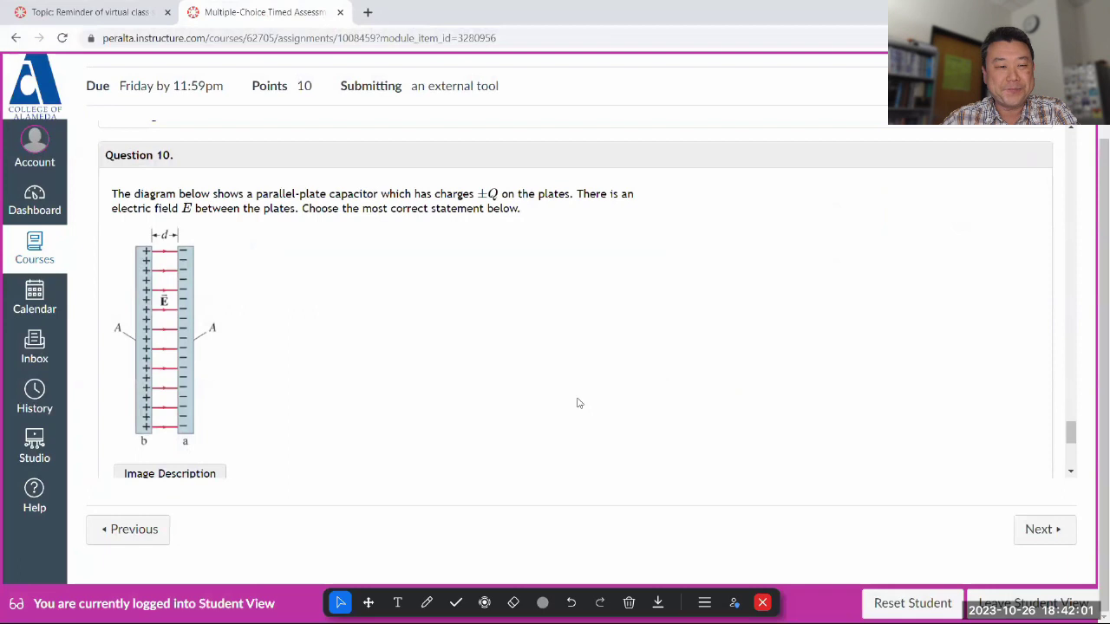
pyautogui.scroll(-5, 664, 401)
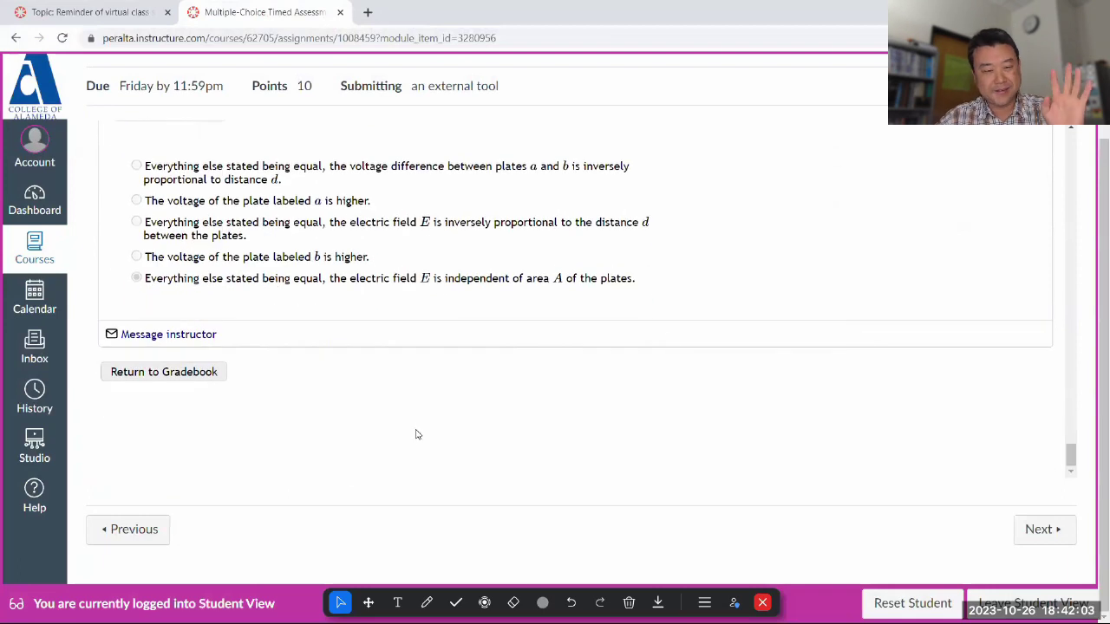